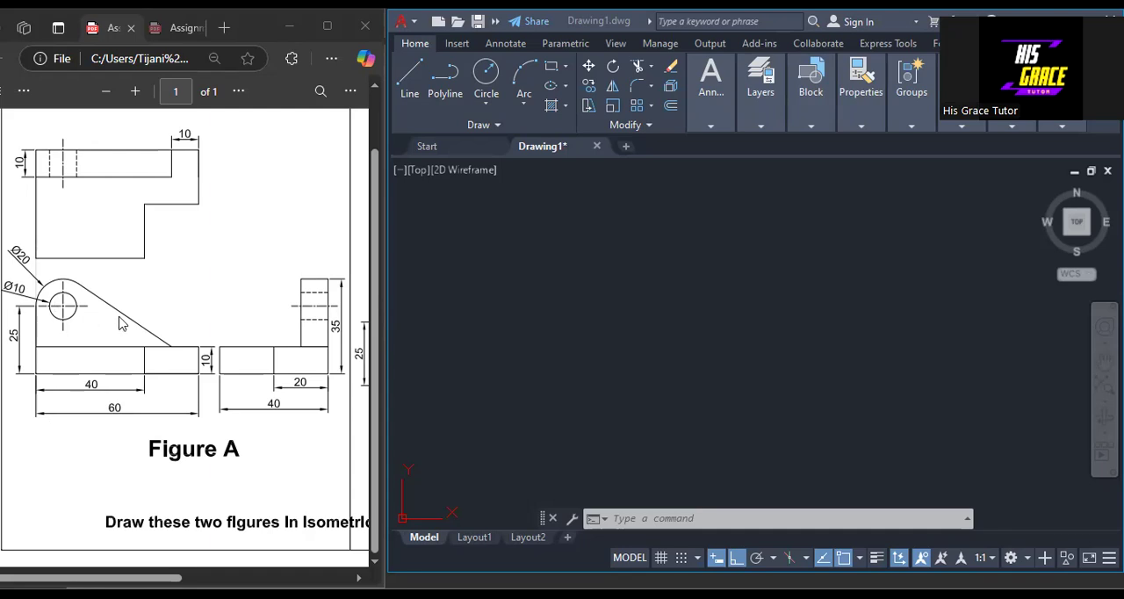
Turn Ortho off and draw a line 30 units long at 135° in the empty drawing area.
left_click(630, 356)
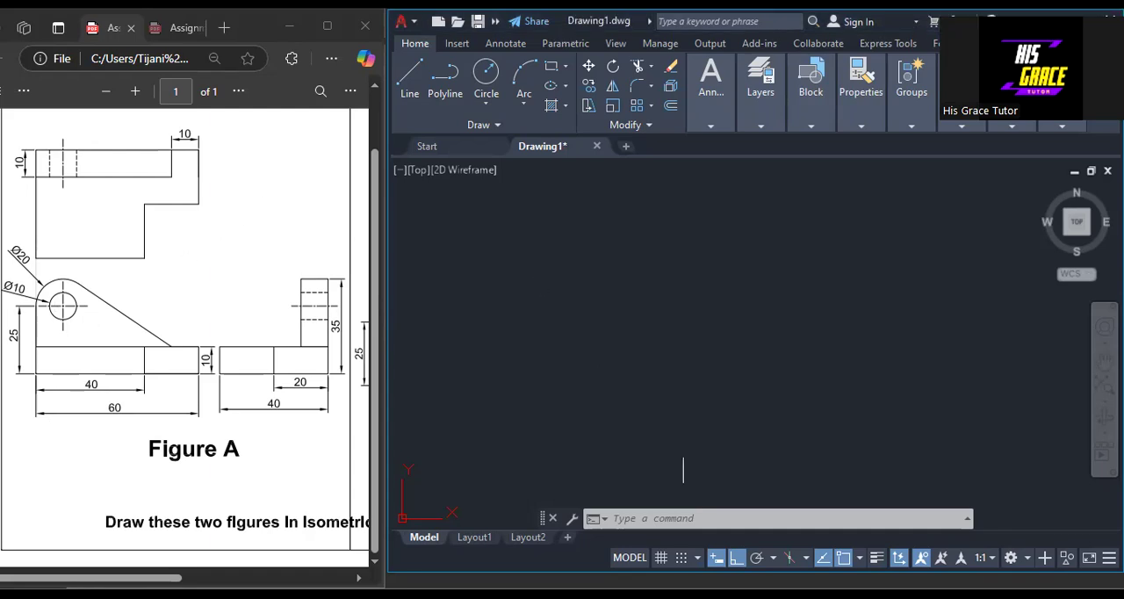
left_click(743, 560)
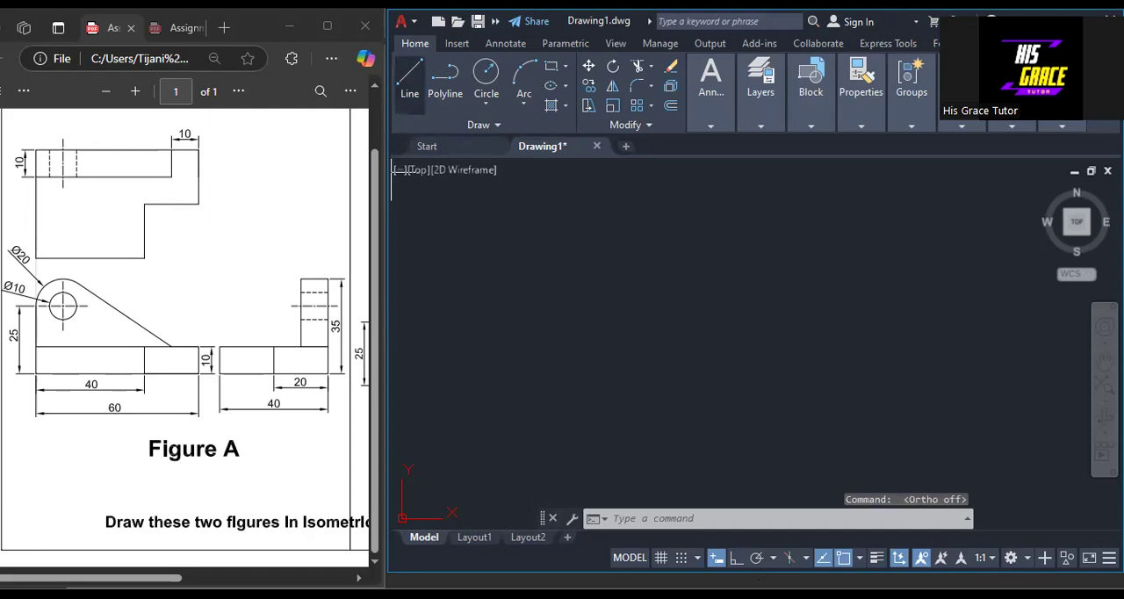
left_click(409, 75)
left_click(642, 450)
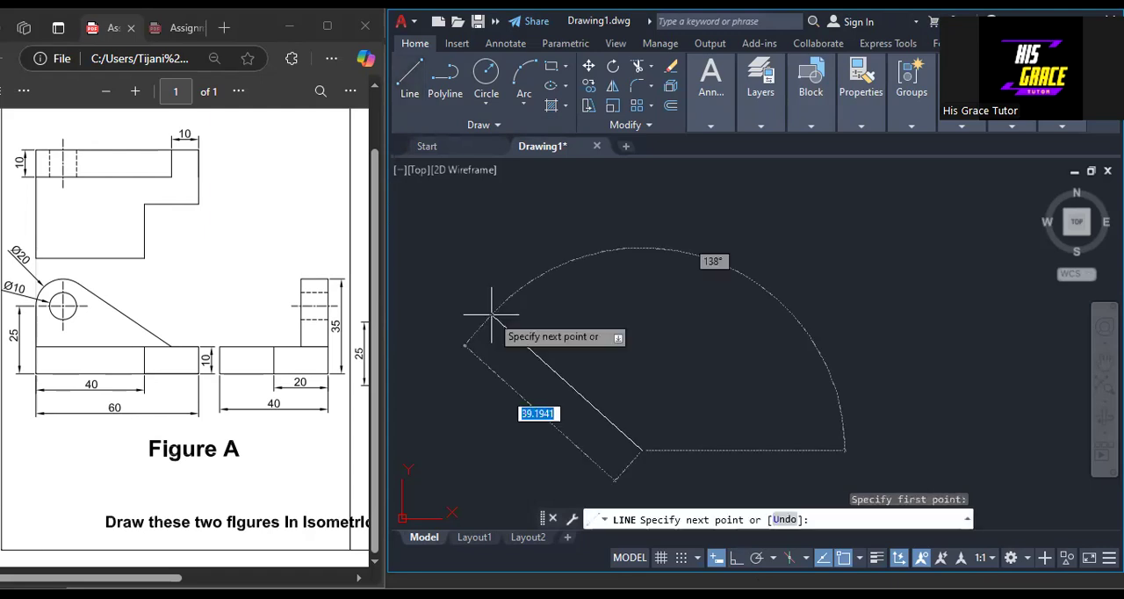
type("30")
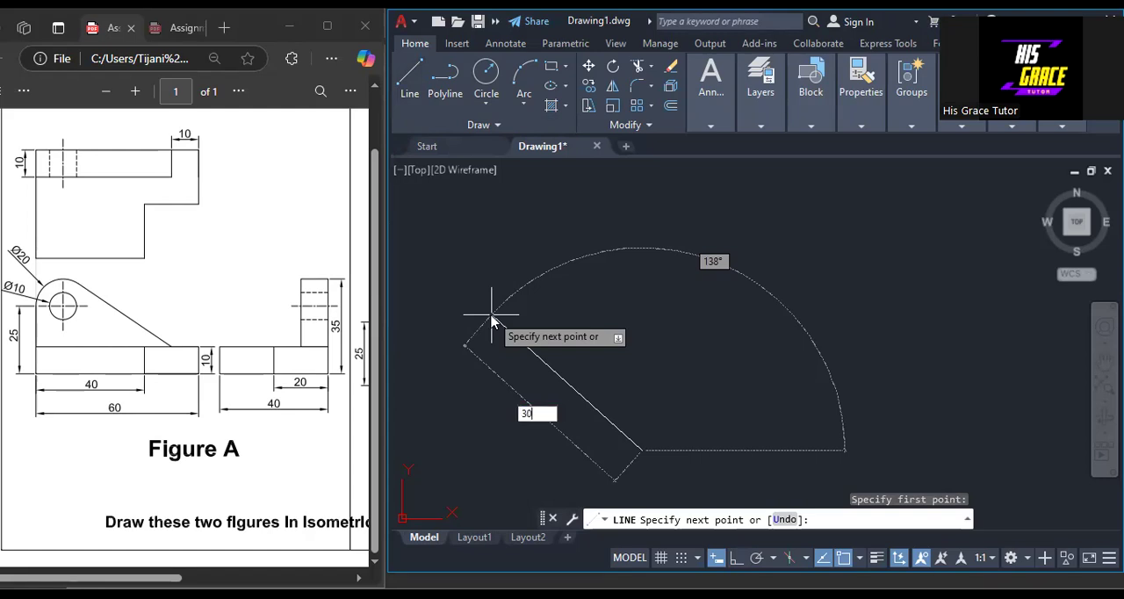
key("Tab")
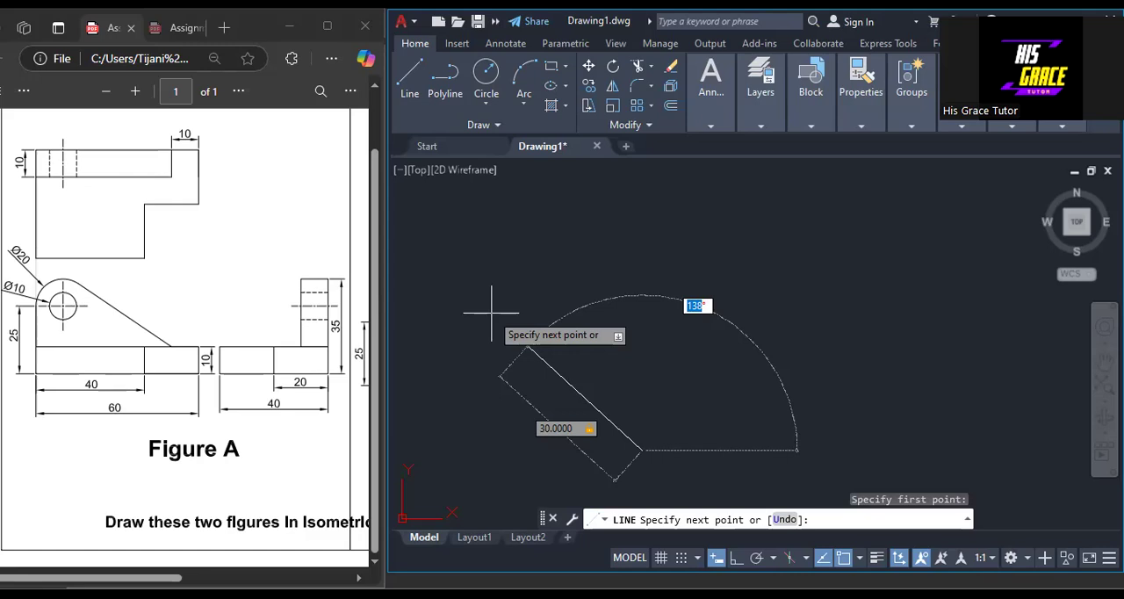
type("135")
key("Return")
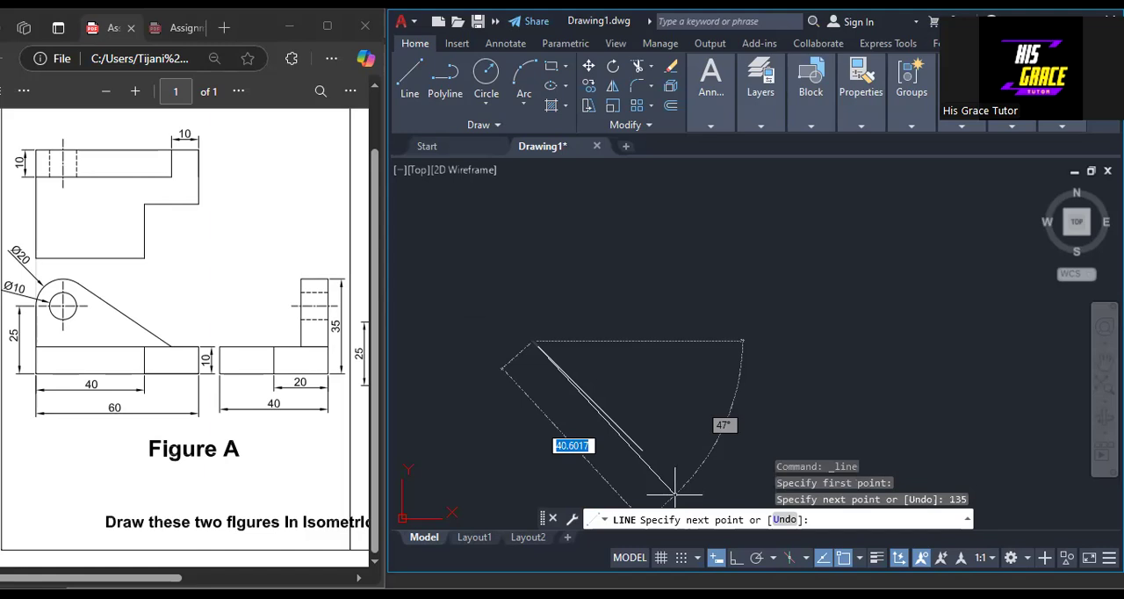
Draw a 10-unit vertical line upward from the slanted line's upper end with Ortho on, and switch Ortho off.
key("F8")
type("10")
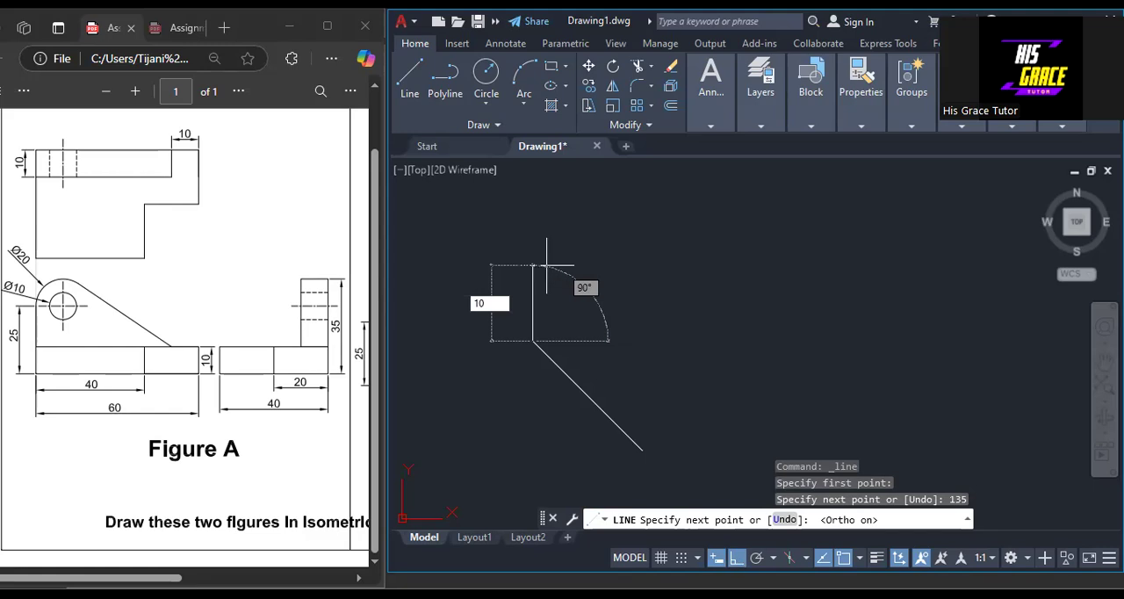
key("Return")
key("F8")
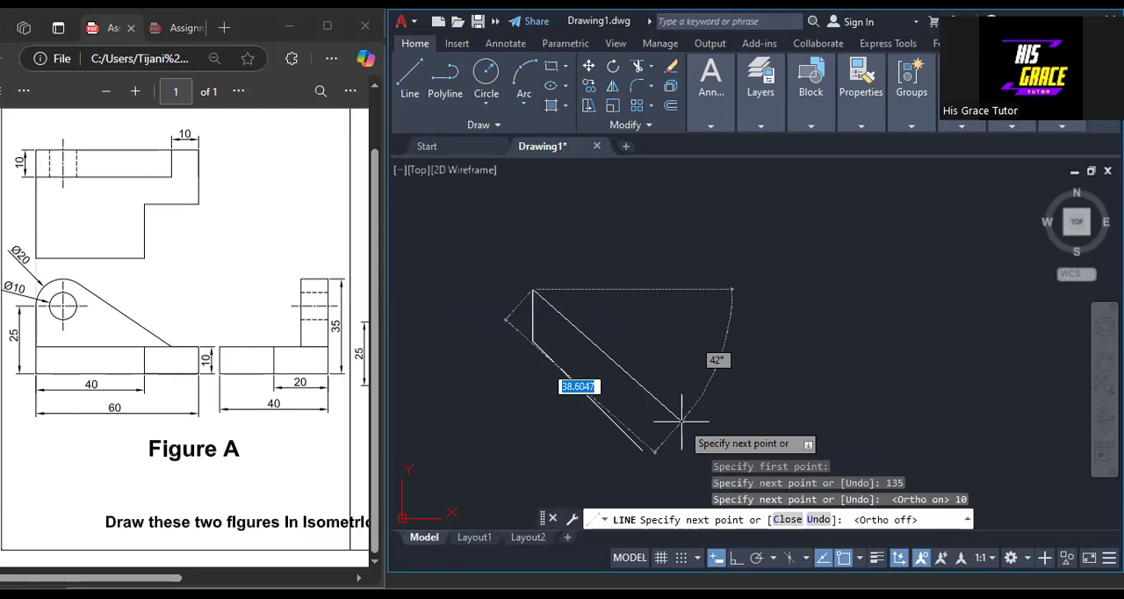
Try to draw a 30-unit line at 135° from the top of the vertical line, and undo it.
type("30")
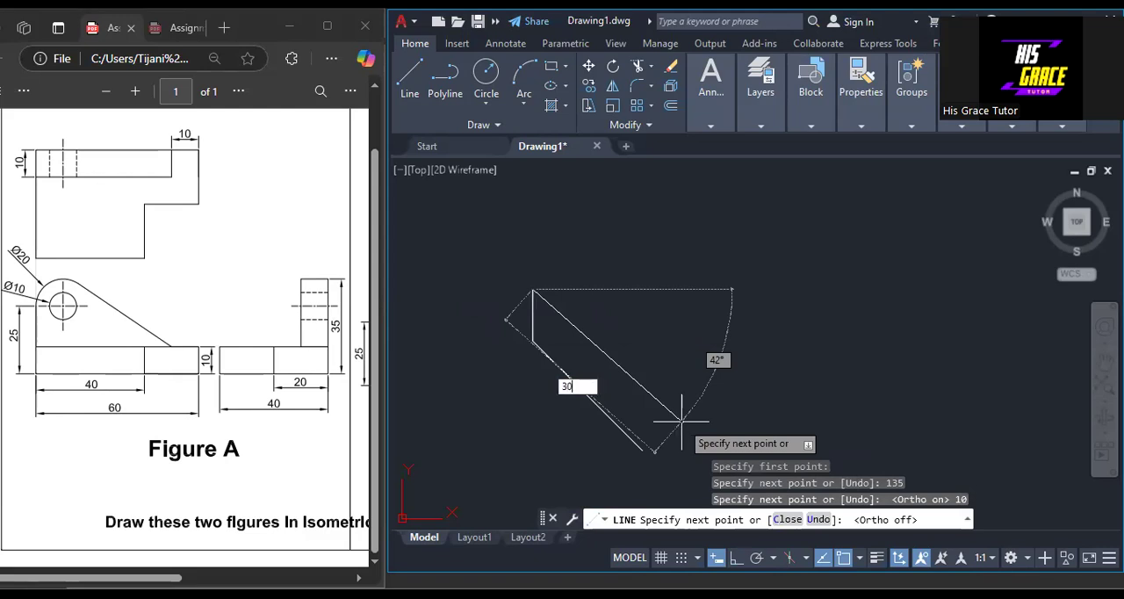
key("Tab")
type("135")
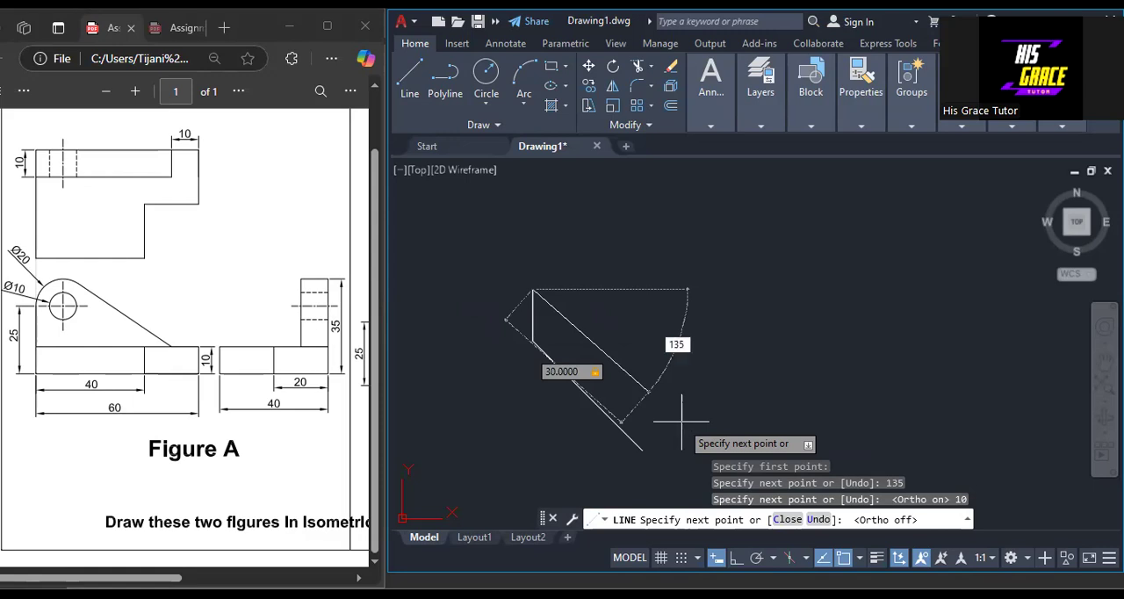
key("Return")
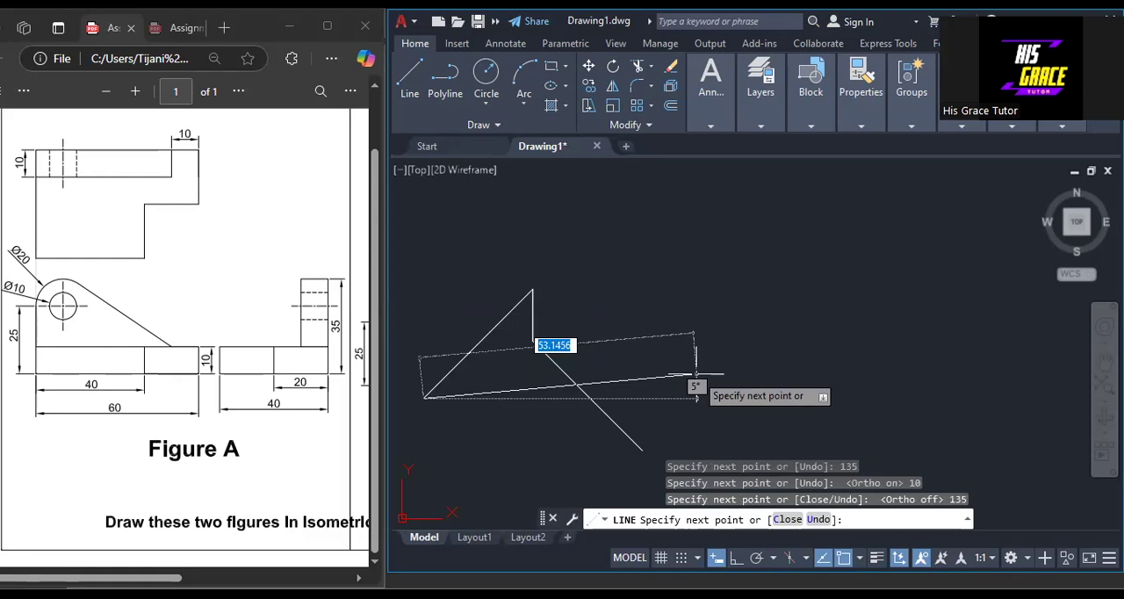
key("ctrl+z")
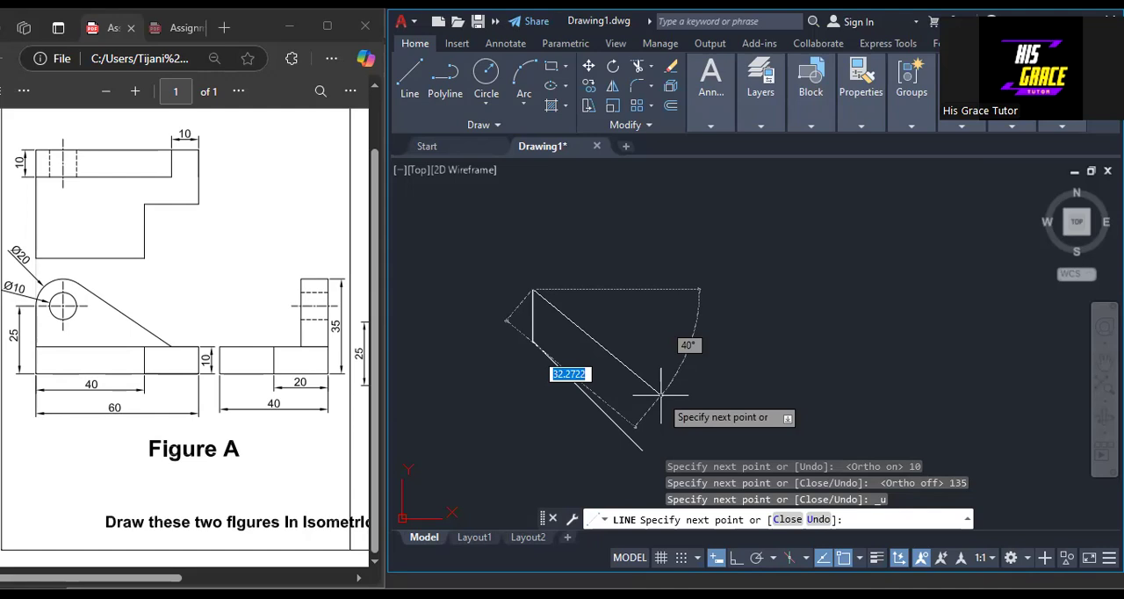
Draw a 30-unit line sloping down at 45° and close the side face back to its lower starting corner.
type("30")
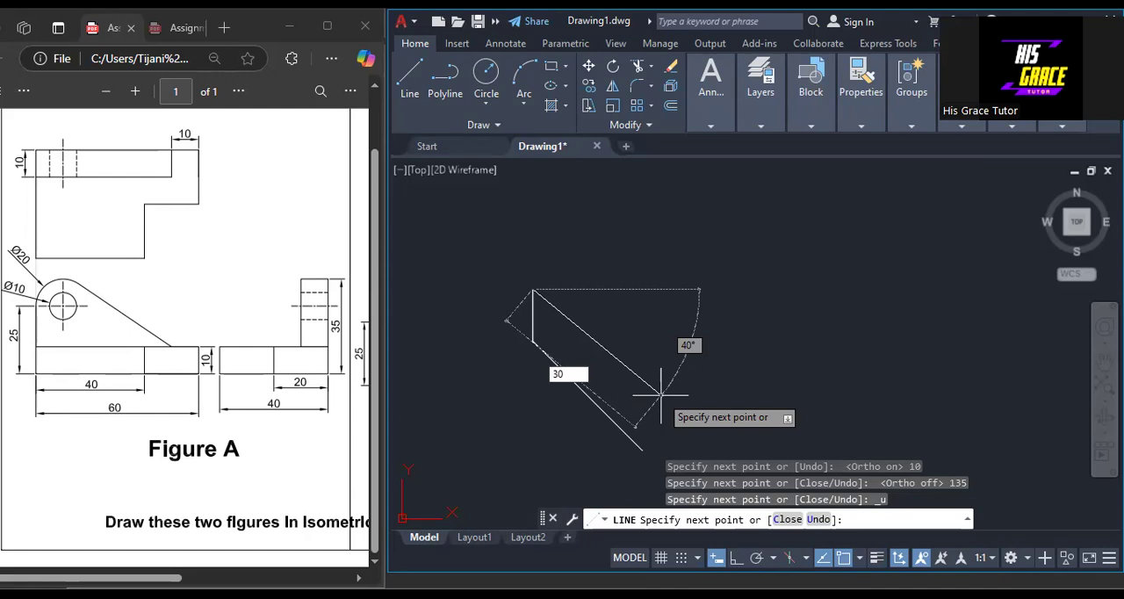
key("Tab")
type("45")
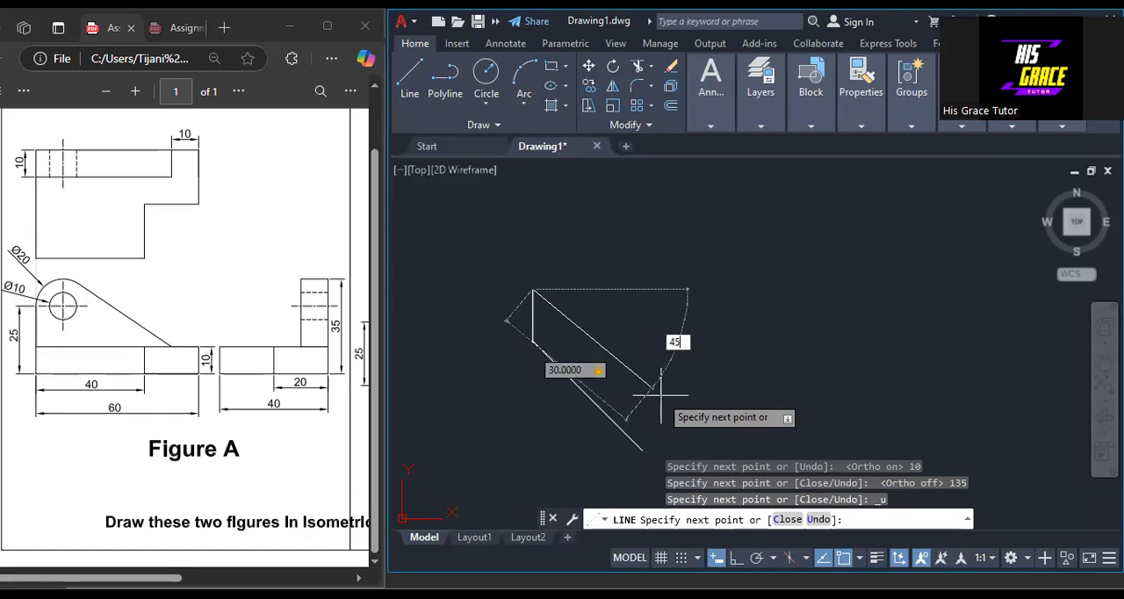
key("Return")
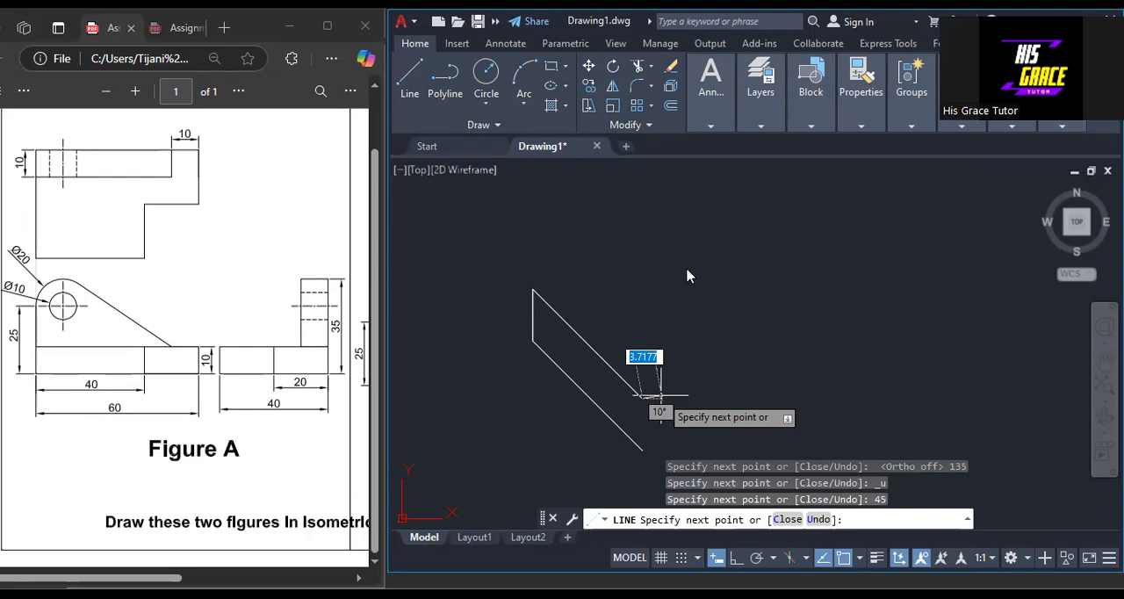
left_click(660, 395)
key("Return")
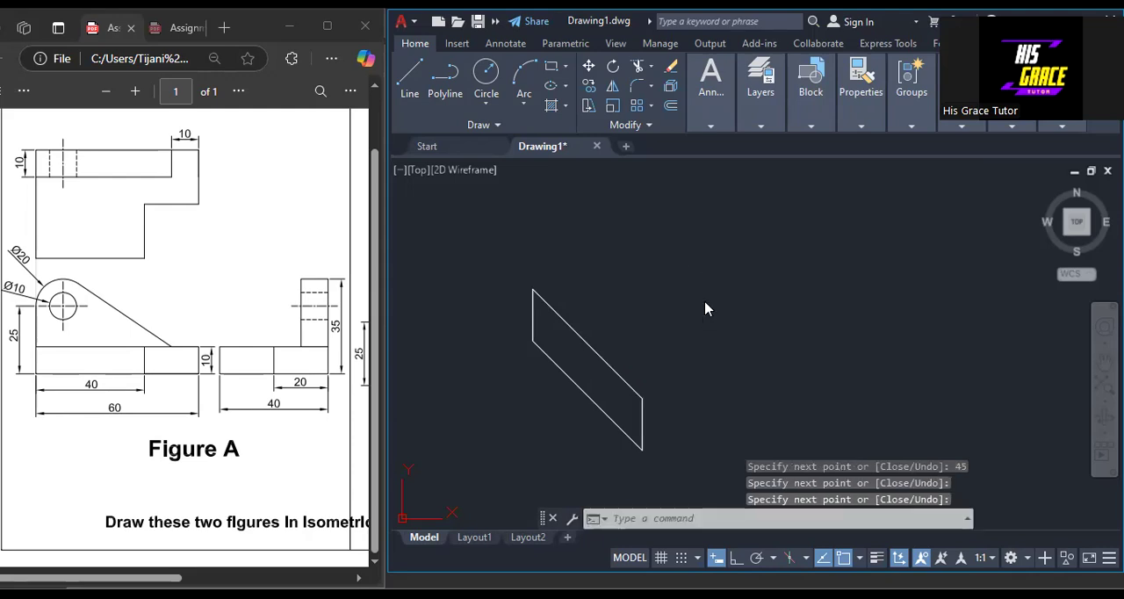
With Ortho on, draw the 40 by 10 front face from the side face's lower corner and join it to the upper corner.
key("F8")
key("Return")
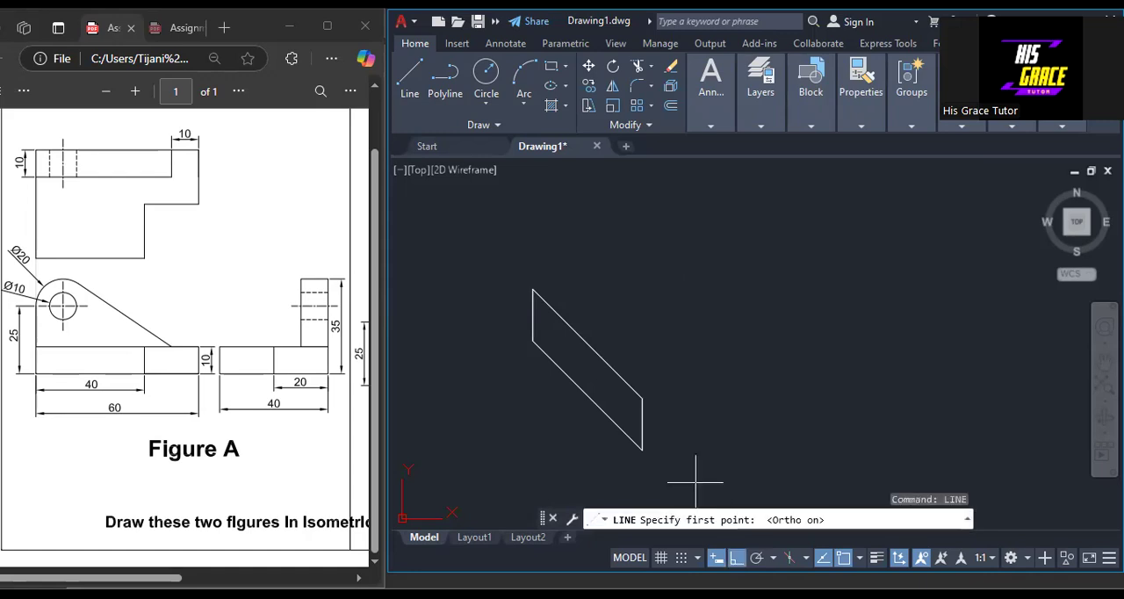
left_click(642, 409)
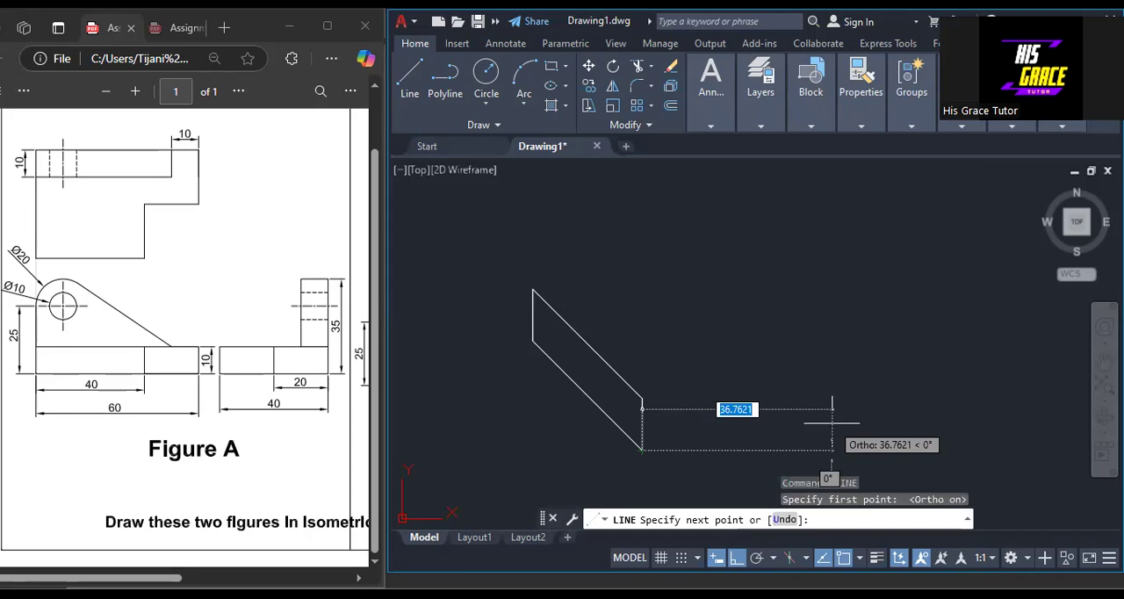
type("40")
key("Return")
type("1")
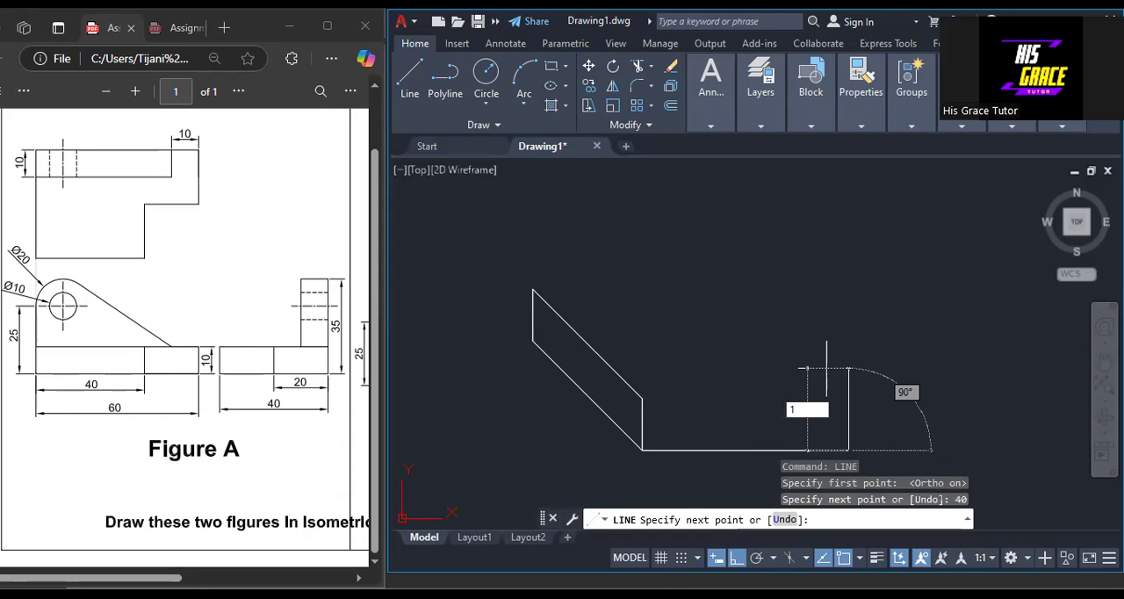
type("0")
key("Return")
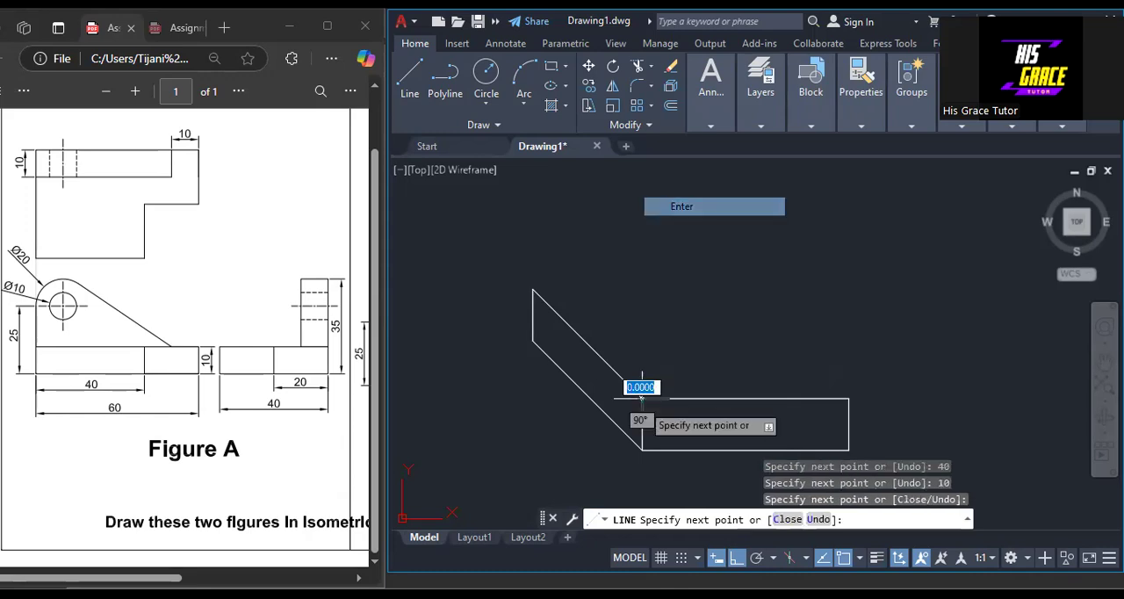
key("Return")
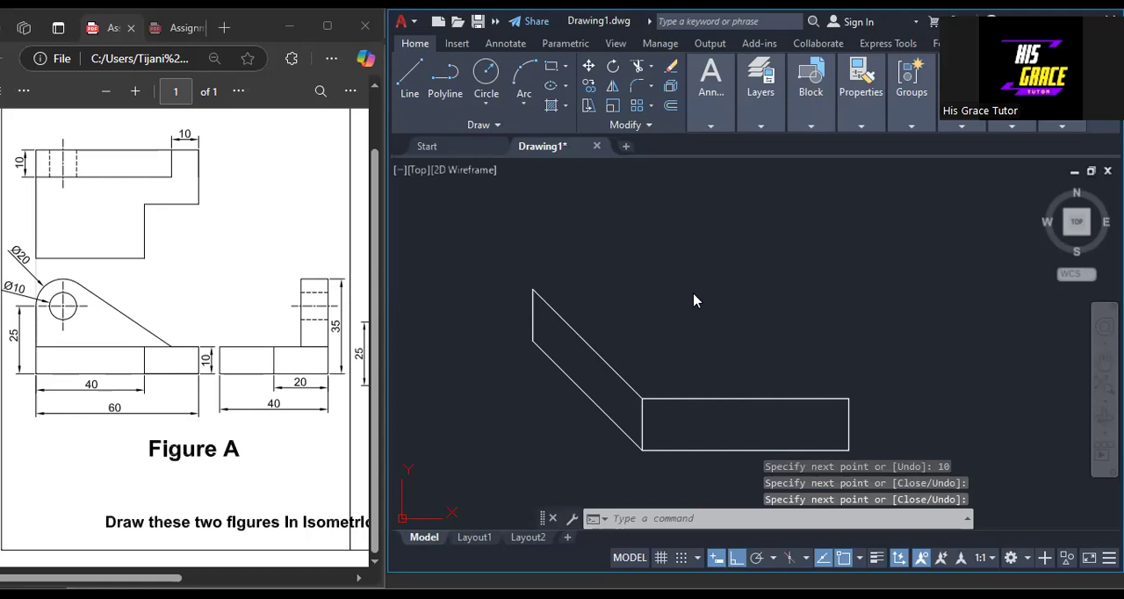
Complete the box's top face with lines from the side face's upper rear corner to the front face's outer upper corner.
key("Return")
left_click(533, 289)
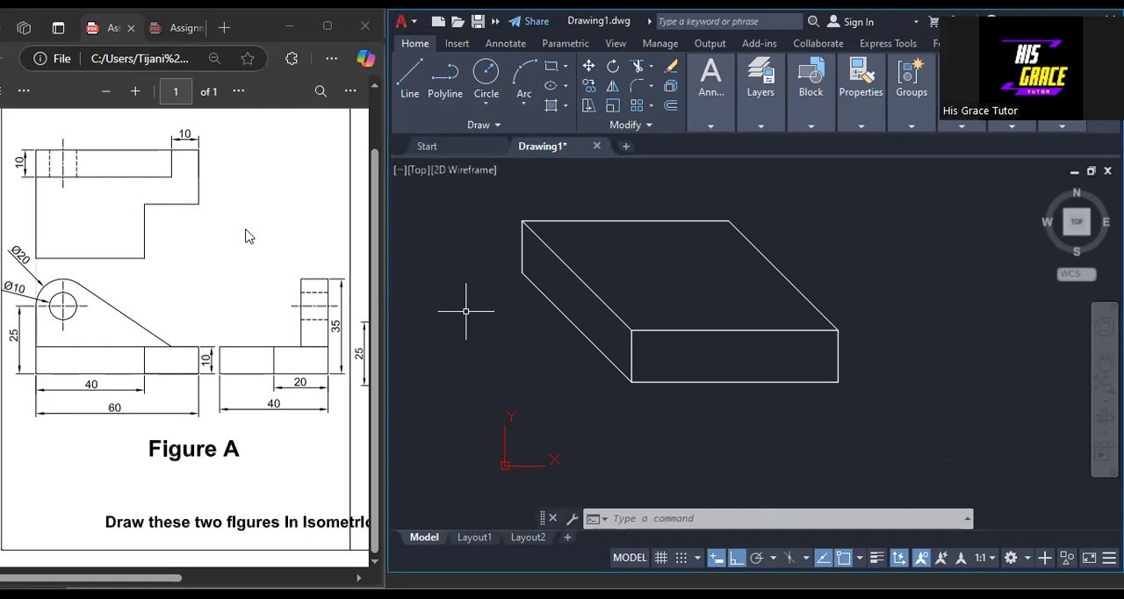
Draw a vertical line across the front face from its bottom edge's midpoint to the top edge, and turn Ortho off.
left_click(411, 77)
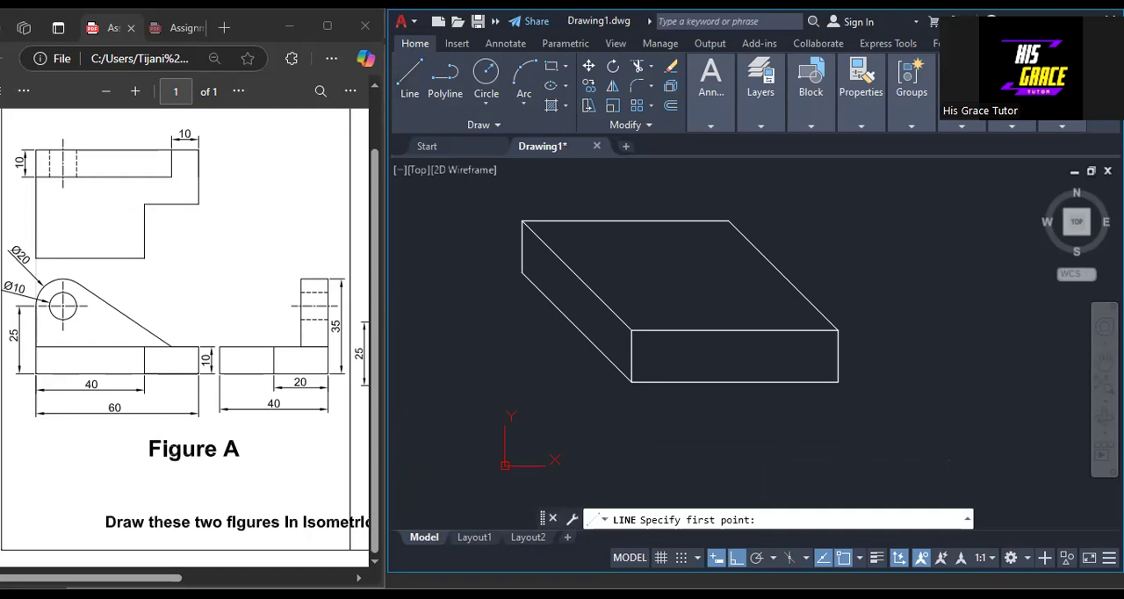
left_click(735, 382)
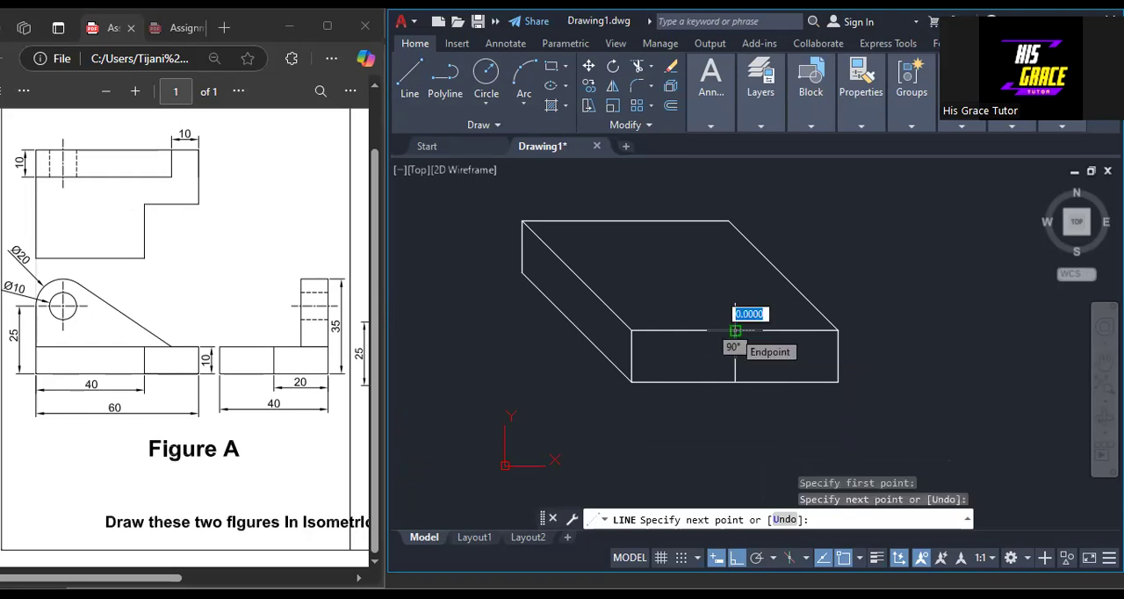
left_click(737, 556)
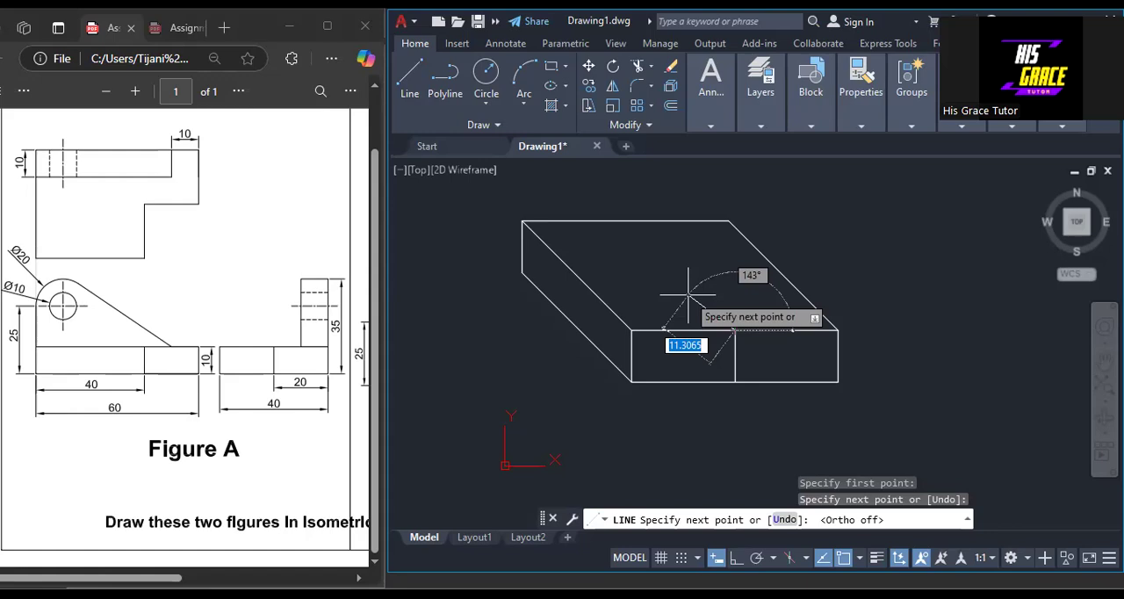
Try to draw a freely angled 10-unit line onto the top face from the dividing line's upper end, and undo it.
type("10")
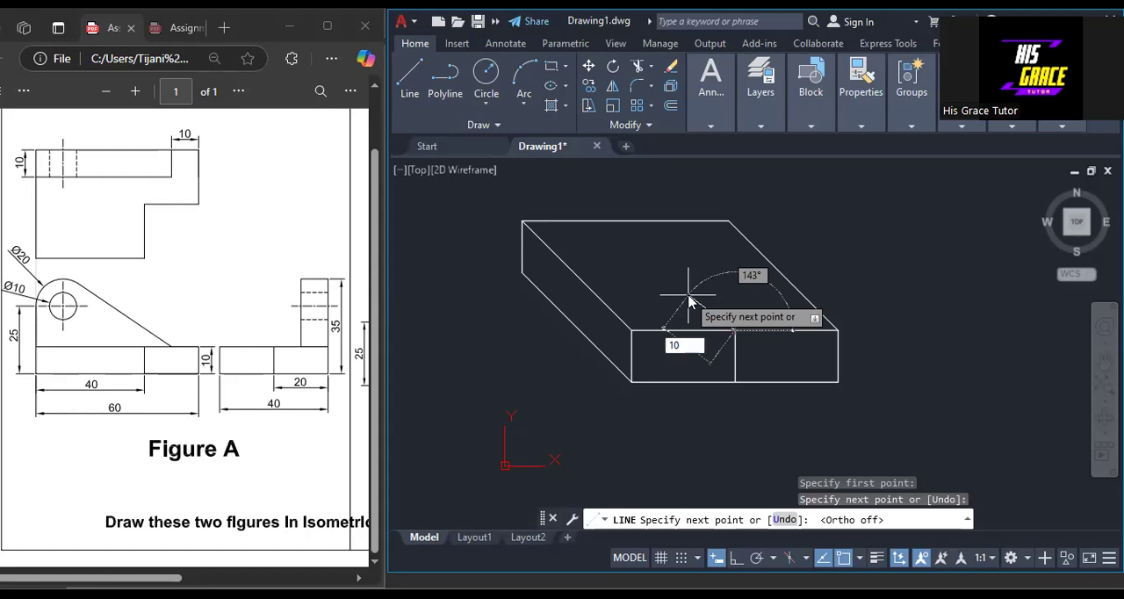
key("Return")
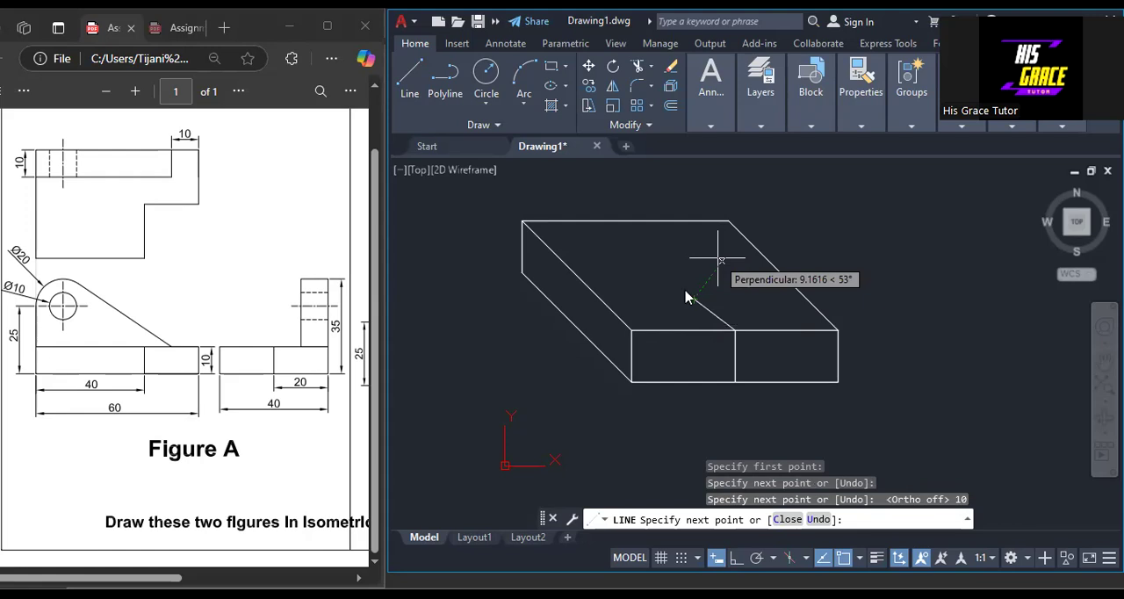
key("ctrl+z")
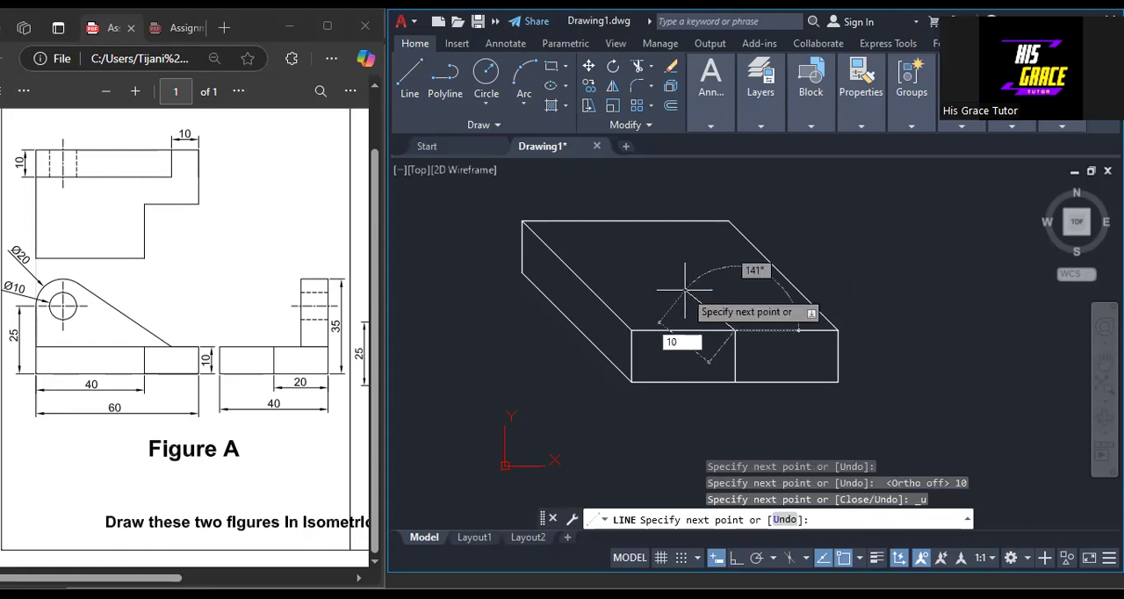
Outline the notch on the top face with a 10-unit line at 135° and a 20-unit horizontal line to the side edge.
key("Tab")
type("135")
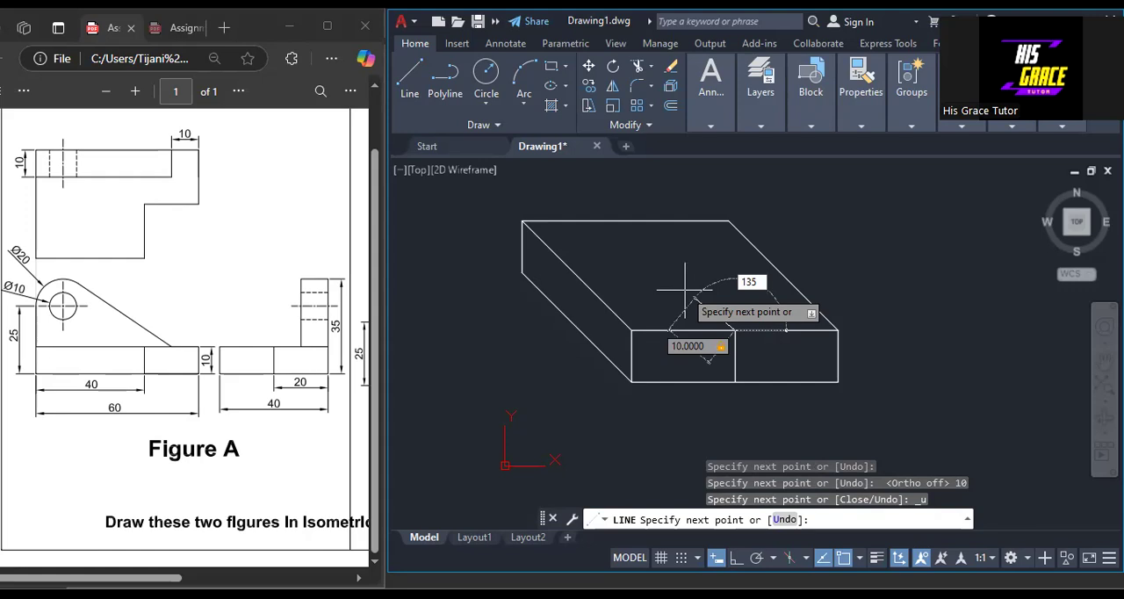
key("Return")
key("F8")
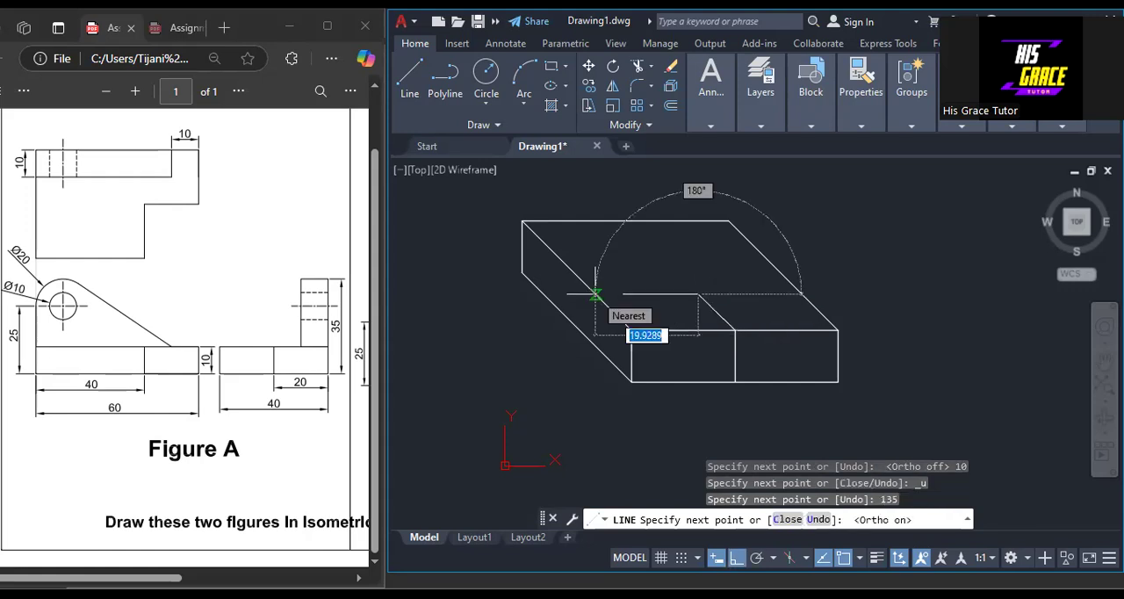
type("2")
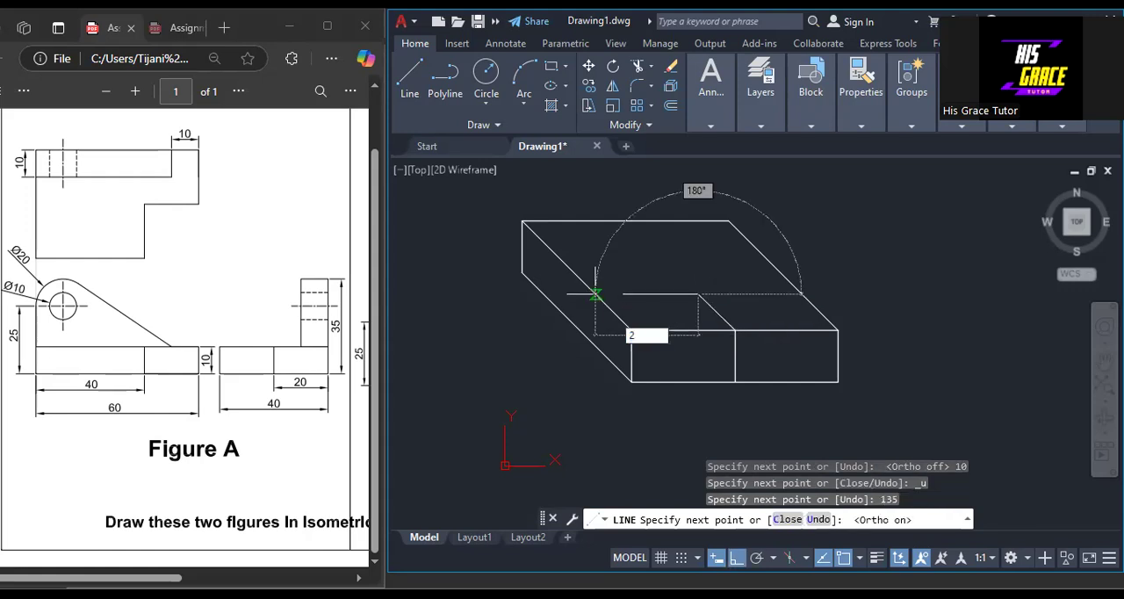
type("0")
key("Return")
key("Return")
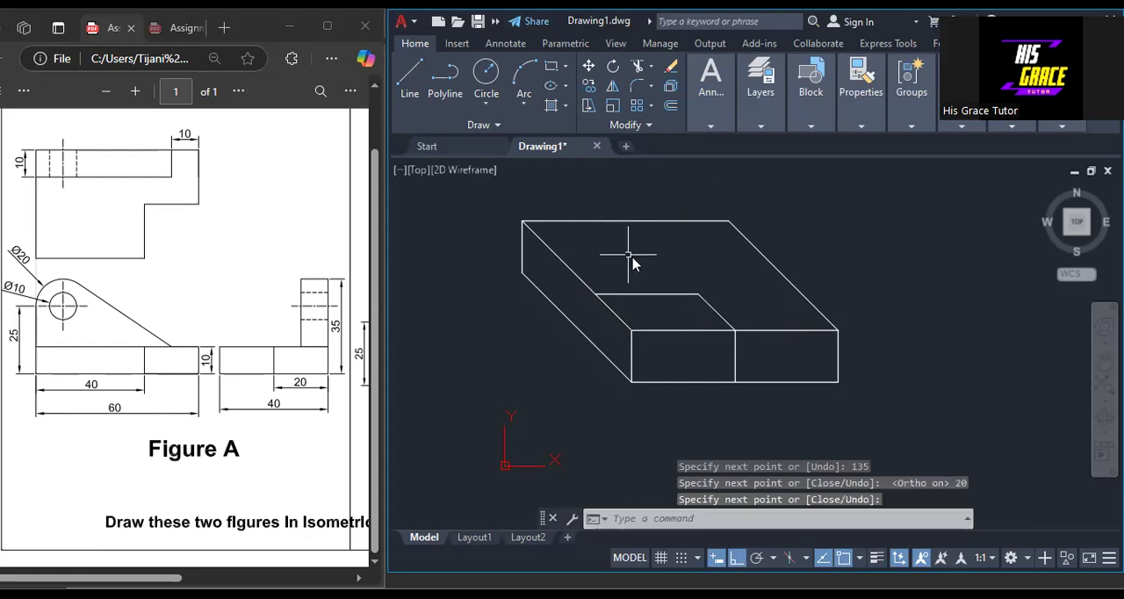
Draw the notch's rear wall with a 10-unit vertical line down from its side-edge corner, a 20-unit horizontal line and a vertical up to the inner corner.
right_click(631, 259)
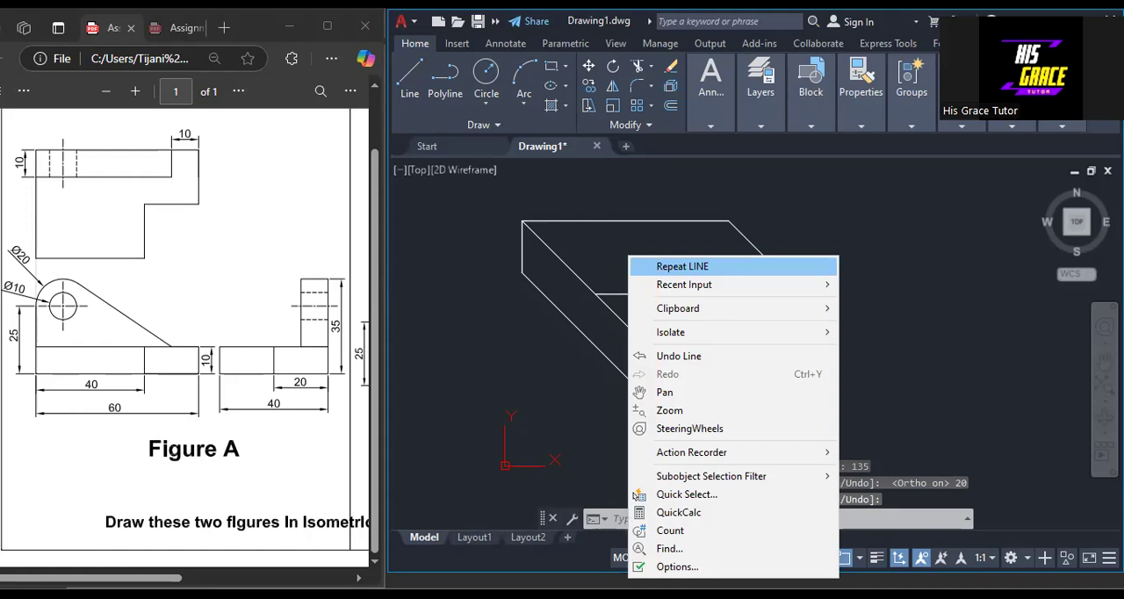
left_click(683, 266)
left_click(596, 294)
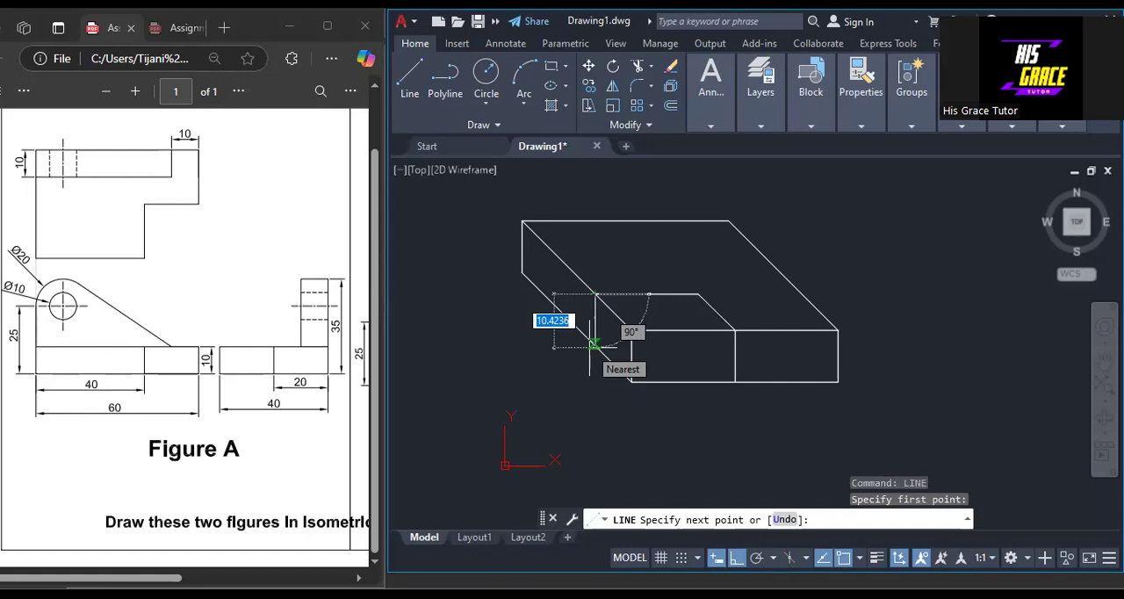
type("10")
key("Return")
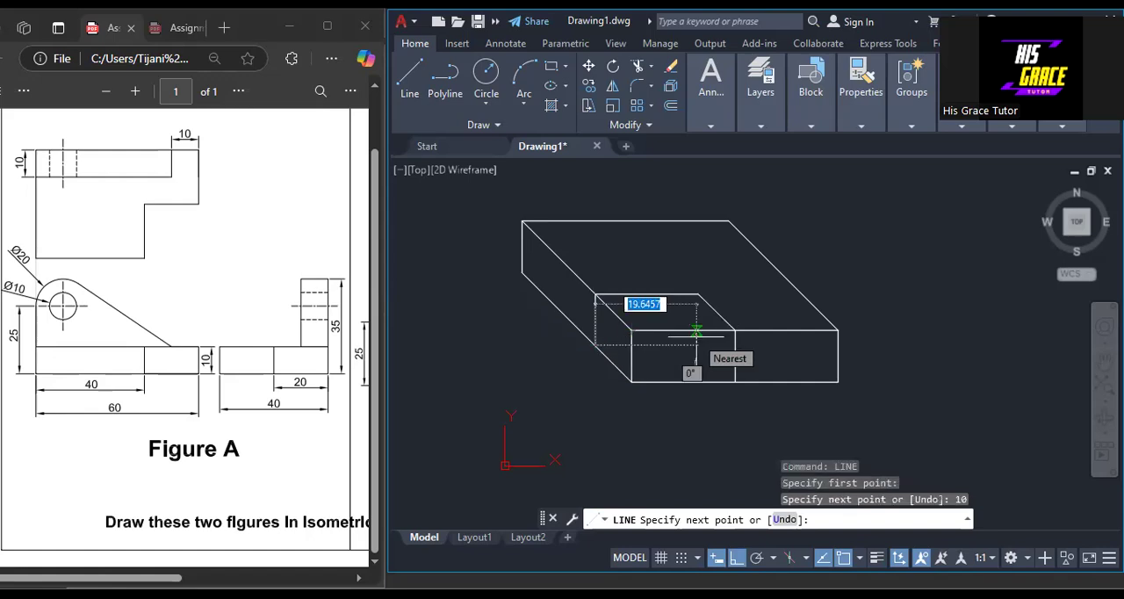
type("20")
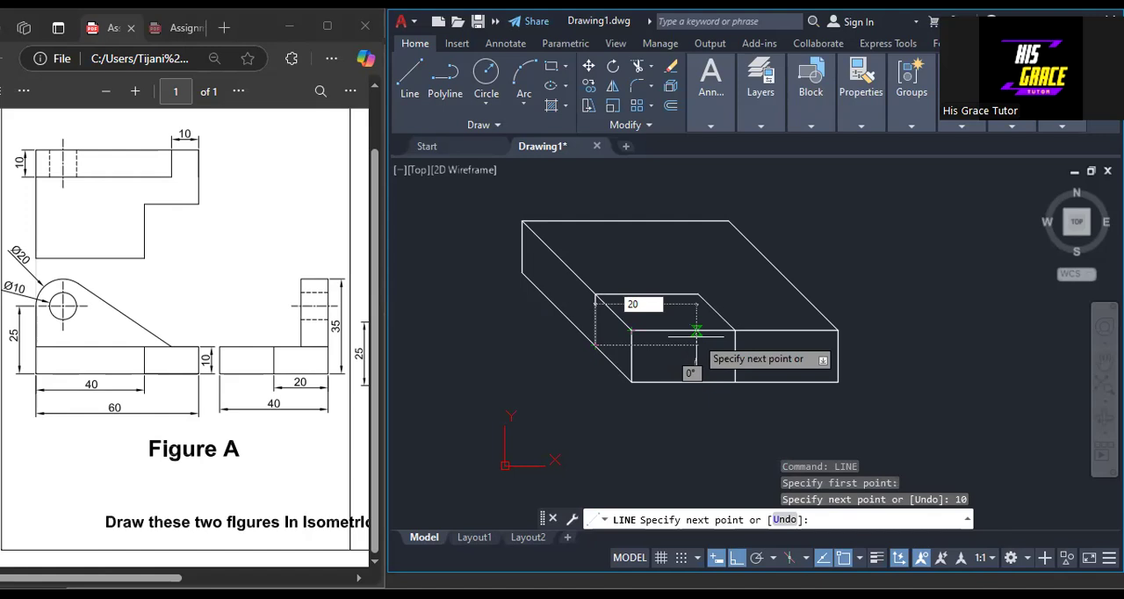
key("Return")
right_click(706, 301)
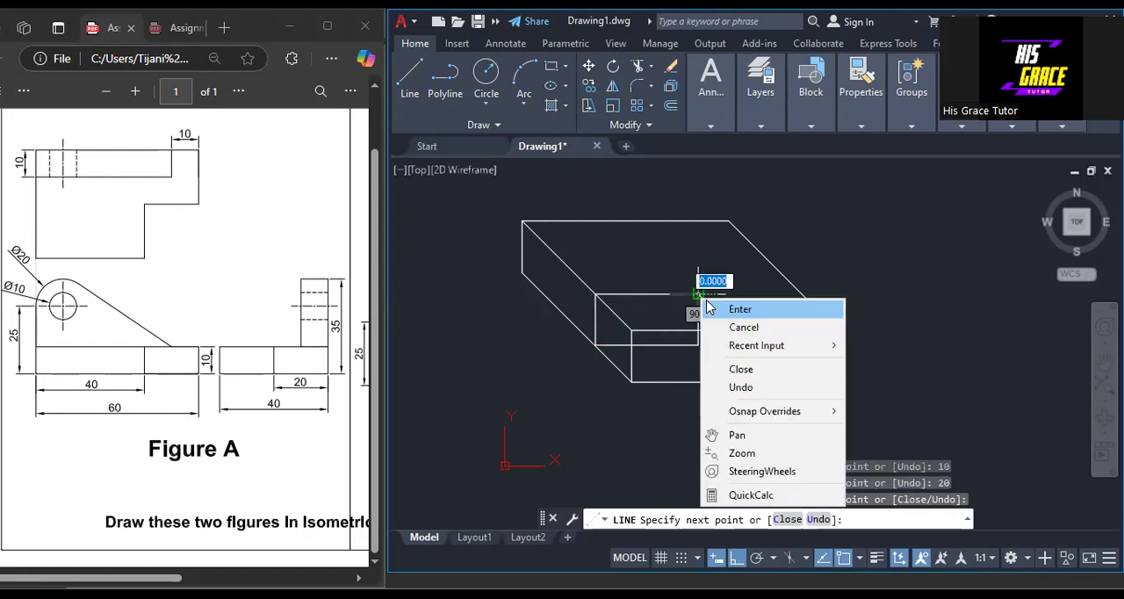
left_click(707, 307)
Connect the notch's lower inner corner to the dividing line's bottom end, and trim away the lines of the cut-out corner.
right_click(708, 285)
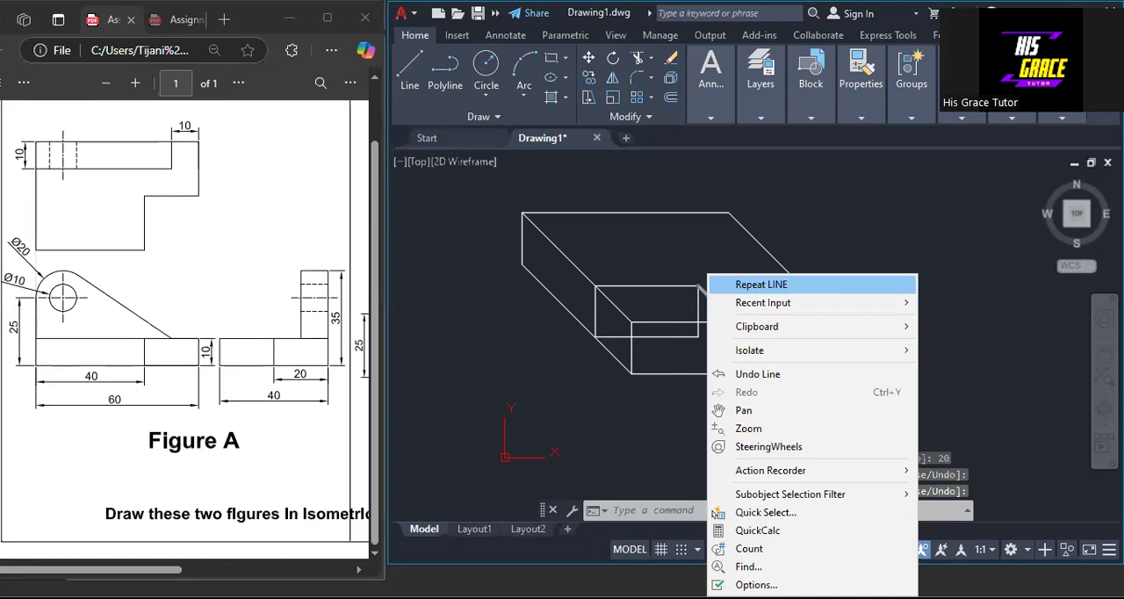
left_click(713, 285)
left_click(735, 322)
right_click(734, 382)
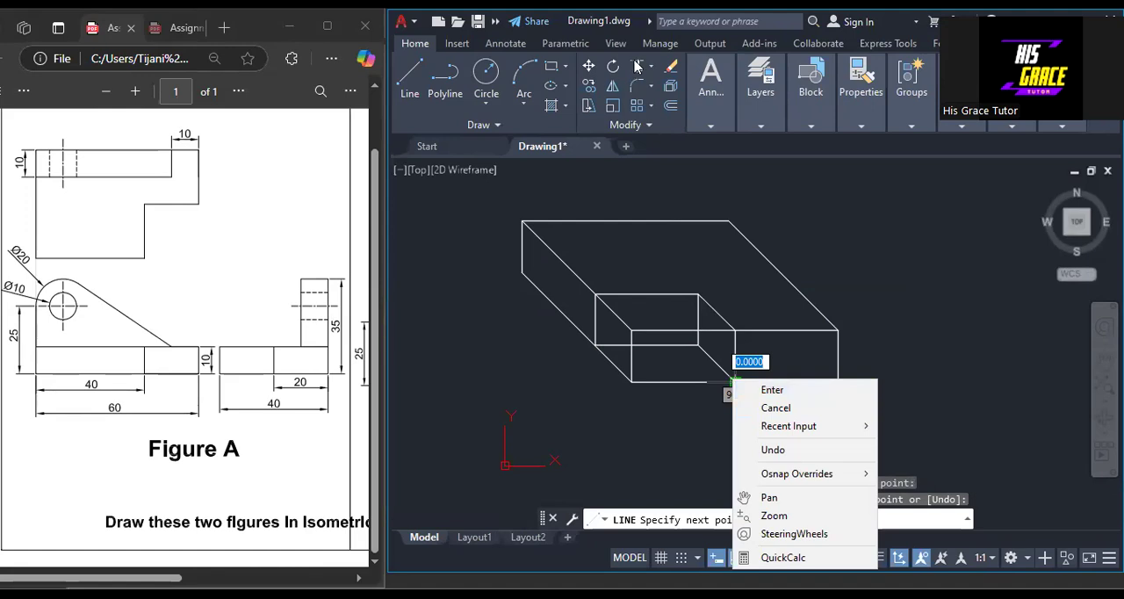
key("Escape")
key("Escape")
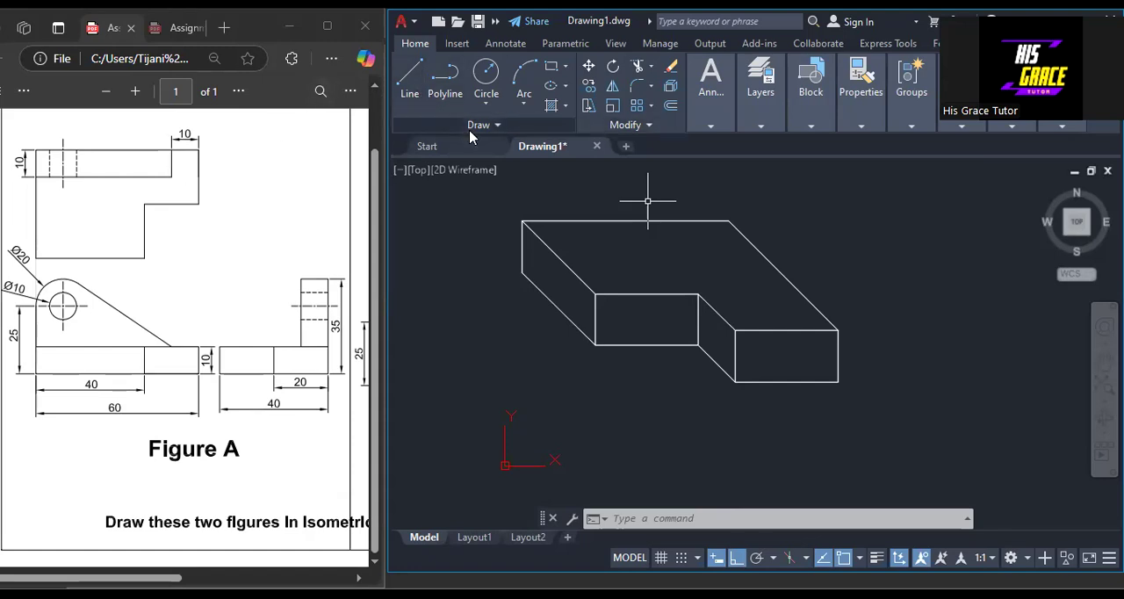
From the front face's outer upper corner, draw a 5-unit line along the top face's slanted edge and a 10-unit horizontal line inward with Ortho on.
left_click(407, 88)
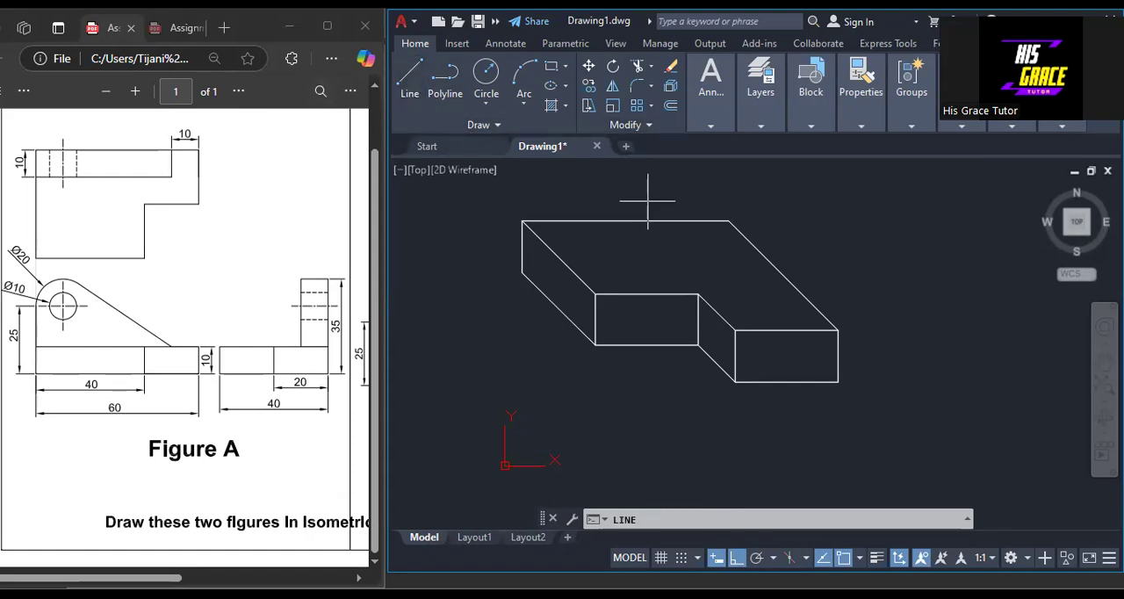
left_click(736, 556)
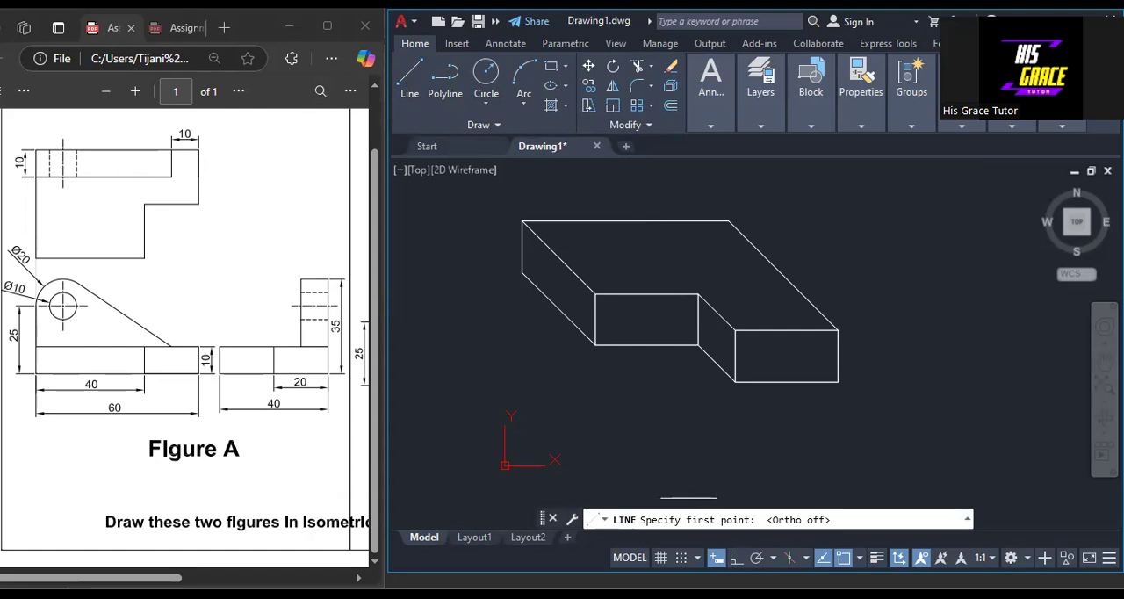
left_click(839, 330)
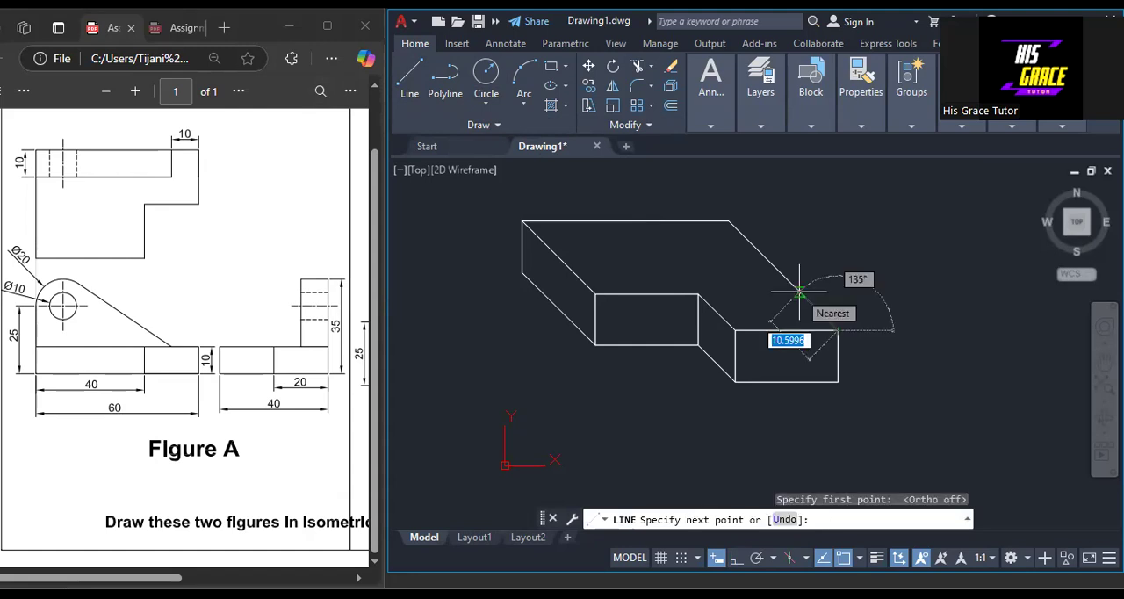
type("5")
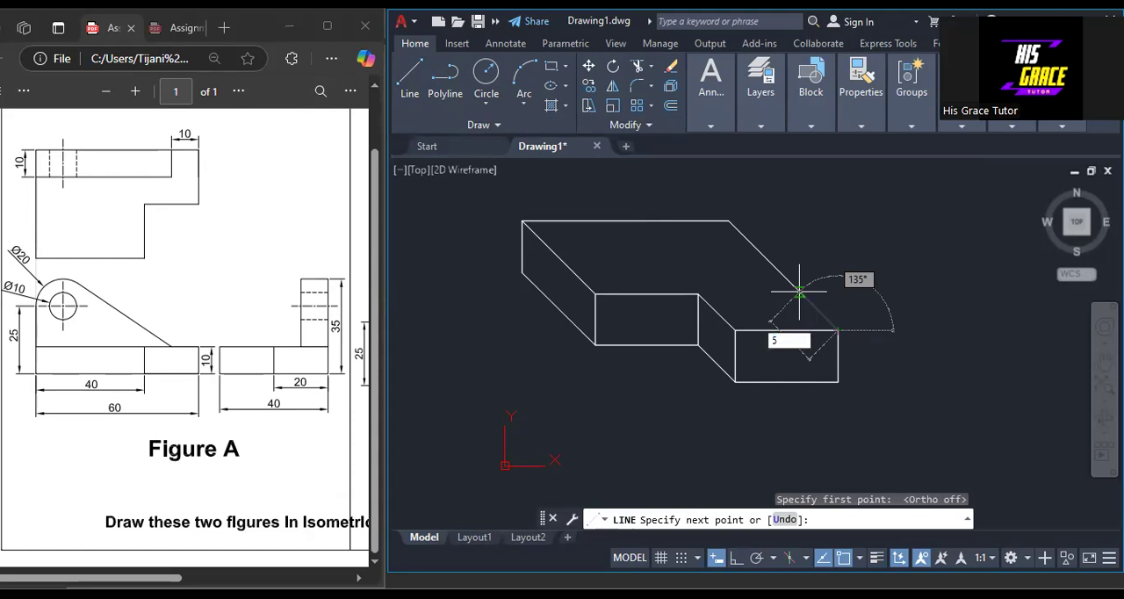
key("Return")
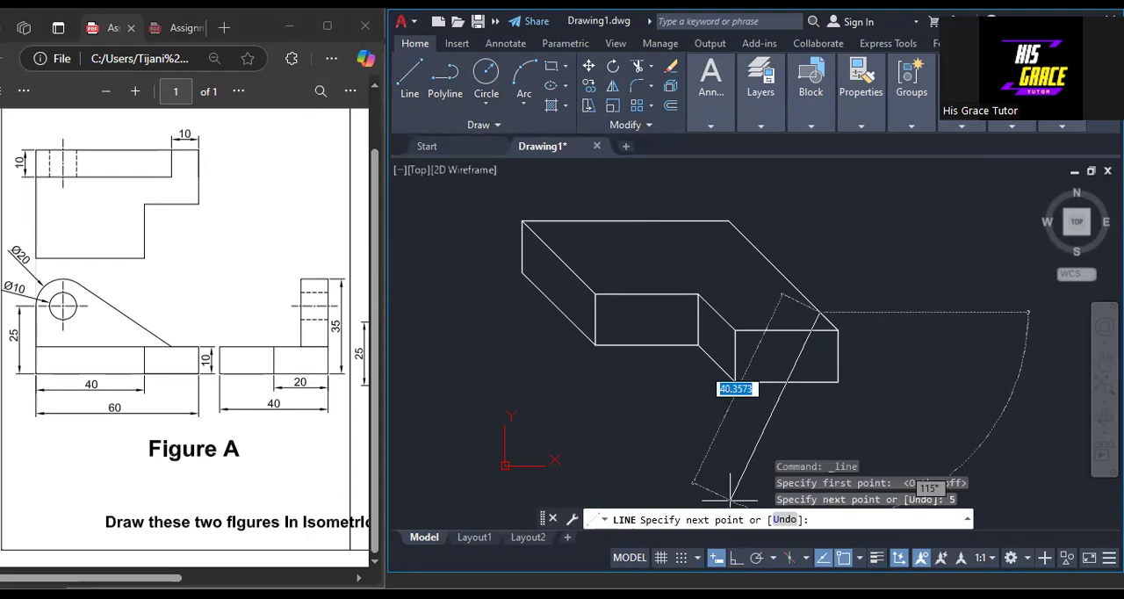
key("F8")
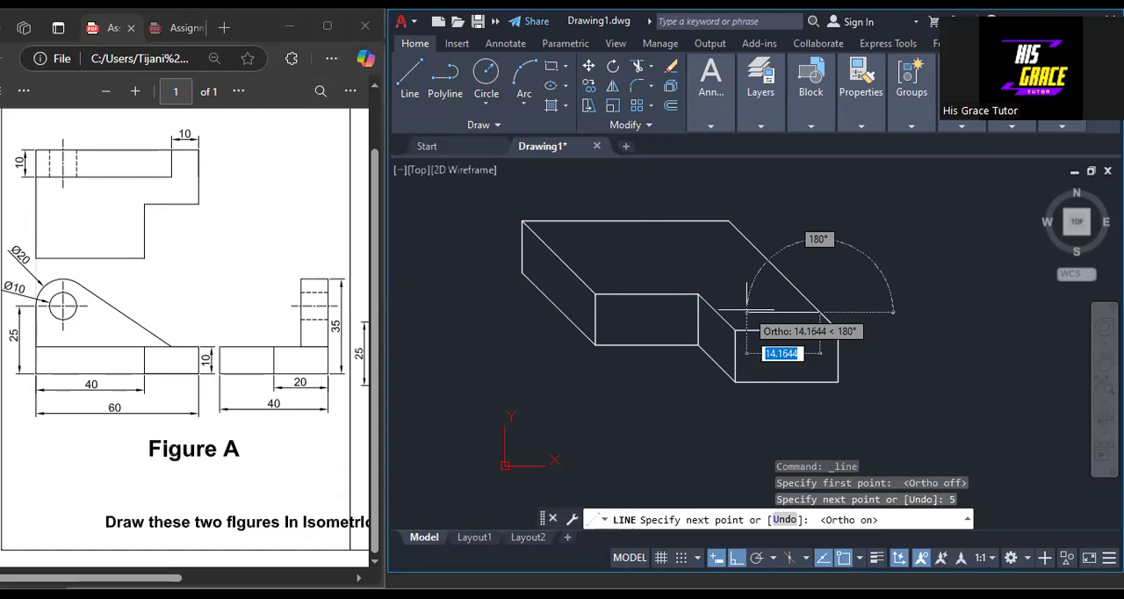
type("10")
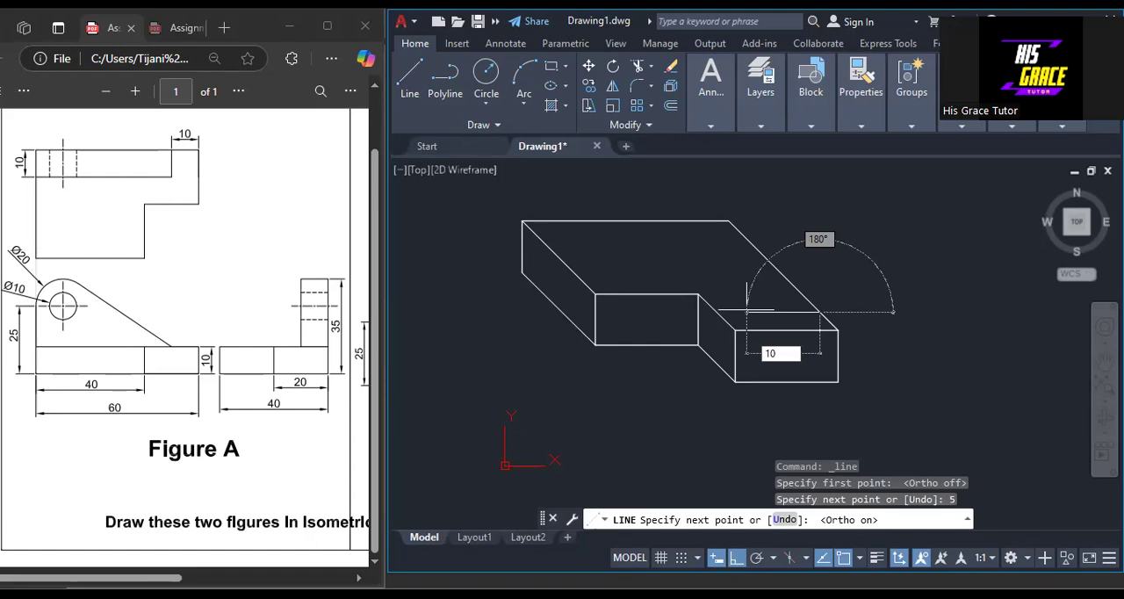
key("Return")
Turn Ortho off and continue with a 25-unit line at 135° to the top face's rear edge, ending the line there.
key("F8")
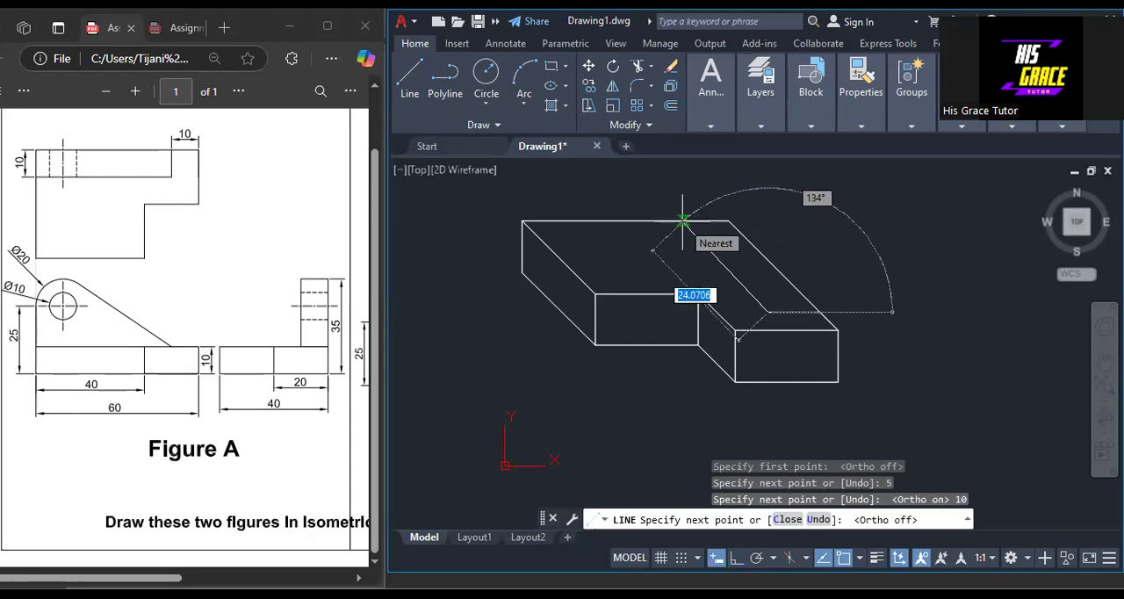
type("2")
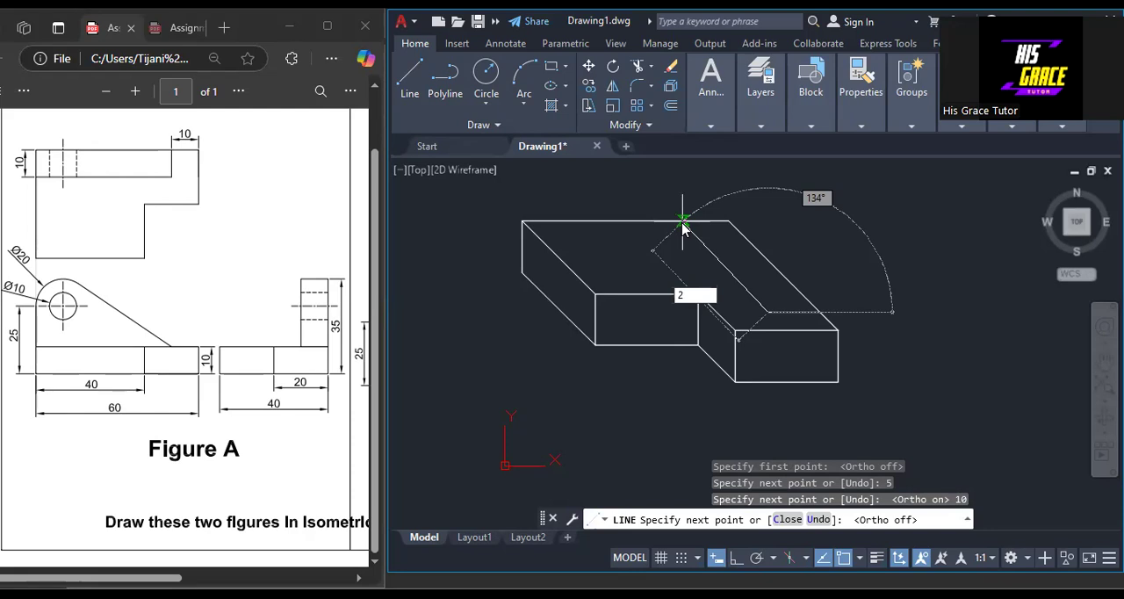
type("5")
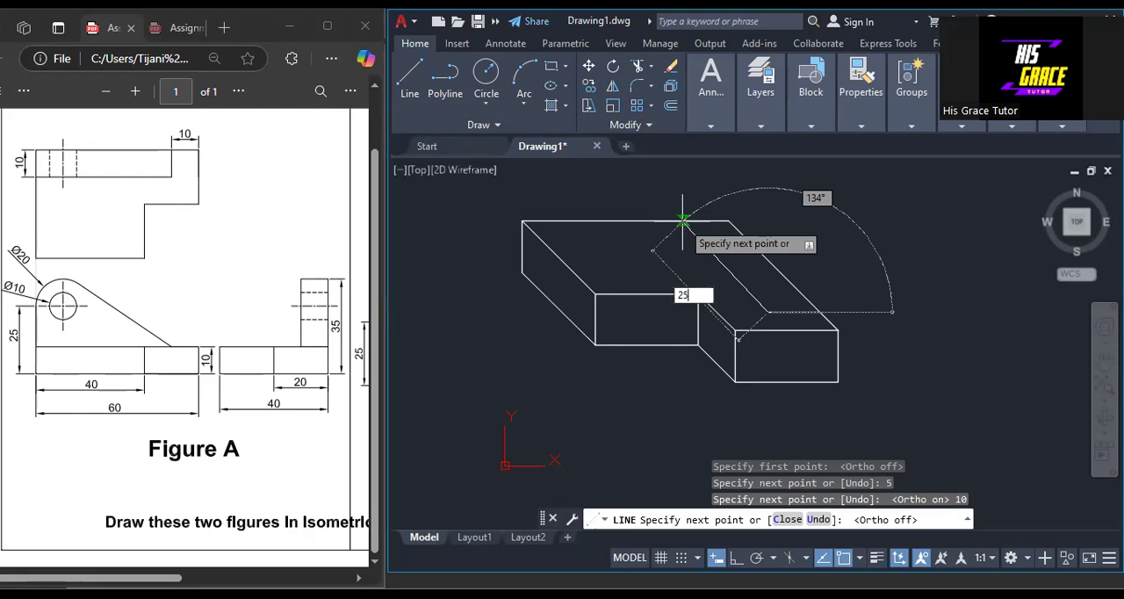
key("Tab")
type("135")
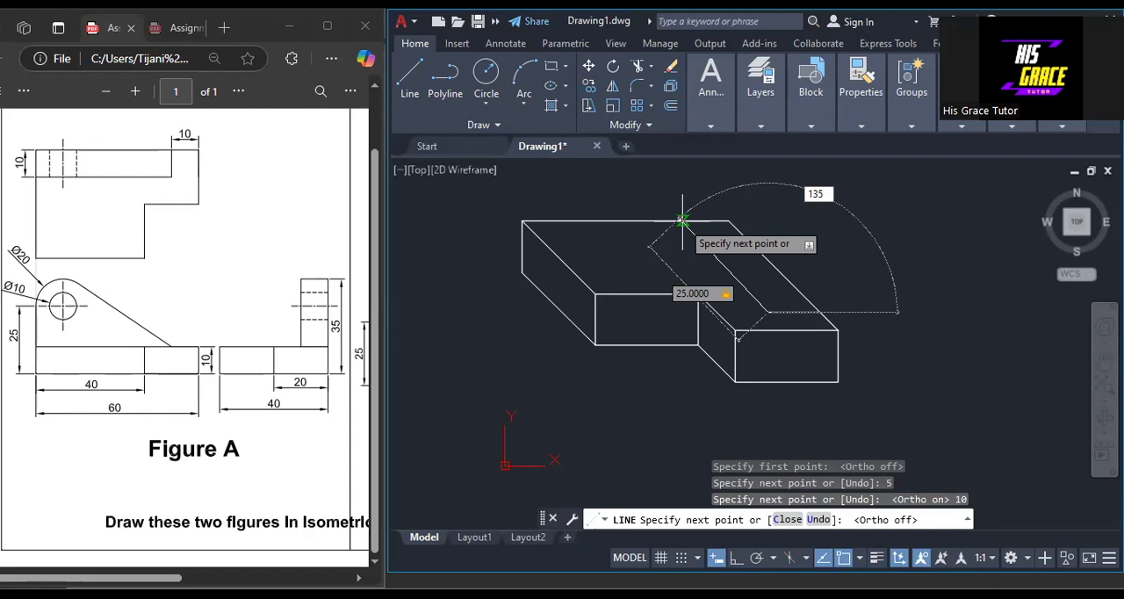
key("Return")
key("Return")
Draw a separate 10-unit horizontal line with Ortho on in the empty area beside the block.
mouse_move(766, 288)
middle_mouse_down()
mouse_move(949, 311)
mouse_move(1043, 338)
middle_mouse_up()
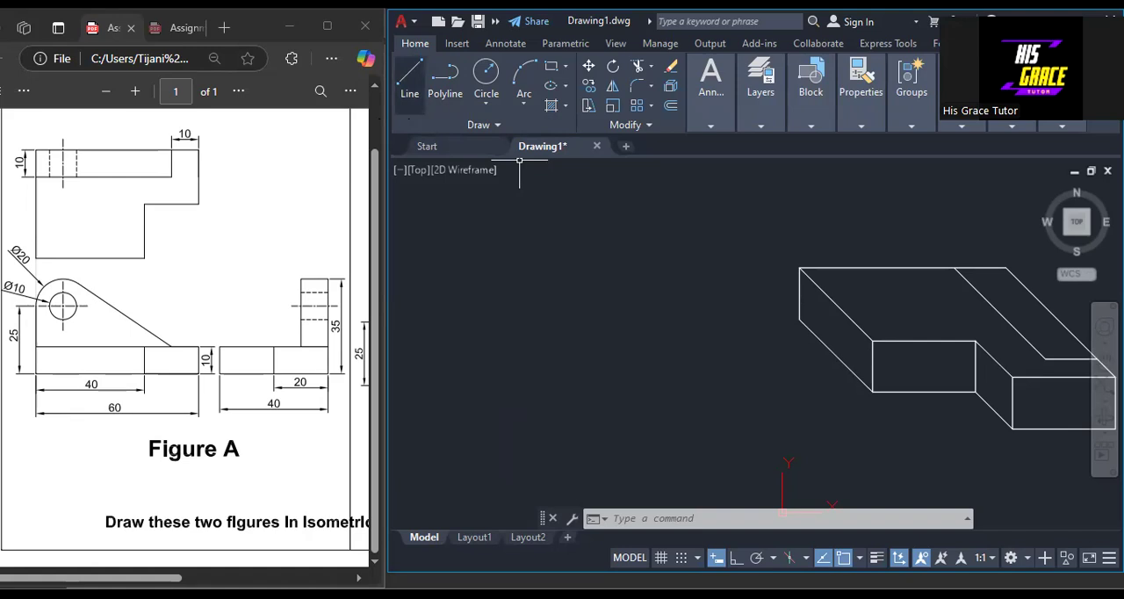
type("l")
key("Return")
left_click(736, 558)
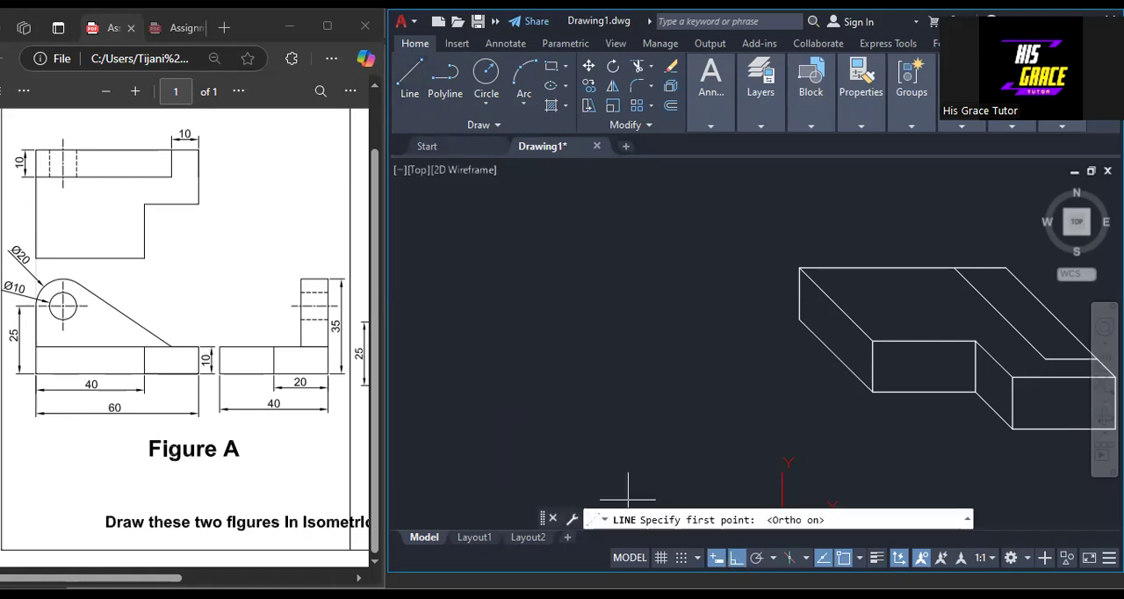
left_click(488, 418)
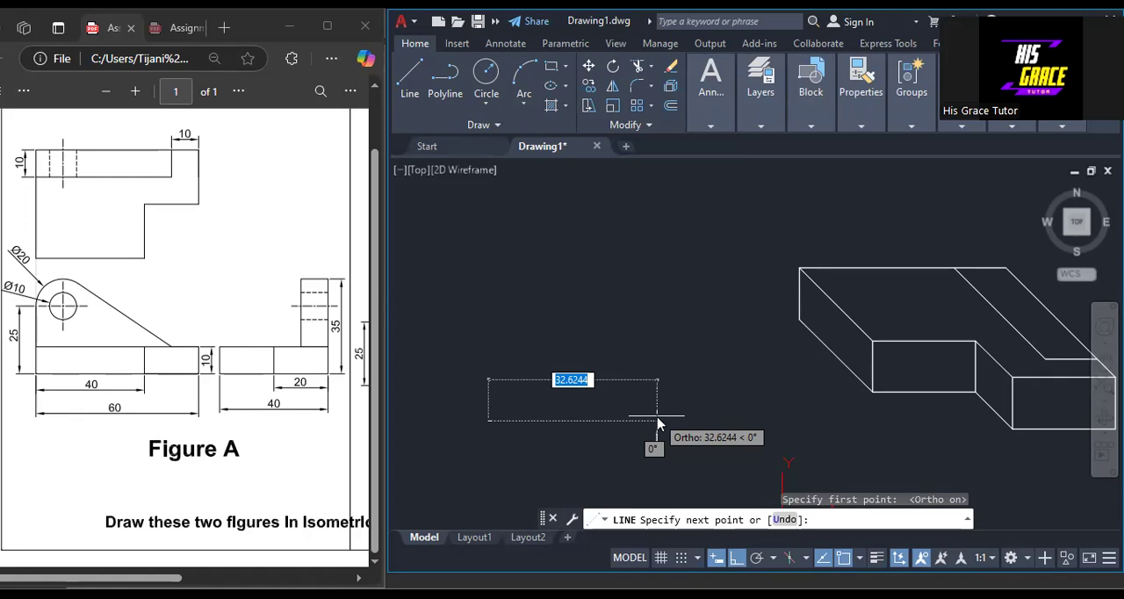
type("10")
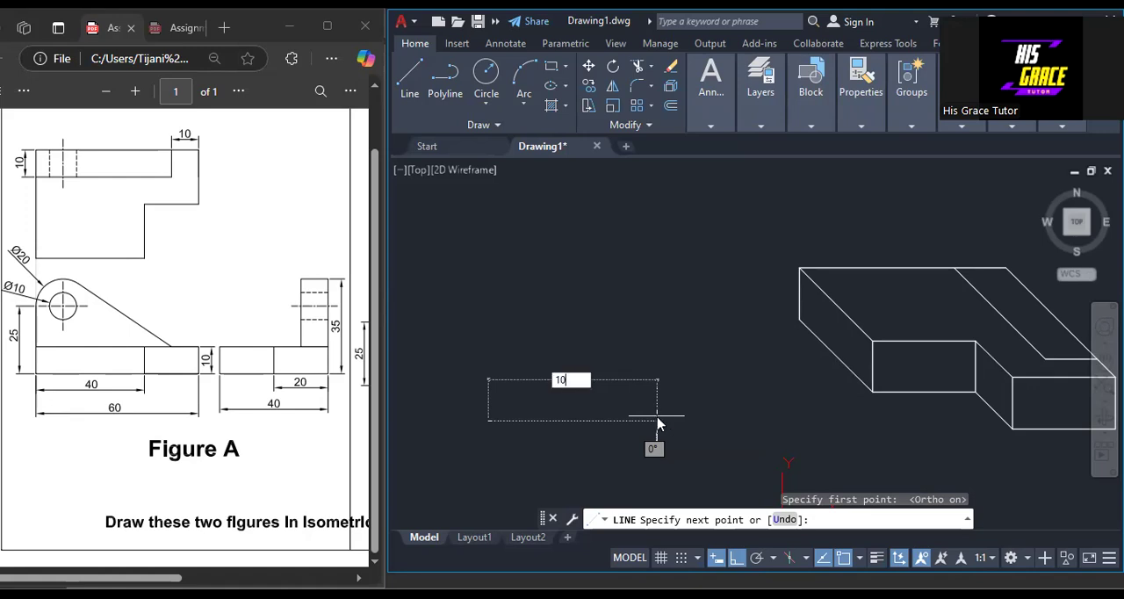
key("Return")
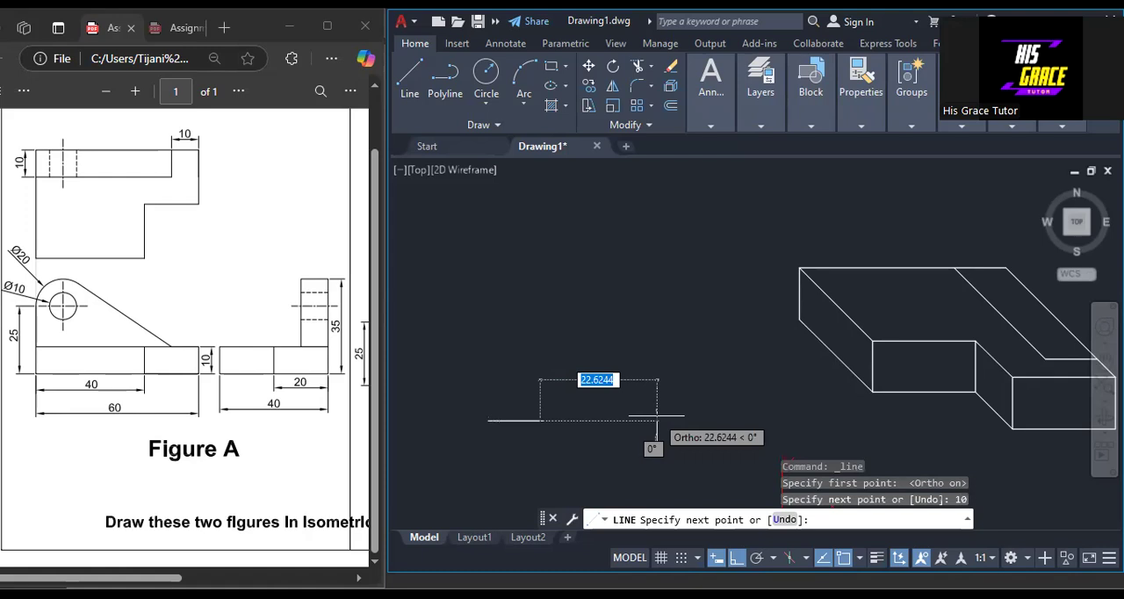
middle_click_drag(555, 406, 593, 408)
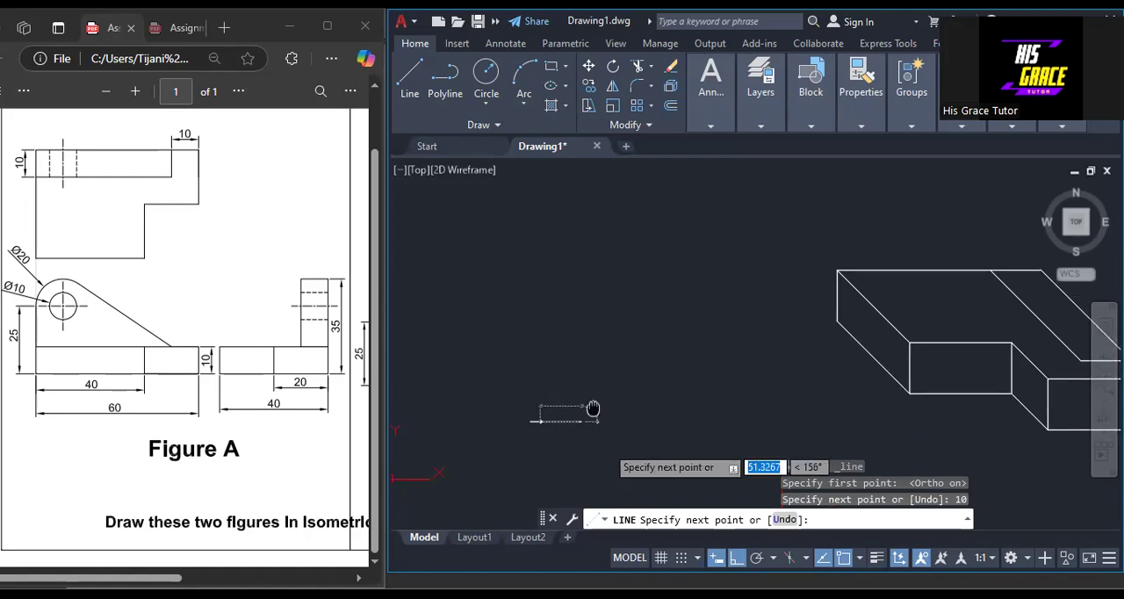
scroll(592, 408, "up", 2)
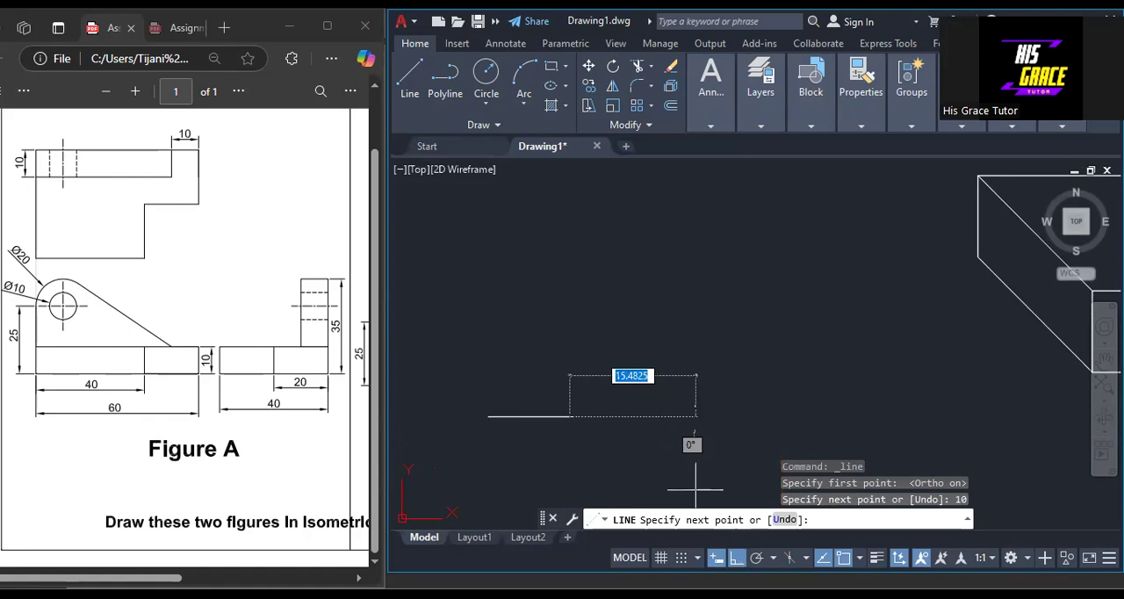
Turn Ortho off and add a 25-unit line at 45° rising from the end of the horizontal line.
key("F8")
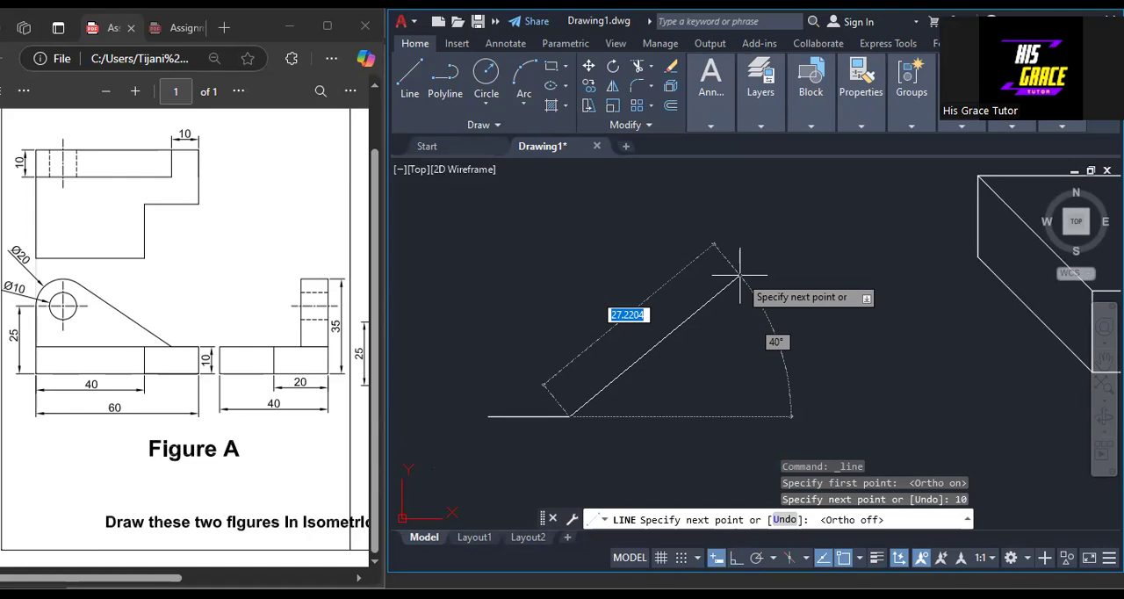
type("25")
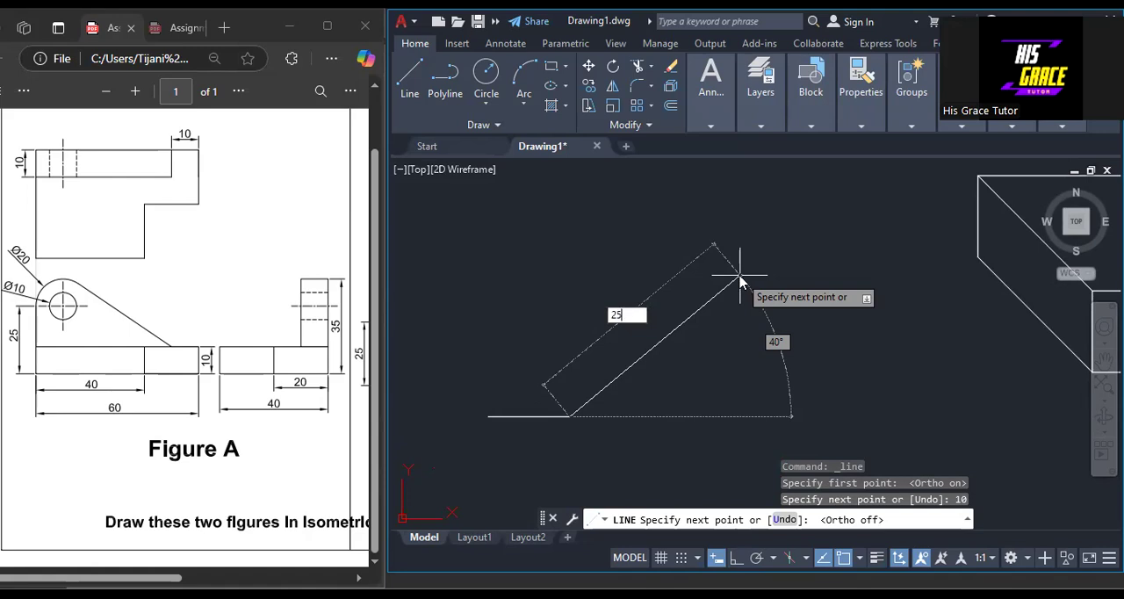
key("Tab")
type("45")
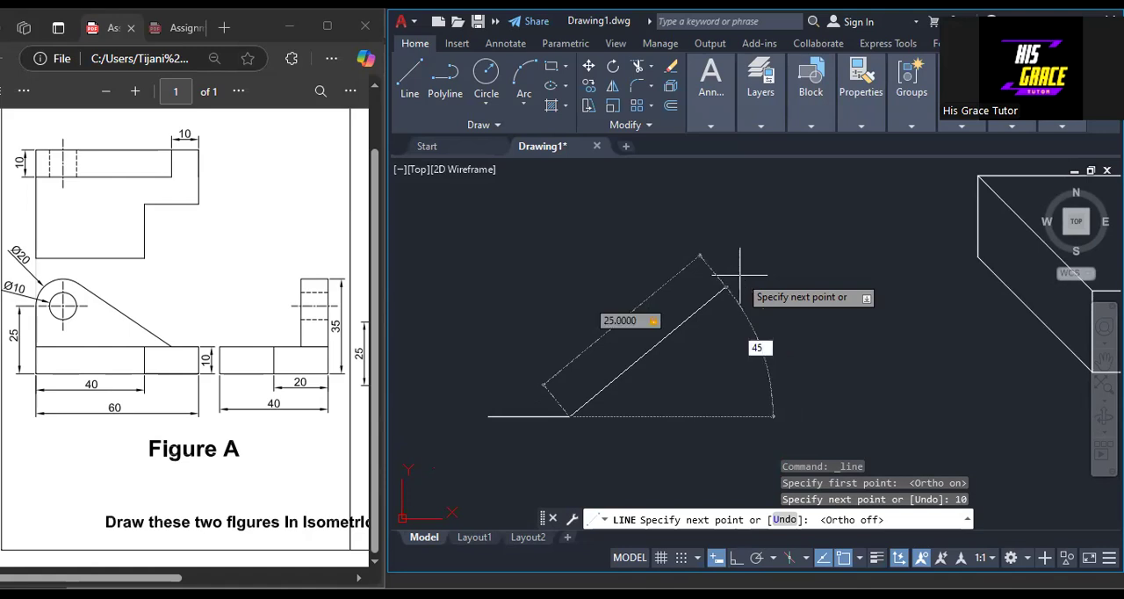
key("Return")
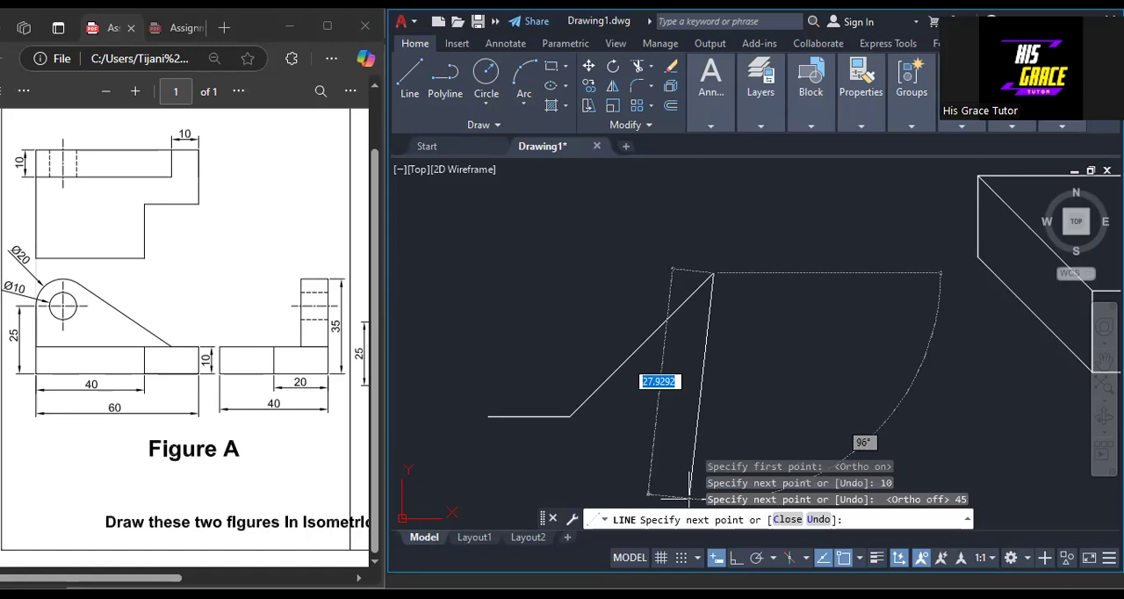
Close the parallelogram with a 10-unit horizontal line back at 180° and a slanted line to the starting point, with Ortho on.
key("F8")
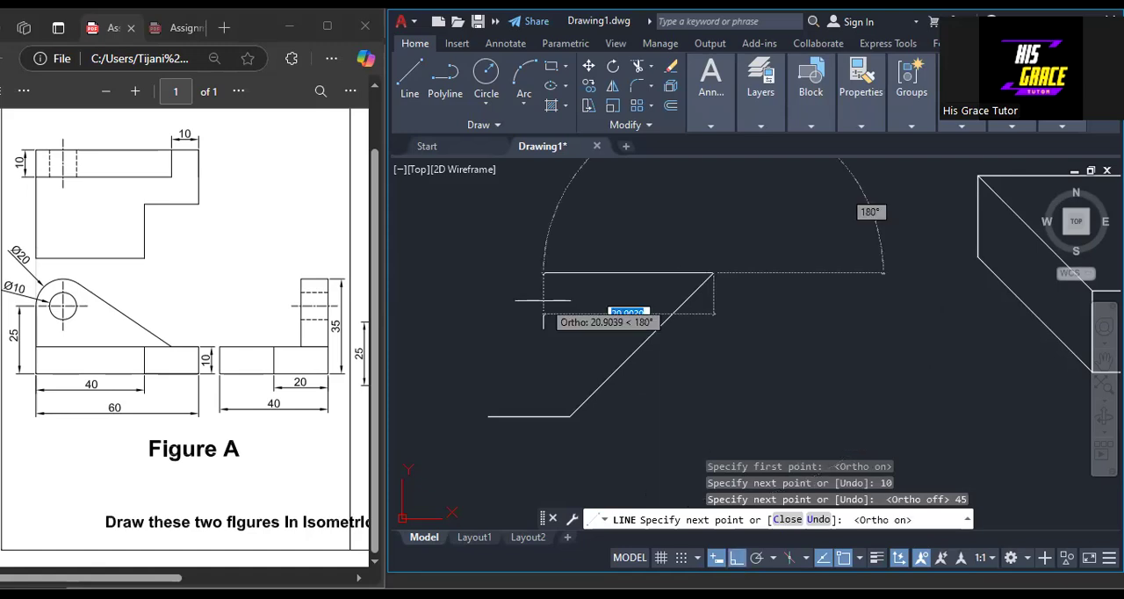
type("10")
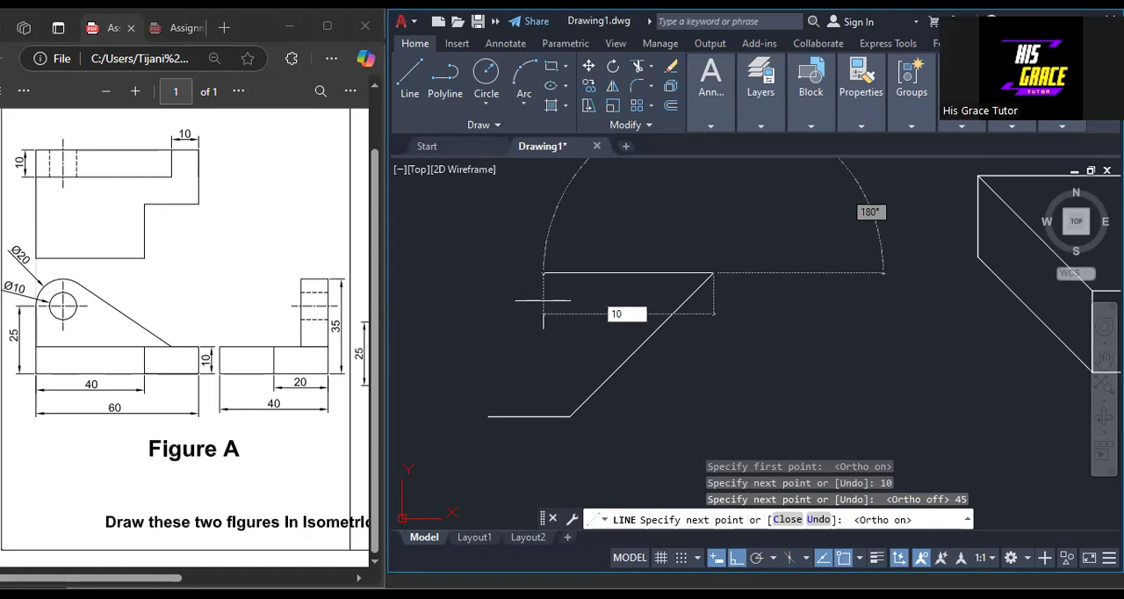
key("Return")
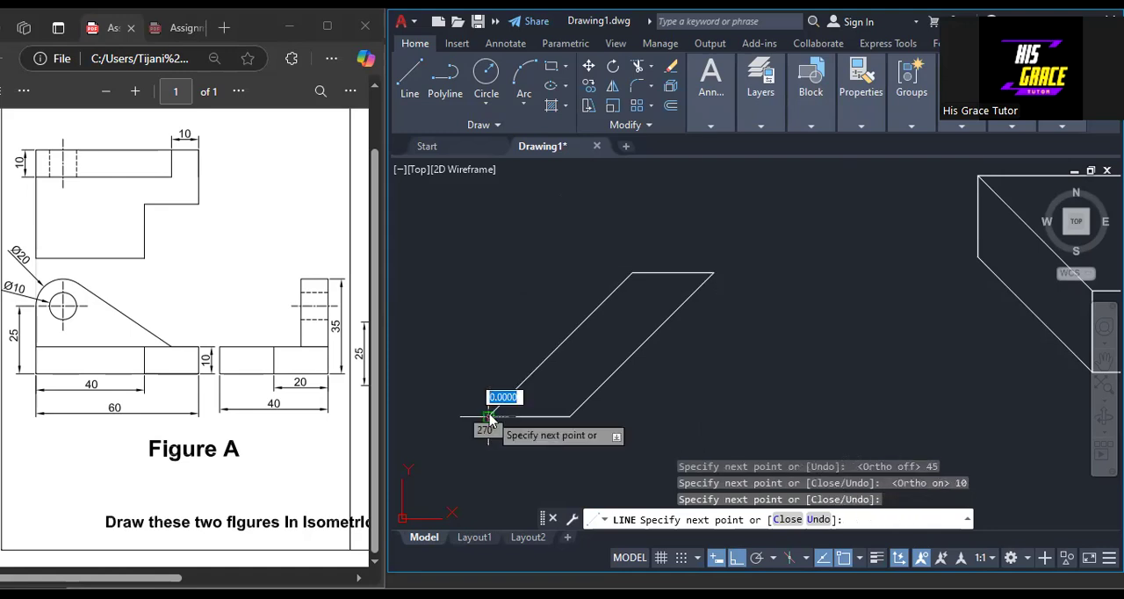
right_click(539, 223)
left_click(531, 216)
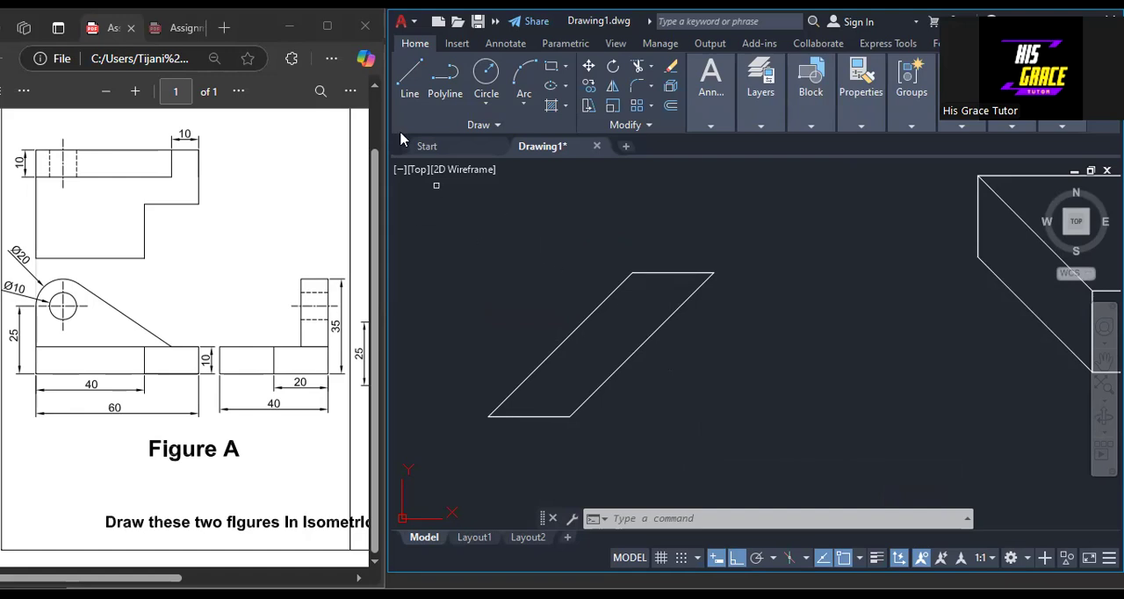
Draw a 10-unit line at 135° from the parallelogram's upper-right corner down along its slanted edge, with Ortho off.
left_click(410, 75)
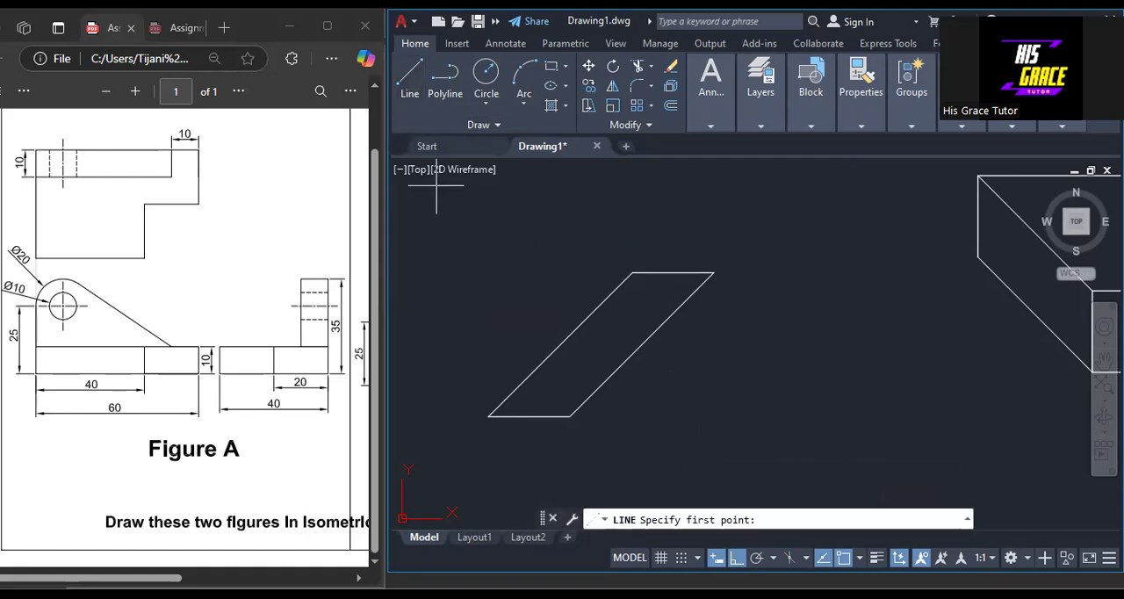
left_click(713, 272)
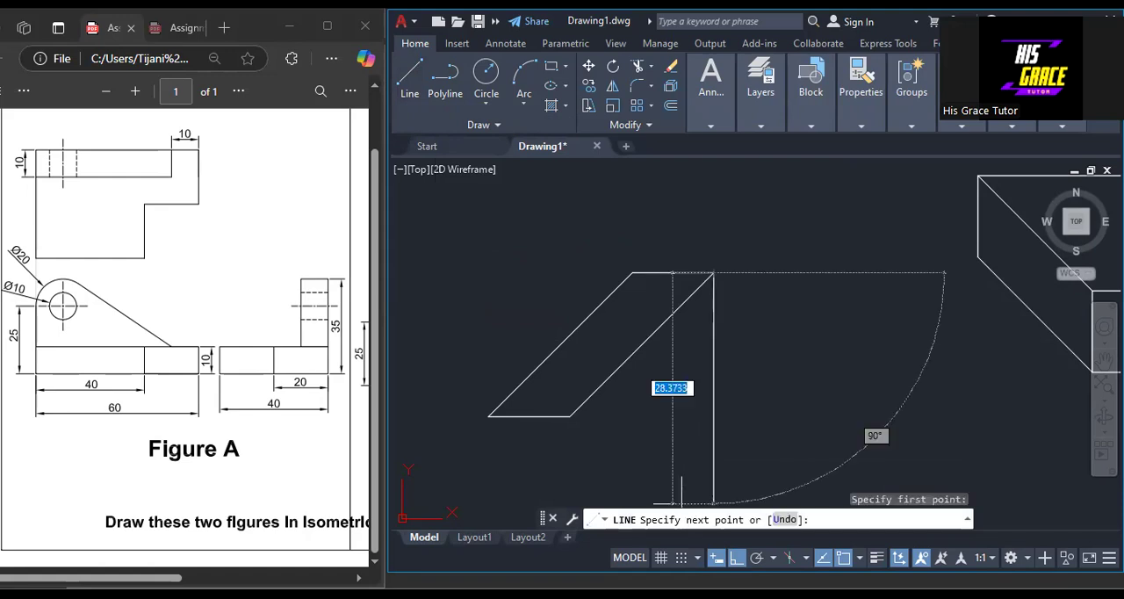
key("F8")
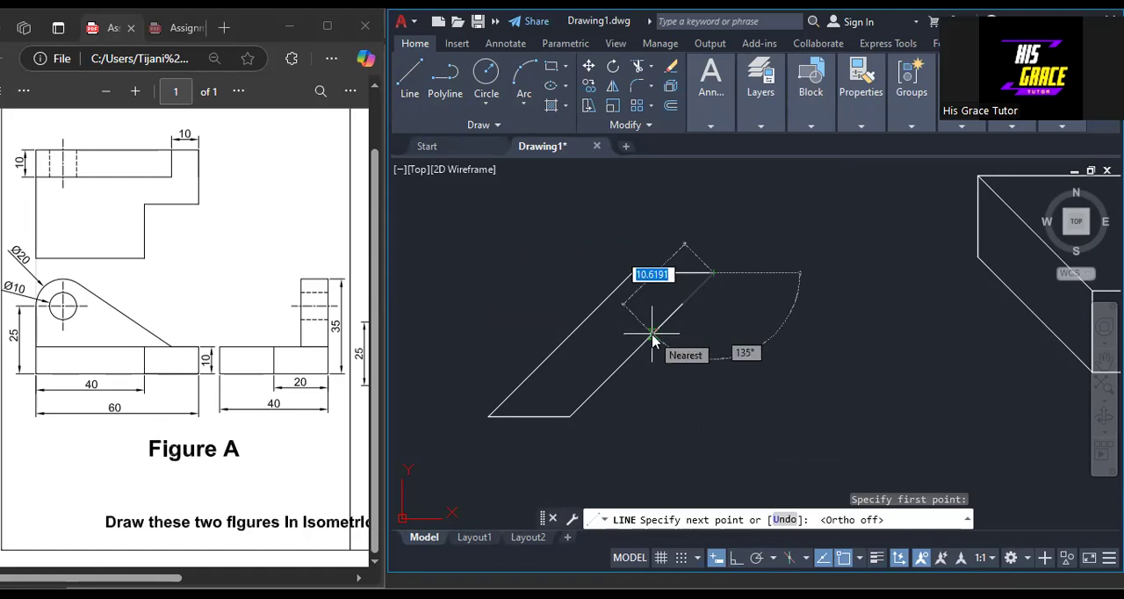
type("1")
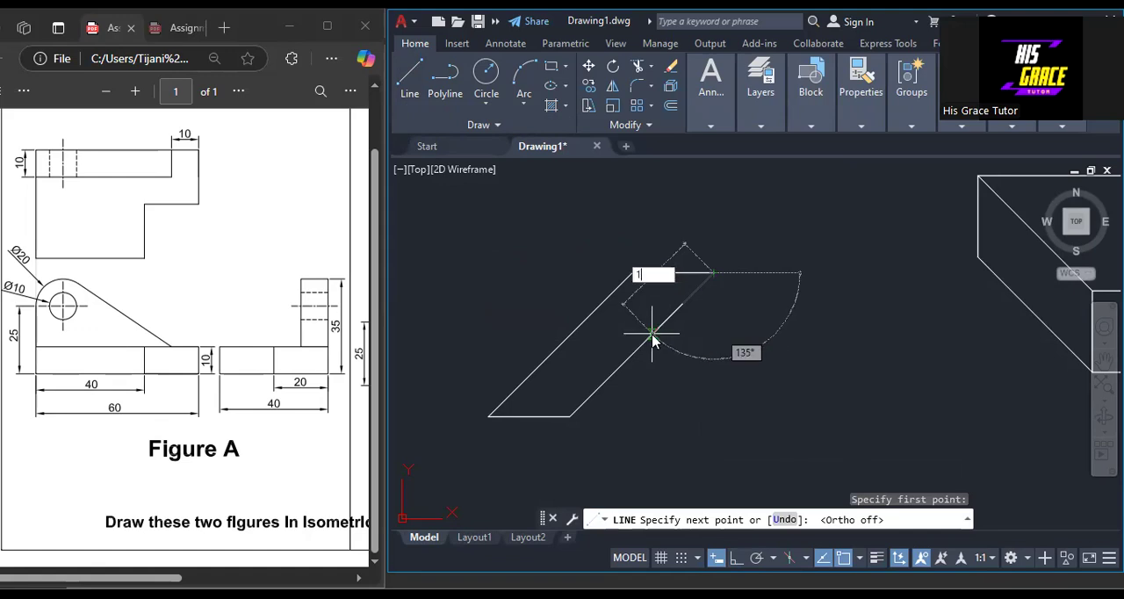
type("0")
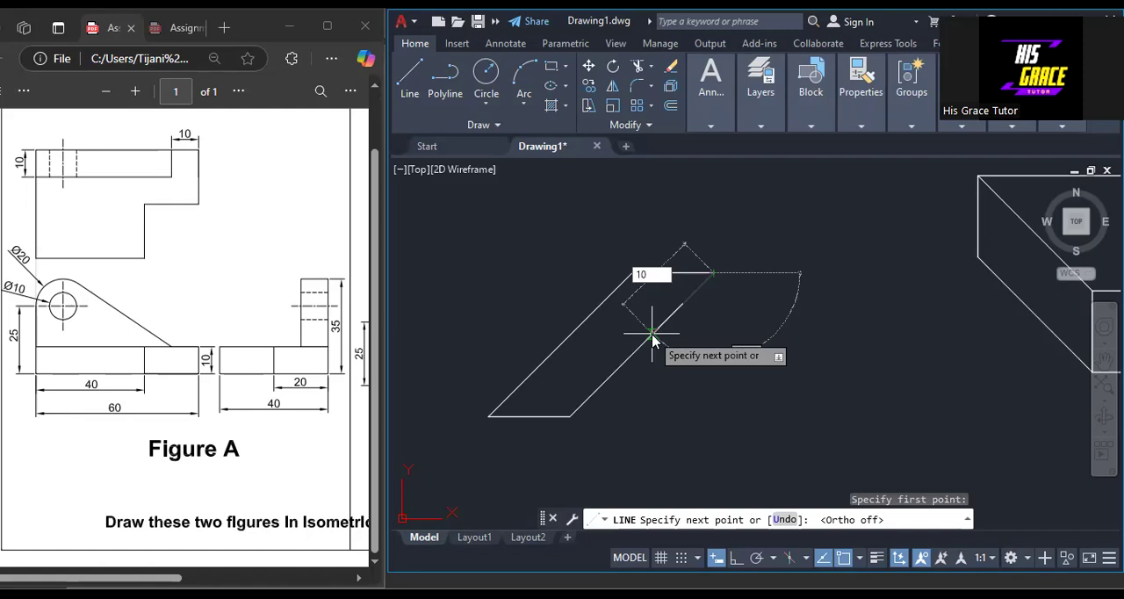
key("Return")
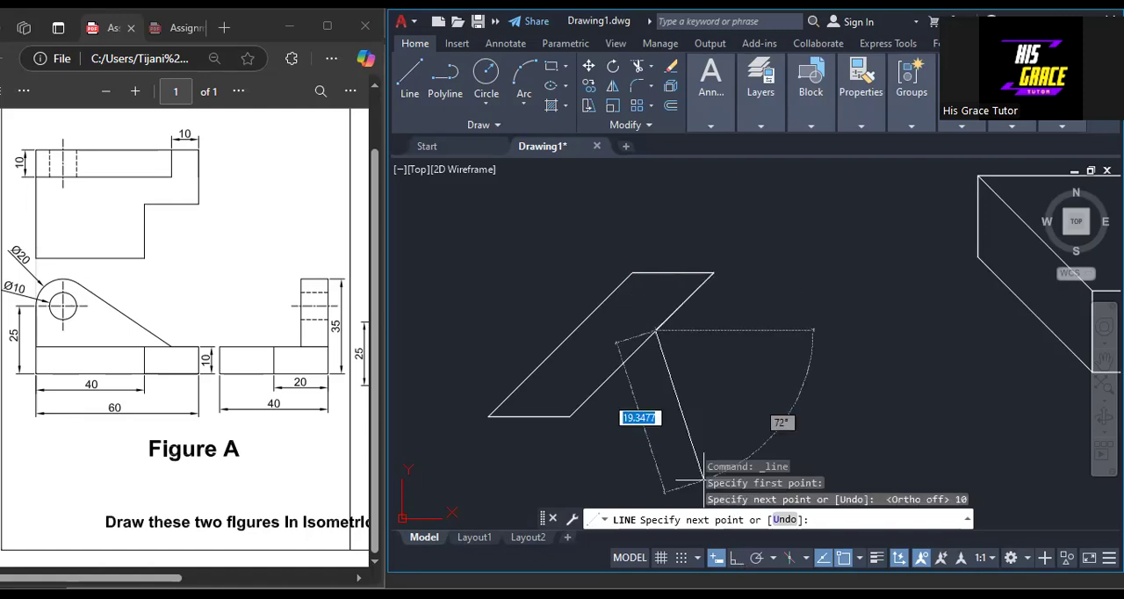
Turn Ortho on and continue with a 10-unit horizontal line at 180° across the parallelogram, ending the line there.
key("F8")
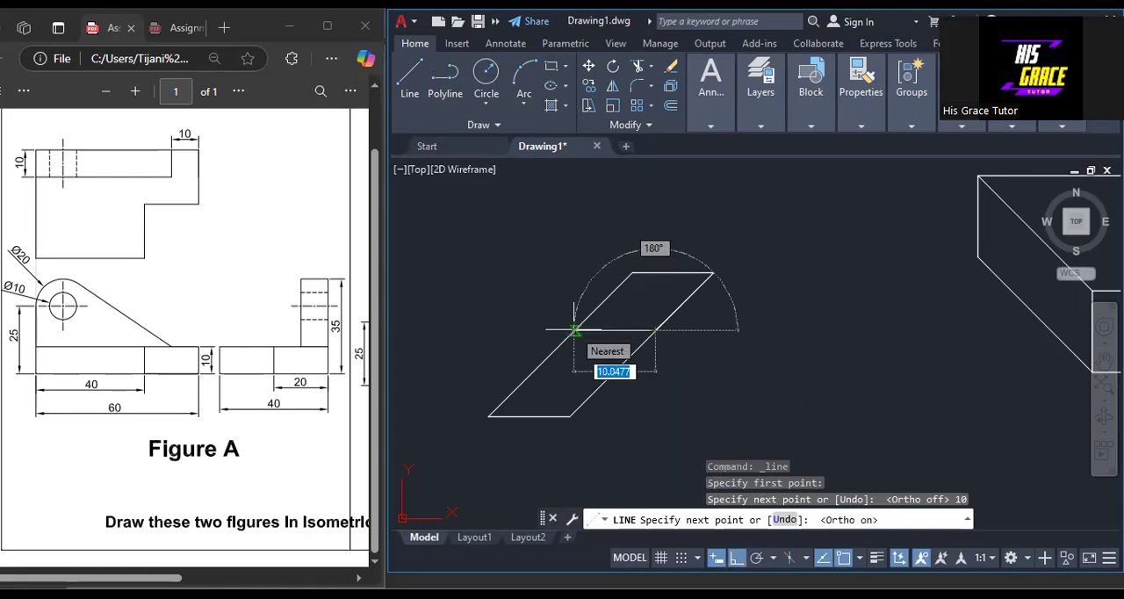
type("1")
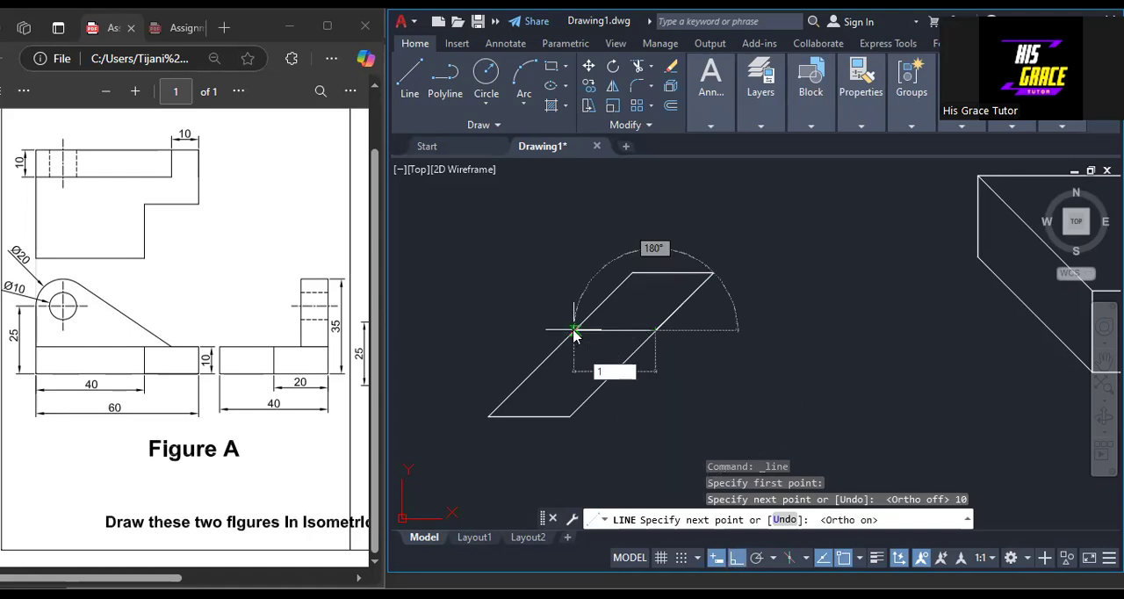
type("0")
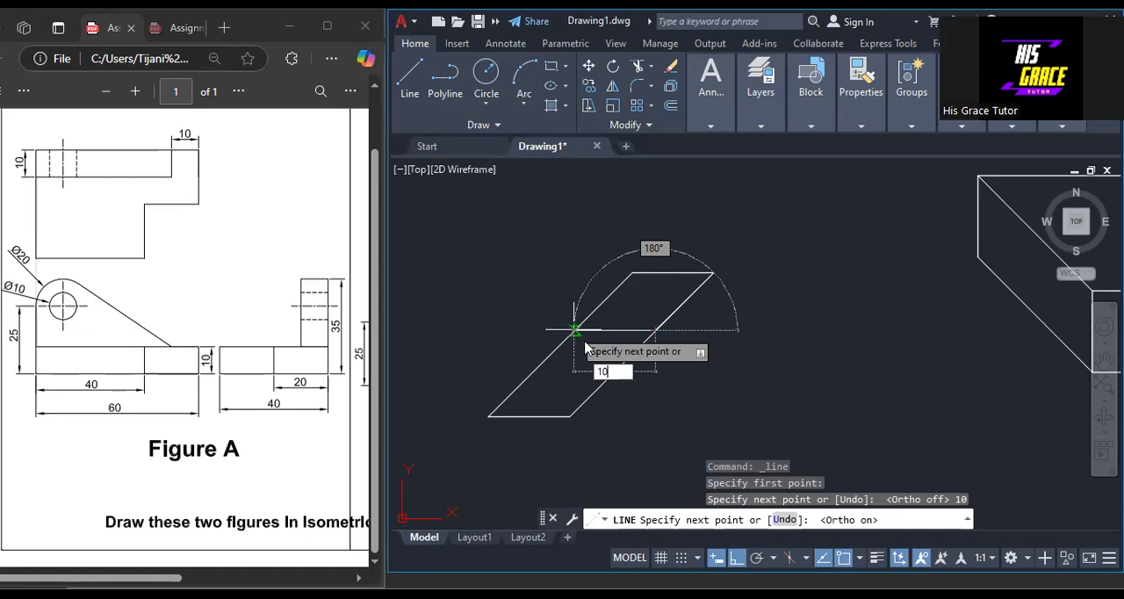
key("Return")
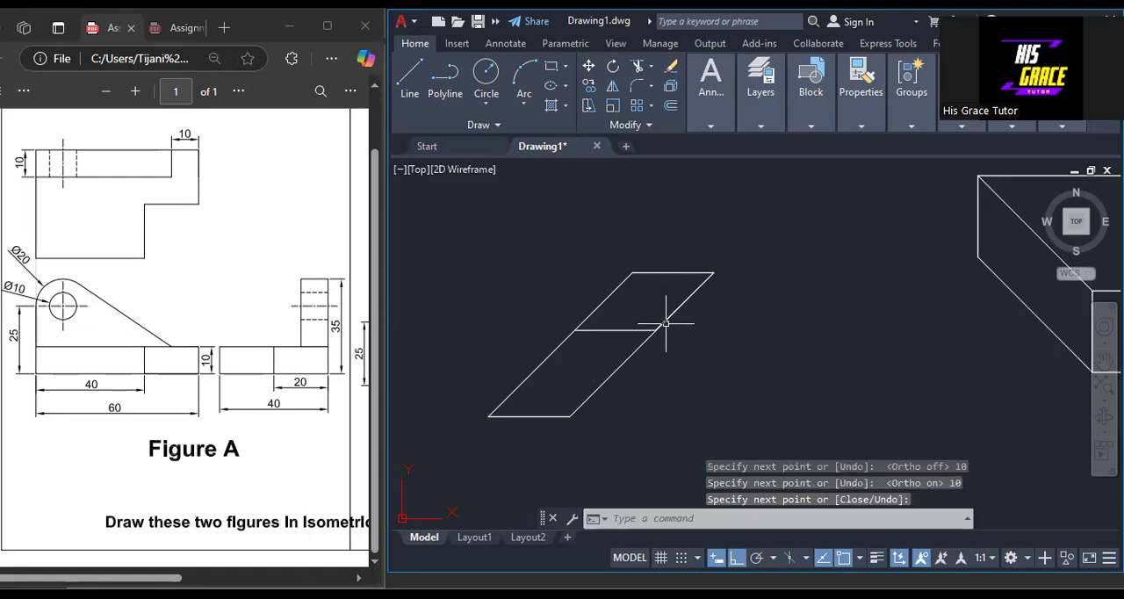
Draw a slanted centre line joining the midpoints of the upper rhombus's top and bottom edges.
scroll(665, 318, "up", 3)
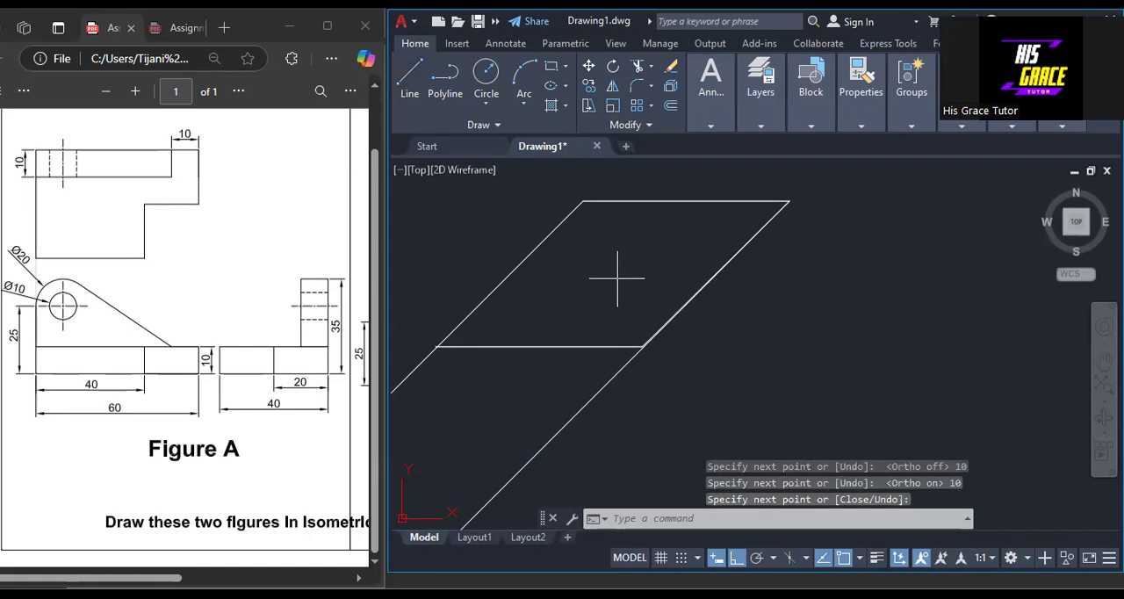
key("Return")
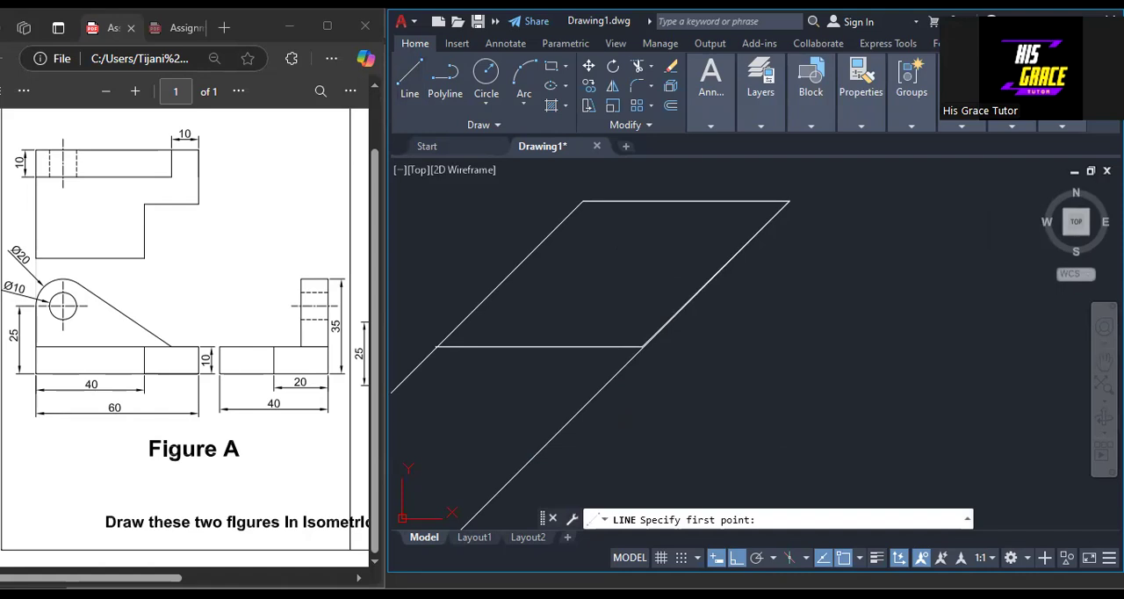
left_click(539, 346)
right_click(539, 348)
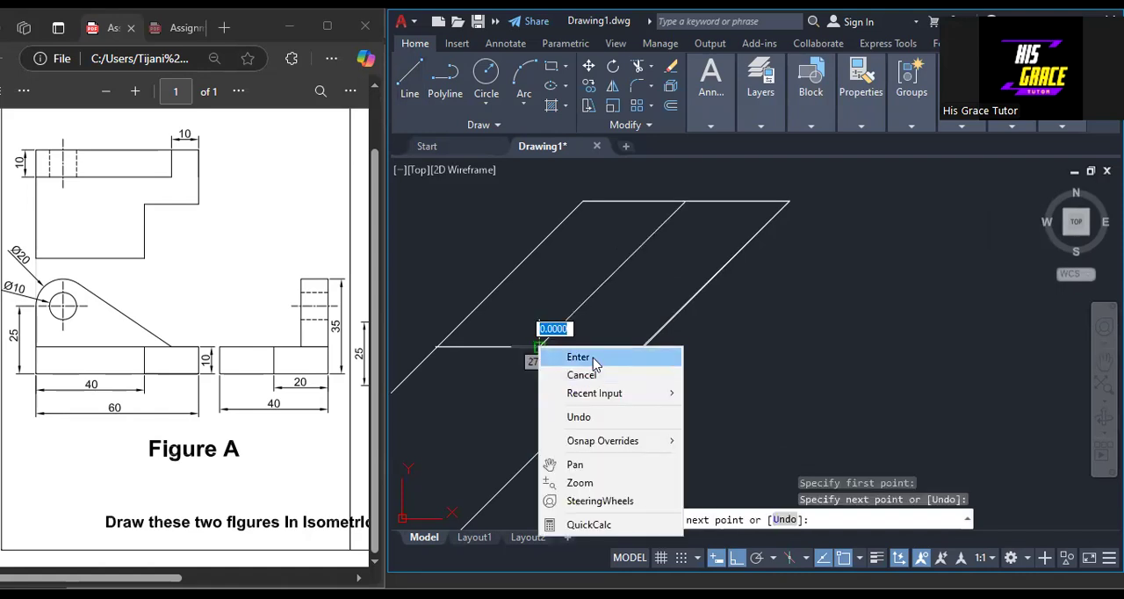
Draw a 10-unit horizontal centre line at 180° from the midpoint of the rhombus's right slanted edge.
right_click(831, 230)
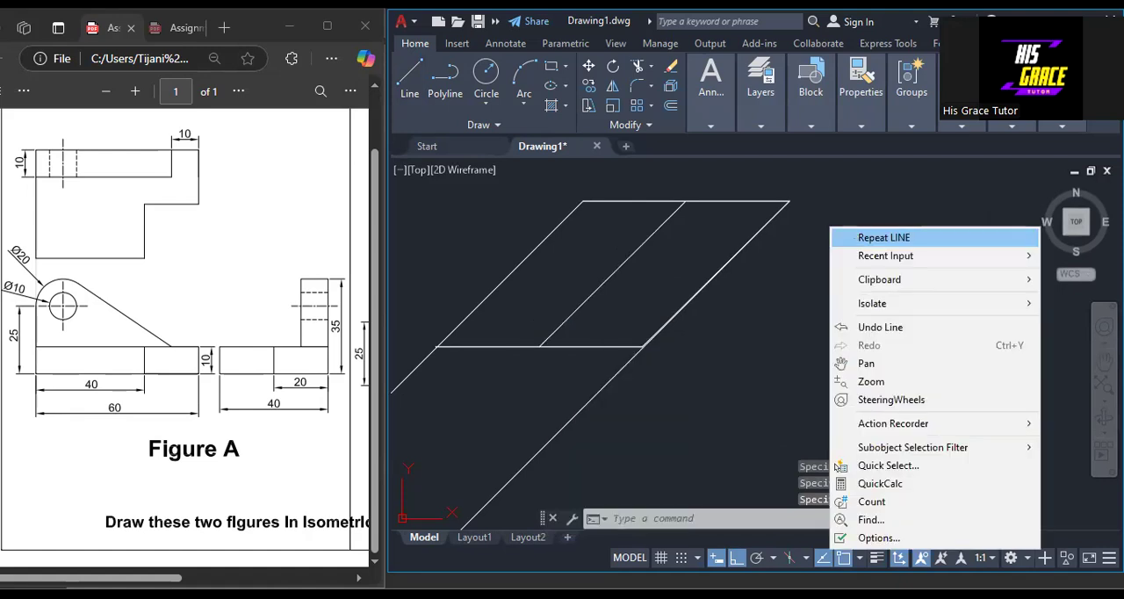
left_click(884, 237)
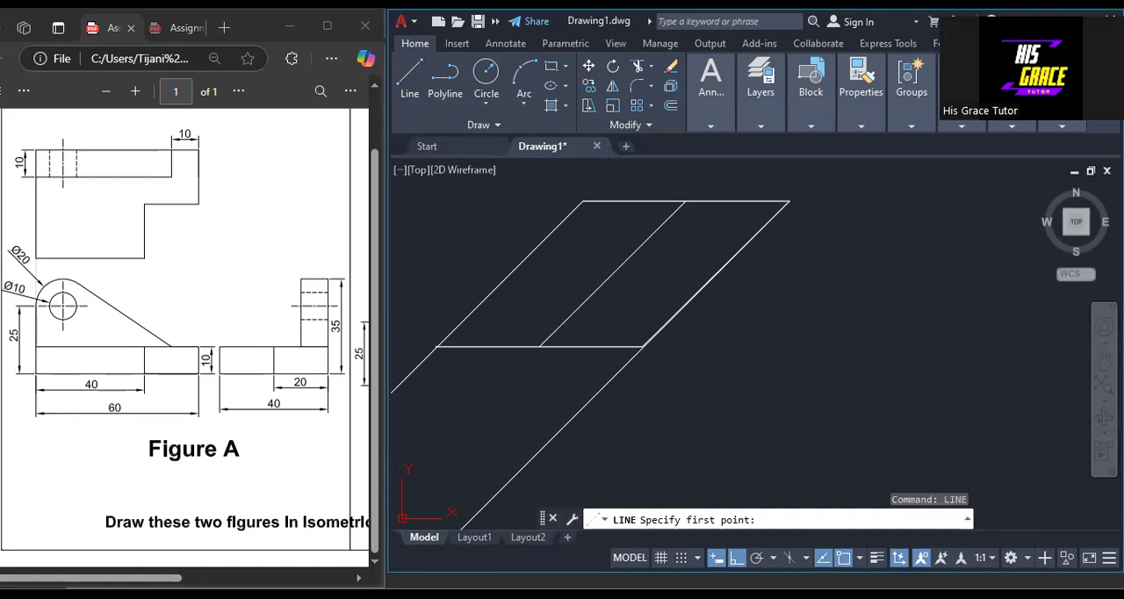
left_click(715, 274)
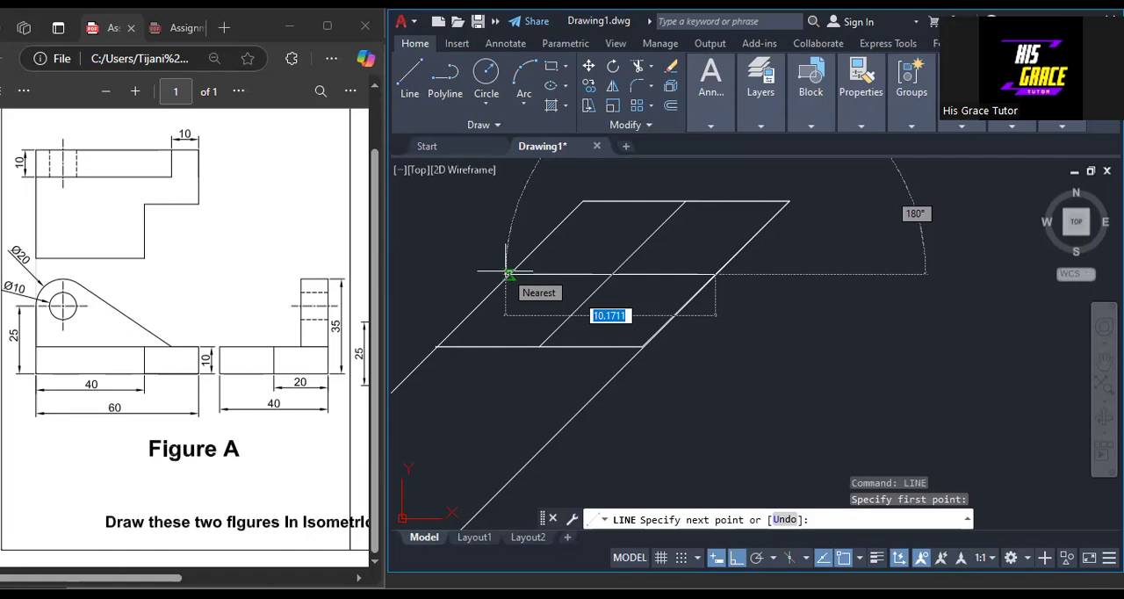
type("10")
key("Return")
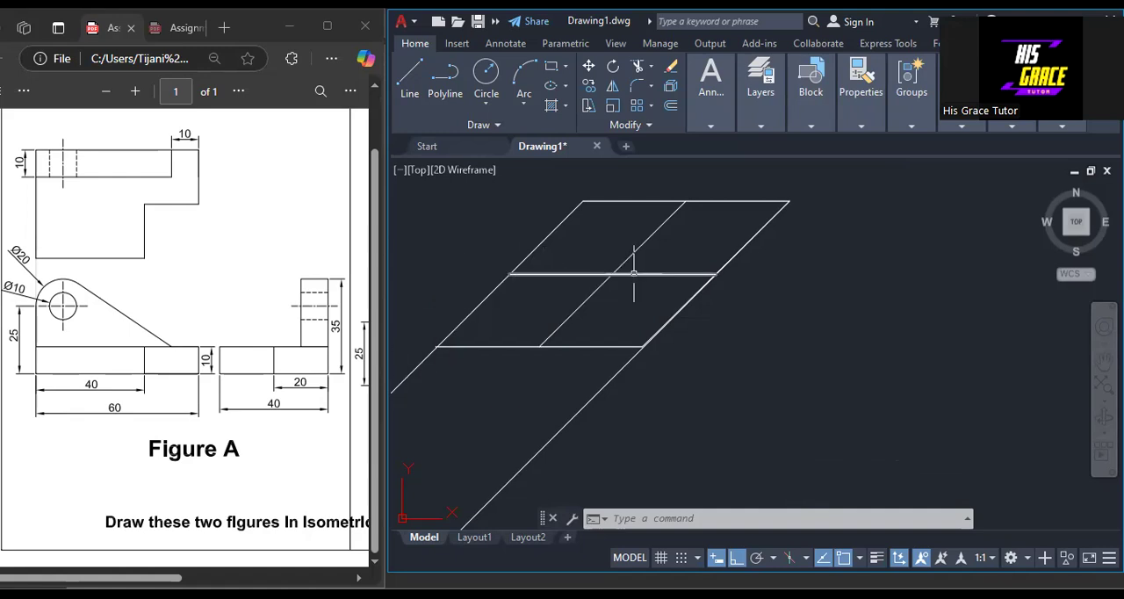
With Ortho off, draw a construction line about 11 units long at 90° straight down from the midpoint of the rhombus's top edge.
scroll(702, 386, "down", 2)
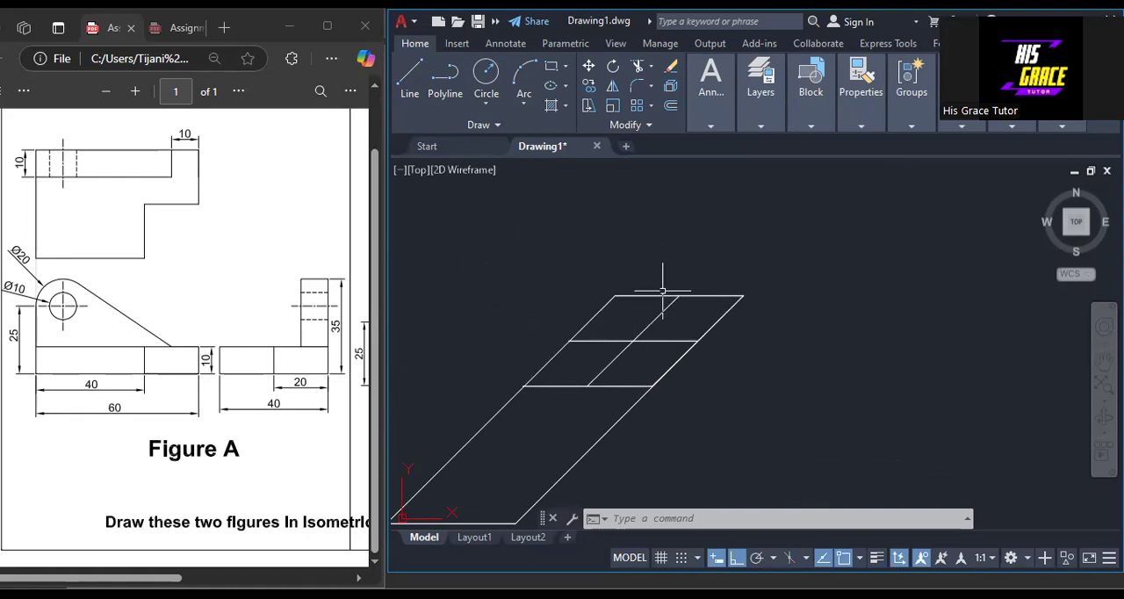
scroll(702, 368, "up", 3)
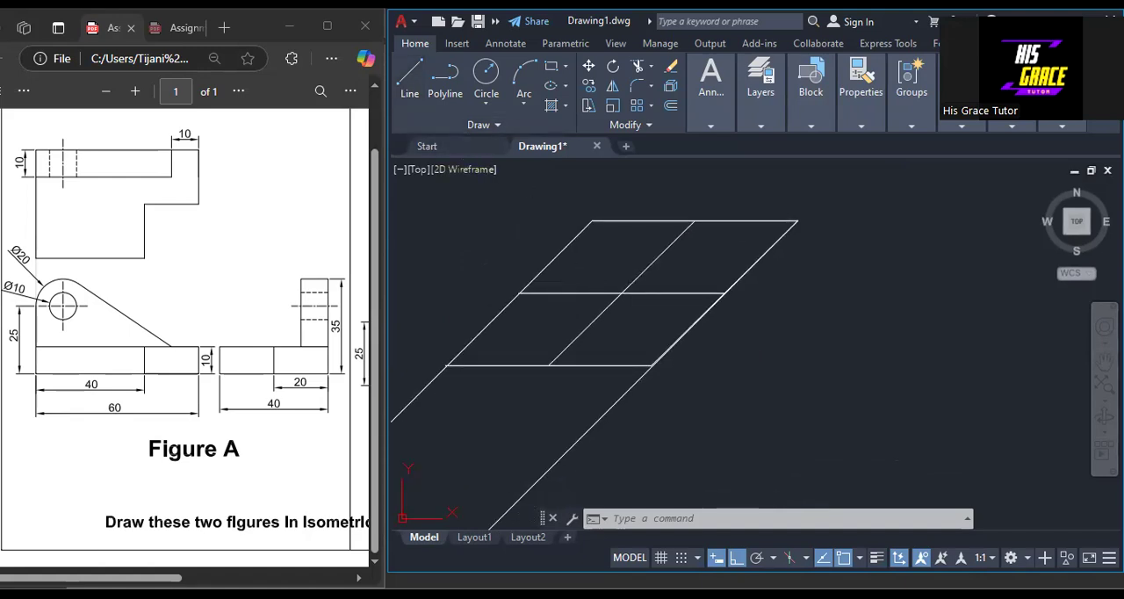
type("l")
key("Return")
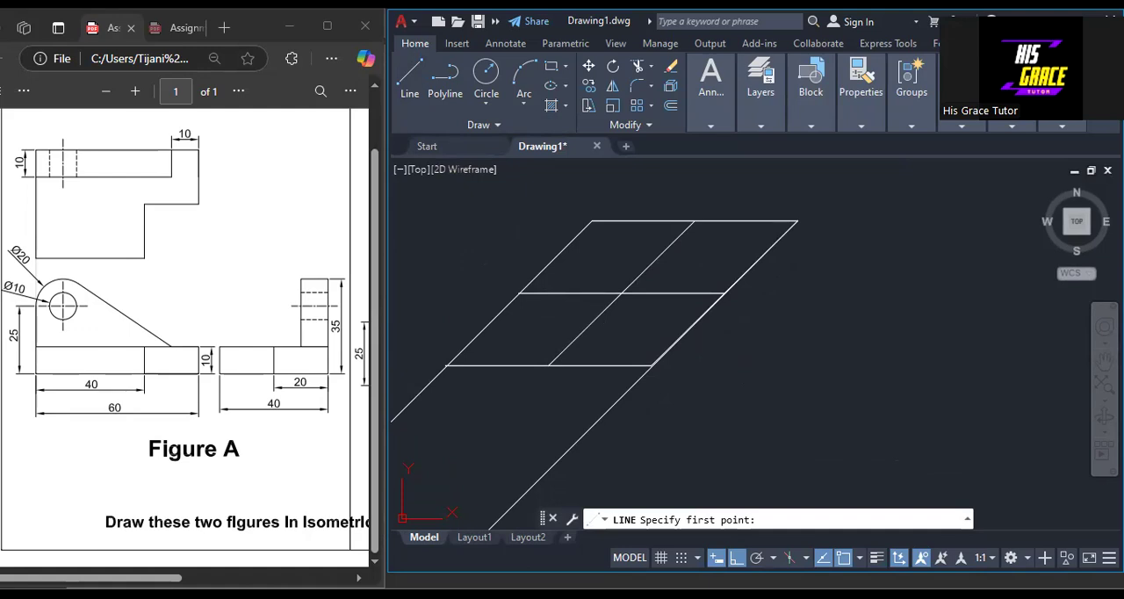
left_click(694, 220)
key("F8")
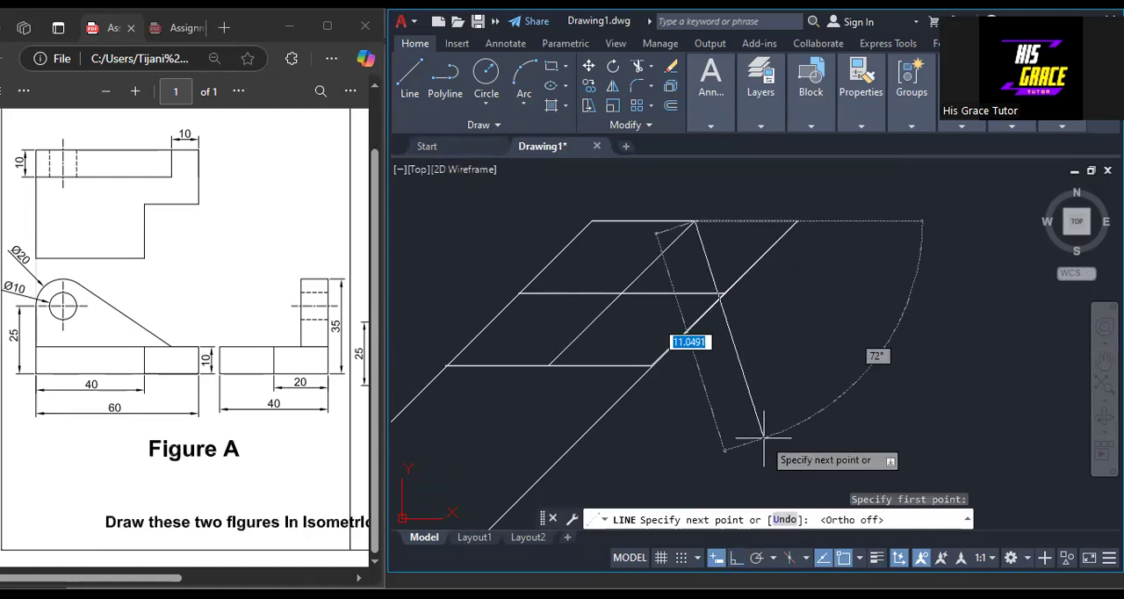
key("Tab")
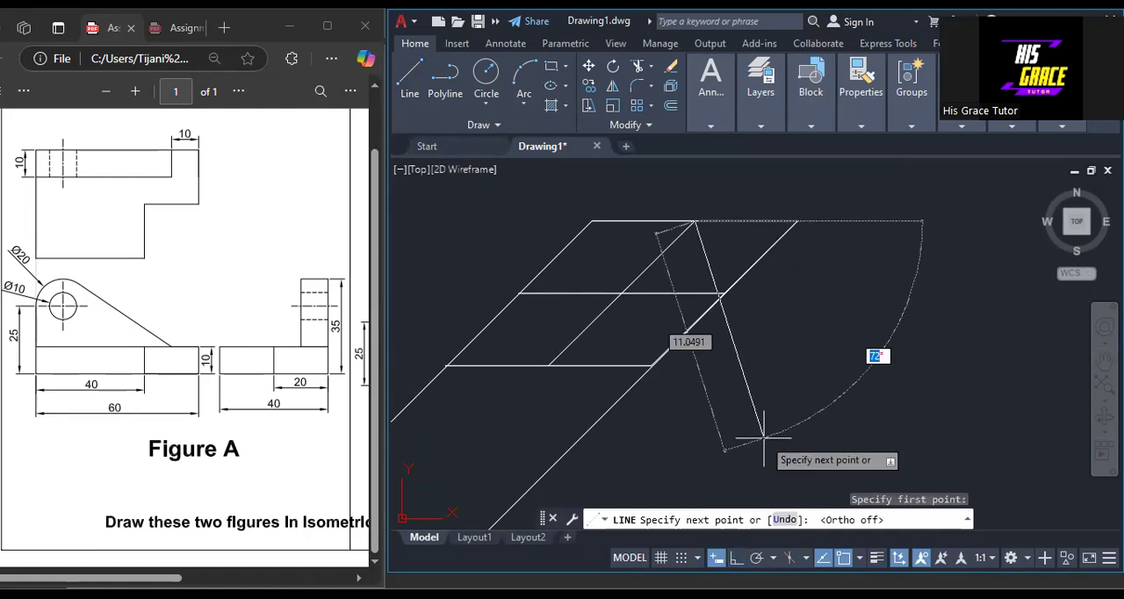
type("90")
key("Return")
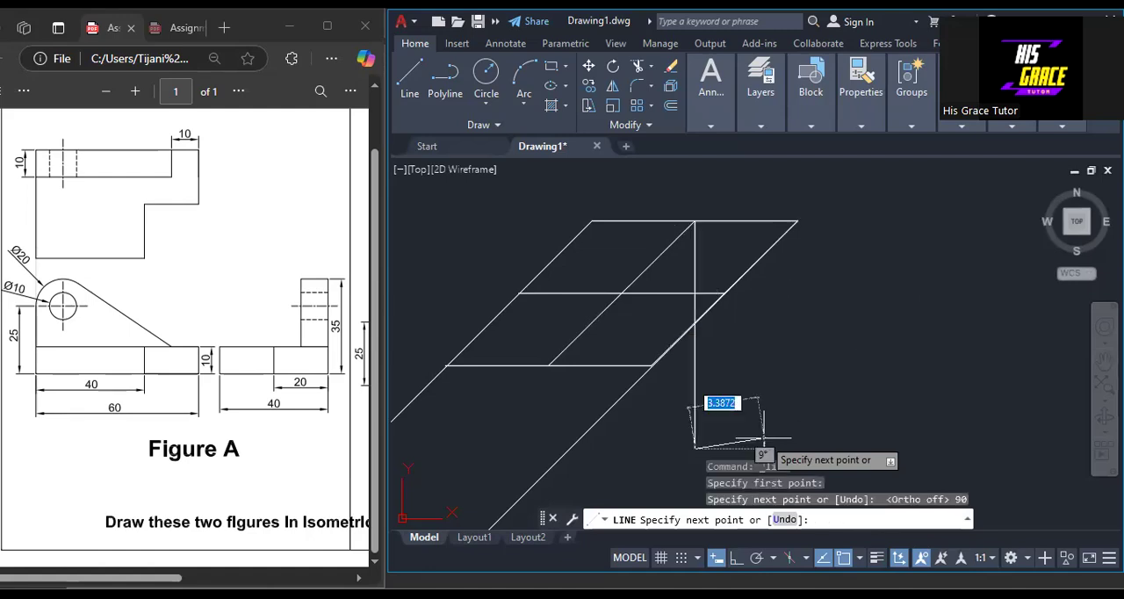
key("Escape")
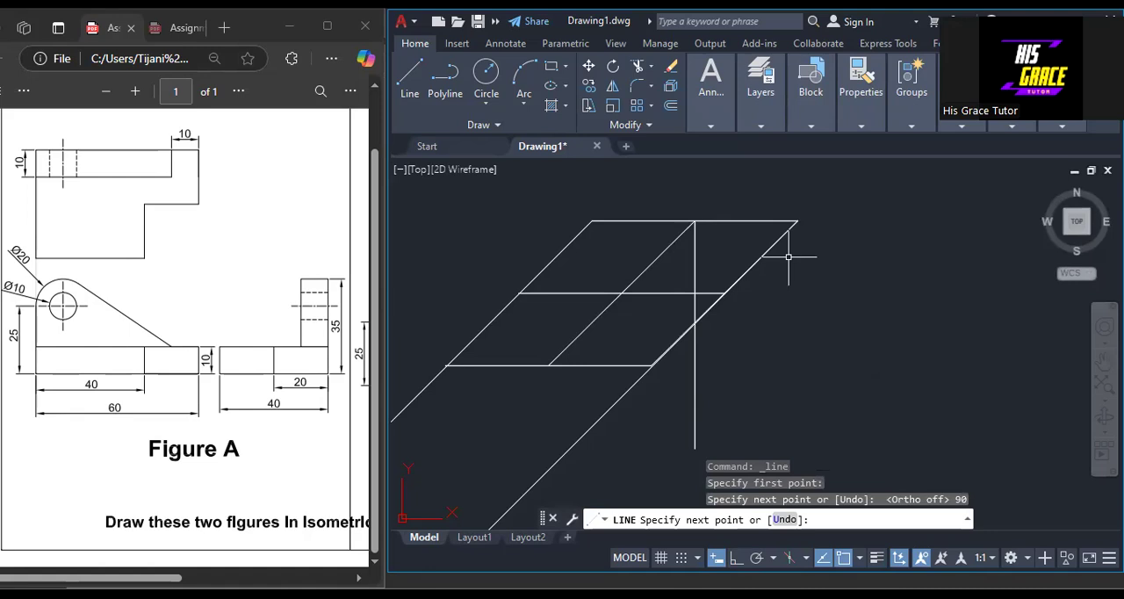
Draw a construction line about 11.7 units long at 45° downward from the midpoint of the rhombus's left slanted edge.
key("Return")
left_click(521, 293)
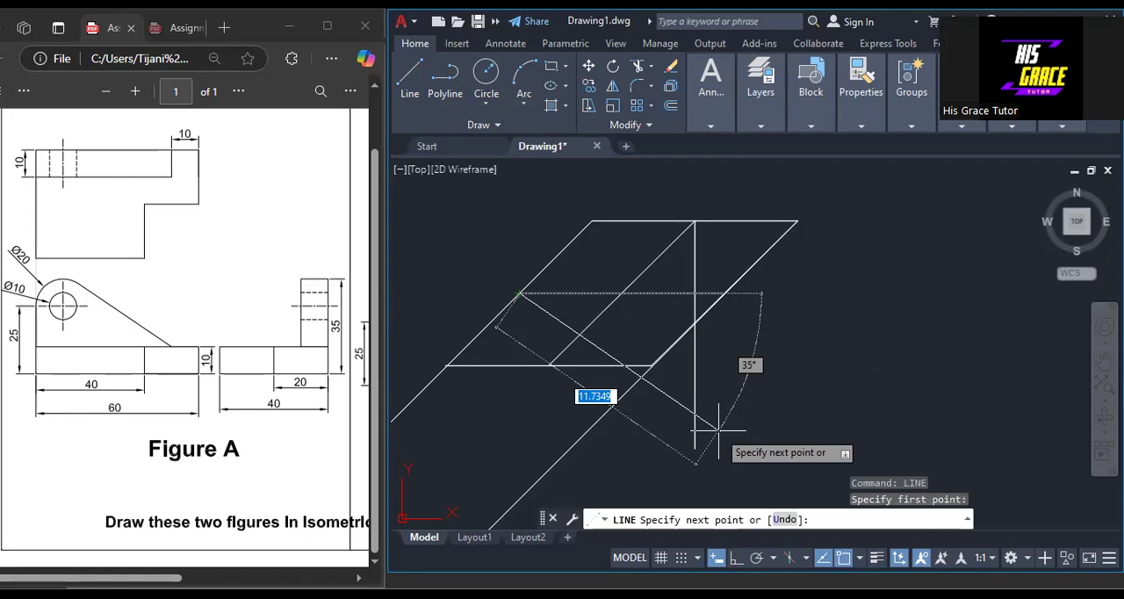
key("Tab")
type("45")
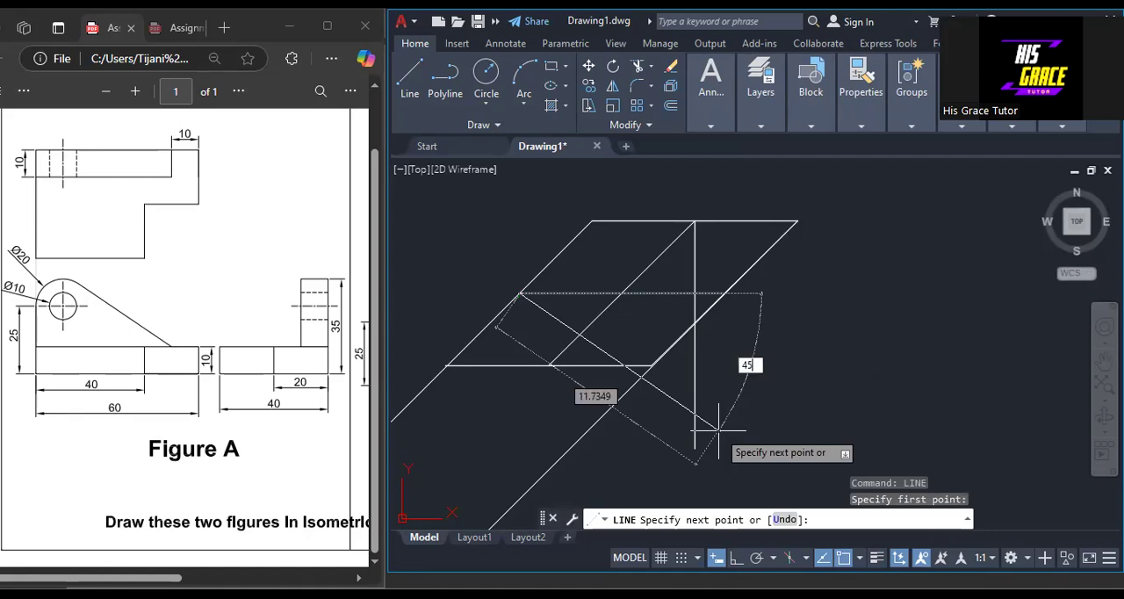
key("Return")
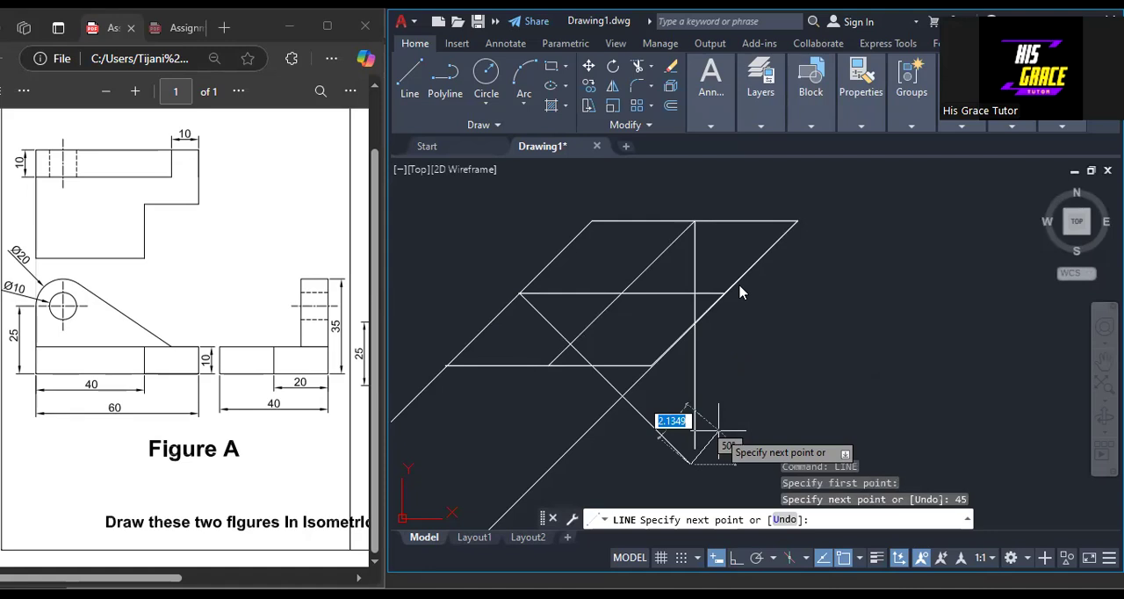
key("Return")
Lengthen the vertical construction line at its lower end, past the end of the 45° line.
left_click(695, 396)
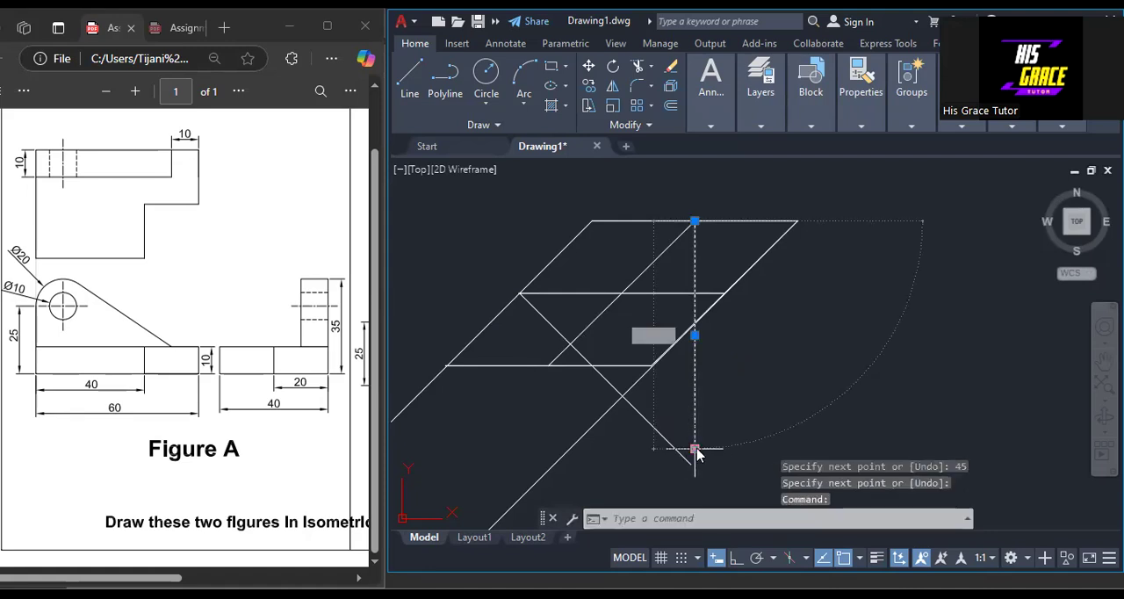
mouse_move(694, 450)
left_click(721, 496)
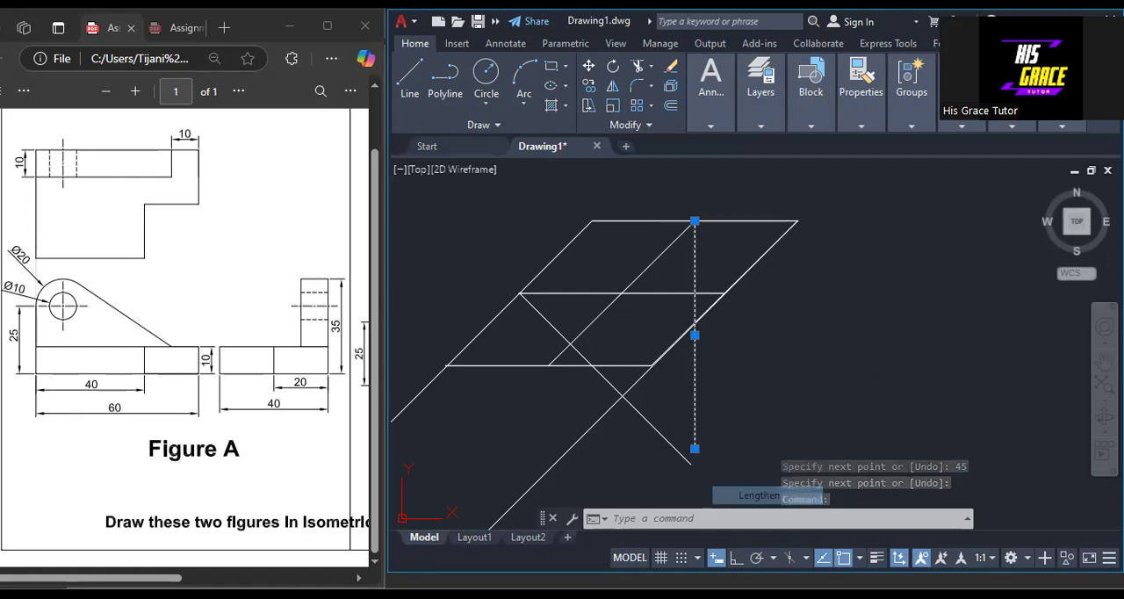
left_click(700, 484)
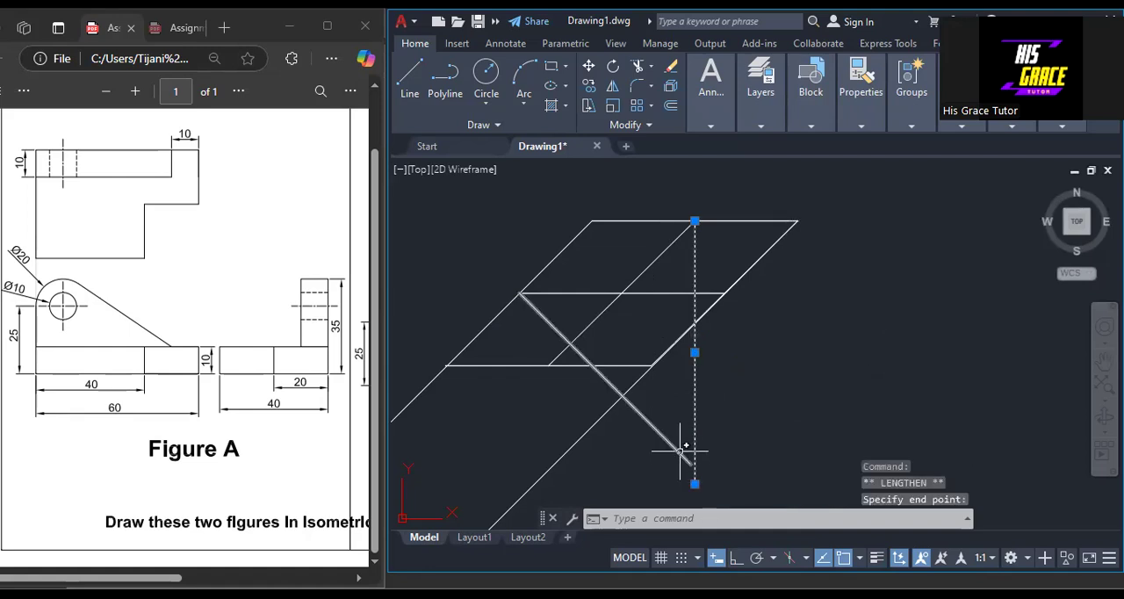
Lengthen the 45° construction line at its lower end to about 14.3 units, crossing the vertical line, and clear the selection.
left_click(673, 447)
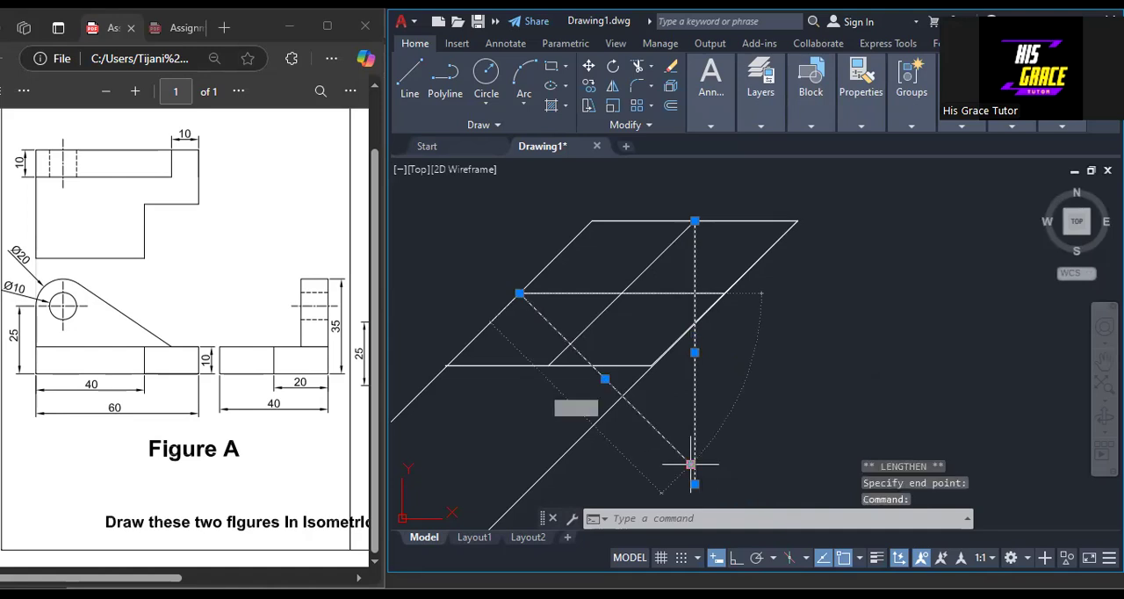
mouse_move(691, 463)
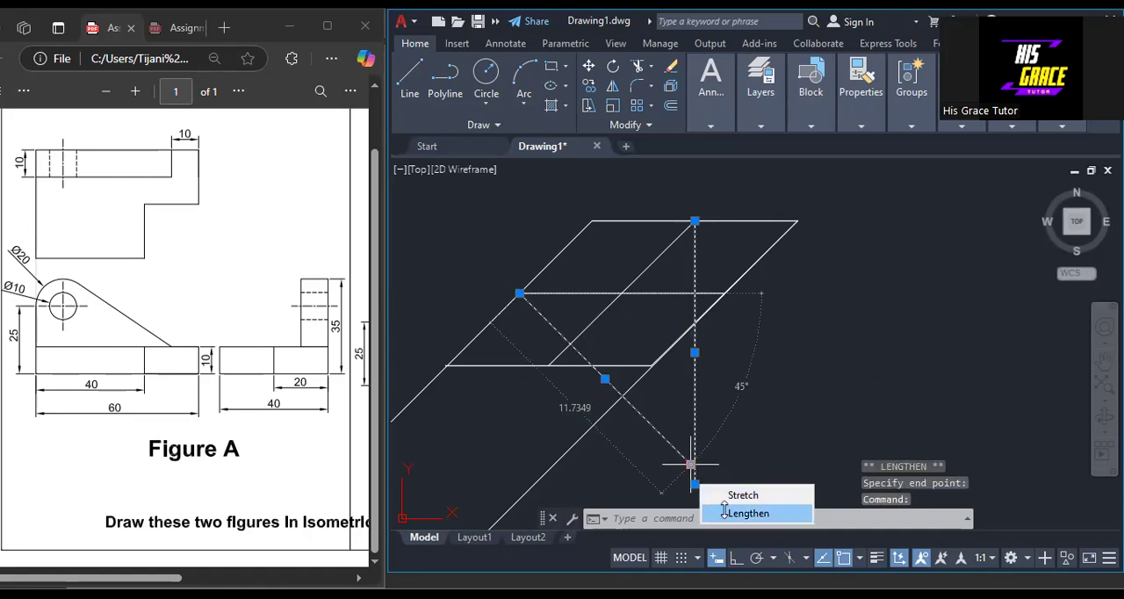
left_click(729, 513)
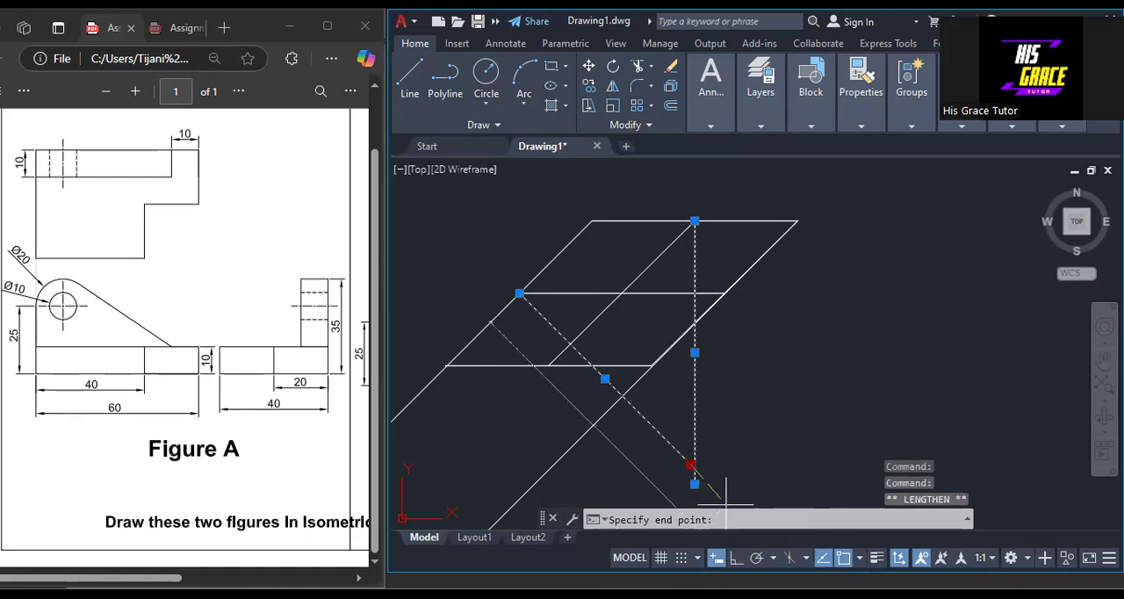
left_click(728, 501)
mouse_move(728, 504)
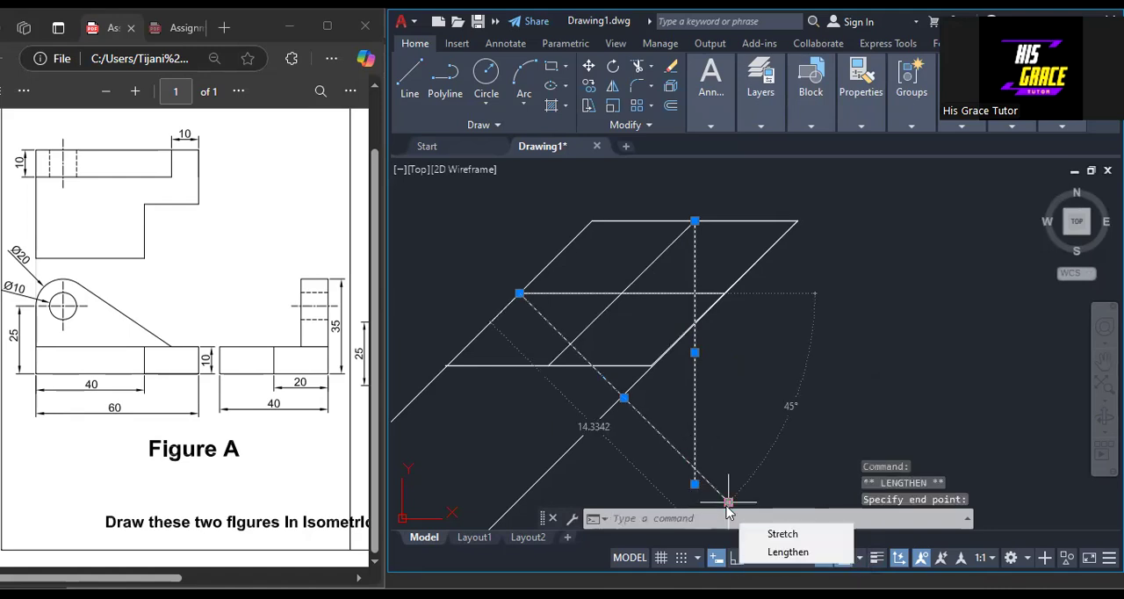
key("Escape")
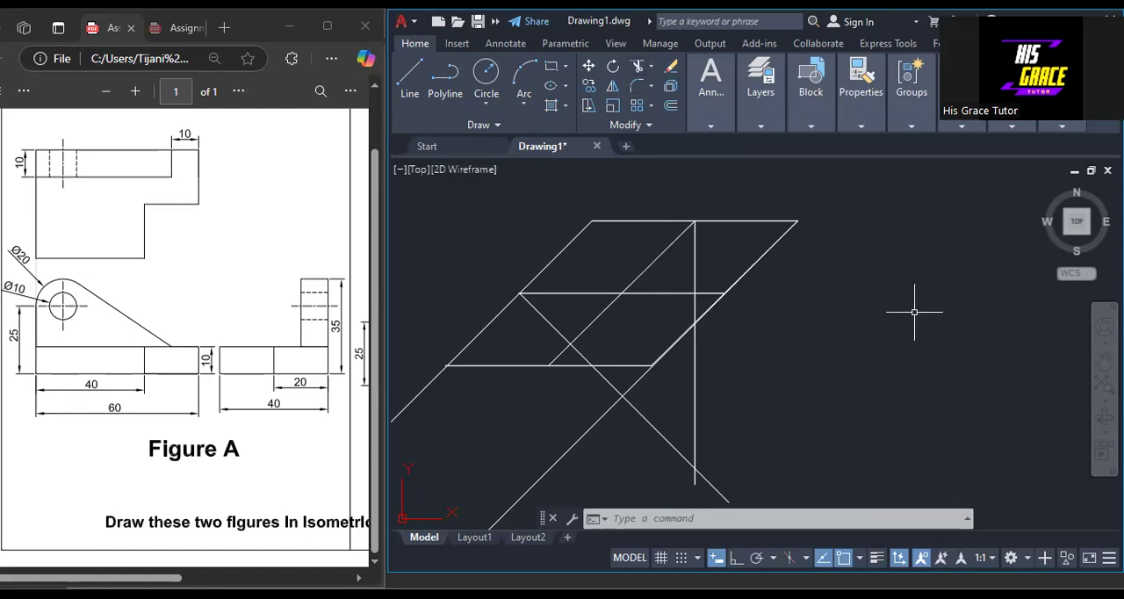
Trim the overhanging lower ends of the vertical and 45° construction lines back to their crossing point.
type("TR")
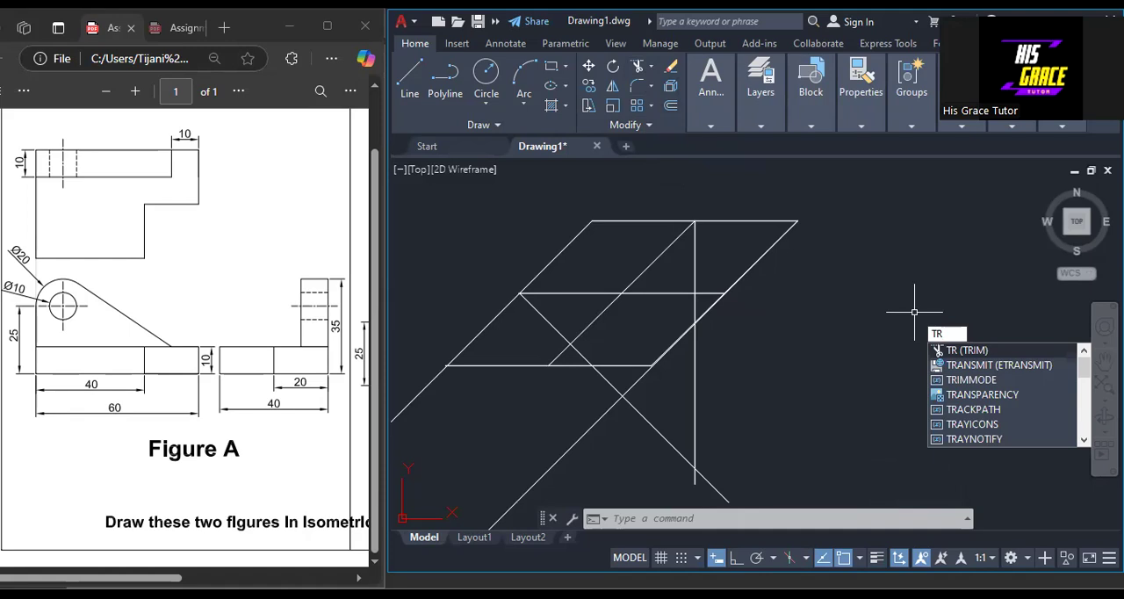
key("Return")
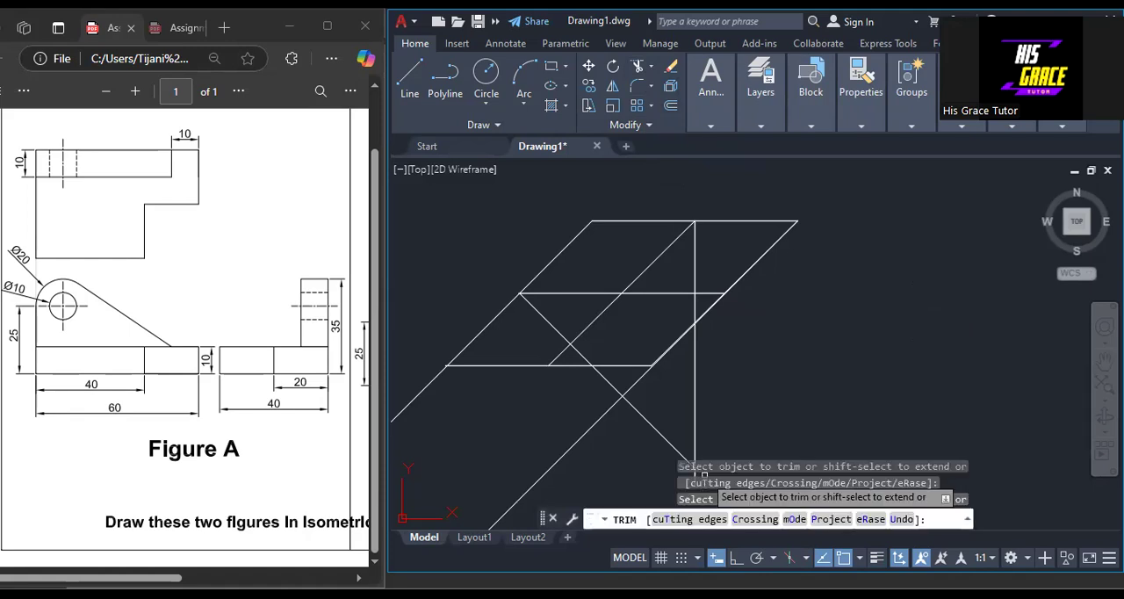
right_click(757, 378)
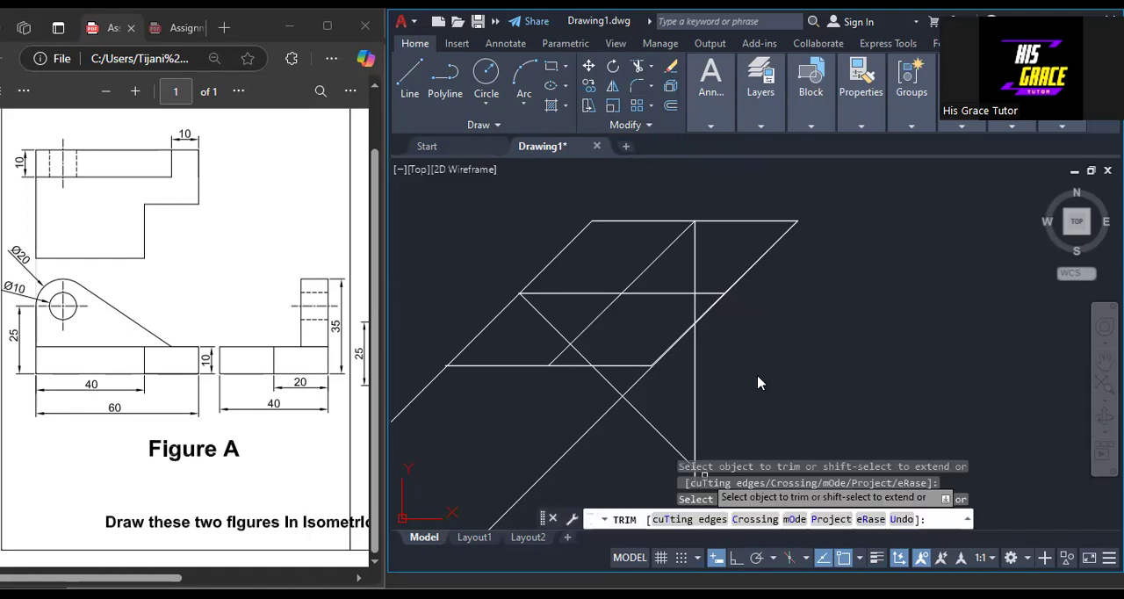
left_click(770, 151)
scroll(726, 394, "down", 1)
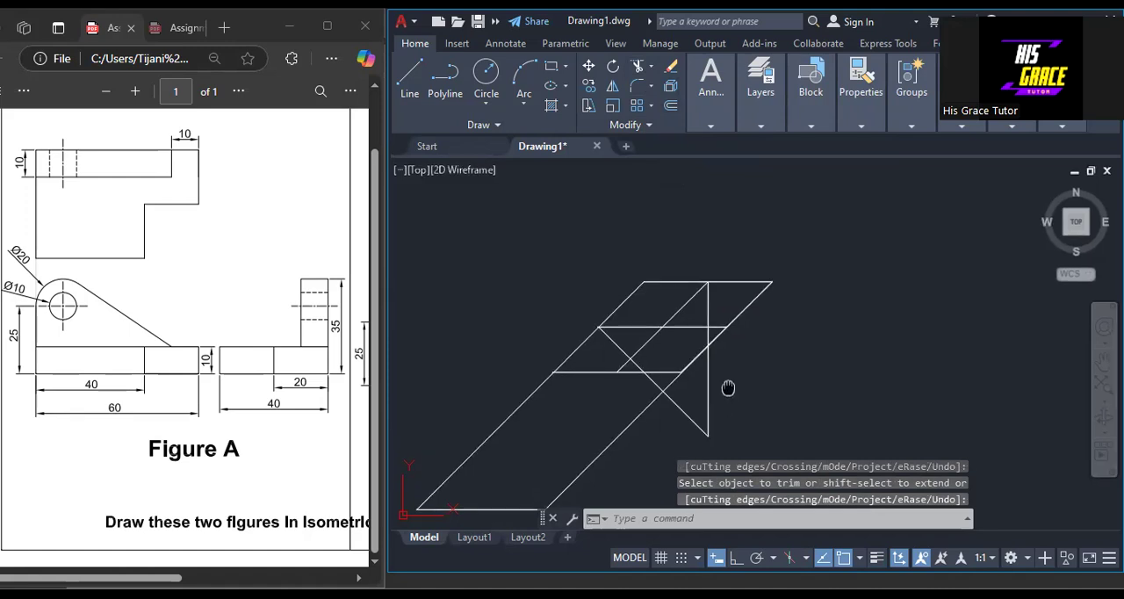
Draw a construction line about 9.2 units long at 135° upward from the midpoint of the rhombus's right slanted edge.
scroll(718, 343, "down", 1)
middle_click_drag(671, 278, 679, 396)
scroll(679, 394, "up", 1)
scroll(680, 396, "down", 1)
scroll(674, 321, "up", 3)
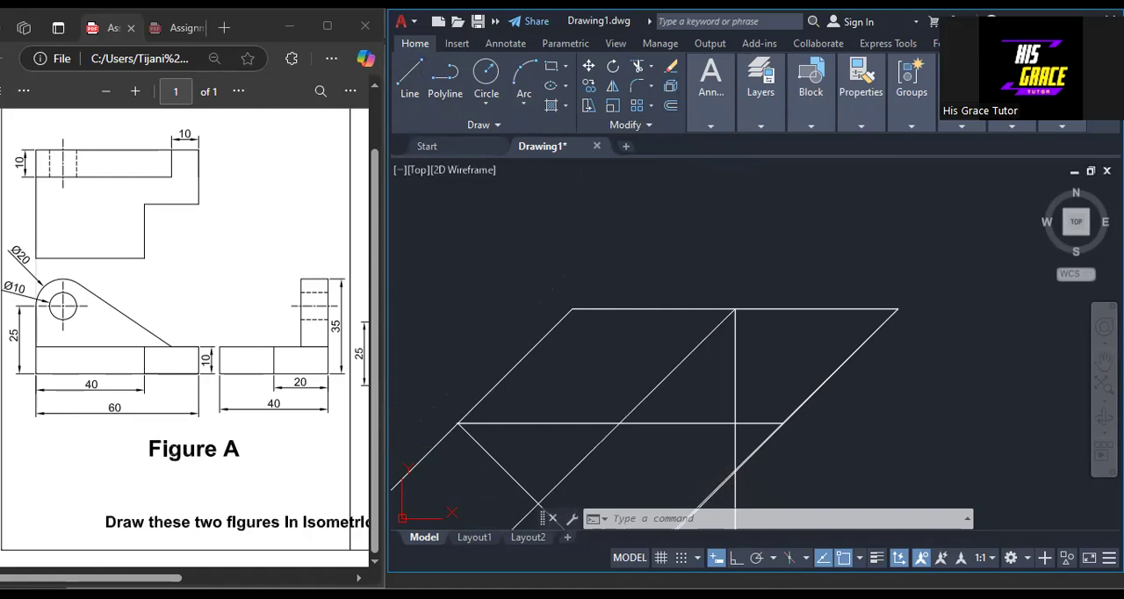
left_click(409, 78)
left_click(782, 424)
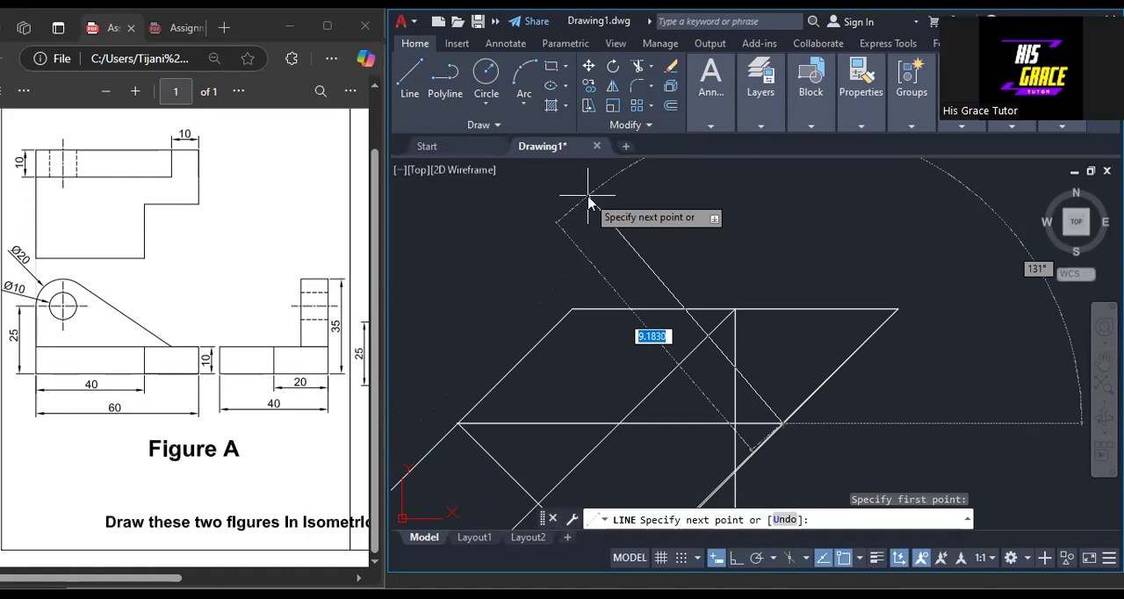
key("Tab")
type("135")
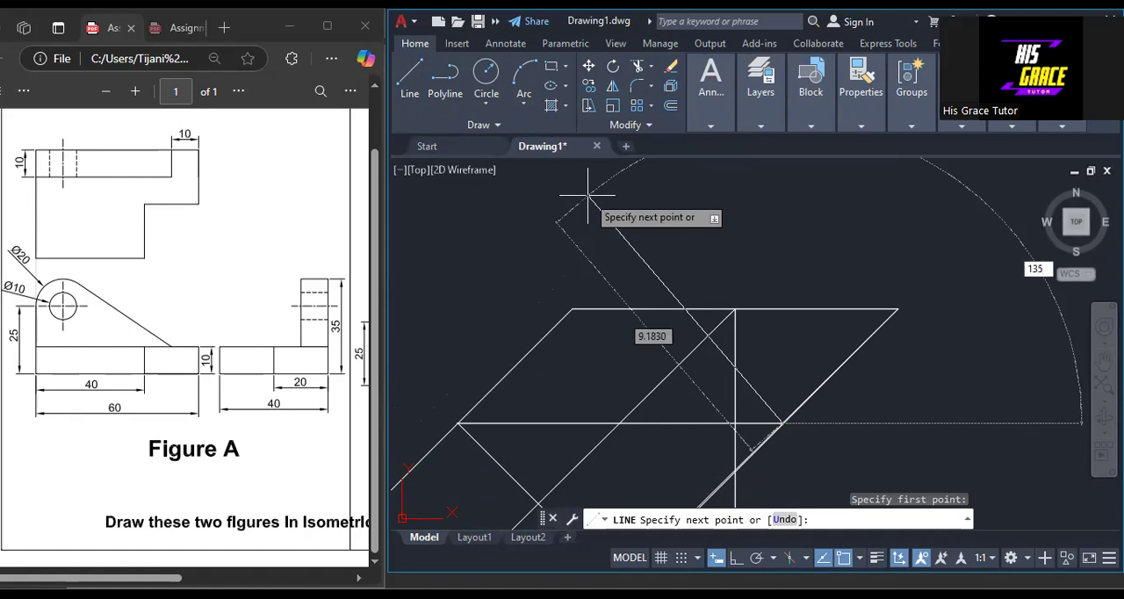
key("Return")
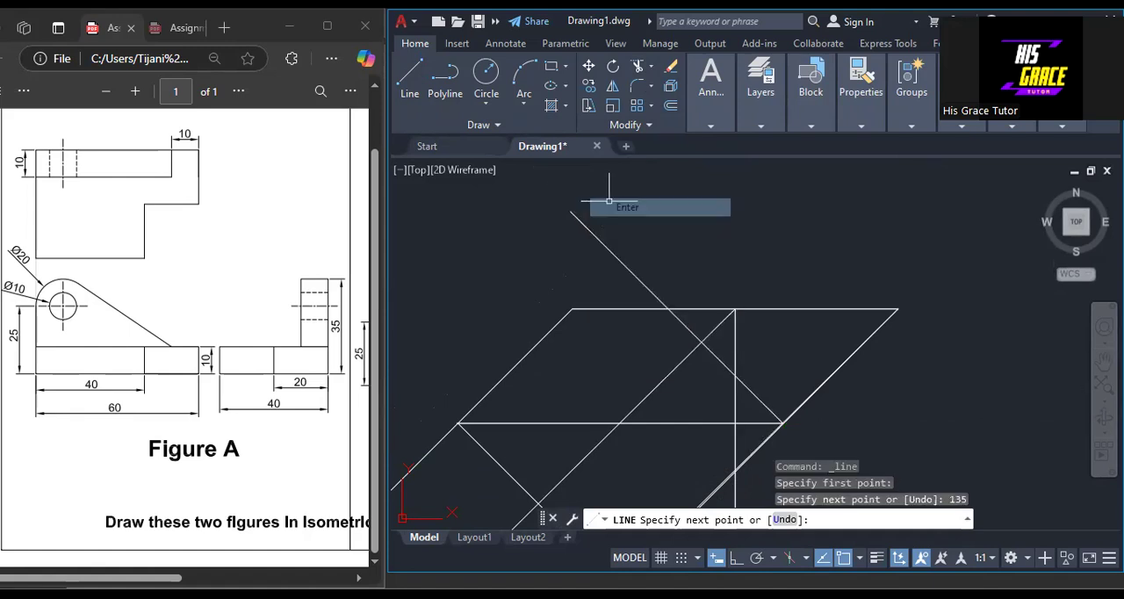
key("Return")
Draw a construction line about 11.4 units long at 90° straight up from the midpoint of the rhombus's bottom edge.
scroll(600, 251, "down", 4)
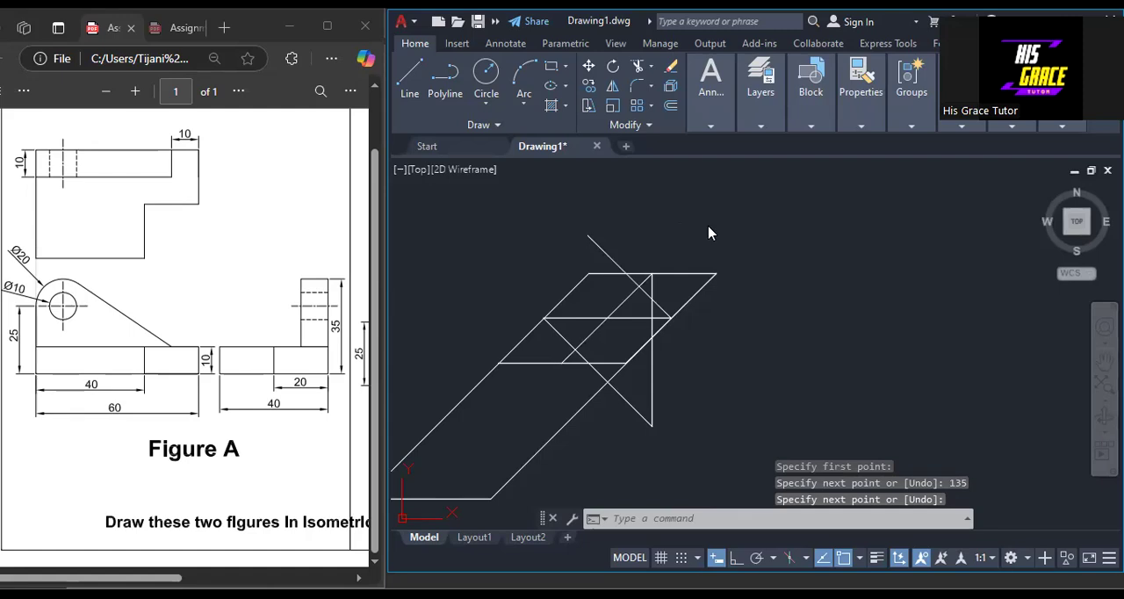
right_click(710, 230)
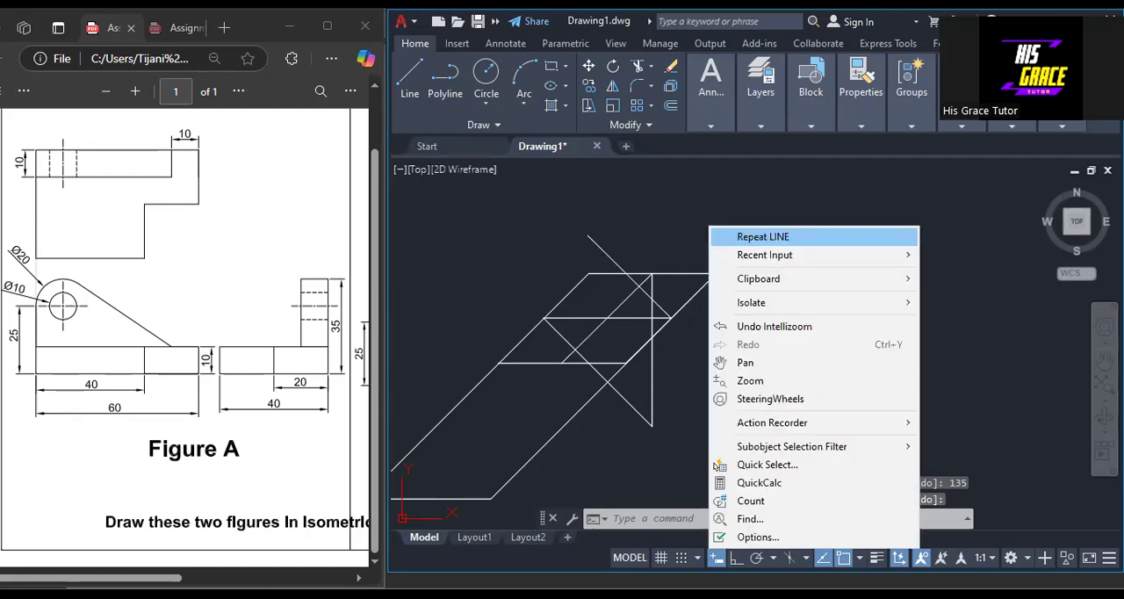
left_click(763, 237)
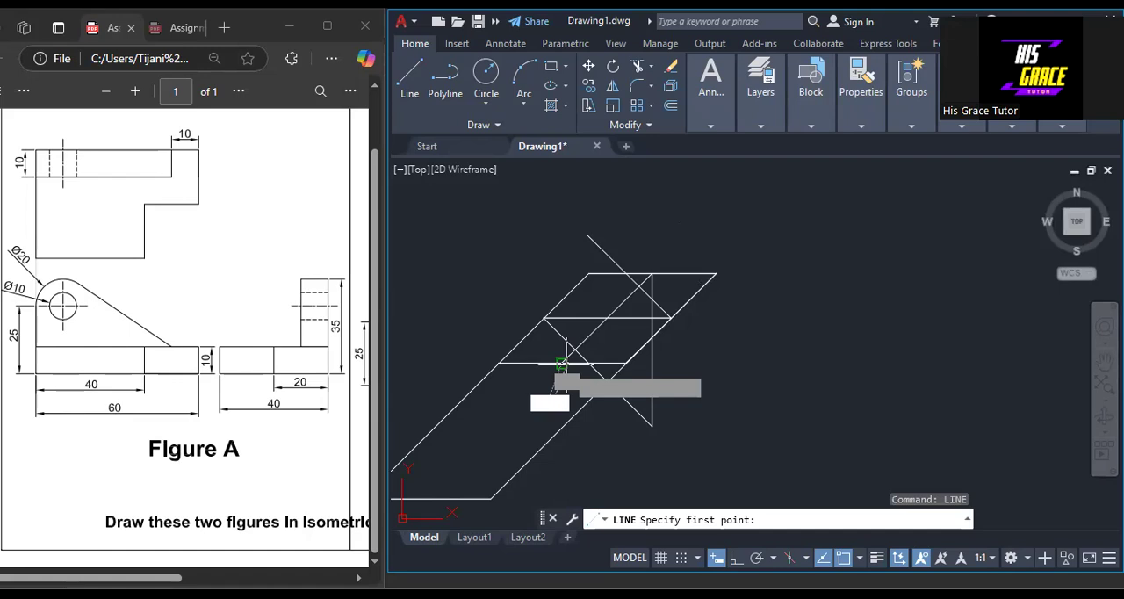
left_click(562, 362)
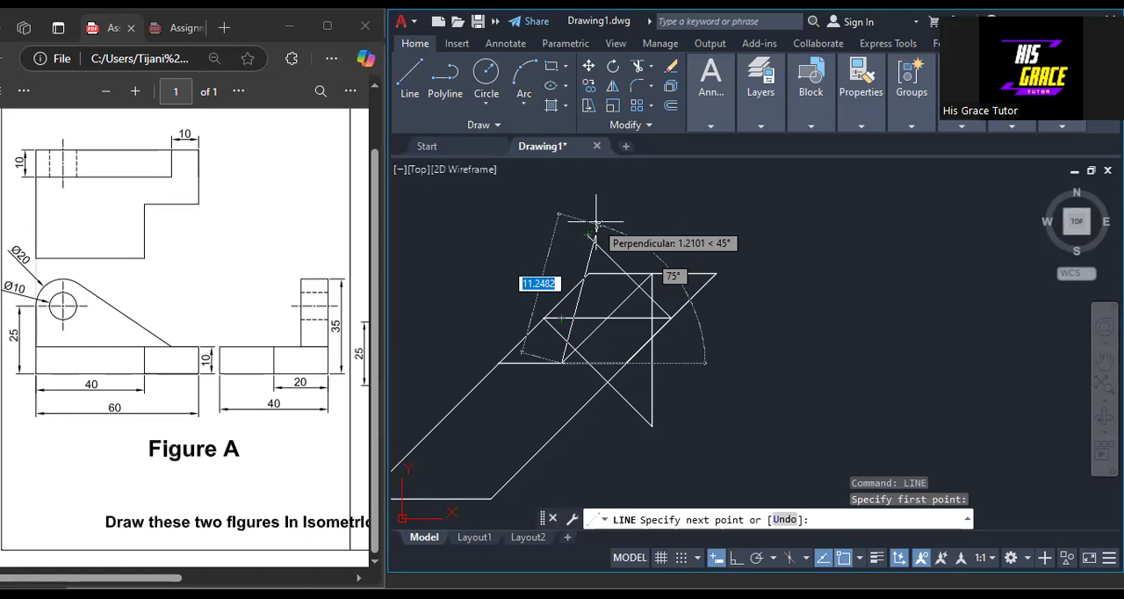
key("Tab")
type("90")
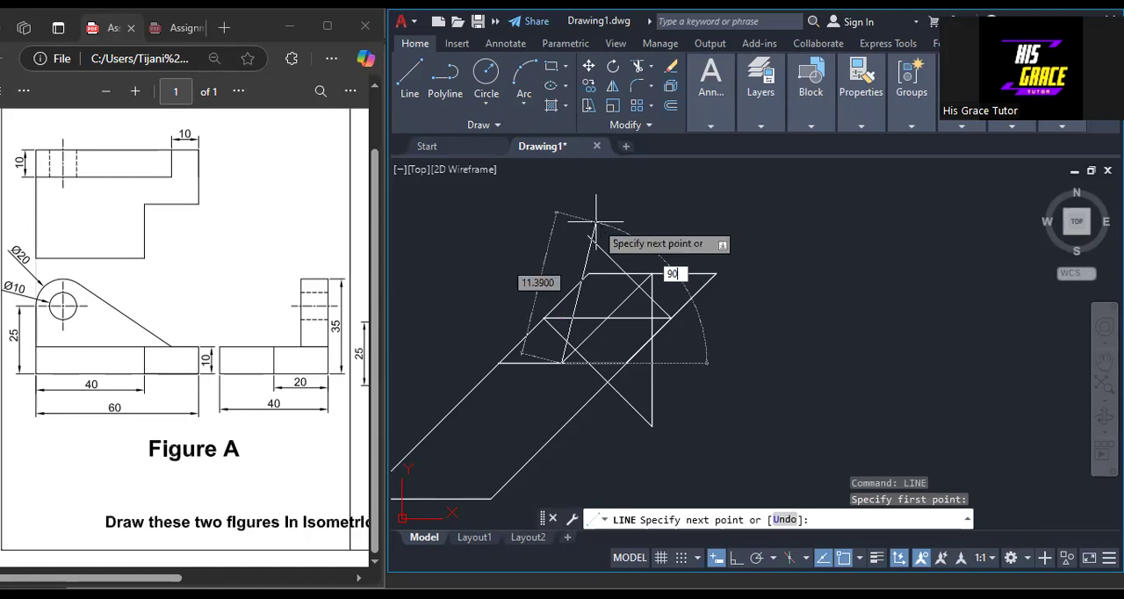
key("Return")
key("Return")
Lengthen the 135° line and the new vertical construction line at their upper ends until they cross, and clear the selection.
left_click(601, 248)
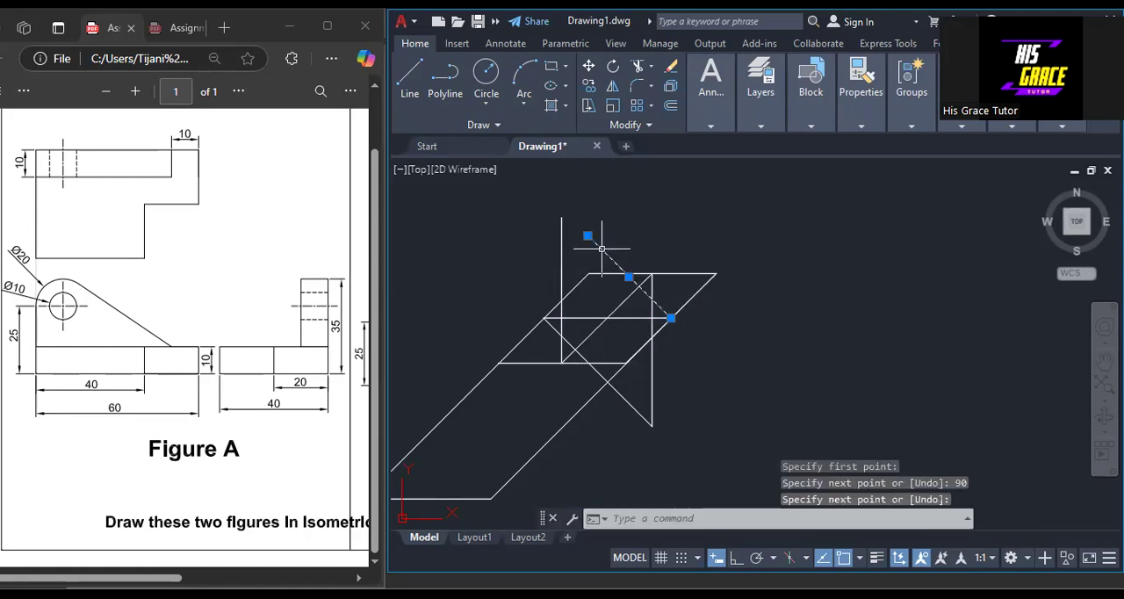
mouse_move(588, 237)
left_click(648, 280)
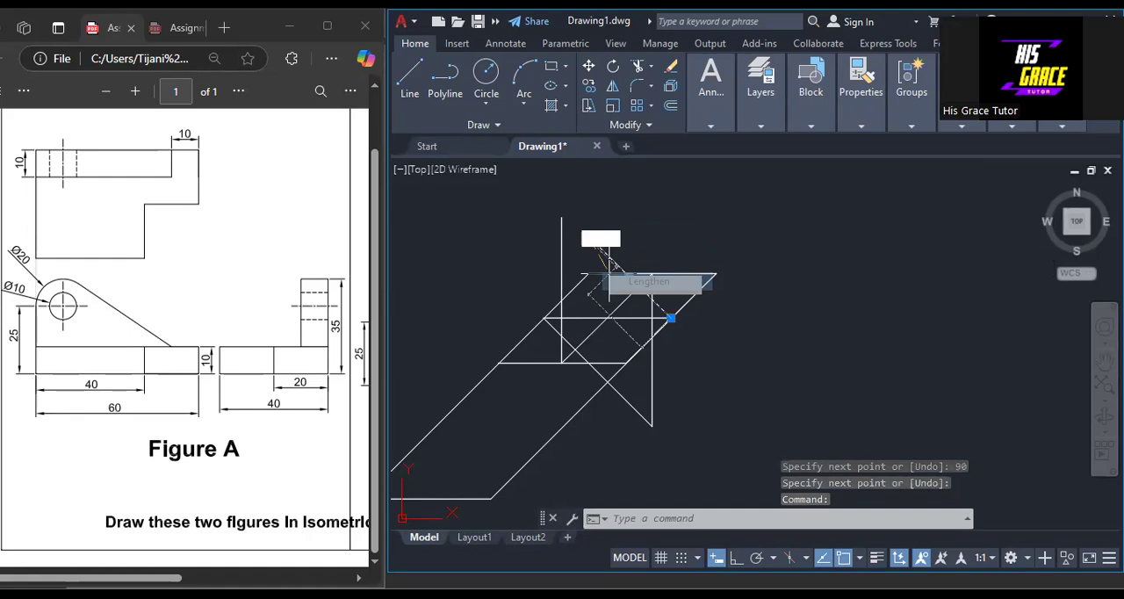
left_click(561, 217)
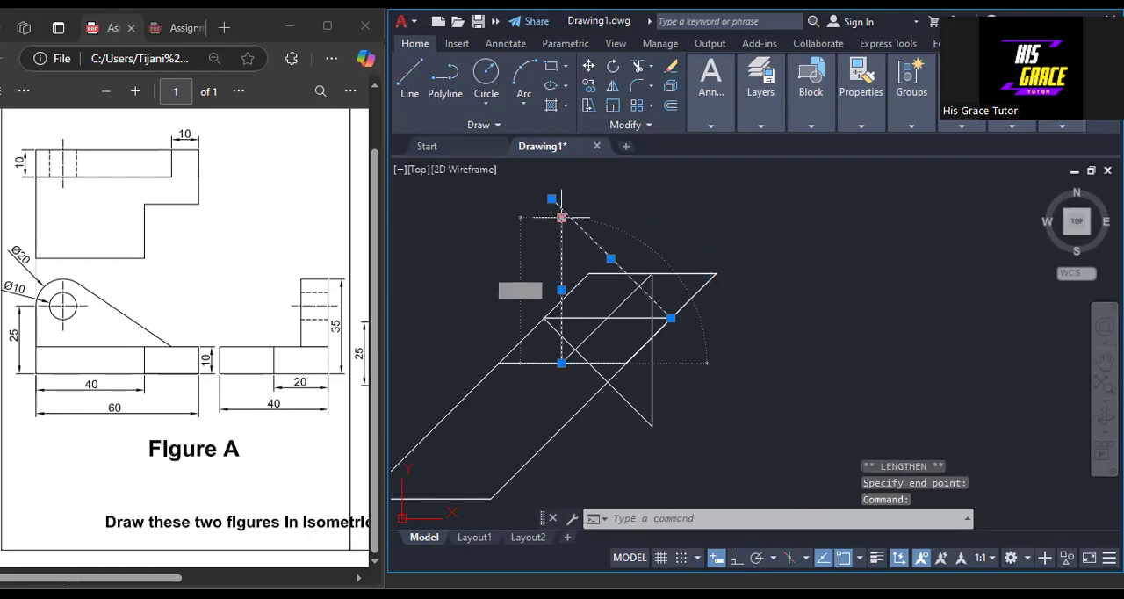
left_click(561, 216)
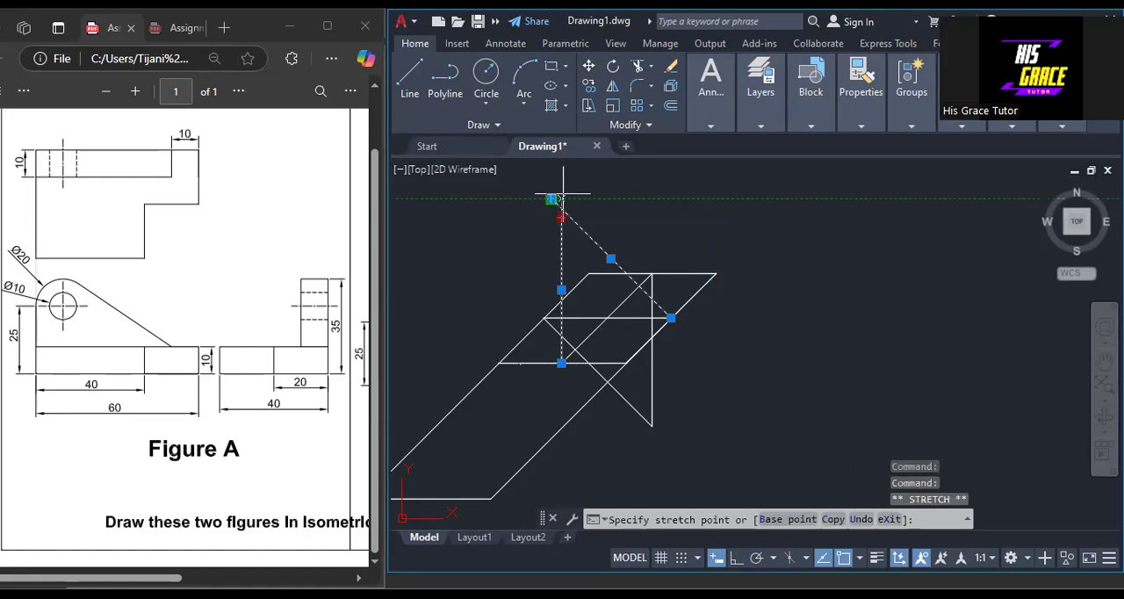
key("Escape")
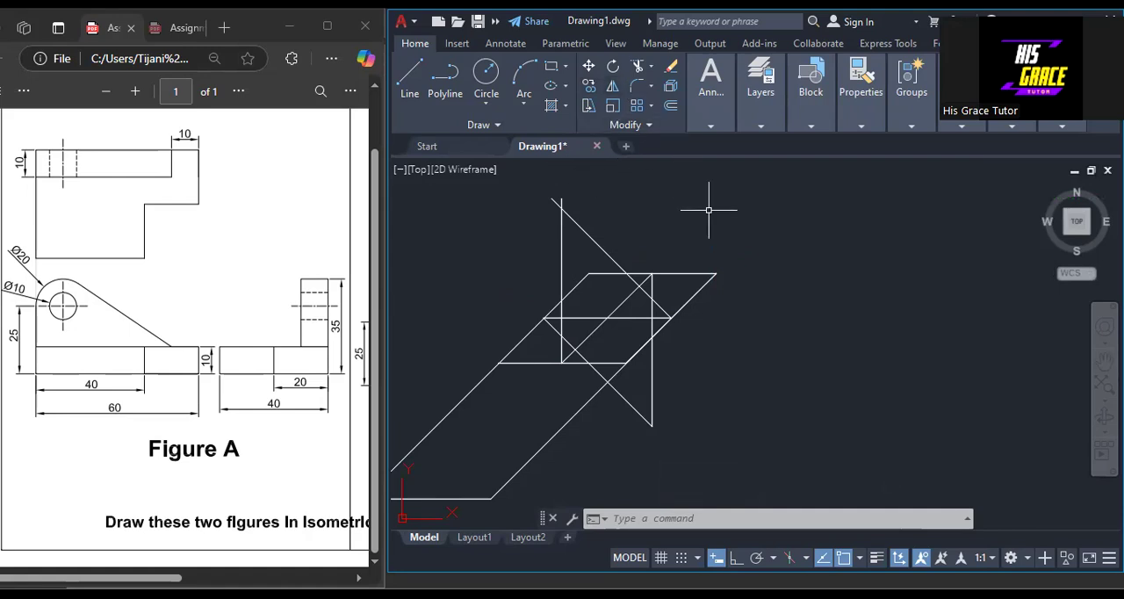
Trim the overhanging upper ends of the 135° and vertical construction lines back to their crossing point.
type("TR")
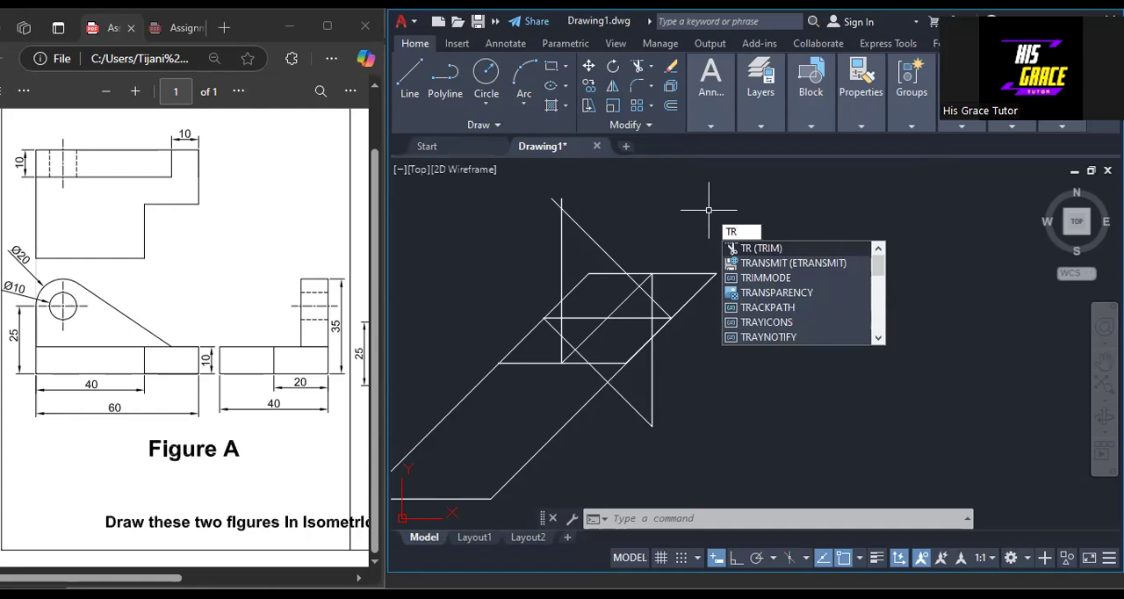
key("Return")
scroll(574, 293, "up", 2)
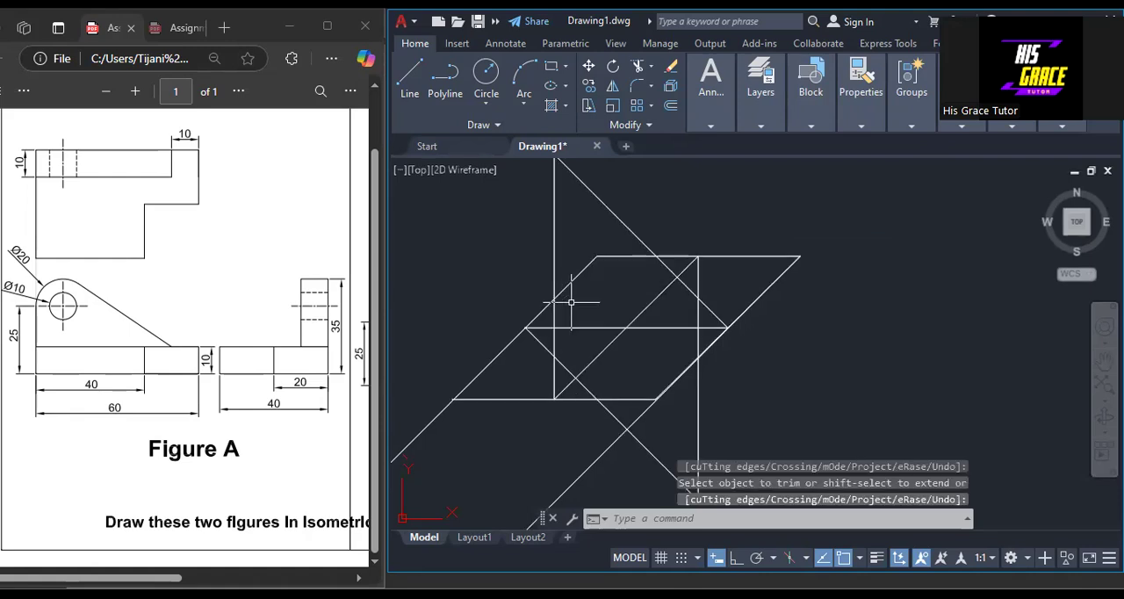
Draw a circle of about 12.03 units radius centred on the lower construction crossing, reaching the midpoint of the rhombus's top edge.
scroll(647, 301, "down", 2)
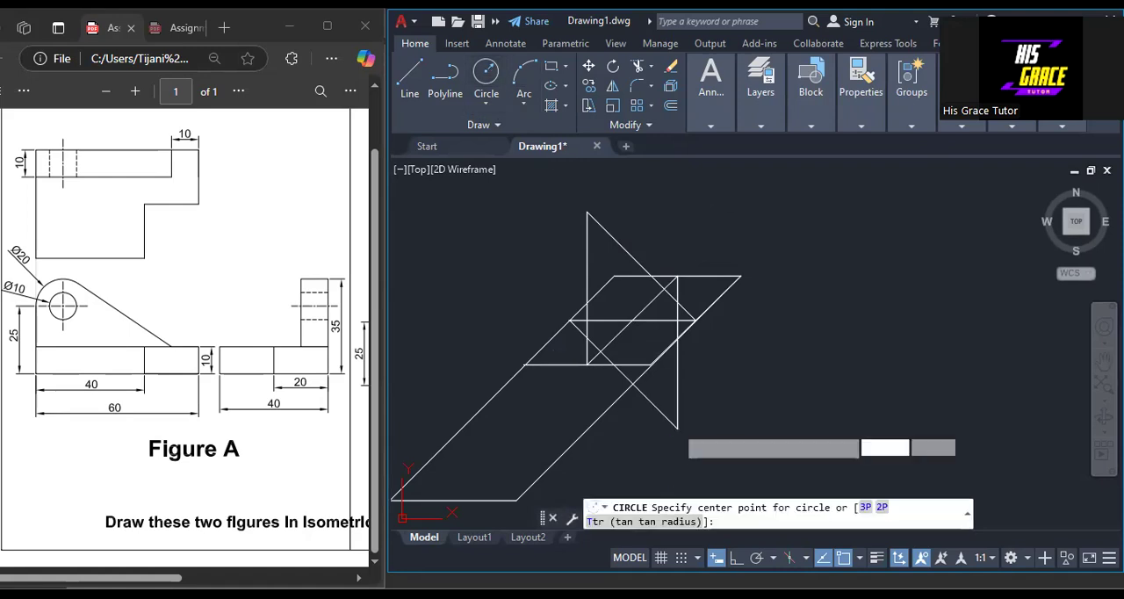
left_click(677, 428)
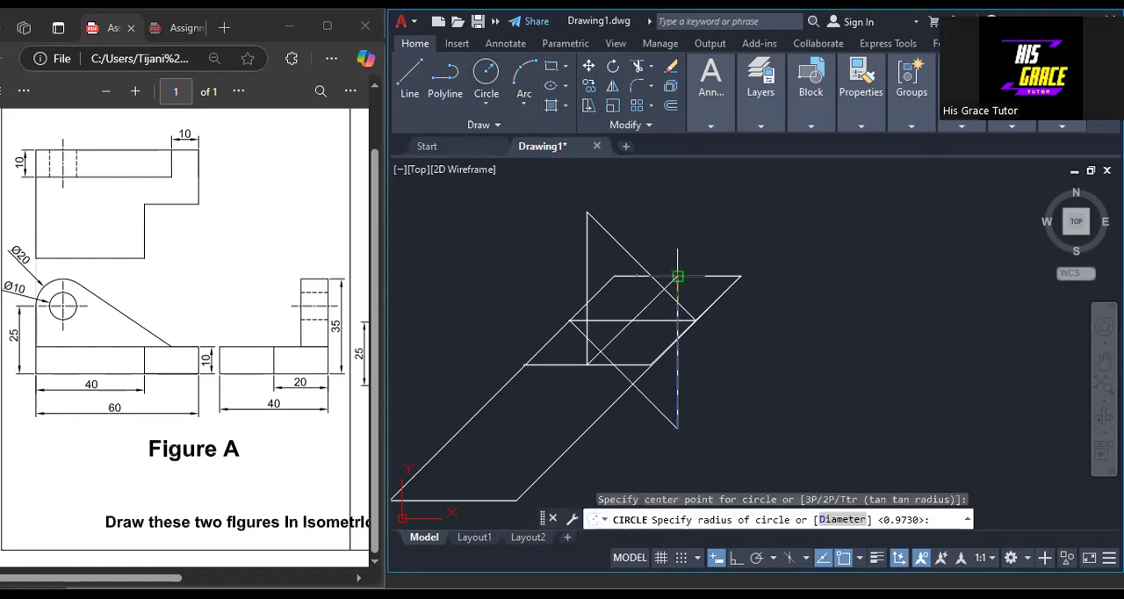
left_click(677, 276)
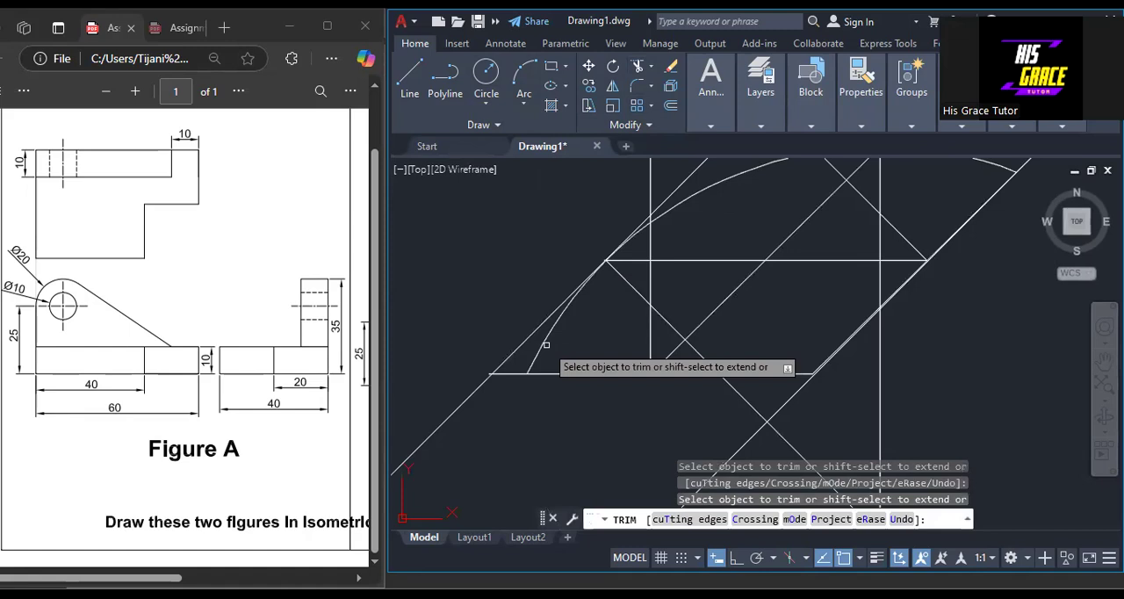
Trim the large circle to the arc between the midpoints of the rhombus's left slanted edge and top edge.
middle_click_drag(737, 386, 722, 262)
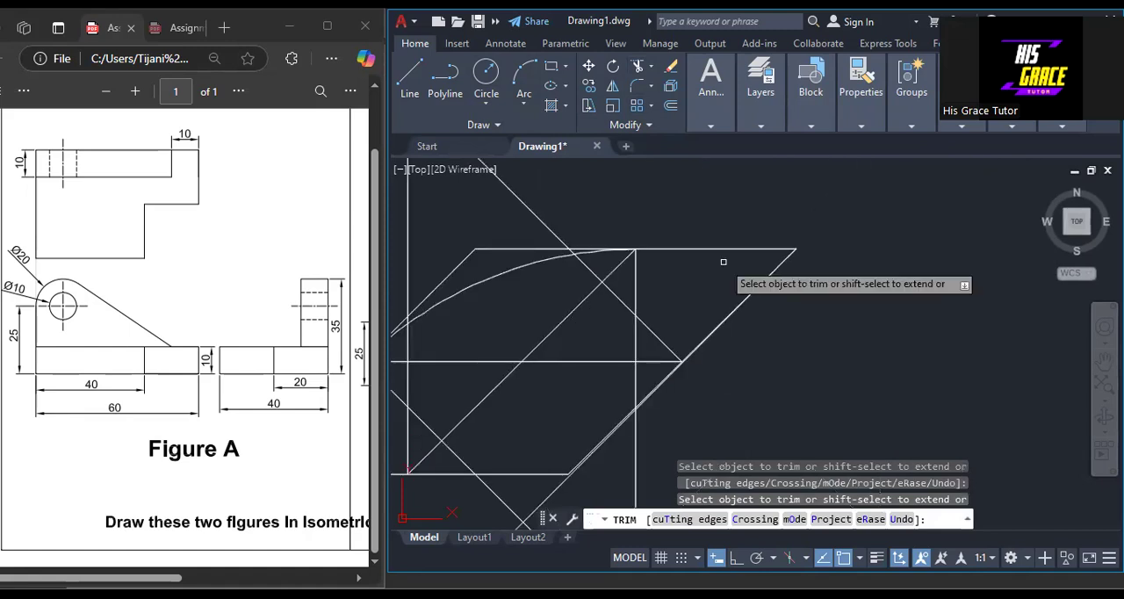
scroll(724, 262, "down", 4)
key("Return")
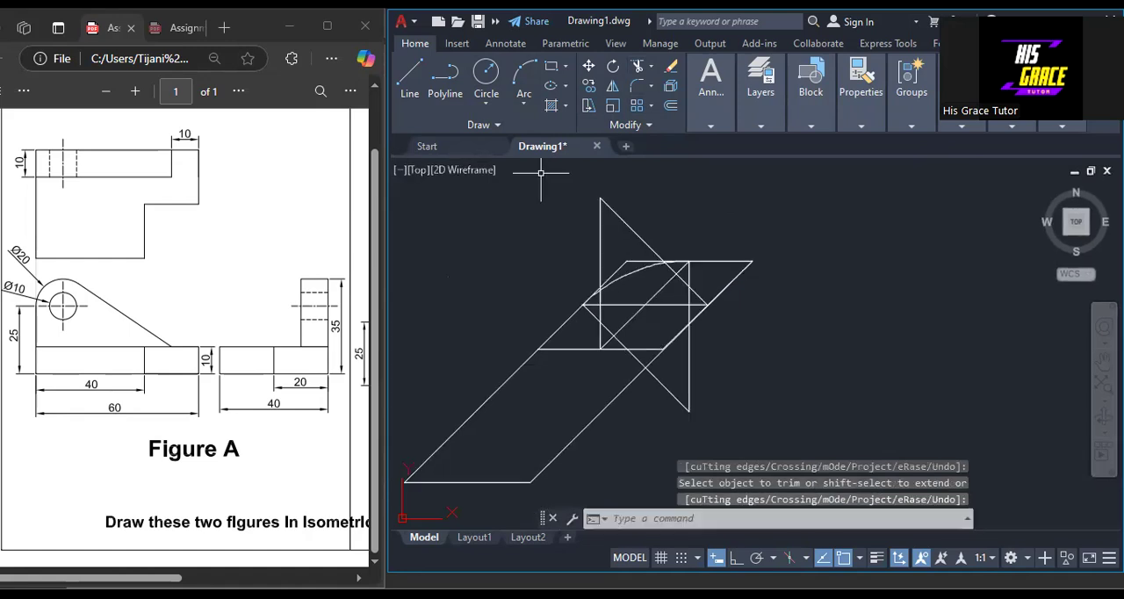
Draw a small circle at the crossing inside the rhombus's right half, reaching the top edge's midpoint, and trim it to the right-hand arc.
left_click(490, 74)
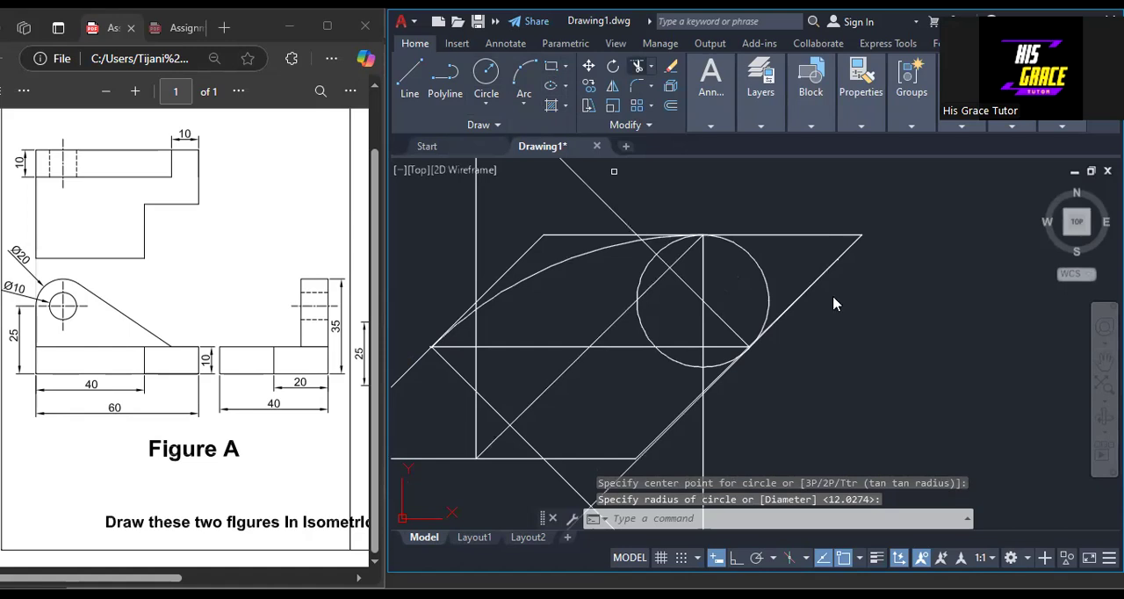
right_click(814, 314)
left_click(849, 325)
scroll(782, 301, "down", 4)
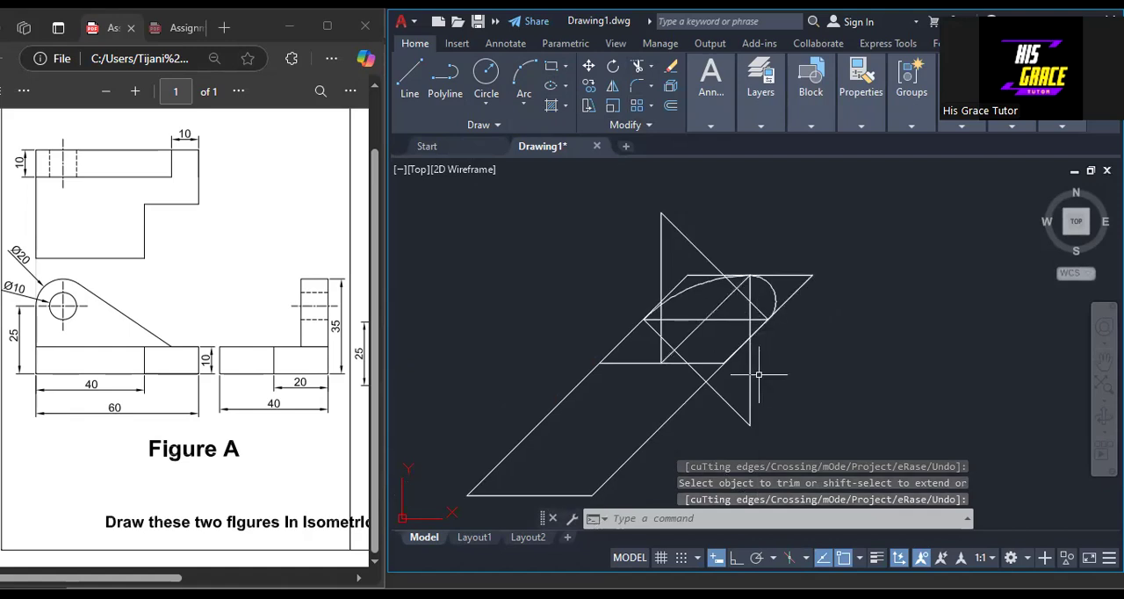
Erase the two vertical and two diagonal construction lines used to locate the arc centres.
left_click(786, 366)
mouse_move(762, 379)
left_mouse_down()
mouse_move(693, 230)
mouse_move(702, 244)
mouse_move(709, 233)
left_mouse_up()
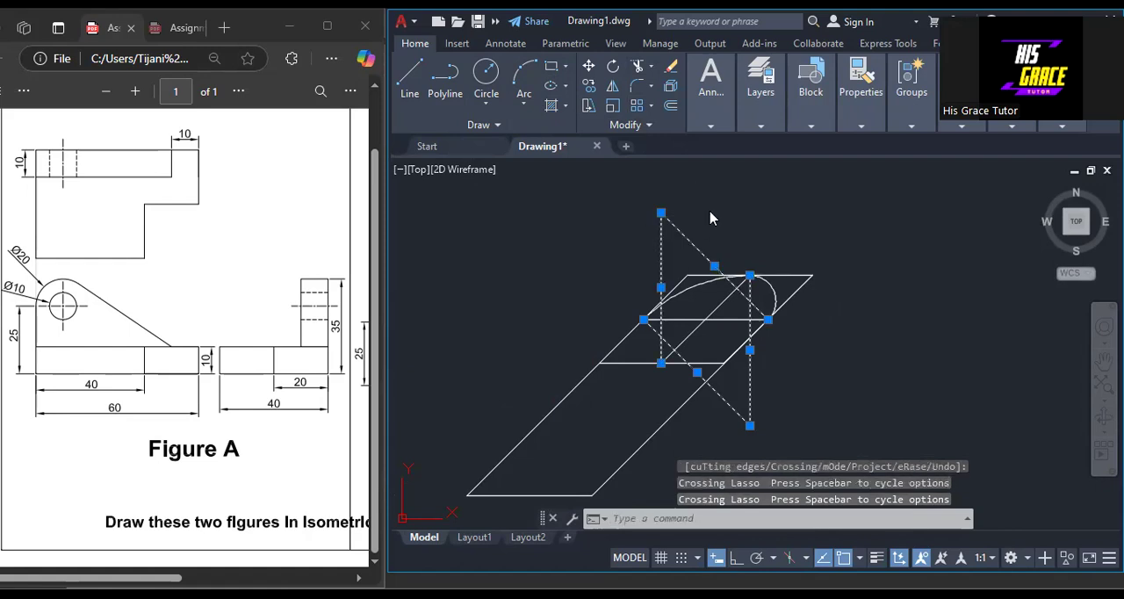
key("Delete")
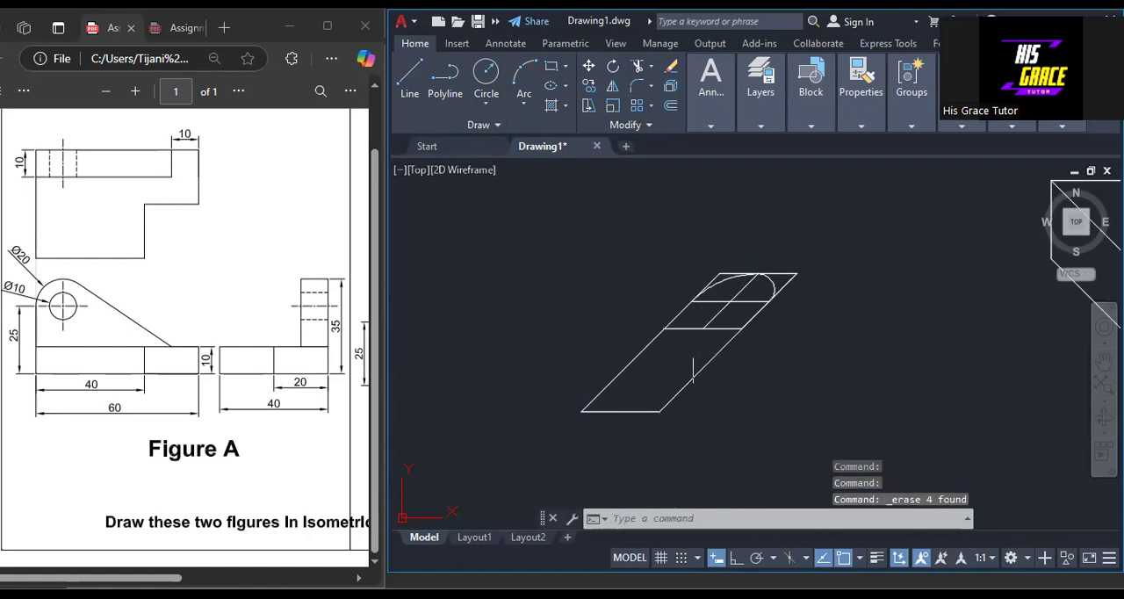
Erase the horizontal bottom edge of the lug outline.
left_click(631, 410)
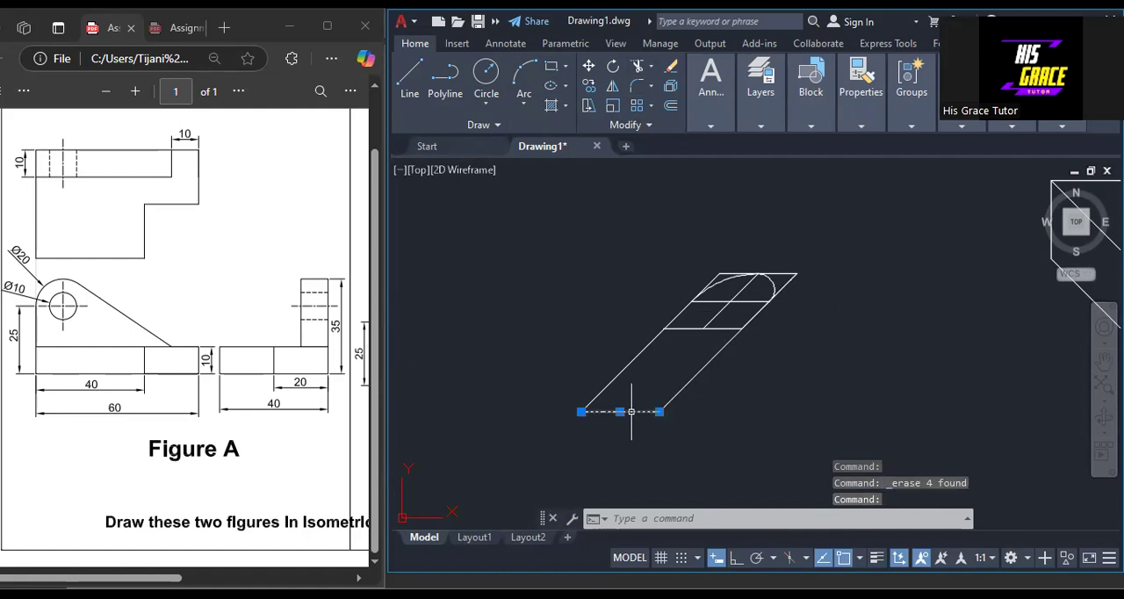
right_click(773, 361)
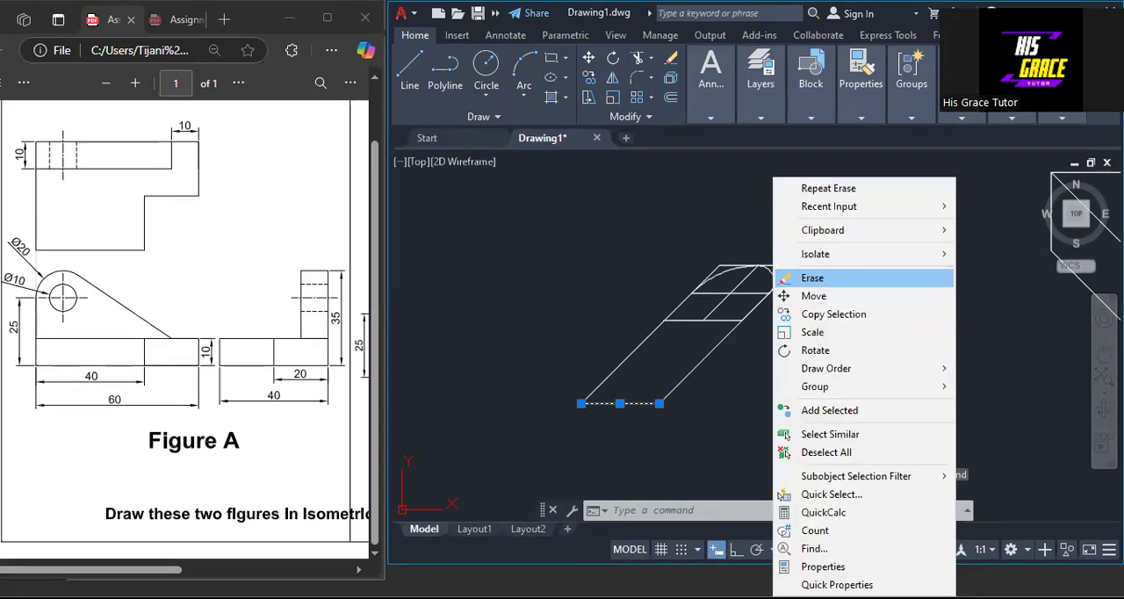
left_click(814, 276)
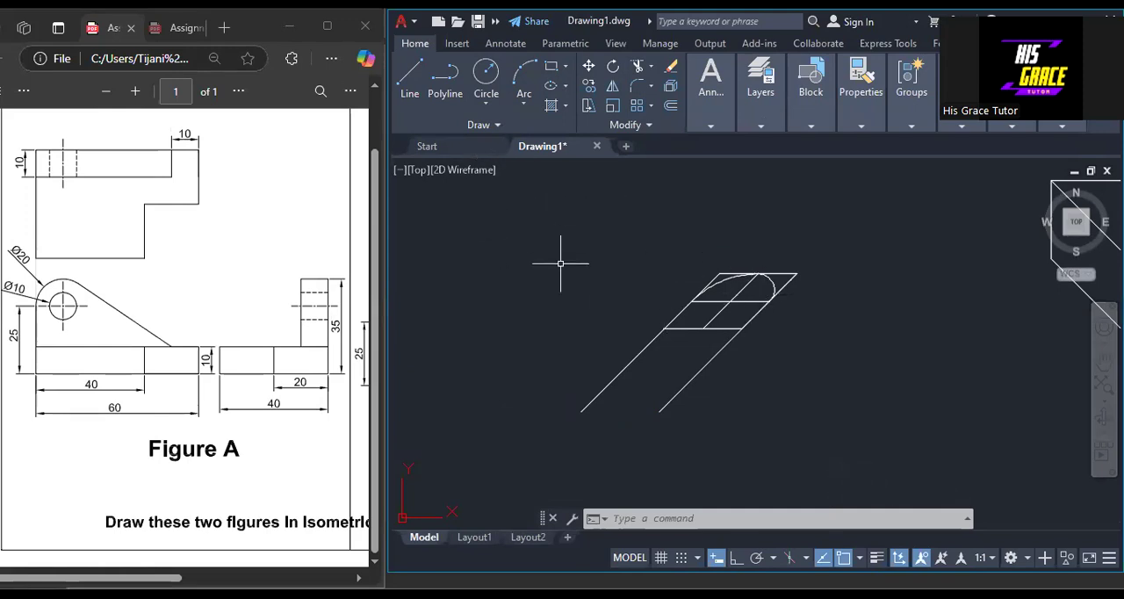
Copy the whole lug outline with its arcs up and to the left, using the lower end of its right slanted line as base point.
left_click(586, 86)
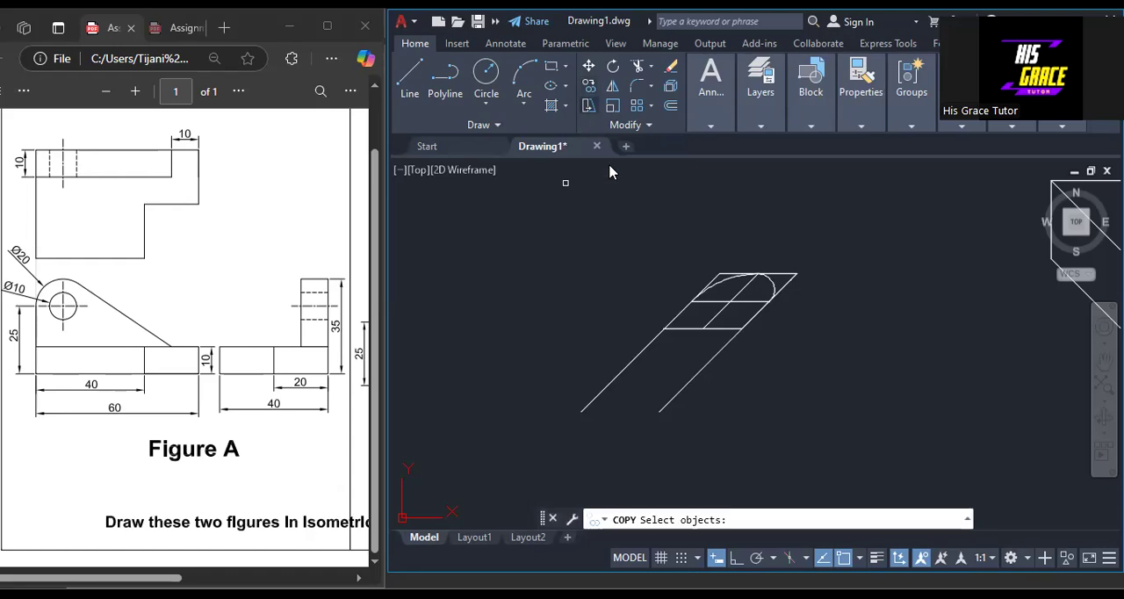
left_click_drag(636, 233, 811, 327)
mouse_move(840, 263)
left_mouse_down()
mouse_move(682, 253)
mouse_move(560, 459)
mouse_move(768, 362)
left_mouse_up()
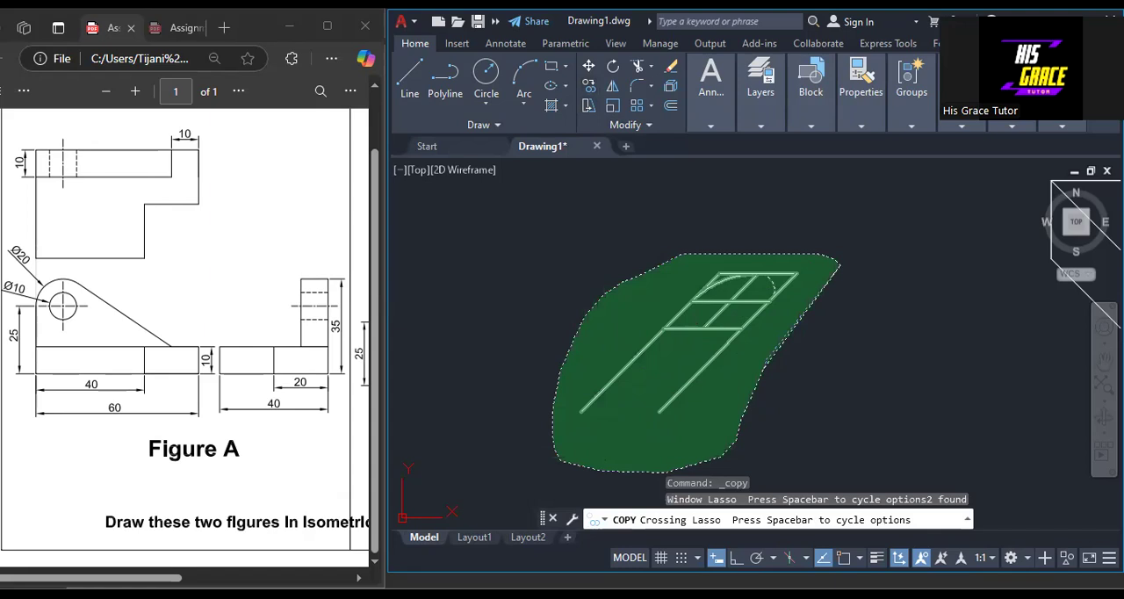
left_click_drag(794, 314, 795, 315)
key("Return")
left_click(659, 410)
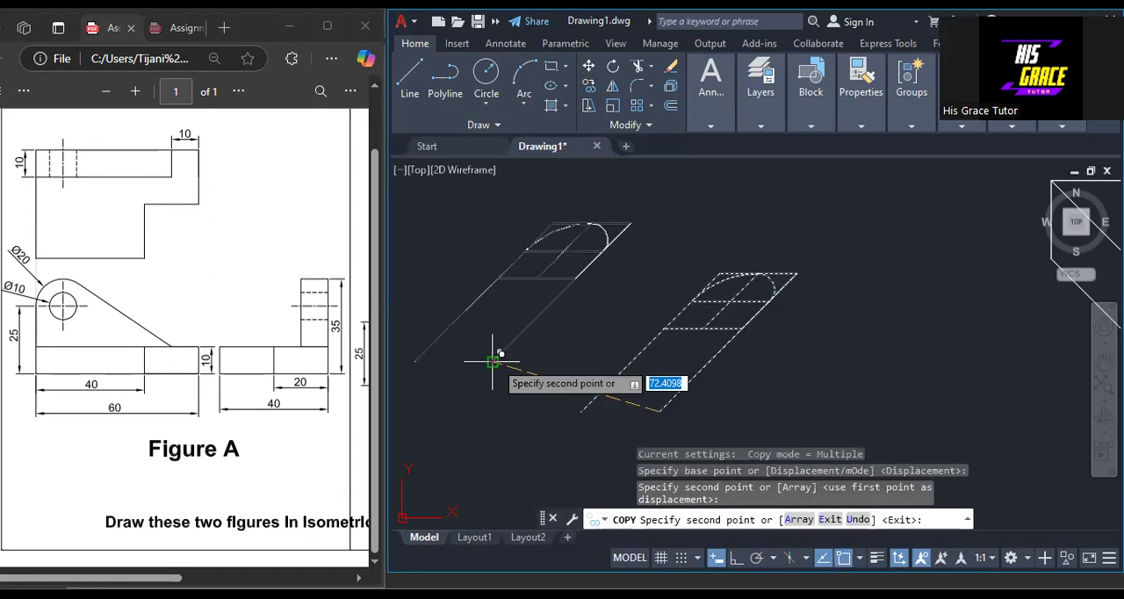
key("Escape")
scroll(597, 360, "up", 5)
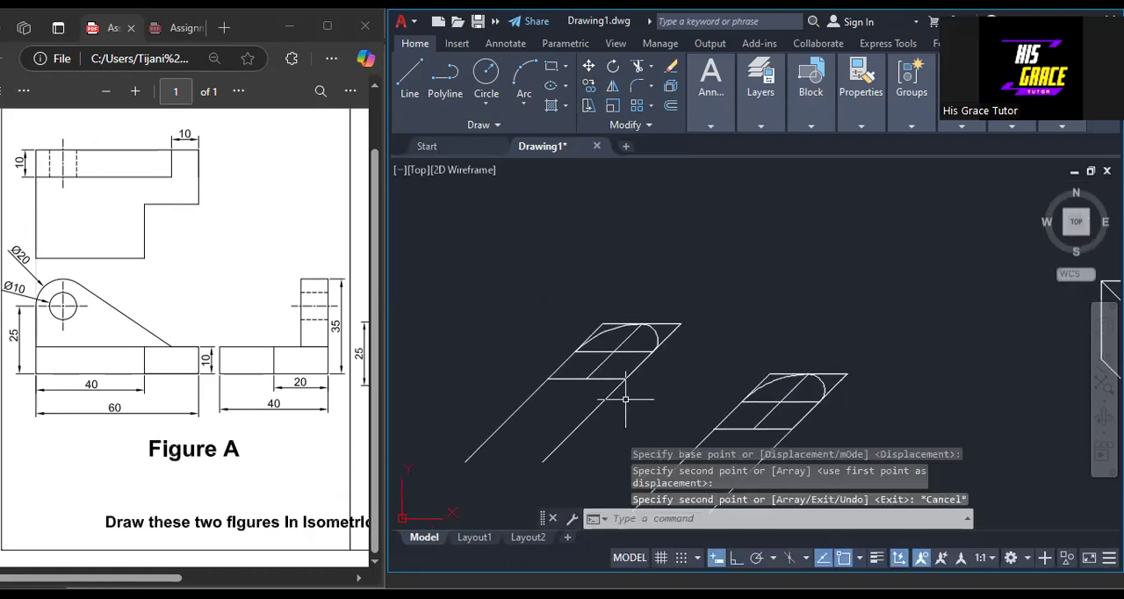
Draw a line 2.5 units long at 45° up the slanted centre line from the crossing inside the copied lug's rhombus.
scroll(614, 355, "up", 2)
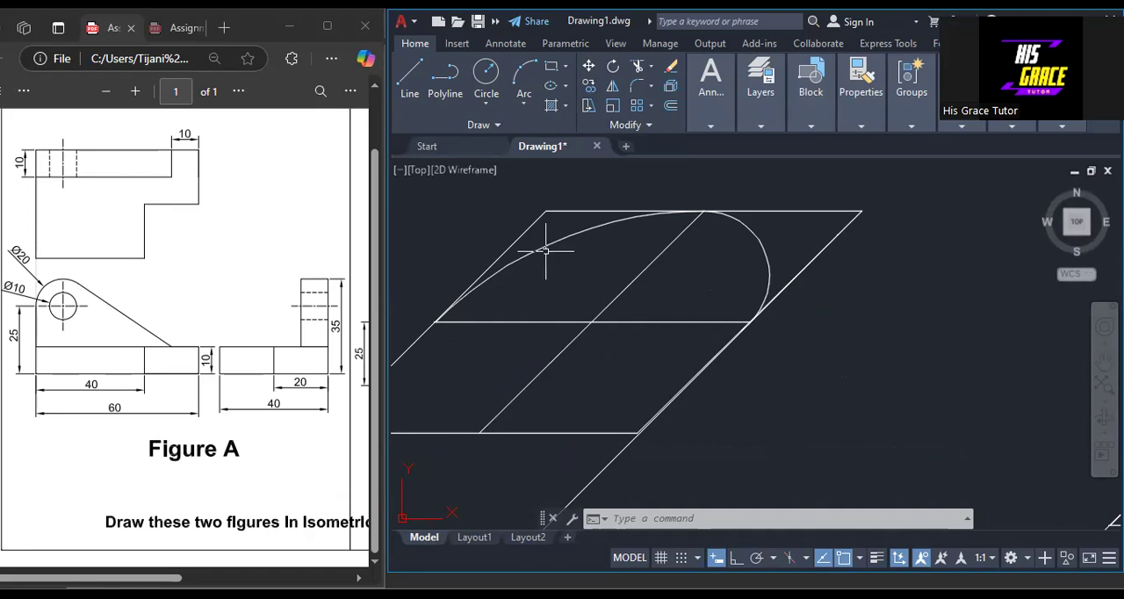
left_click(411, 77)
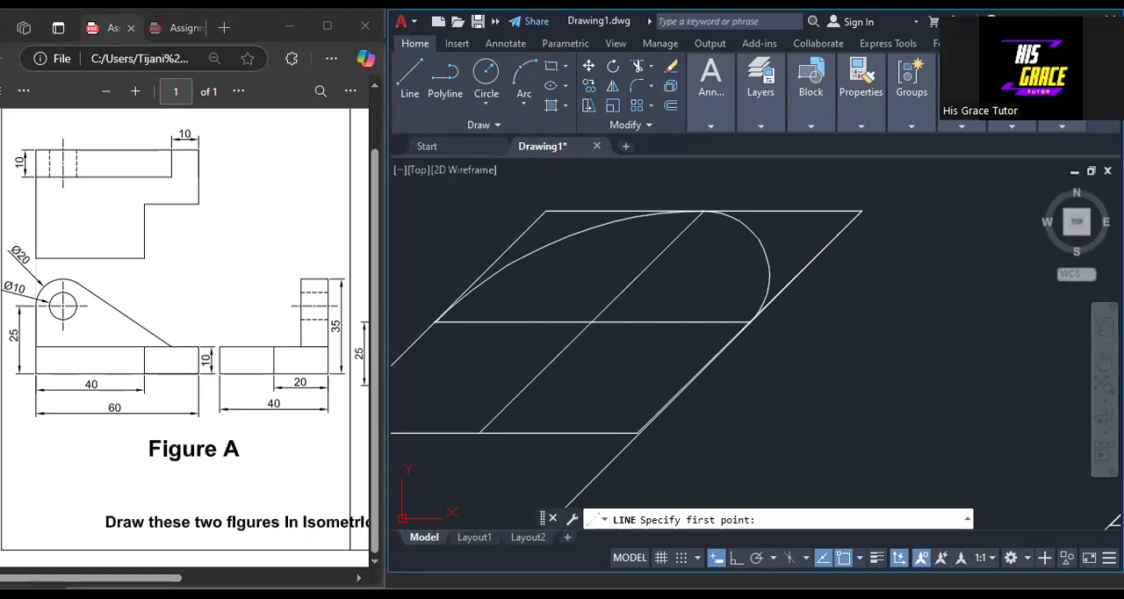
left_click(594, 322)
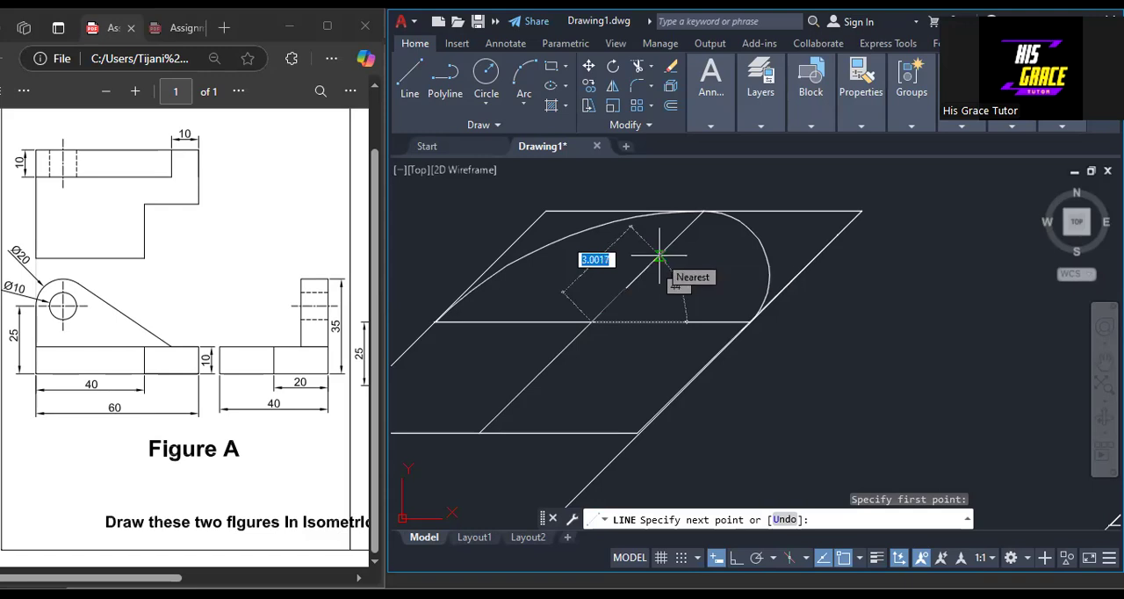
type("2.")
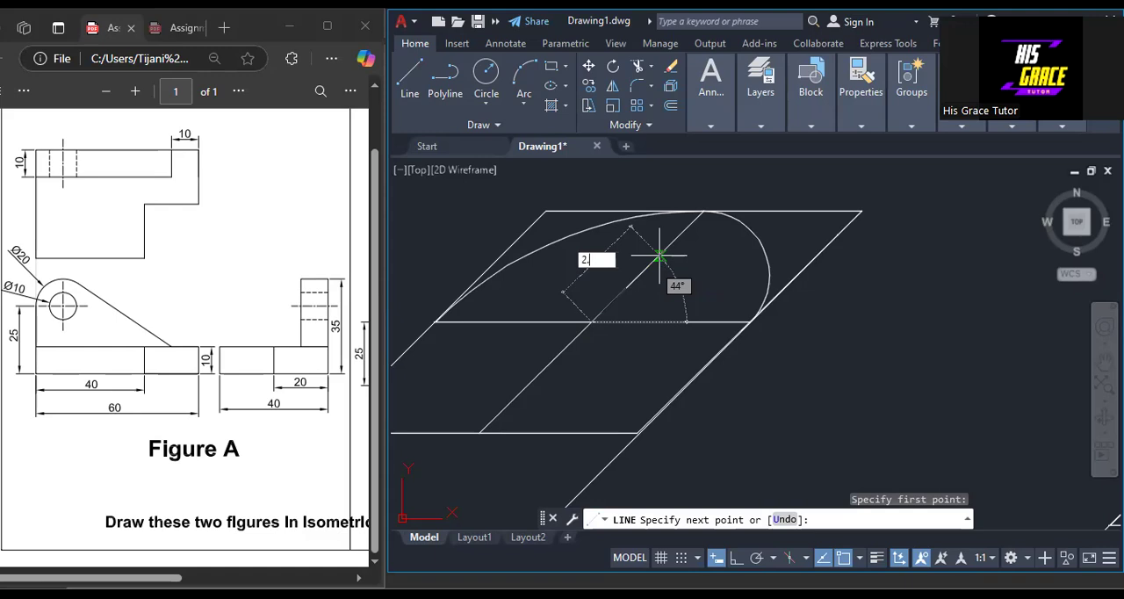
type("5")
key("Tab")
type("45")
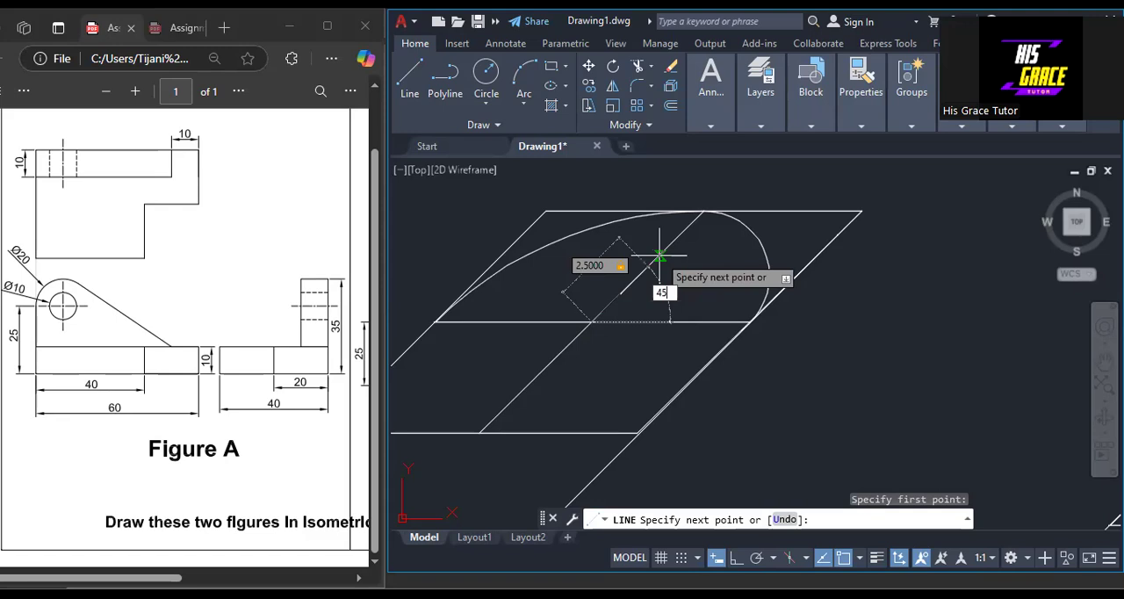
key("Return")
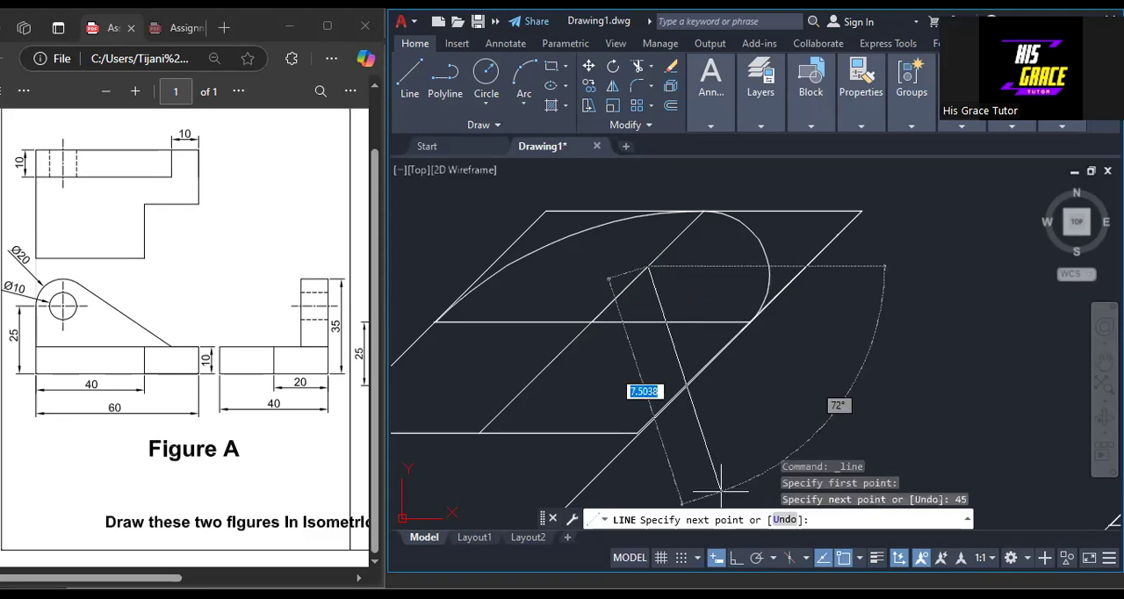
Continue the line 2.5 units horizontally left, followed by 5 units down-left at 135°, to form the inner rhombus's left side.
key("F8")
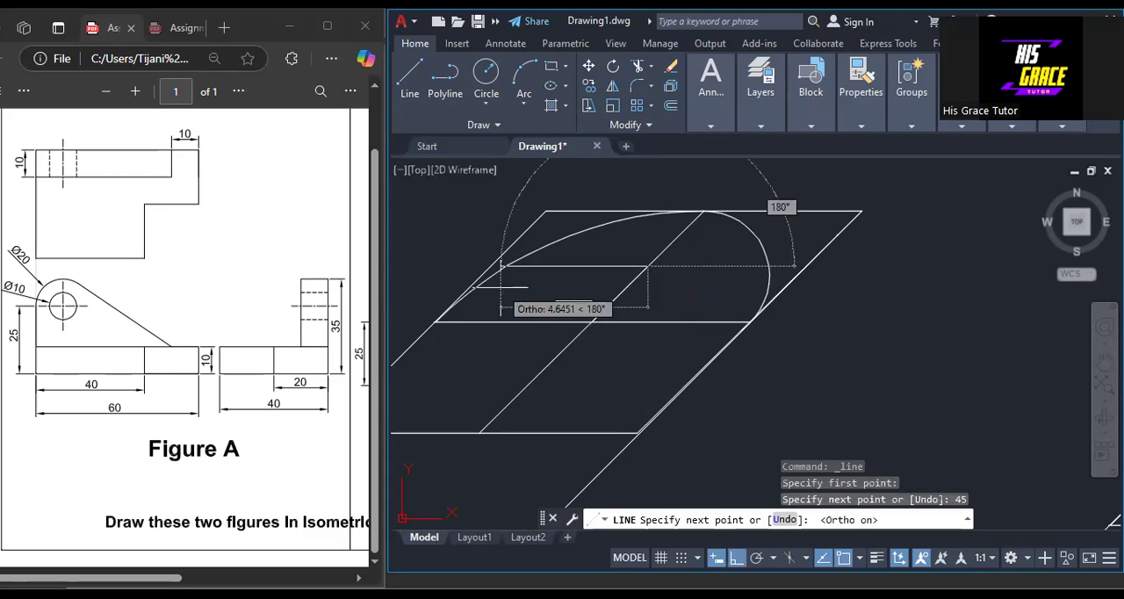
type("2.5")
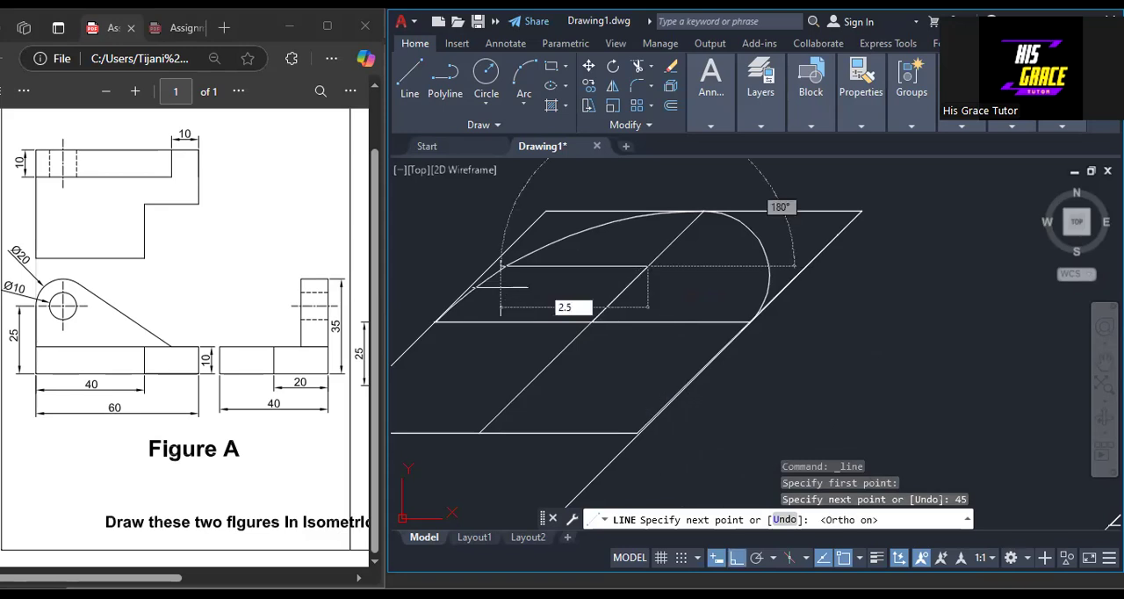
key("Return")
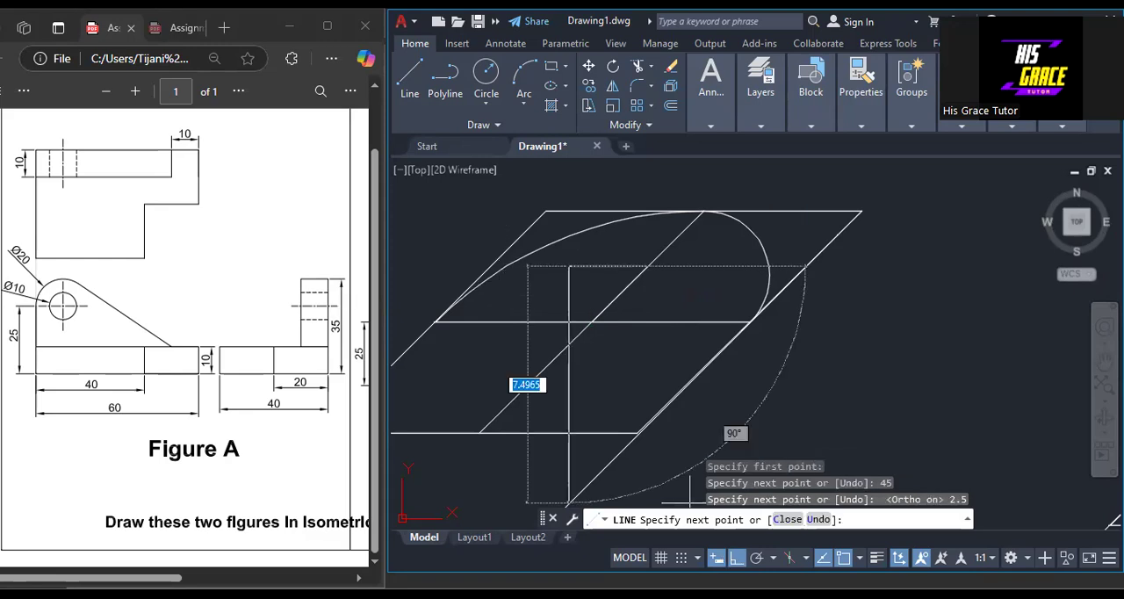
key("F8")
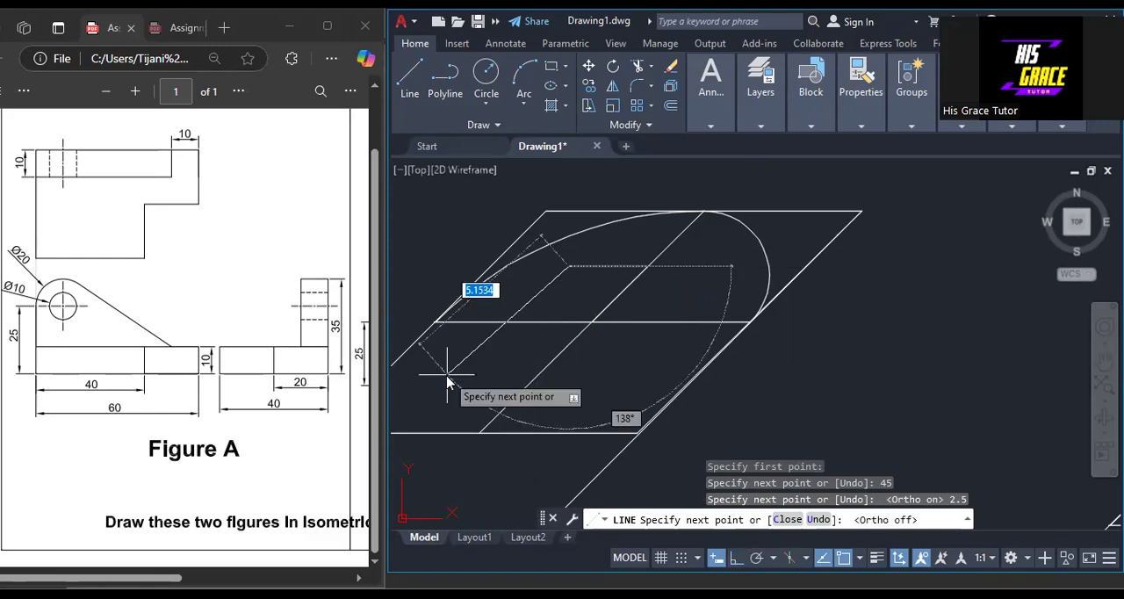
type("5")
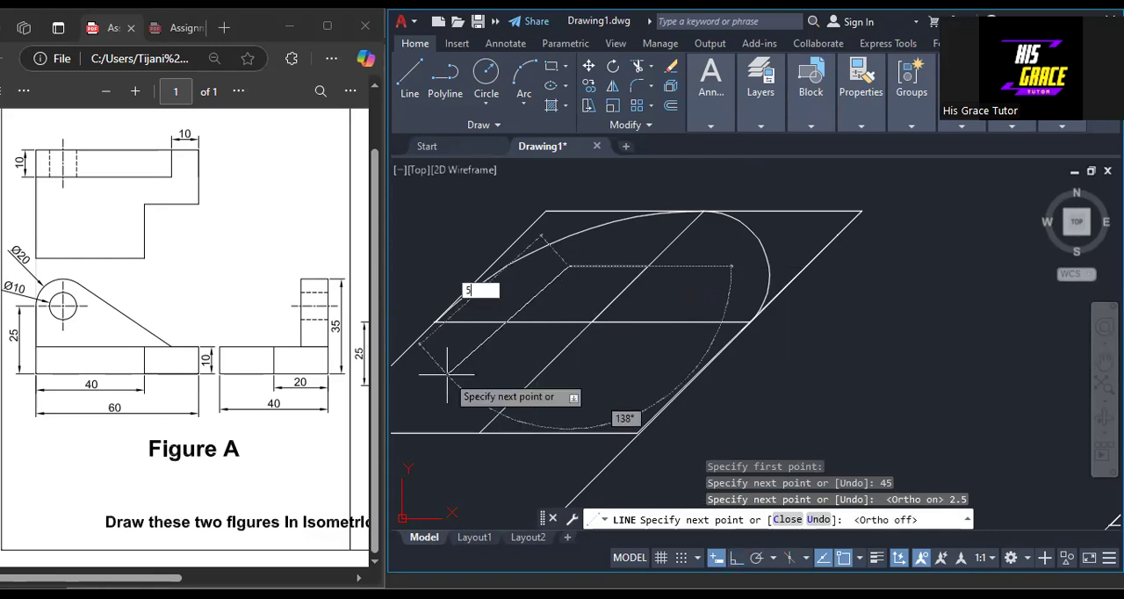
key("Tab")
type("135")
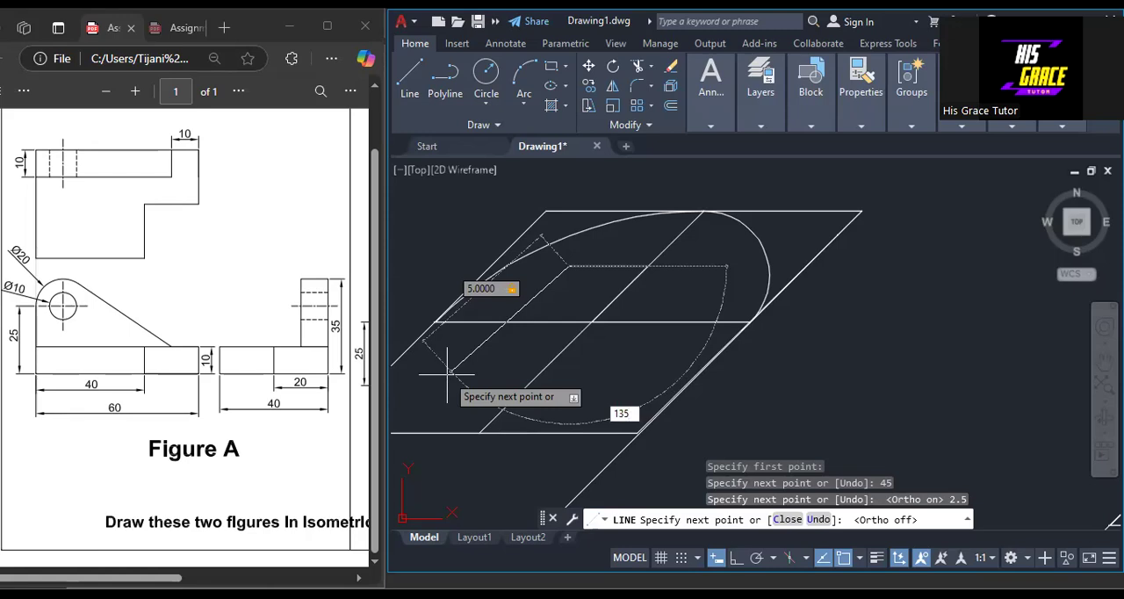
key("Return")
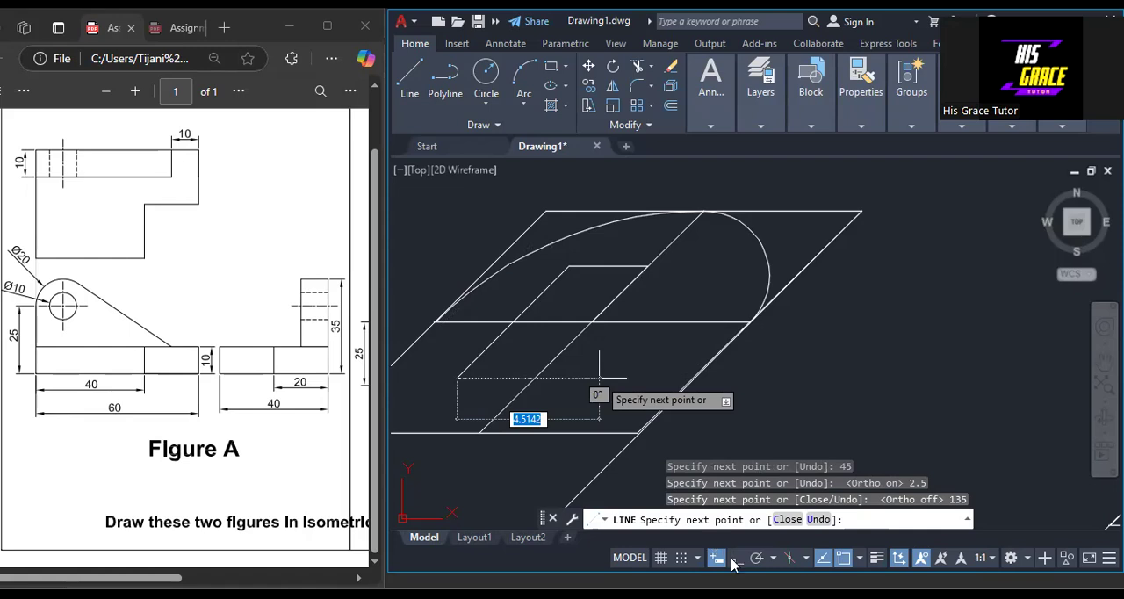
Complete the inner rhombus with a 5-unit horizontal bottom edge and a 5-unit right side at 45°, closing it at the top edge's midpoint.
key("F8")
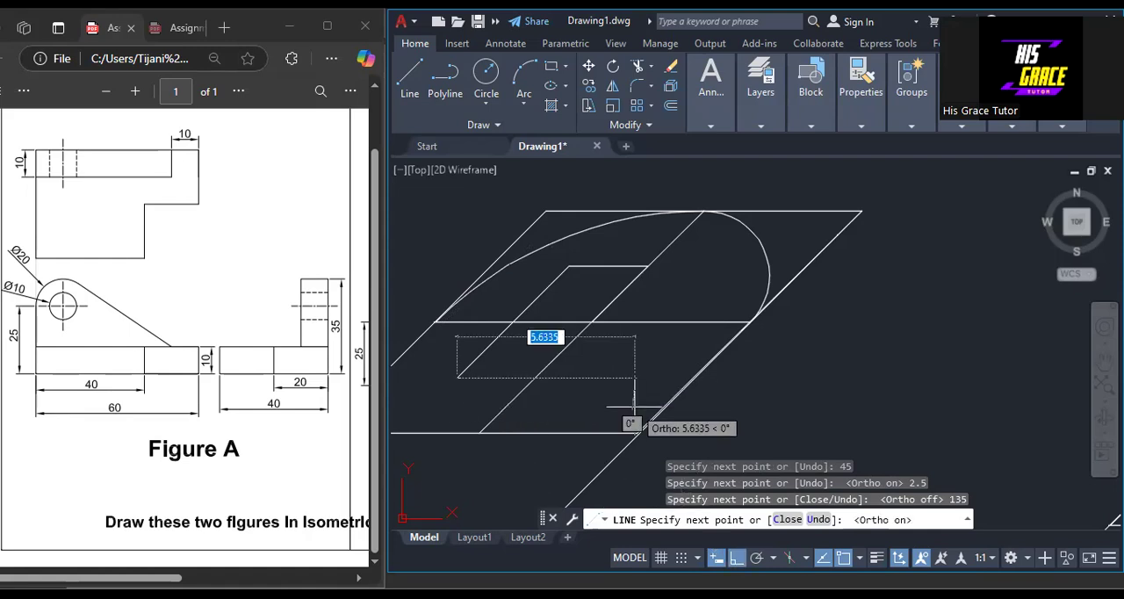
type("5")
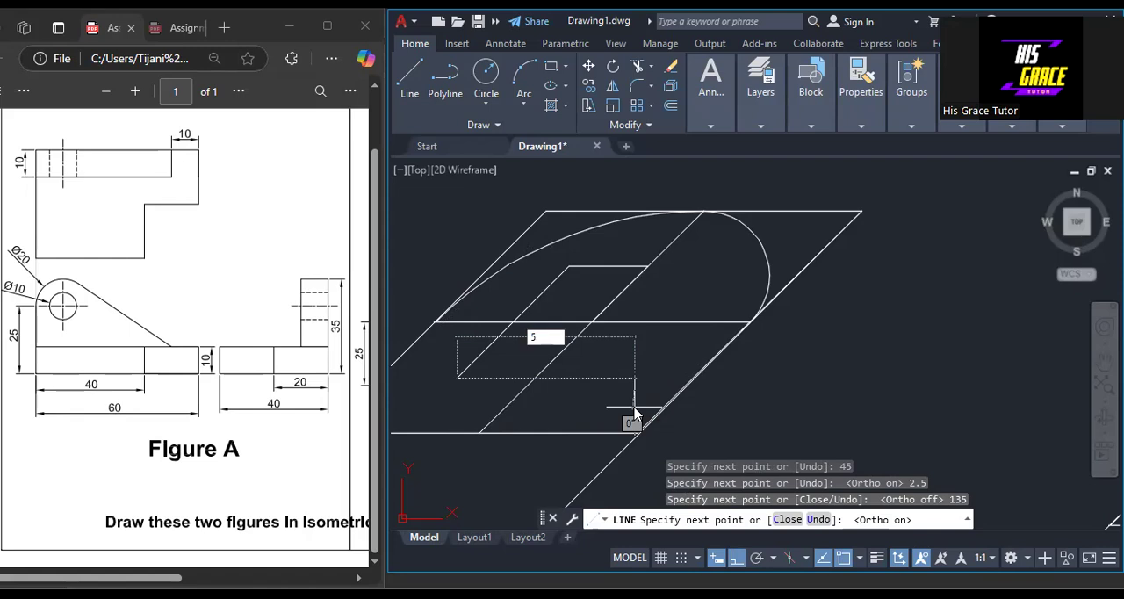
key("Return")
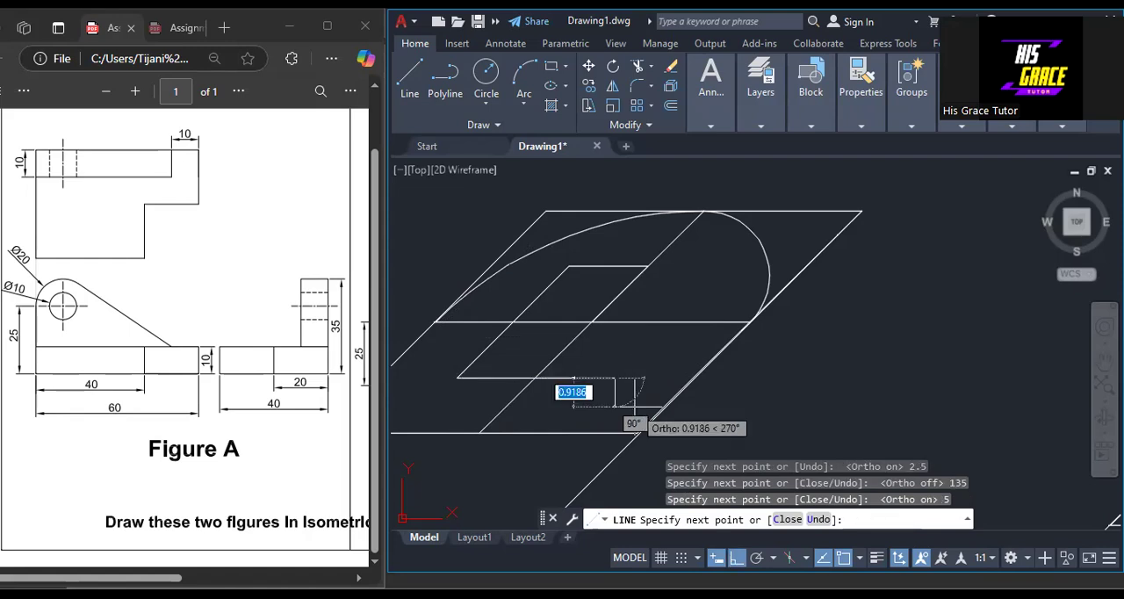
key("F8")
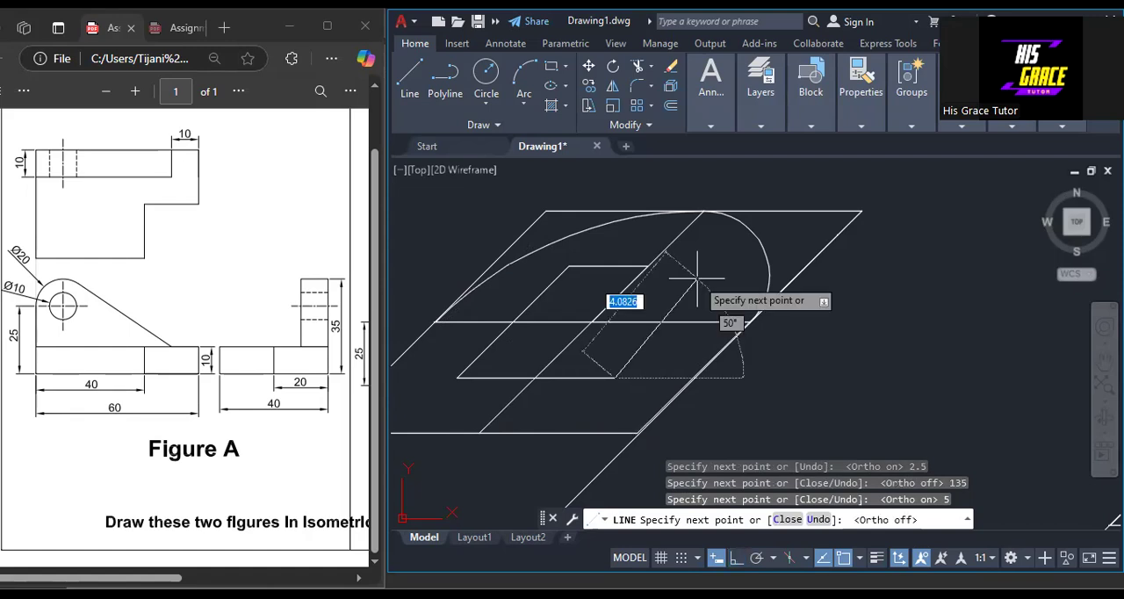
type("5")
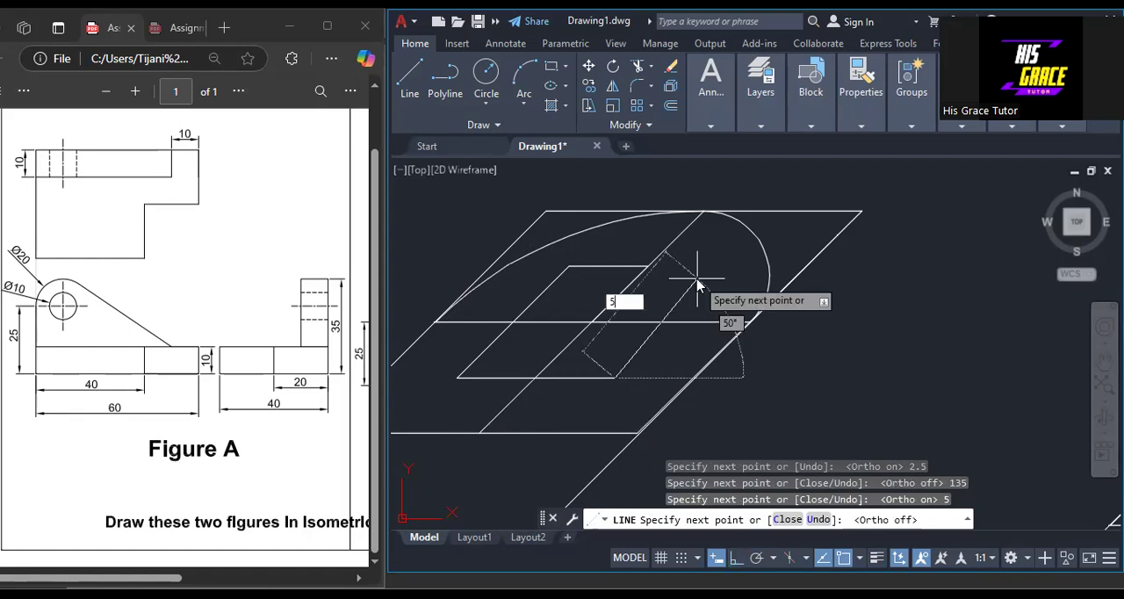
key("Tab")
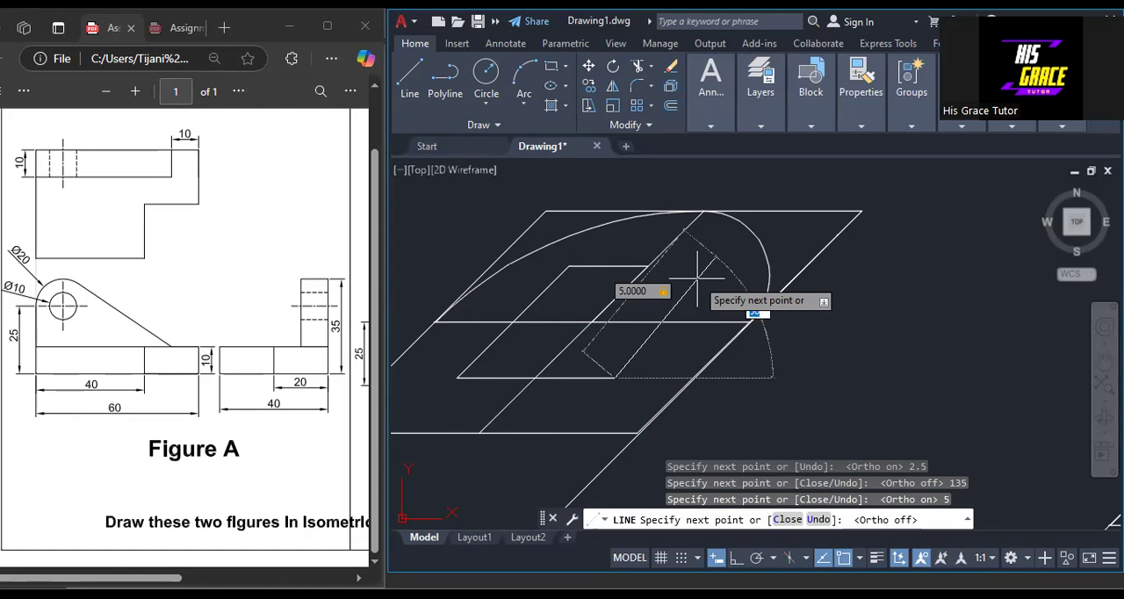
type("45")
key("Return")
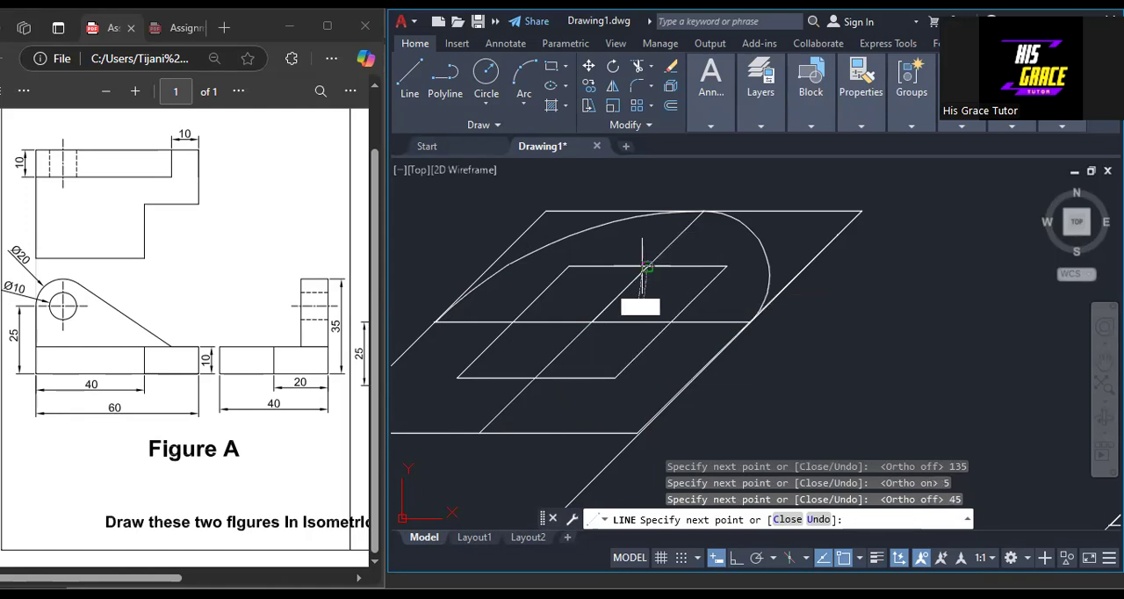
right_click(647, 264)
left_click(672, 279)
Draw a vertical construction line about 7.5 units long downward at 90° from the midpoint of the inner rhombus's top edge.
middle_click_drag(594, 291, 751, 288)
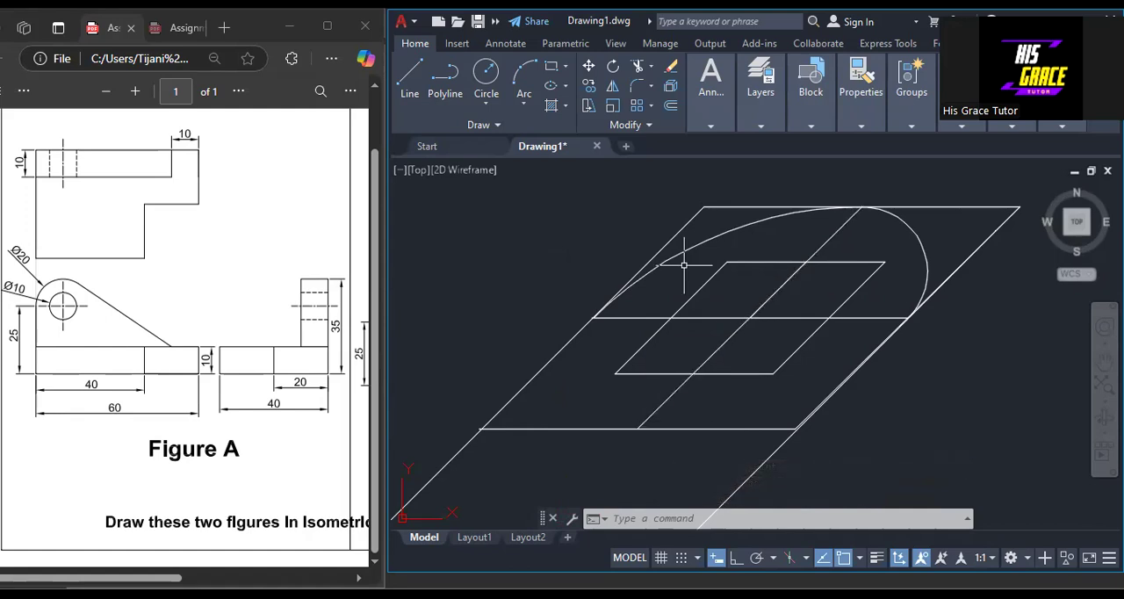
mouse_move(860, 303)
middle_mouse_down()
mouse_move(831, 301)
mouse_move(752, 258)
middle_mouse_up()
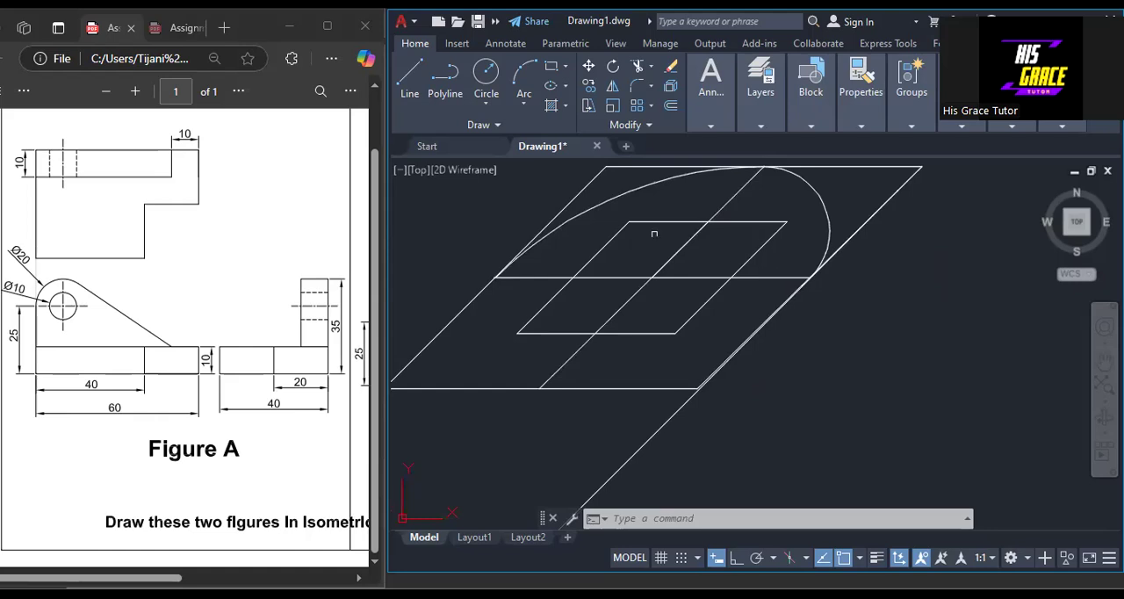
left_click(408, 87)
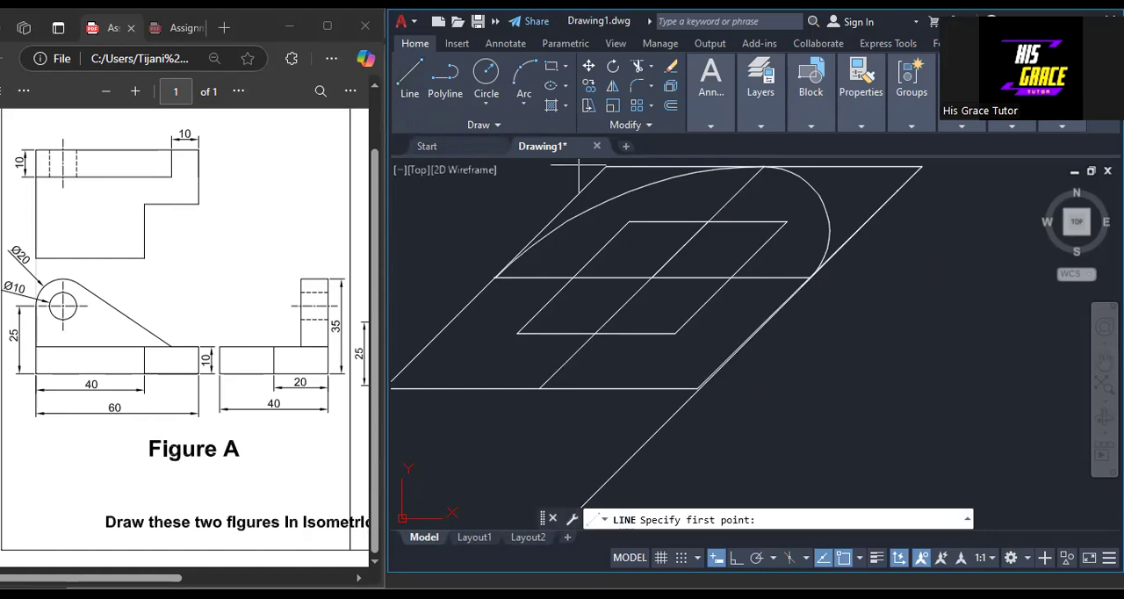
left_click(708, 222)
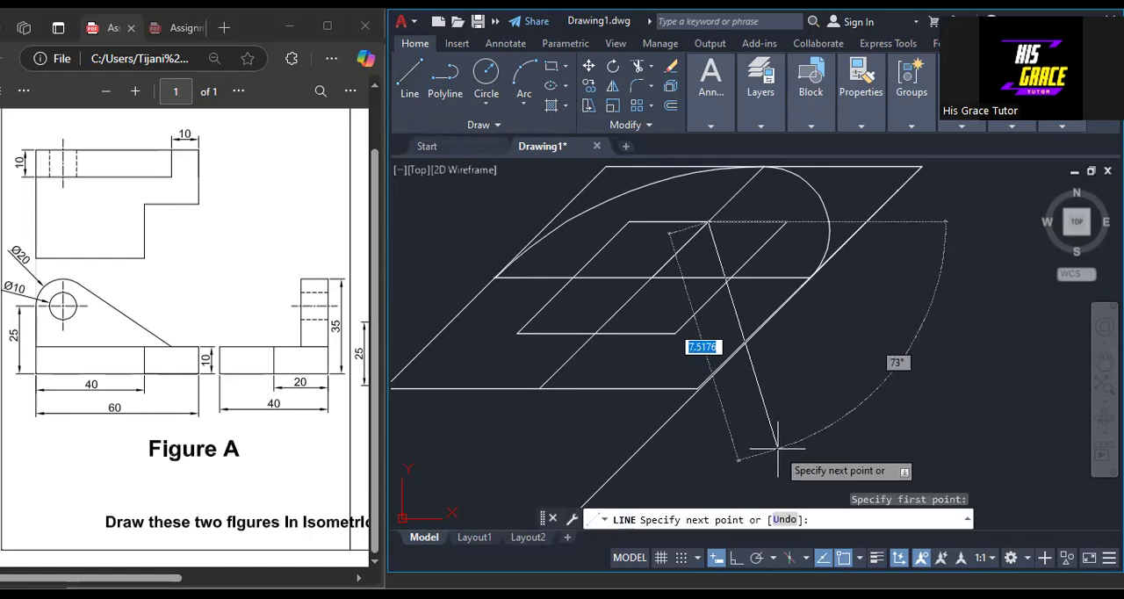
key("Tab")
type("90")
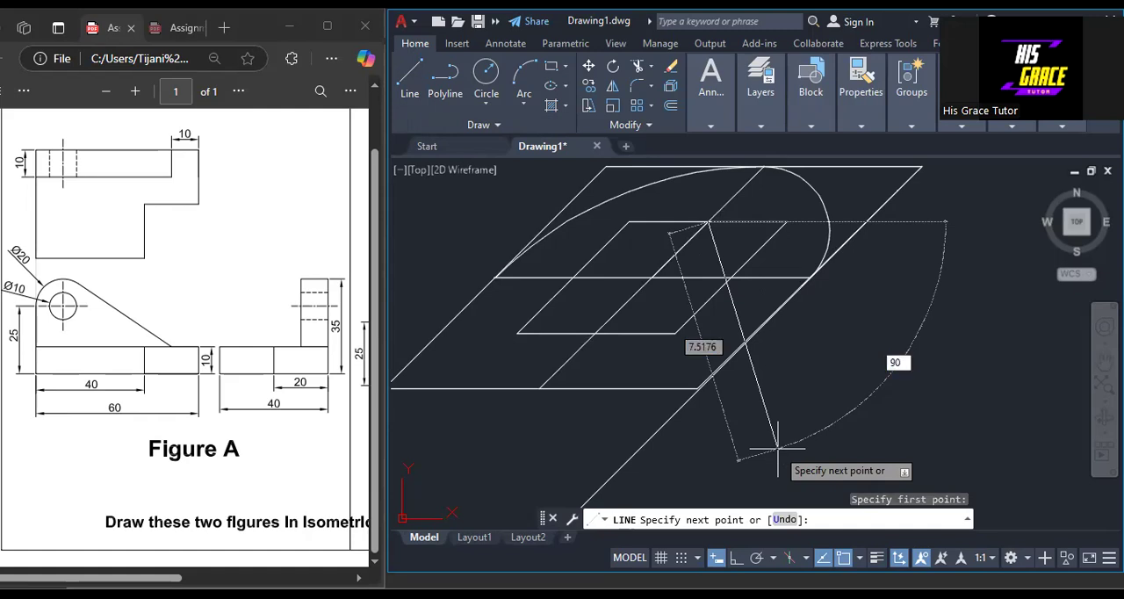
key("Return")
key("Return")
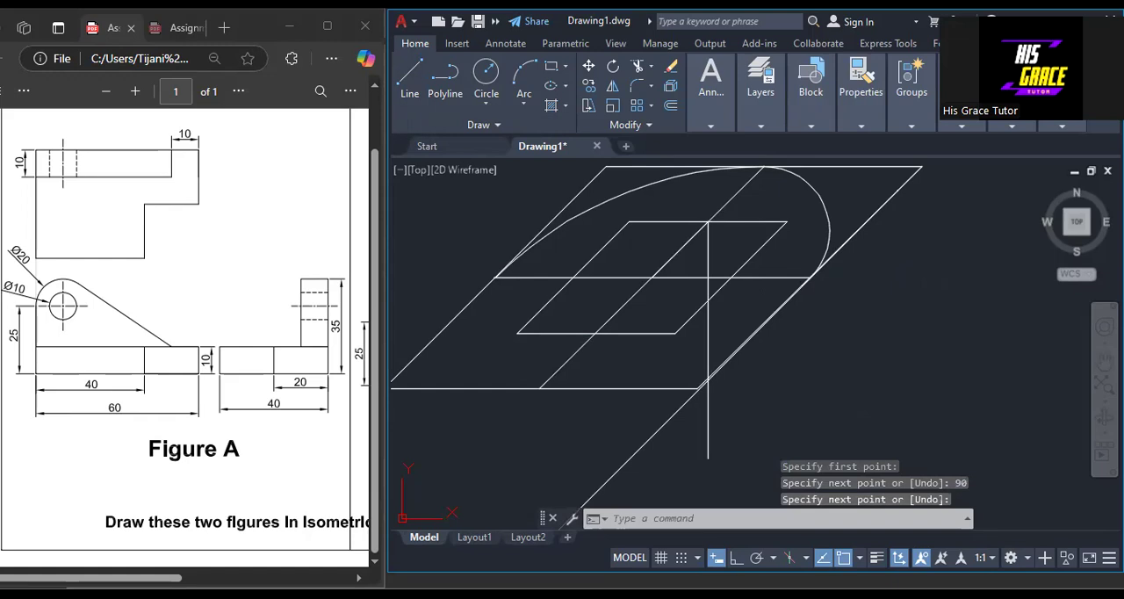
Draw a construction line about 7.3 units long down-right at 45° from the midpoint of the inner rhombus's left side.
key("Return")
left_click(572, 278)
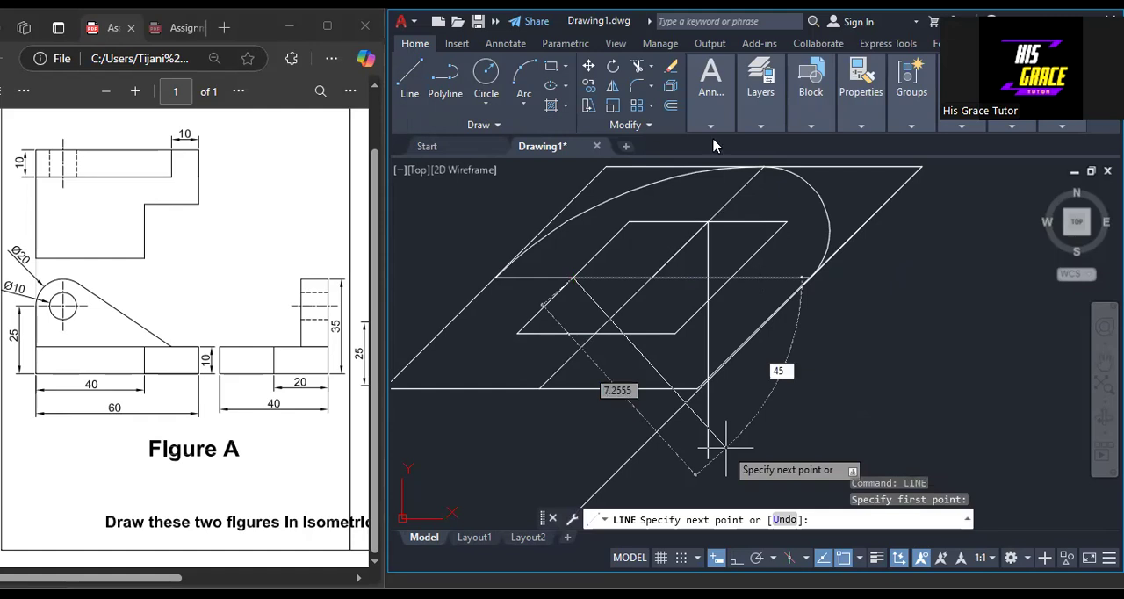
key("Return")
key("Return")
Trim the overshooting lower ends of the vertical and diagonal construction lines at their intersection.
left_click(640, 70)
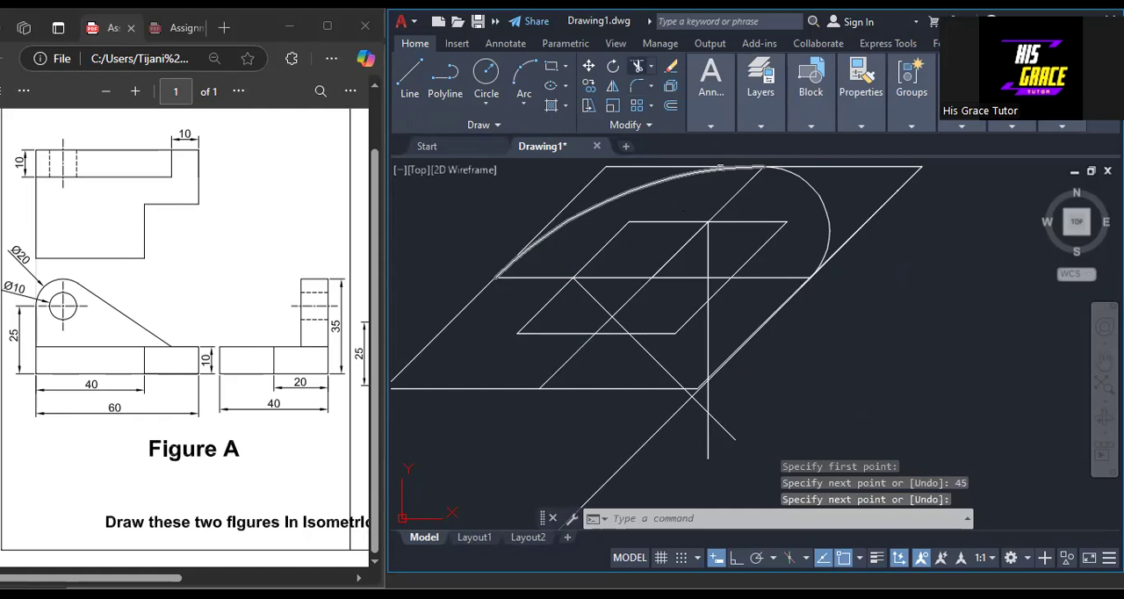
right_click(841, 376)
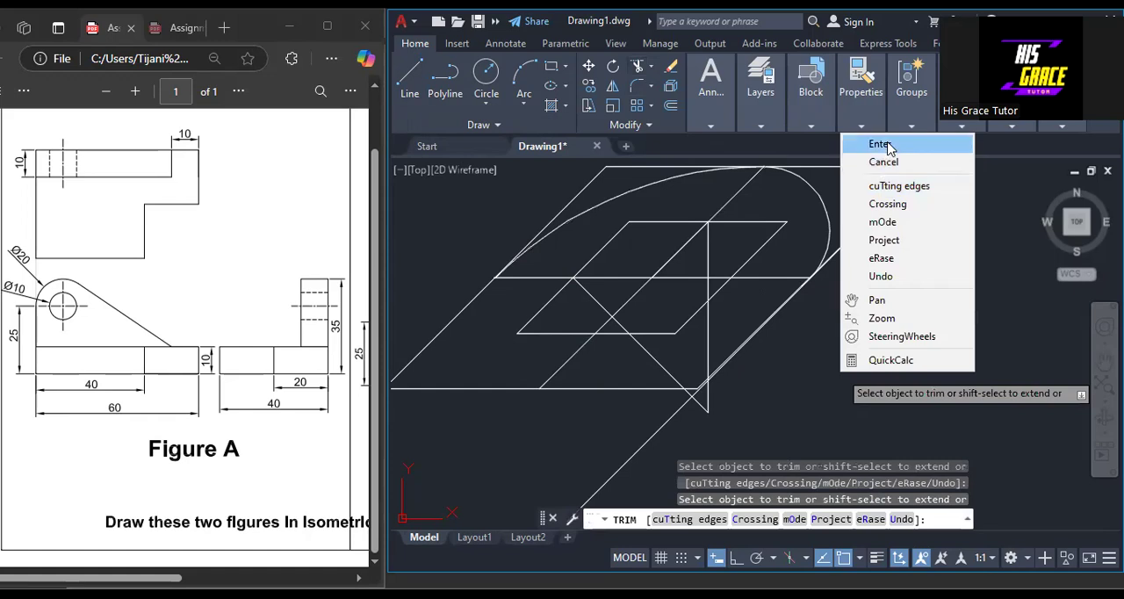
left_click(881, 144)
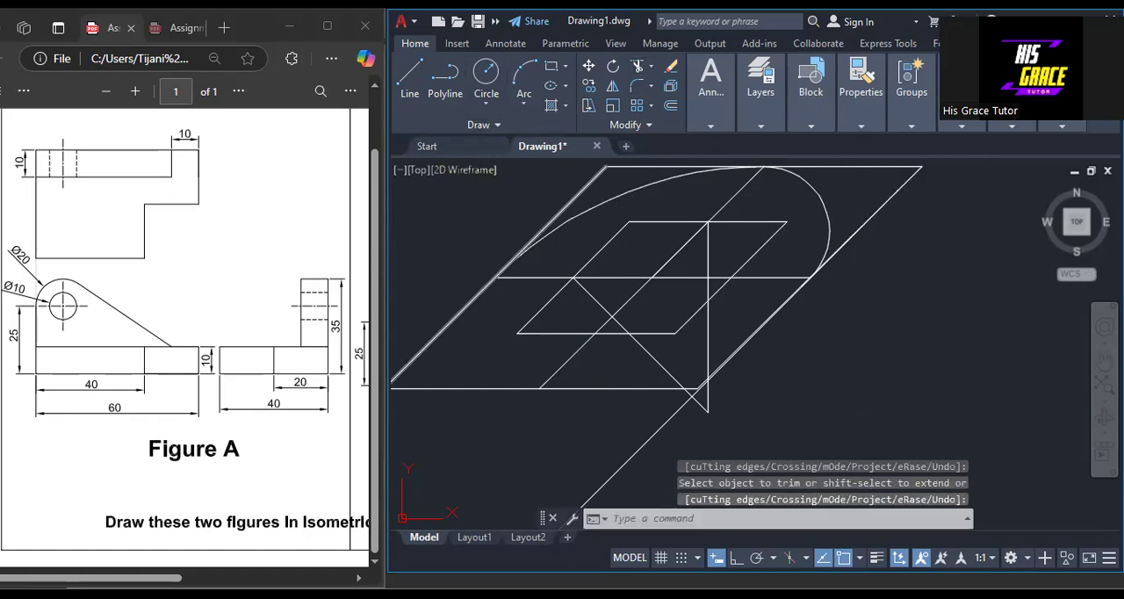
Draw a construction line about 8.1 units long up-left at 135° from the midpoint of the inner rhombus's right side.
middle_click_drag(614, 248, 660, 366)
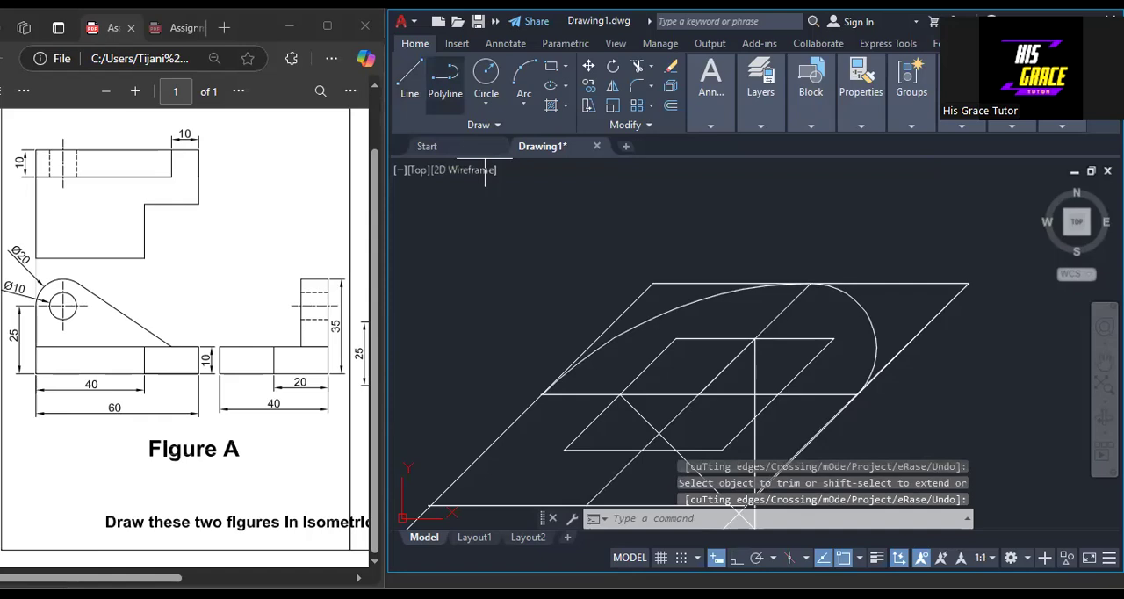
type("l")
key("Return")
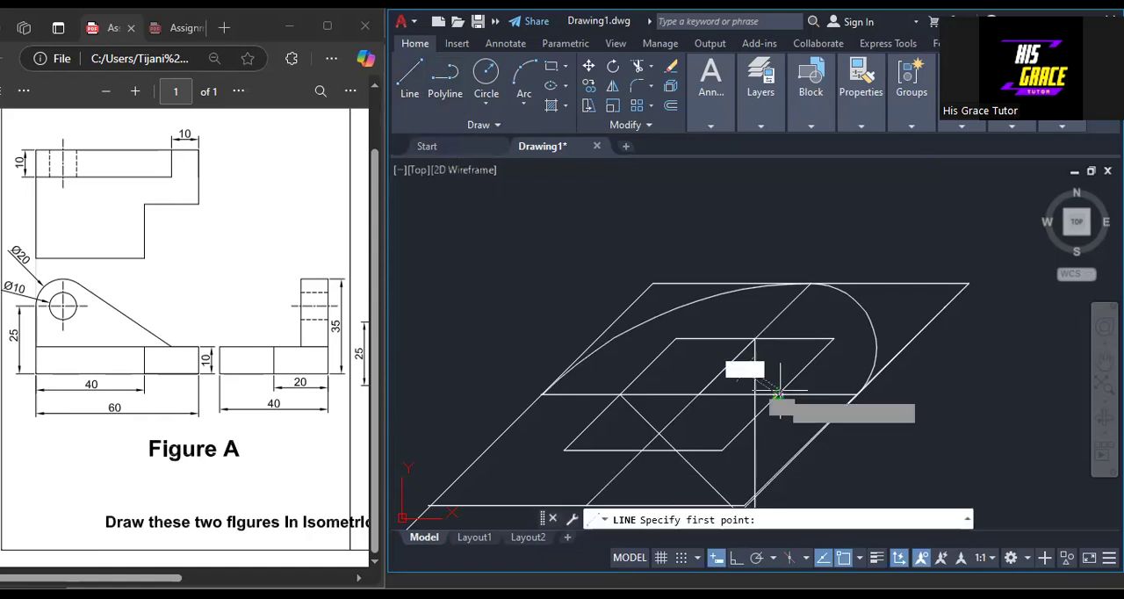
left_click(778, 393)
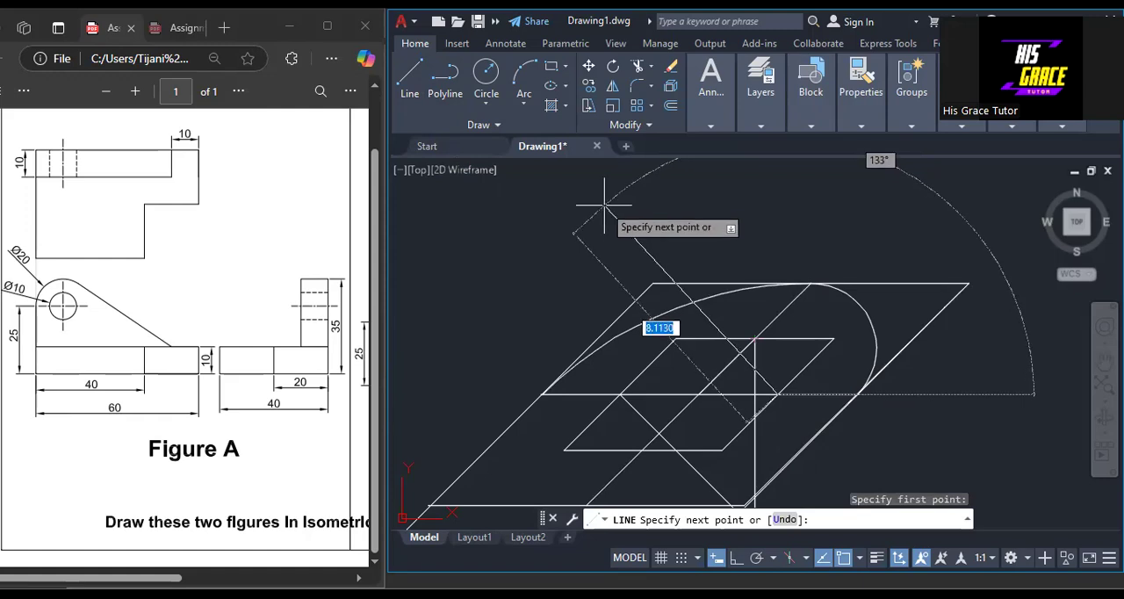
key("Tab")
type("135")
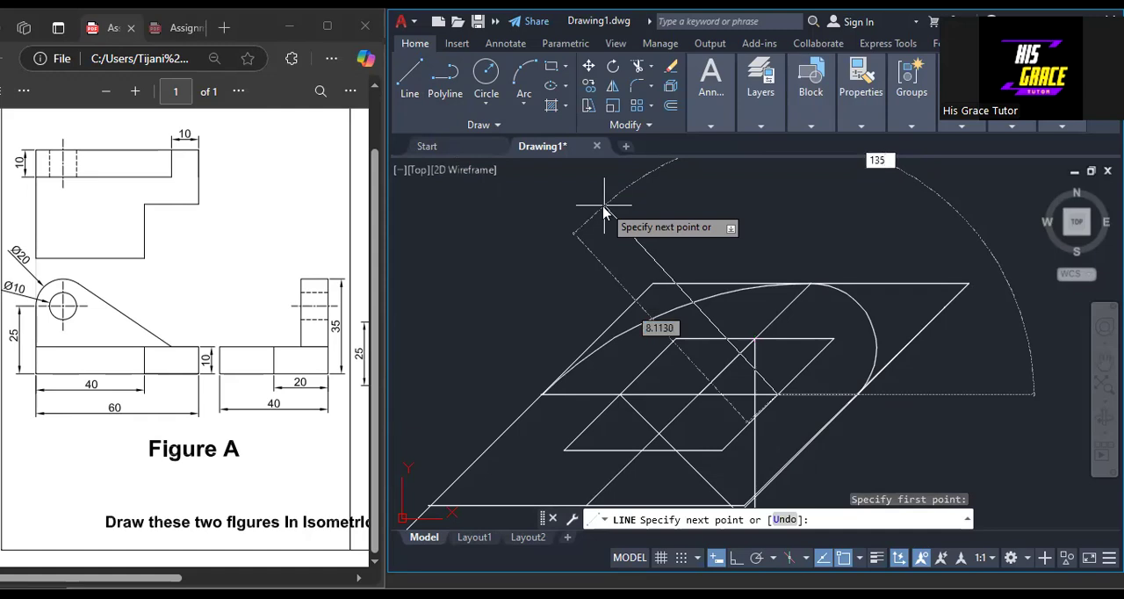
key("Return")
right_click(595, 209)
left_click(639, 215)
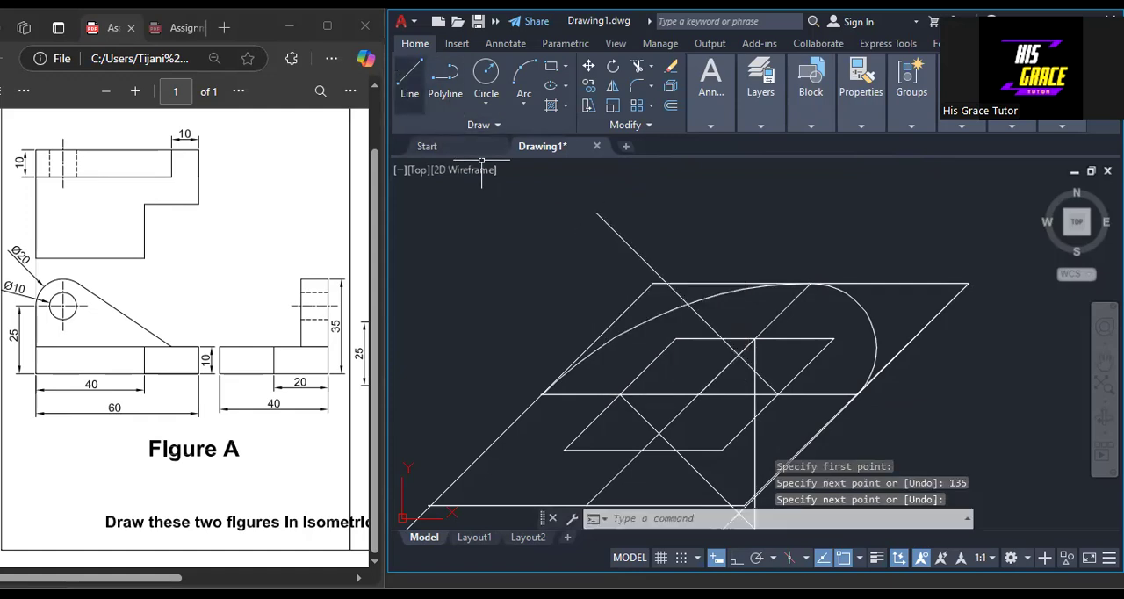
Draw a vertical construction line about 7.4 units long upward at 90° from the midpoint of the inner rhombus's bottom edge.
right_click(441, 216)
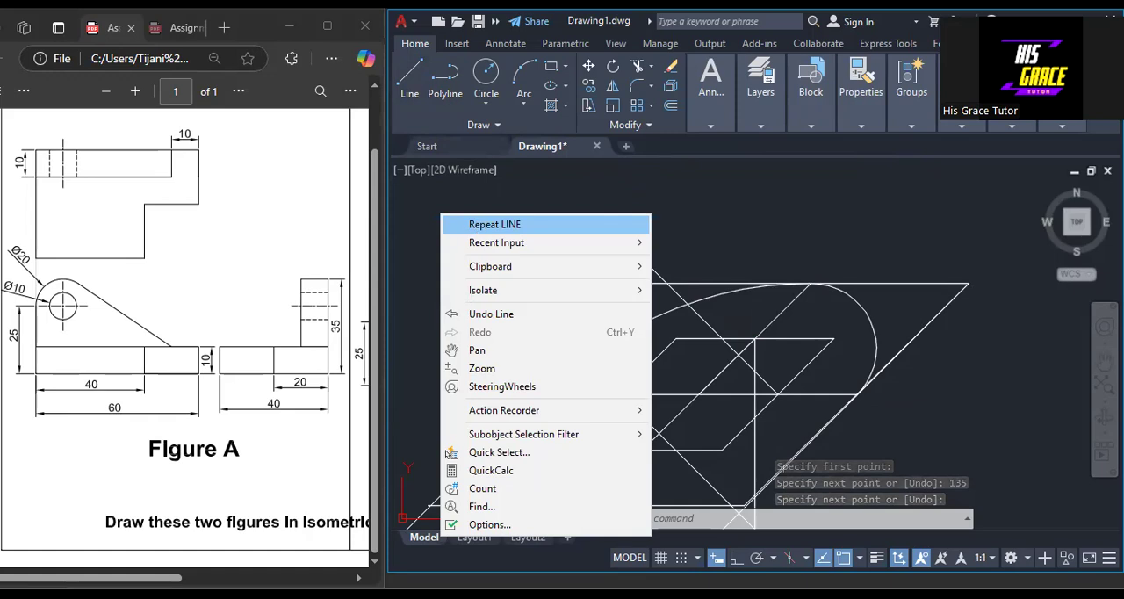
left_click(492, 225)
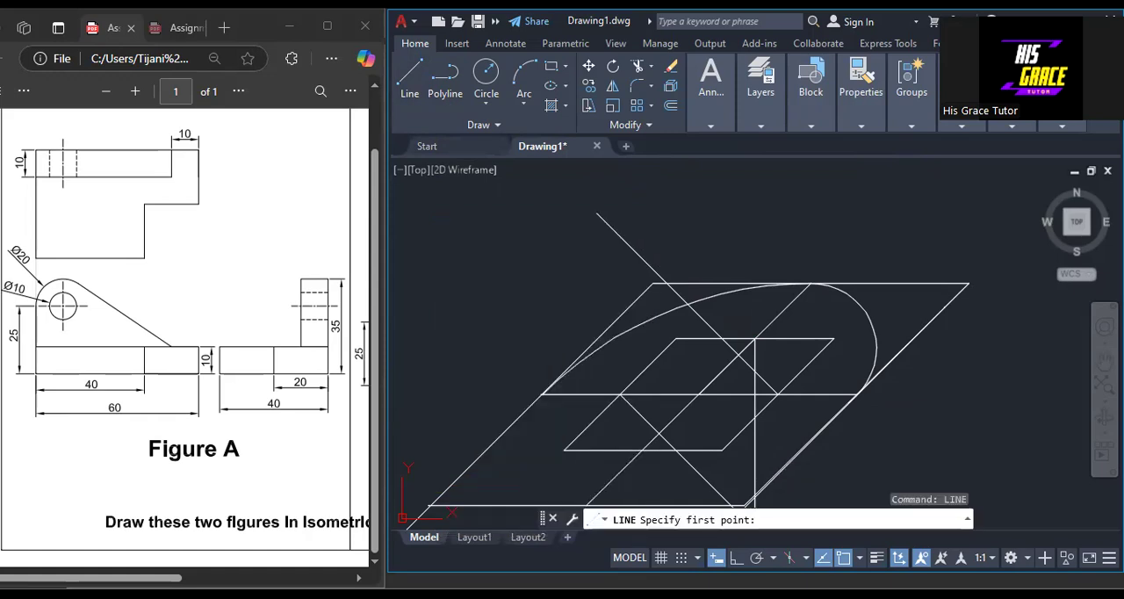
left_click(598, 213)
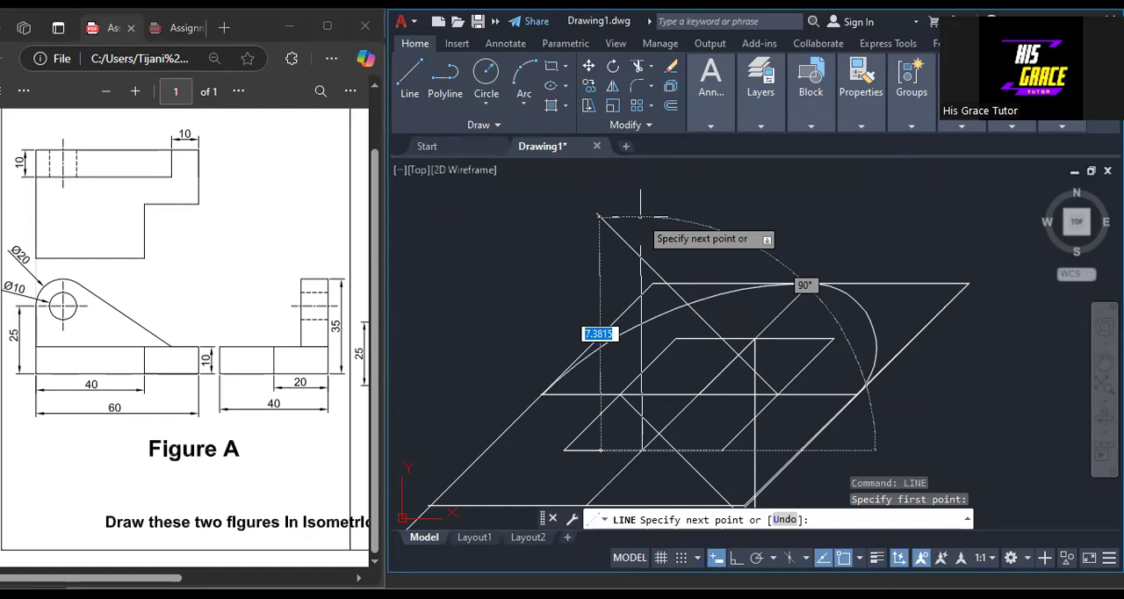
key("Tab")
type("90")
key("Return")
right_click(641, 217)
left_click(651, 227)
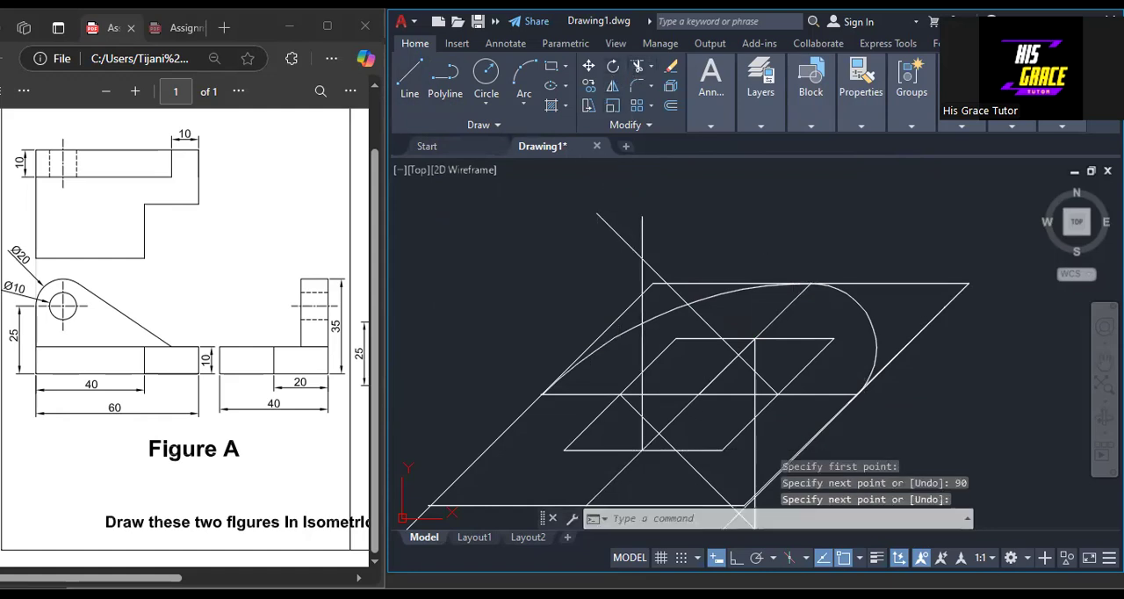
Trim the overshooting upper ends of the vertical and diagonal construction lines at their intersection.
left_click(618, 234)
left_click(642, 226)
right_click(641, 220)
left_click(650, 231)
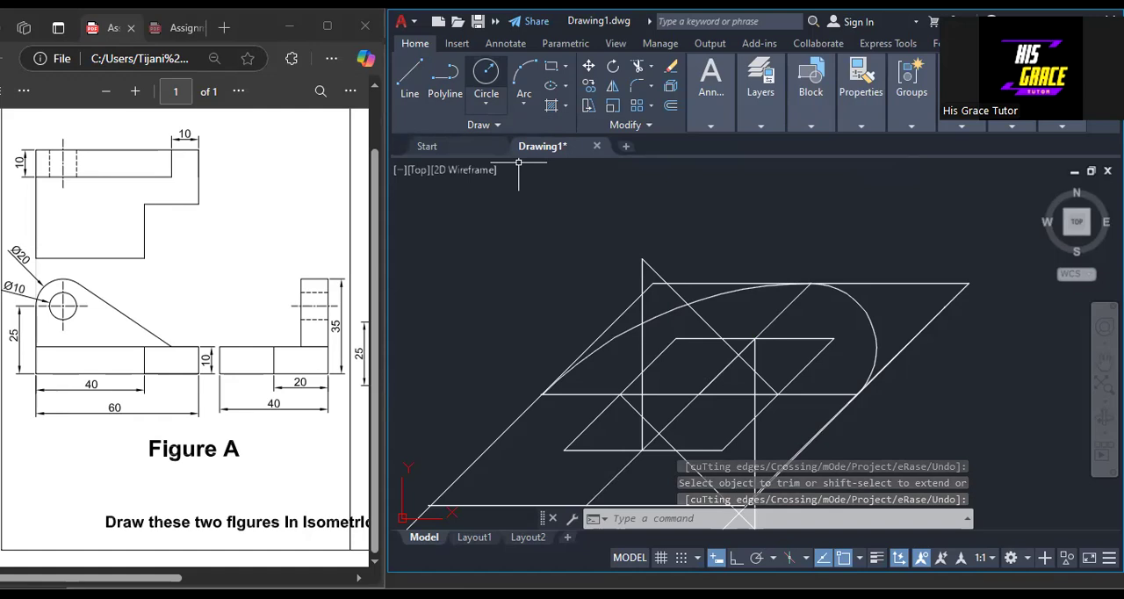
Draw a circle of about 6.06 radius from the upper construction apex to the inner rhombus's bottom midpoint and trim it to the lower ellipse arc.
left_click(485, 74)
left_click(642, 259)
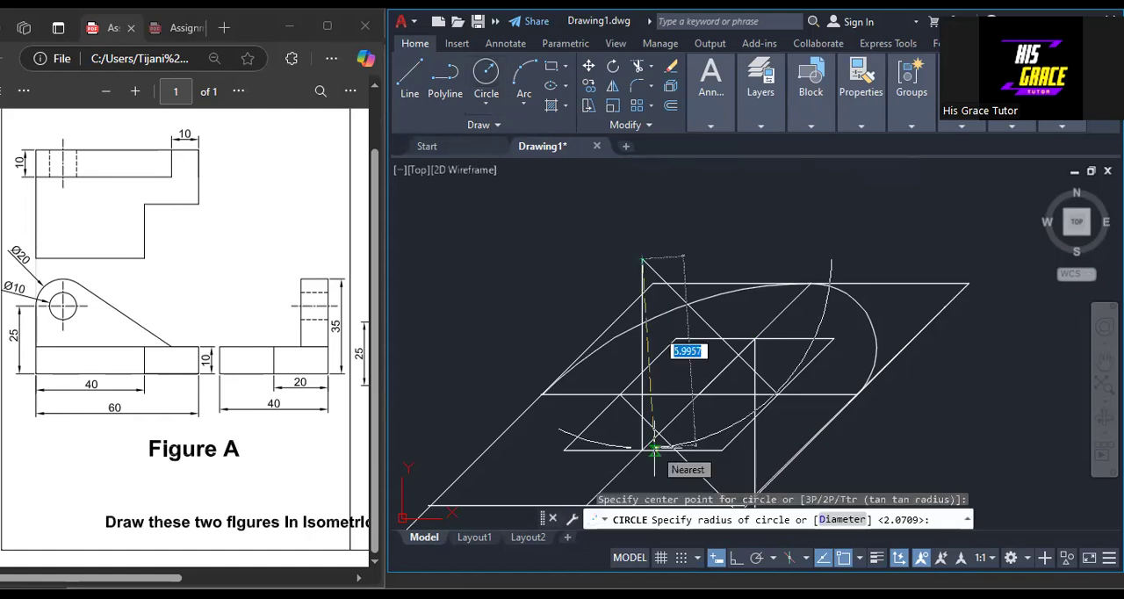
left_click(641, 451)
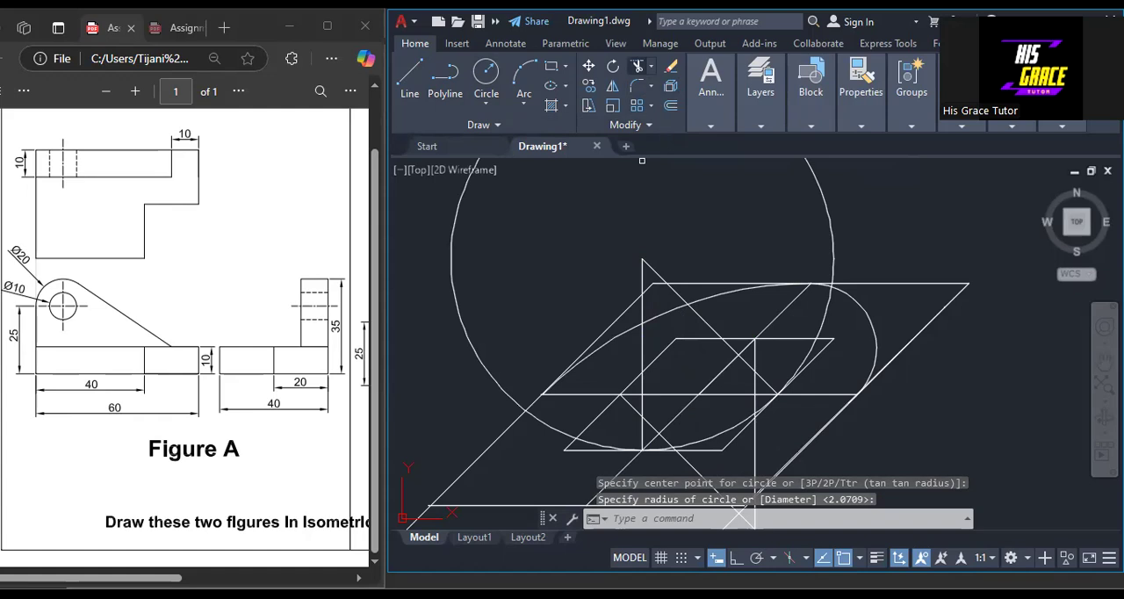
right_click(570, 251)
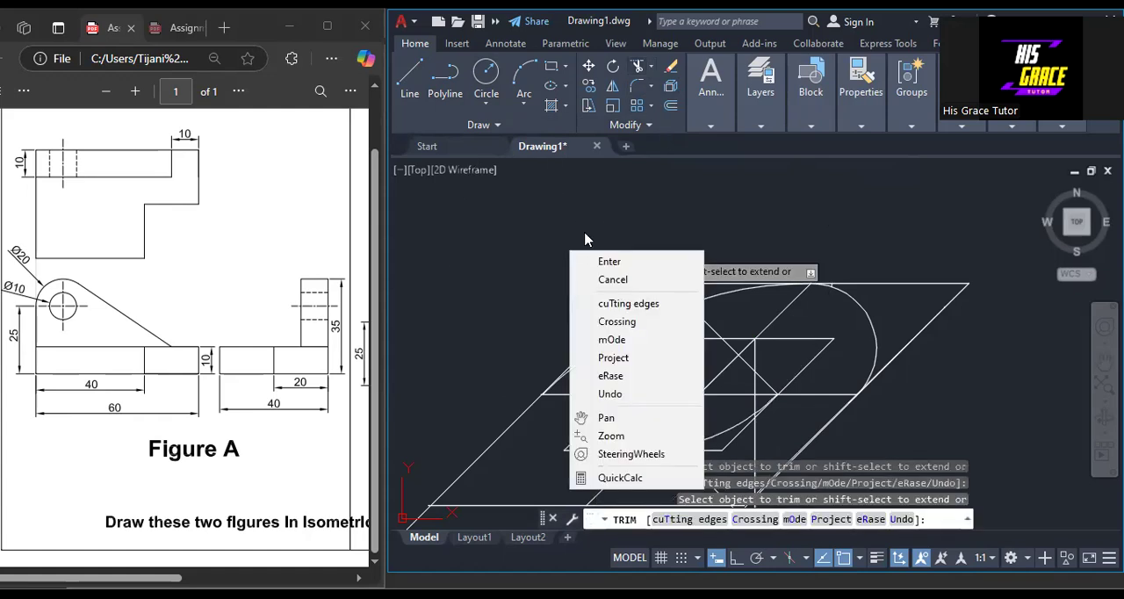
left_click(601, 266)
scroll(602, 253, "down", 3)
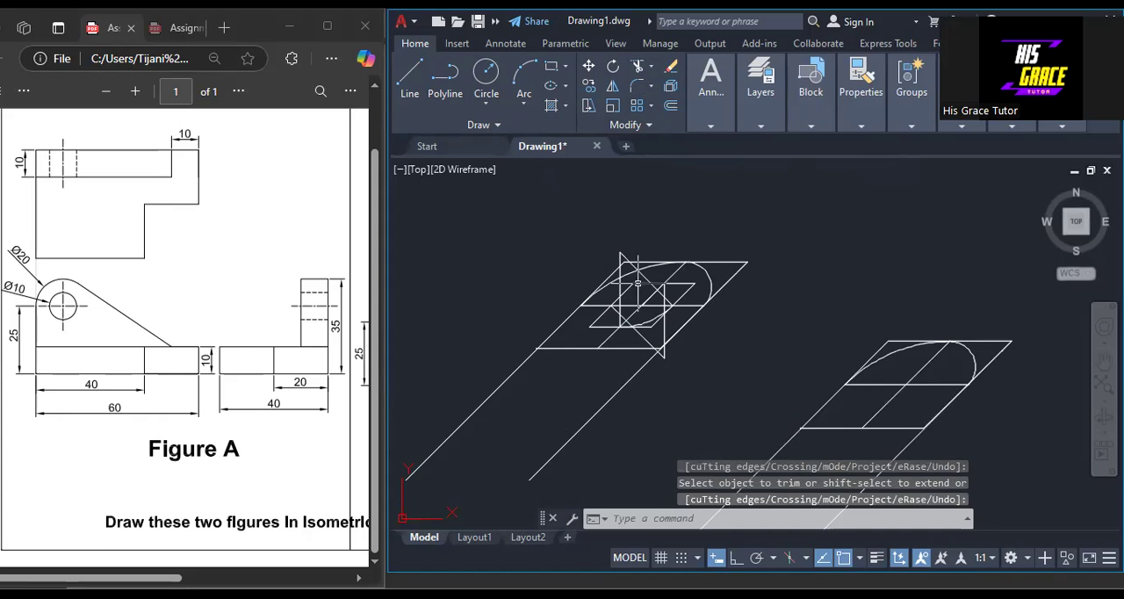
Draw a circle of about 6.06 radius centred on the lower construction apex, passing through the midpoint of the inner rhombus's top edge.
scroll(654, 312, "up", 3)
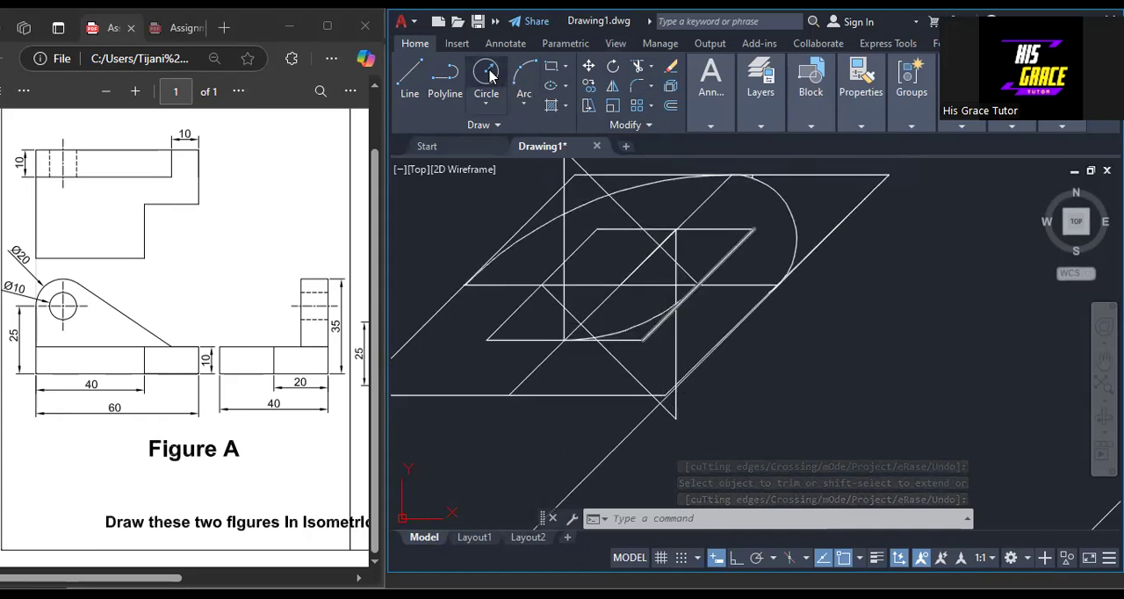
left_click(665, 314)
type("c")
key("Return")
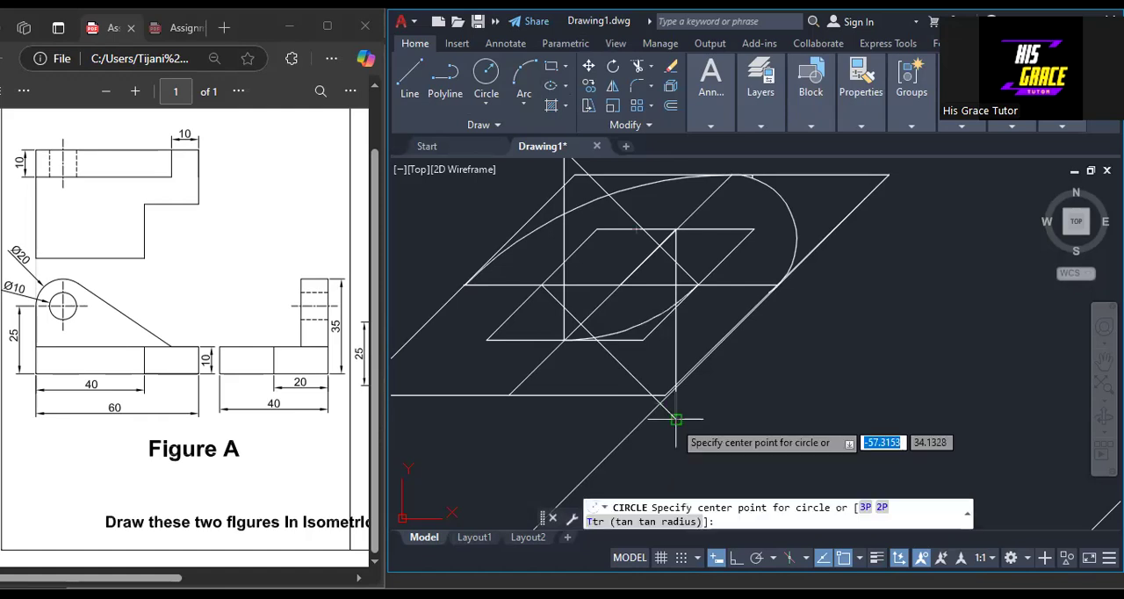
left_click(676, 420)
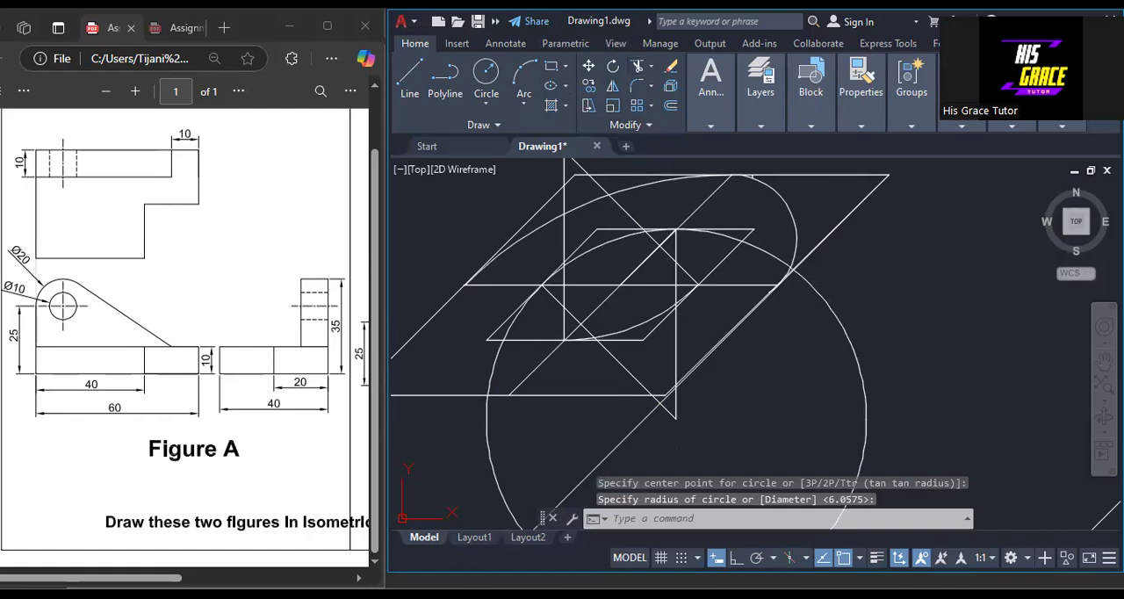
Trim the large lower circle to the upper ellipse arc between the midpoints of the inner rhombus's left side and top edge.
type("tr")
key("Return")
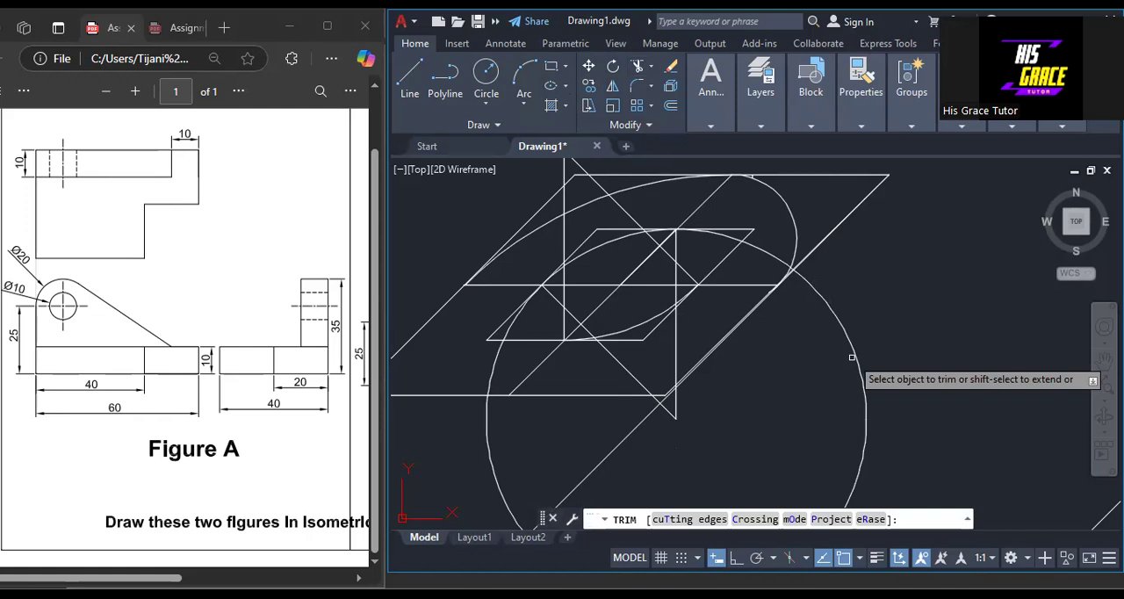
left_click(851, 357)
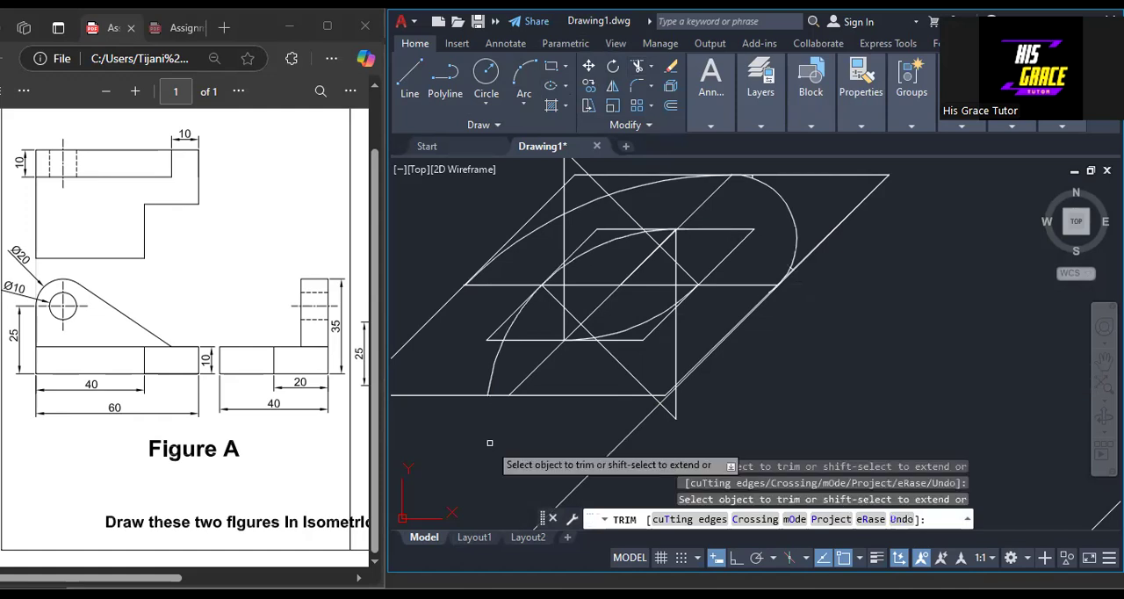
left_click(502, 349)
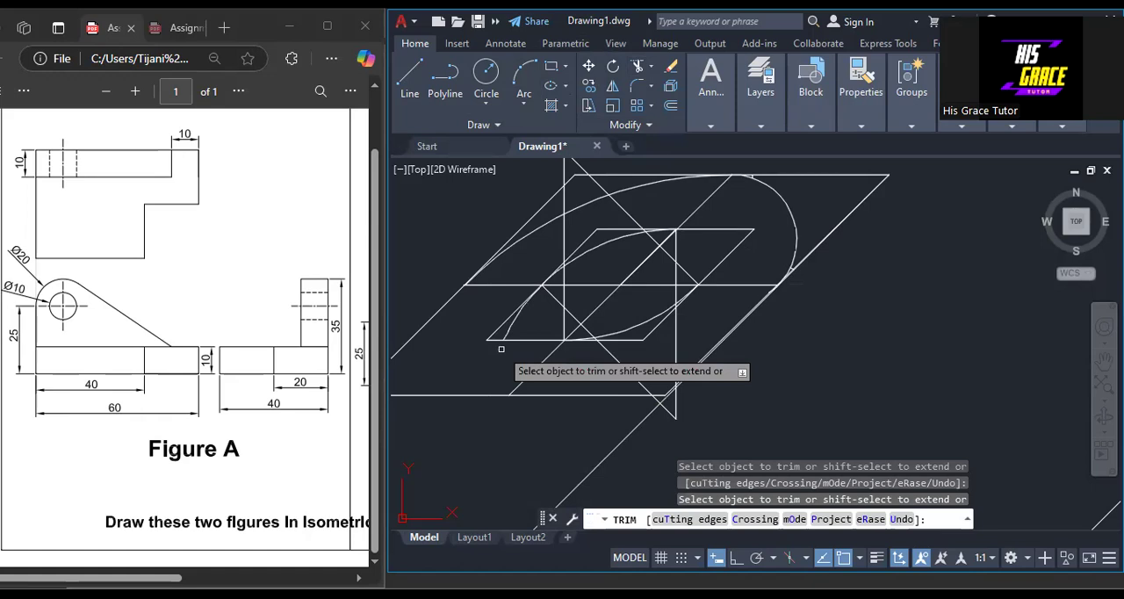
right_click(462, 243)
left_click(492, 251)
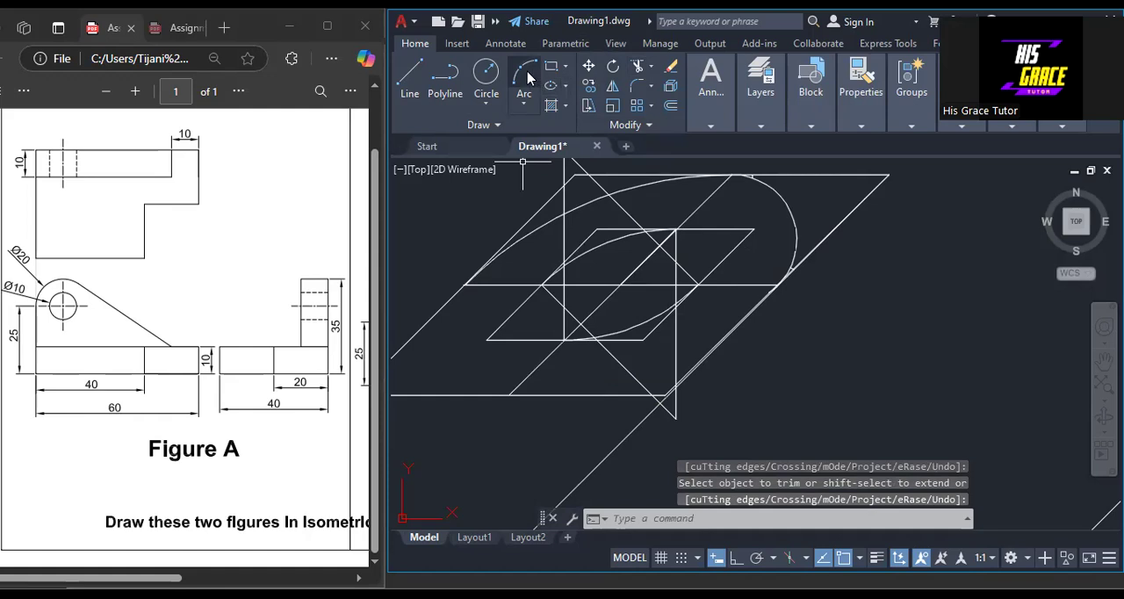
Draw a circle of about 1.06 radius where the right vertical crosses the upper diagonal, and trim it to the ellipse's right-end arc.
left_click(487, 73)
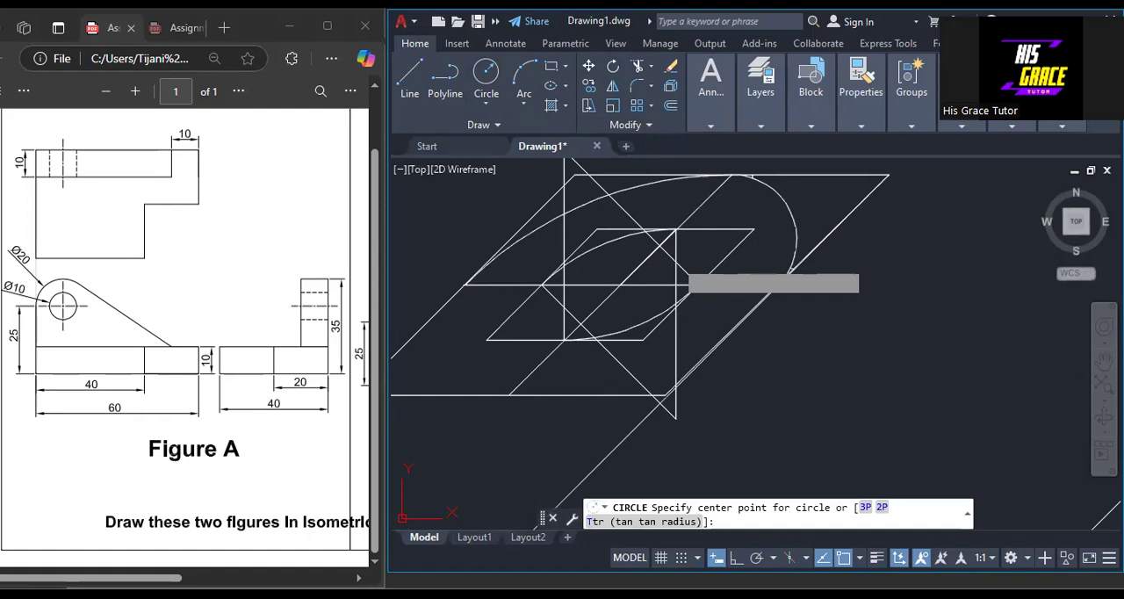
left_click(676, 262)
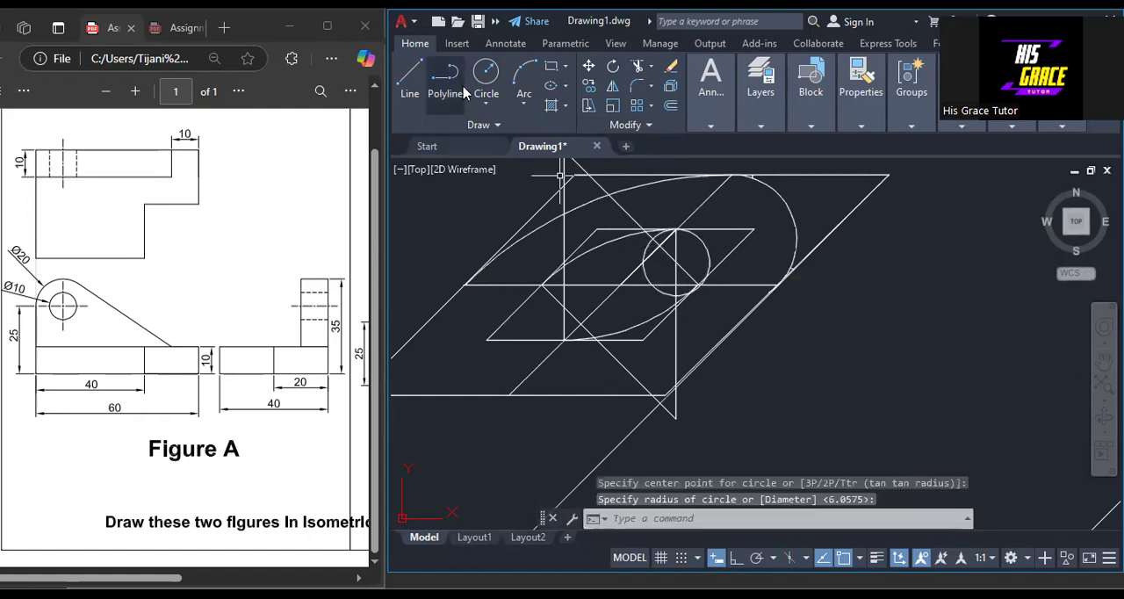
scroll(653, 286, "up", 4)
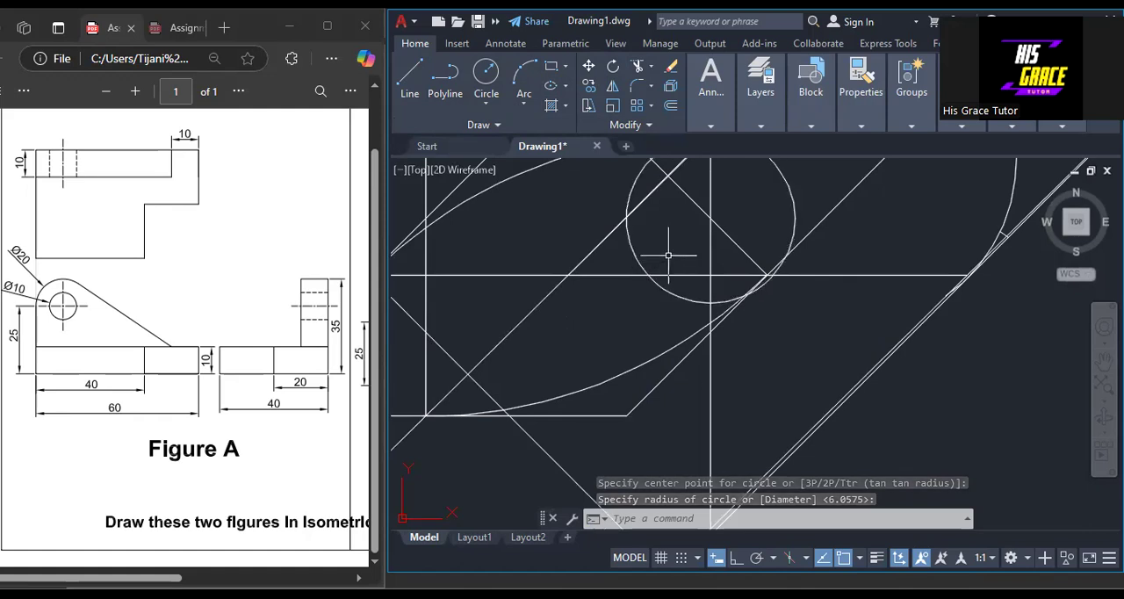
scroll(670, 255, "down", 4)
scroll(670, 255, "up", 4)
middle_click_drag(641, 219, 628, 317)
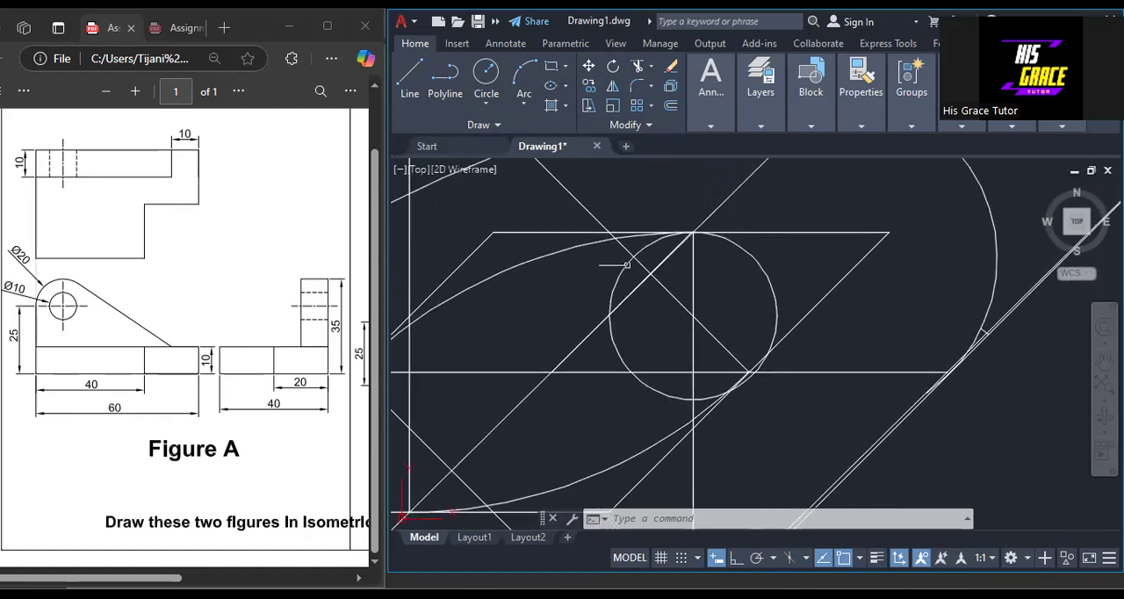
left_click(637, 66)
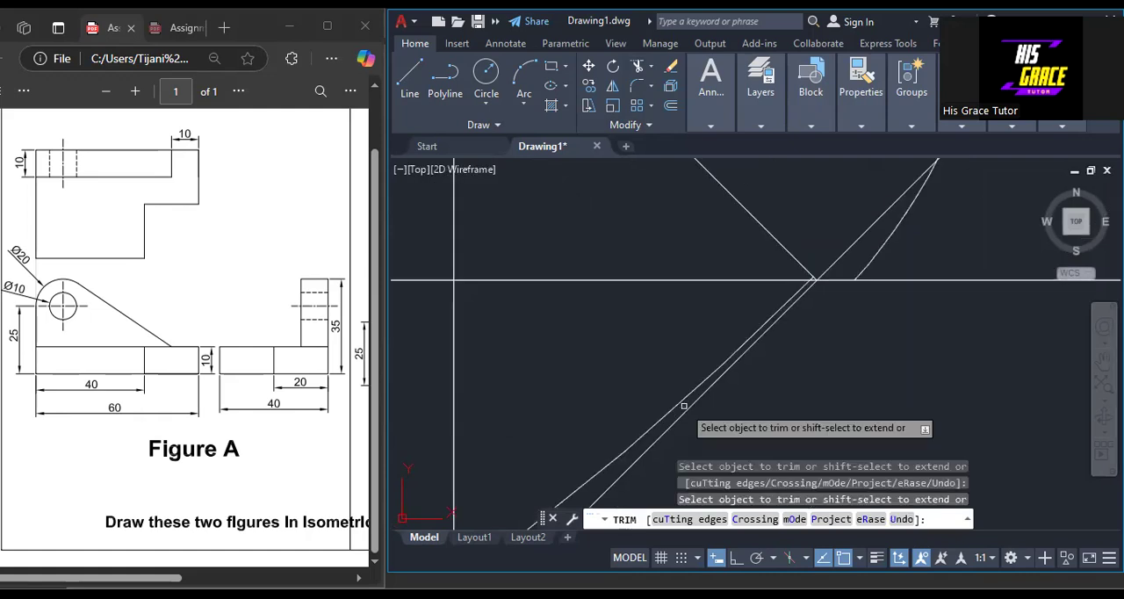
key("Return")
Stretch the lower end of the small right arc to meet the large lower arc at the inner rhombus's right-side midpoint.
scroll(814, 290, "down", 6)
left_click(816, 290)
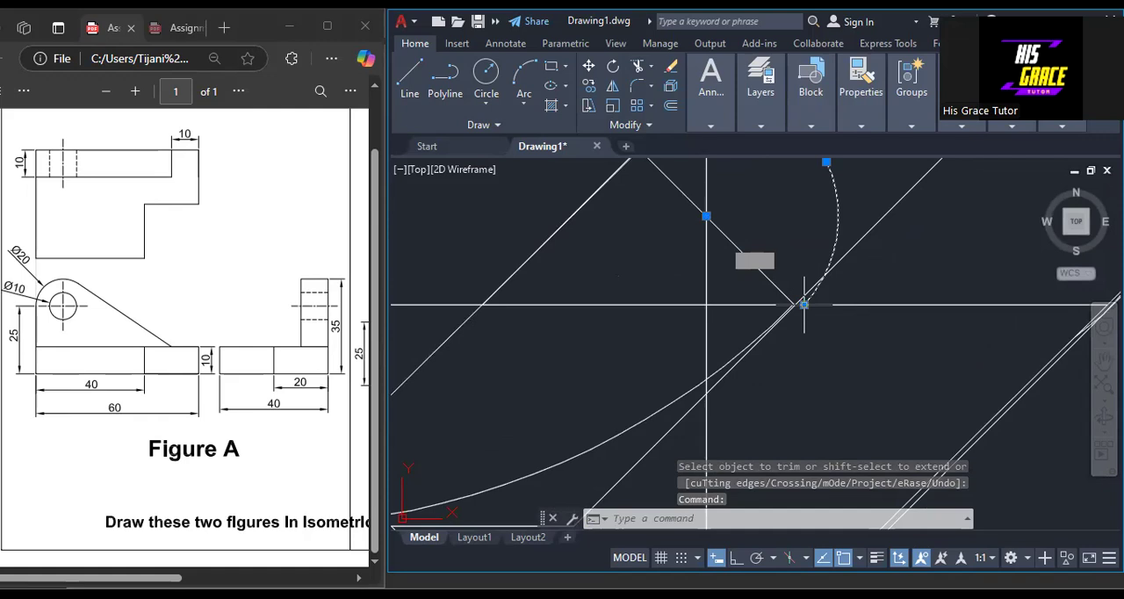
left_click(804, 303)
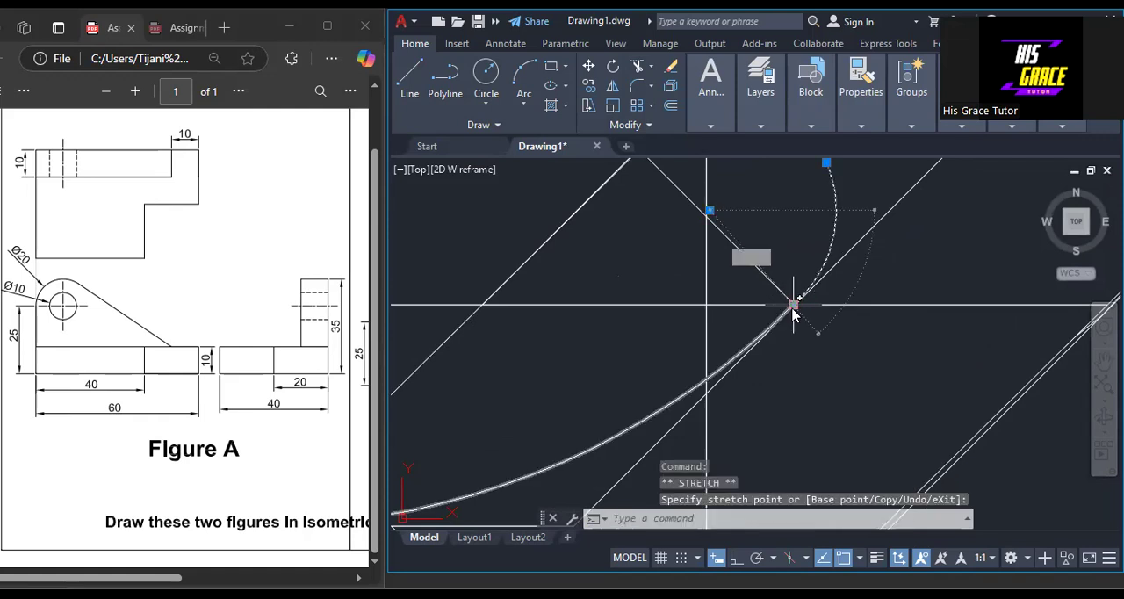
mouse_move(794, 307)
key("Escape")
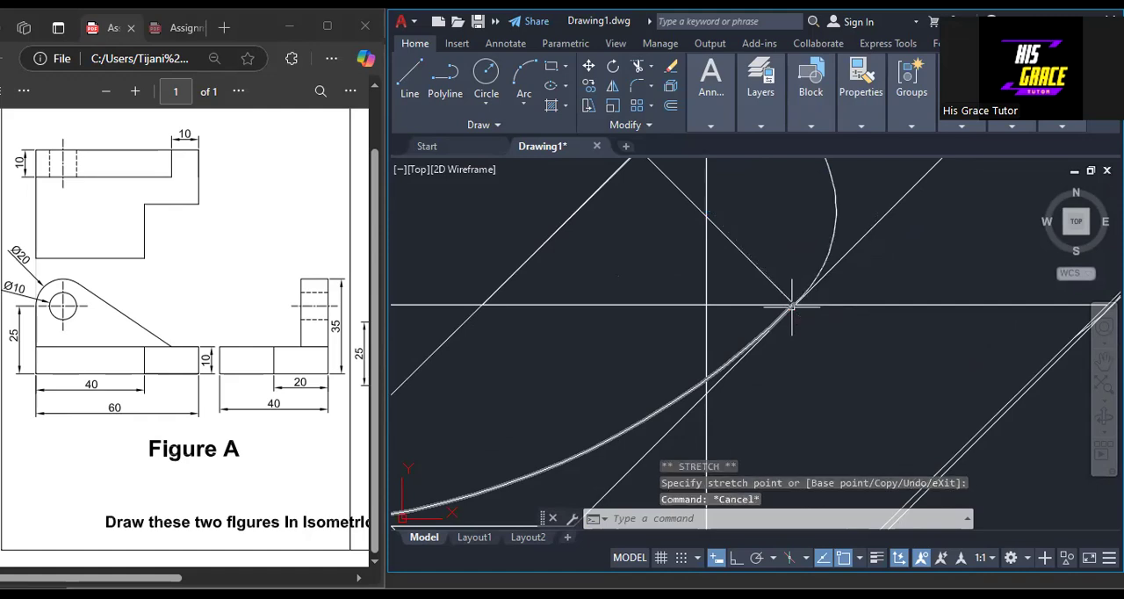
scroll(794, 304, "down", 3)
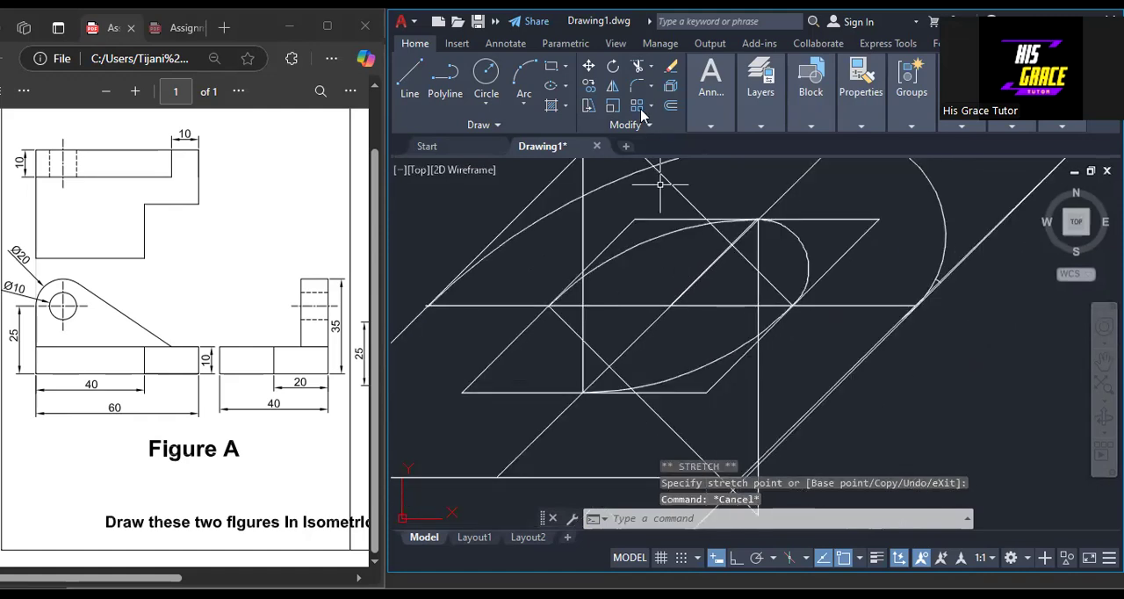
Draw a circle of about 1 unit radius where the left vertical crosses the lower diagonal, and trim it to the ellipse's left-end arc.
left_click(489, 77)
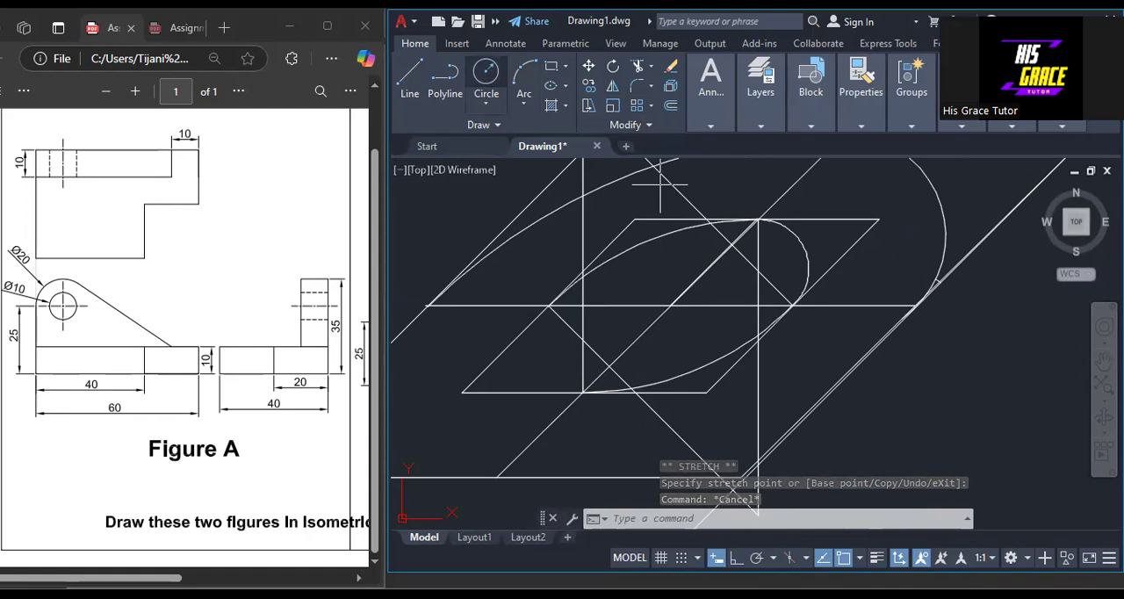
left_click(583, 340)
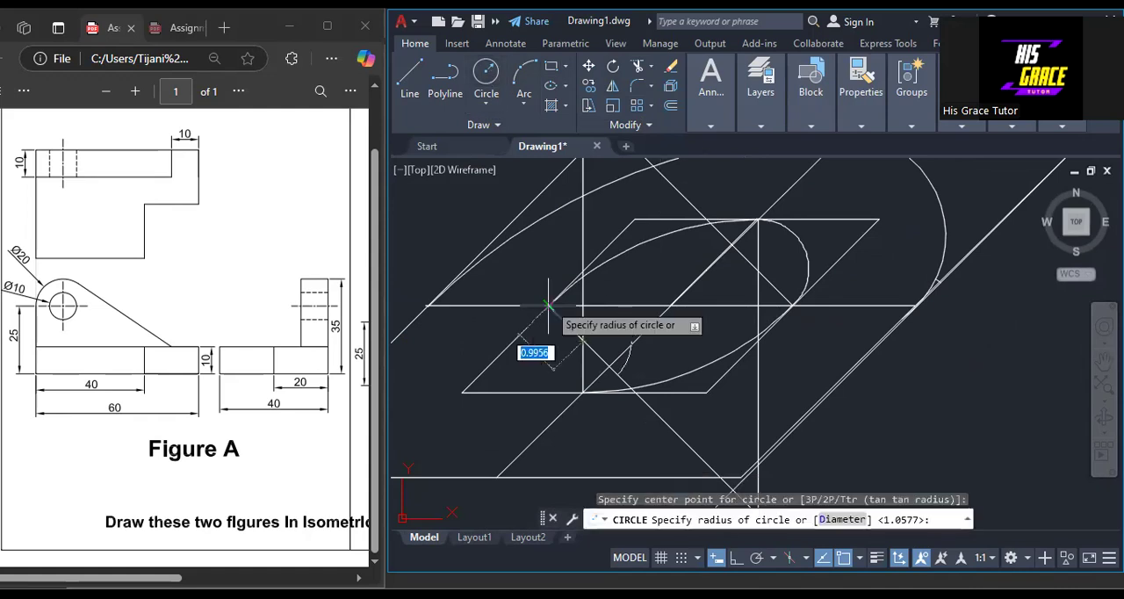
left_click(536, 335)
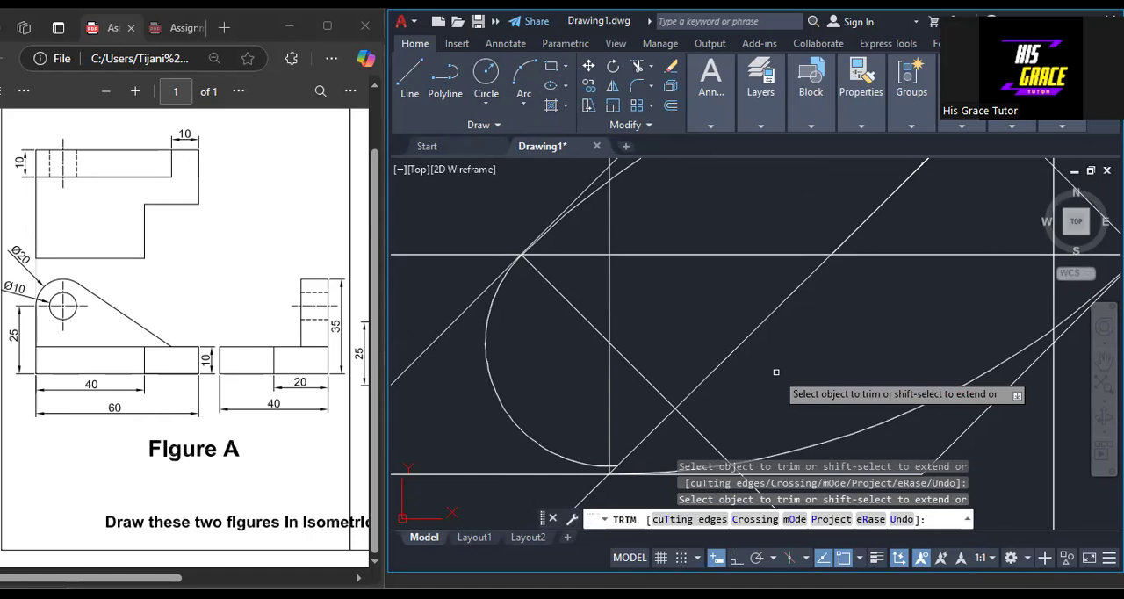
right_click(620, 397)
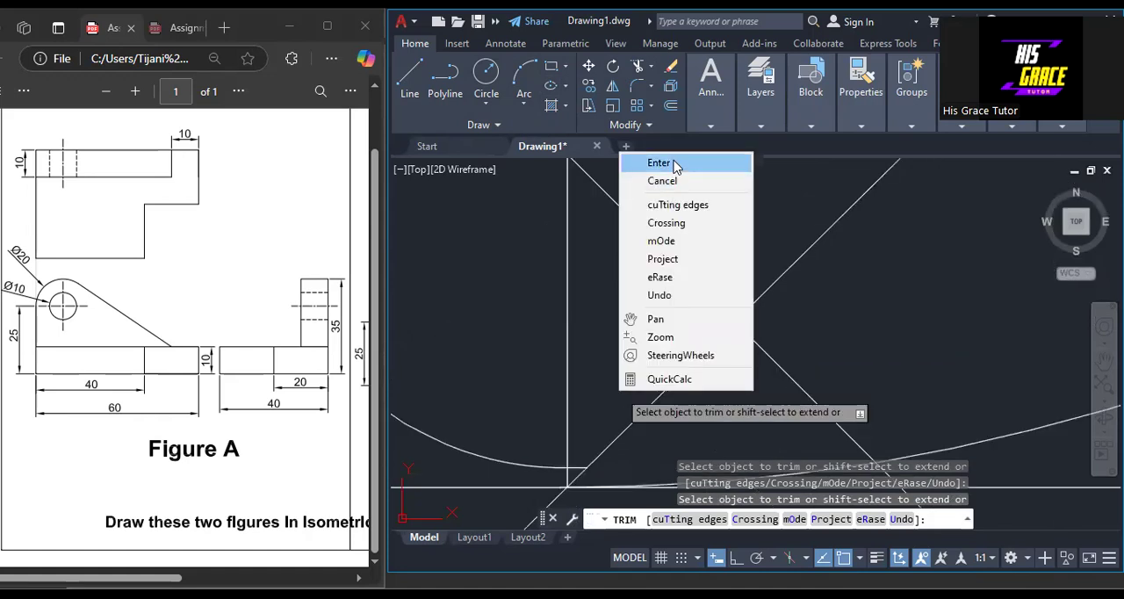
left_click(639, 159)
Stretch the lower end of the small left arc to the midpoint of the inner rhombus's bottom edge.
scroll(606, 465, "up", 4)
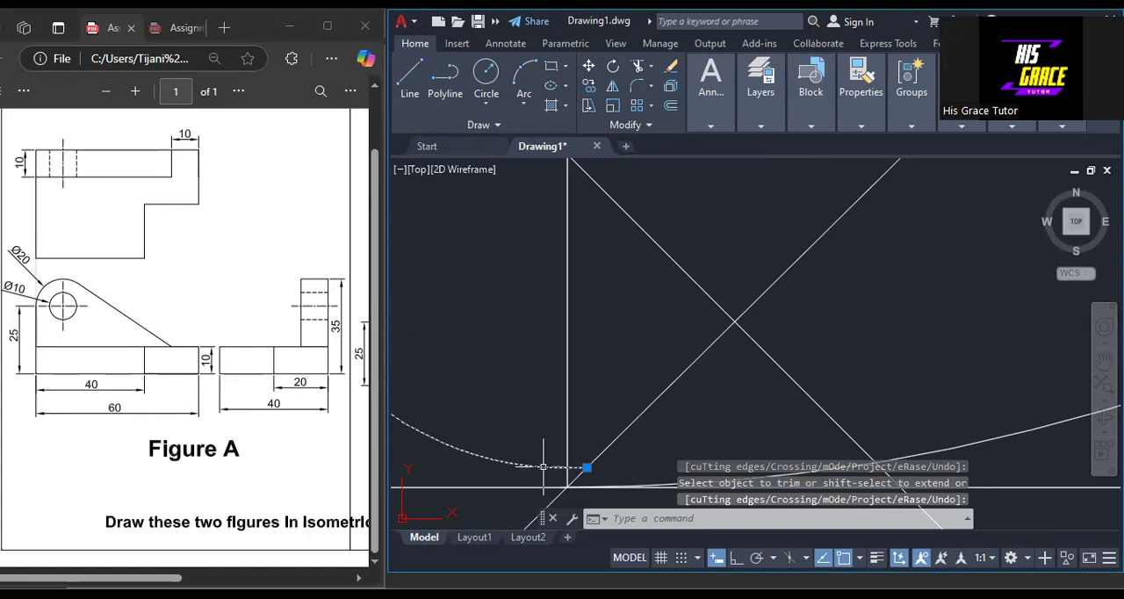
left_click(586, 467)
left_click(586, 467)
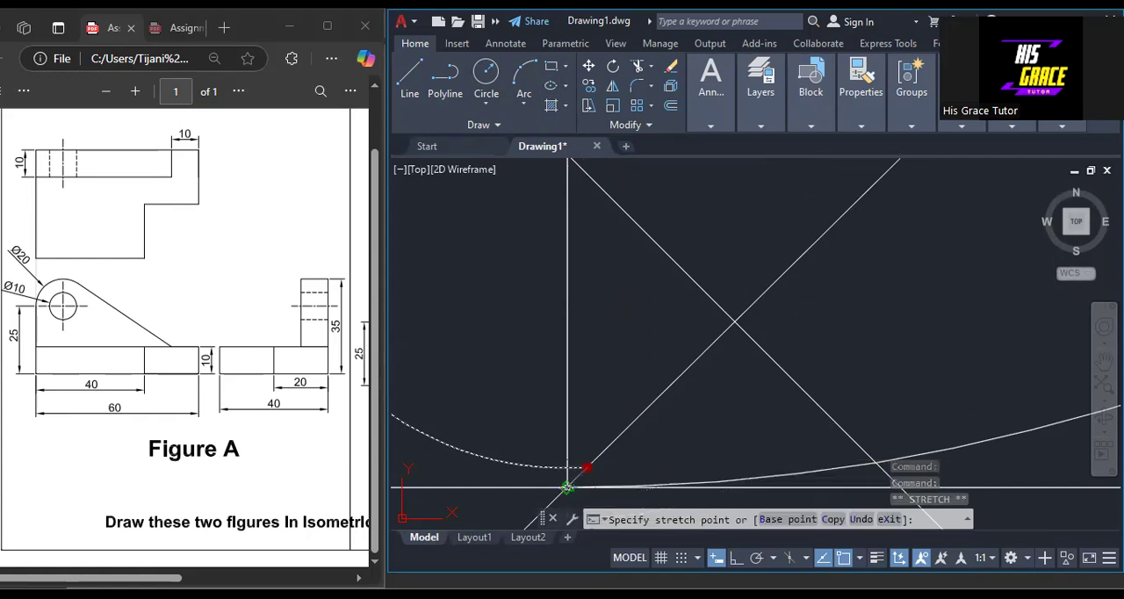
left_click(567, 488)
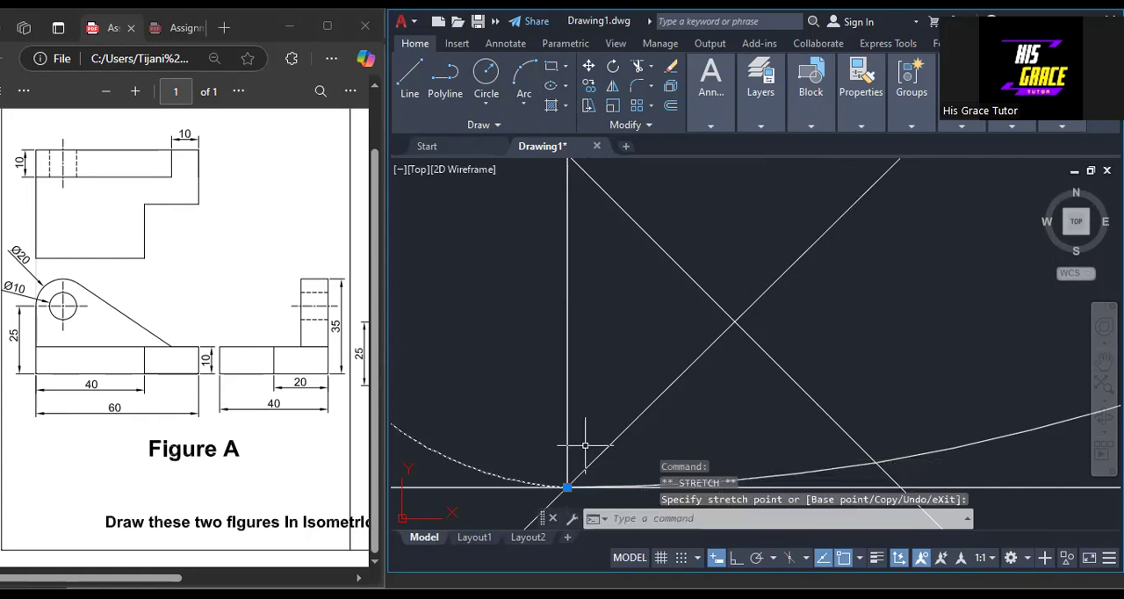
key("Escape")
scroll(585, 446, "down", 4)
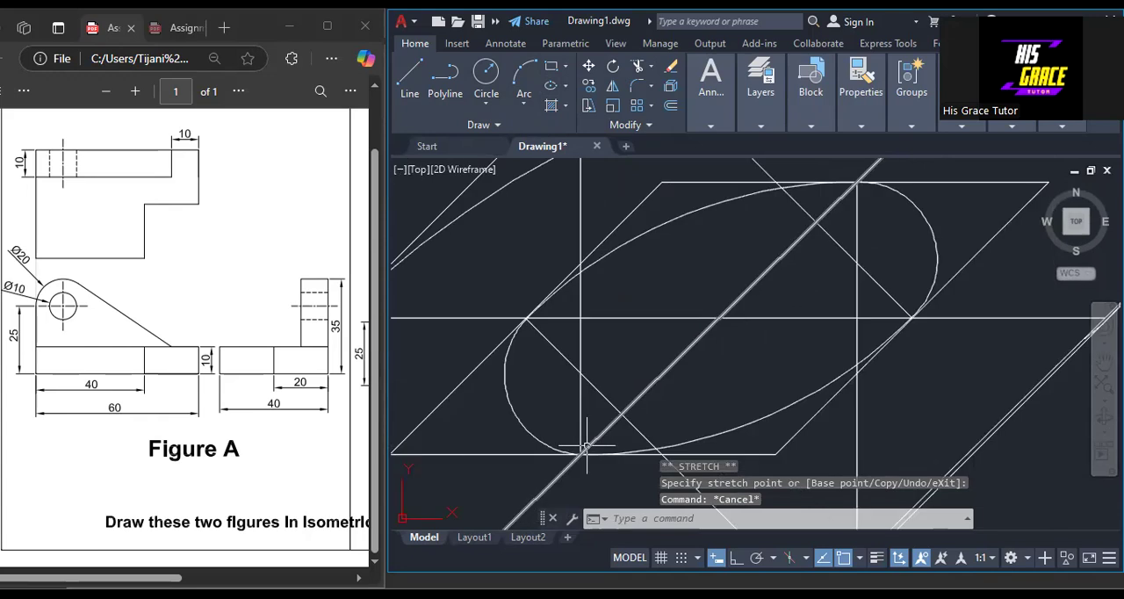
Erase the construction lines, rhombus edges and leftover short line around the lug's hole ellipse, keeping the ellipse and the lug outline.
scroll(778, 461, "down", 2)
middle_click_drag(974, 438, 918, 388)
scroll(913, 388, "down", 2)
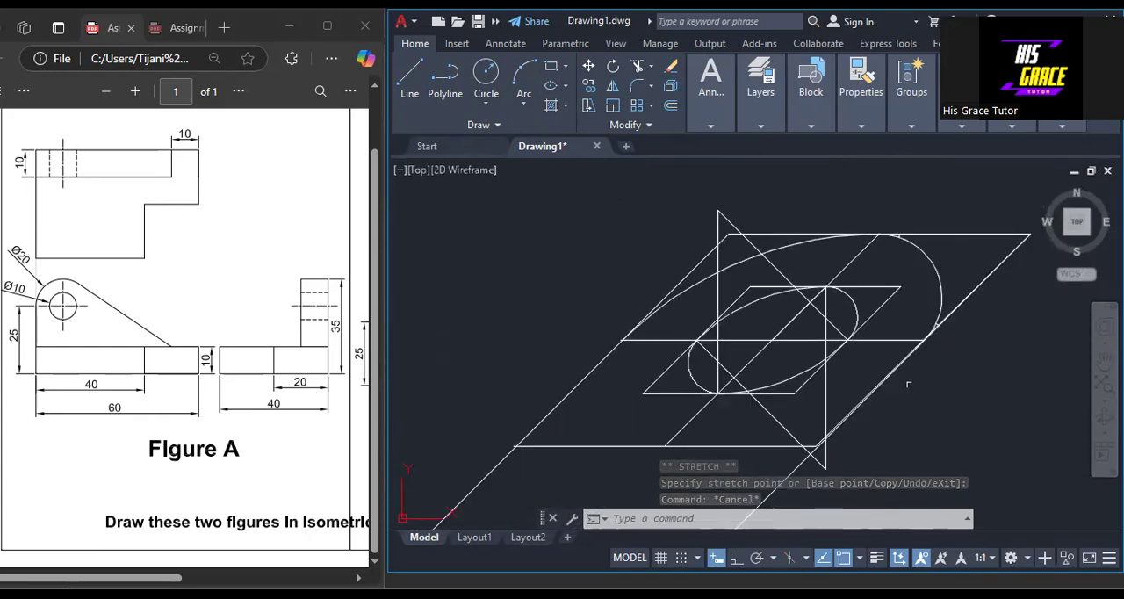
left_click(824, 398)
left_click(751, 395)
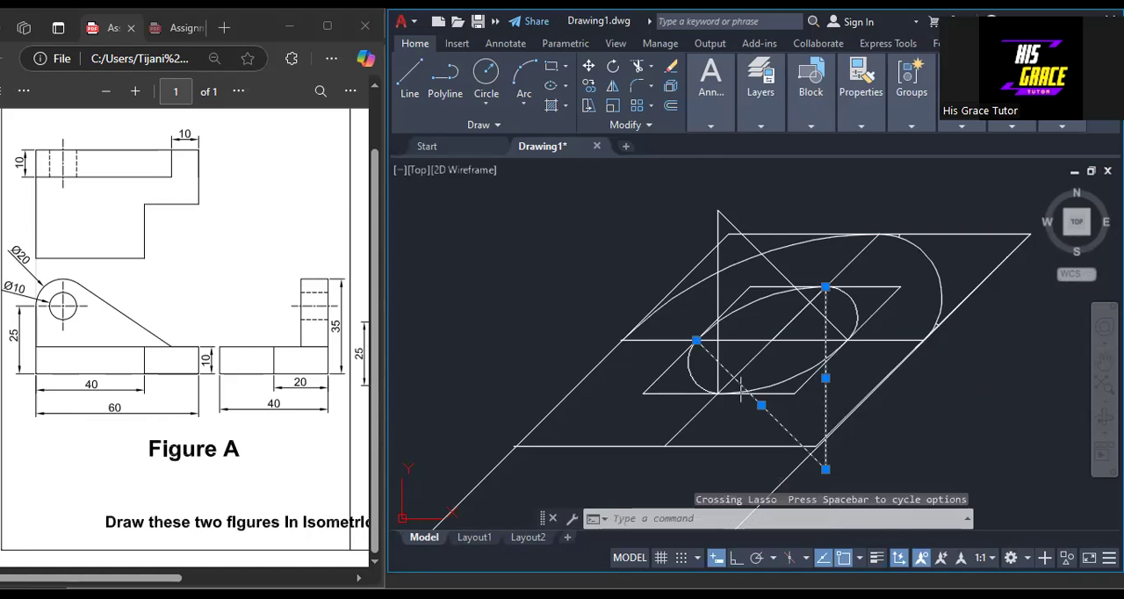
left_click(742, 211)
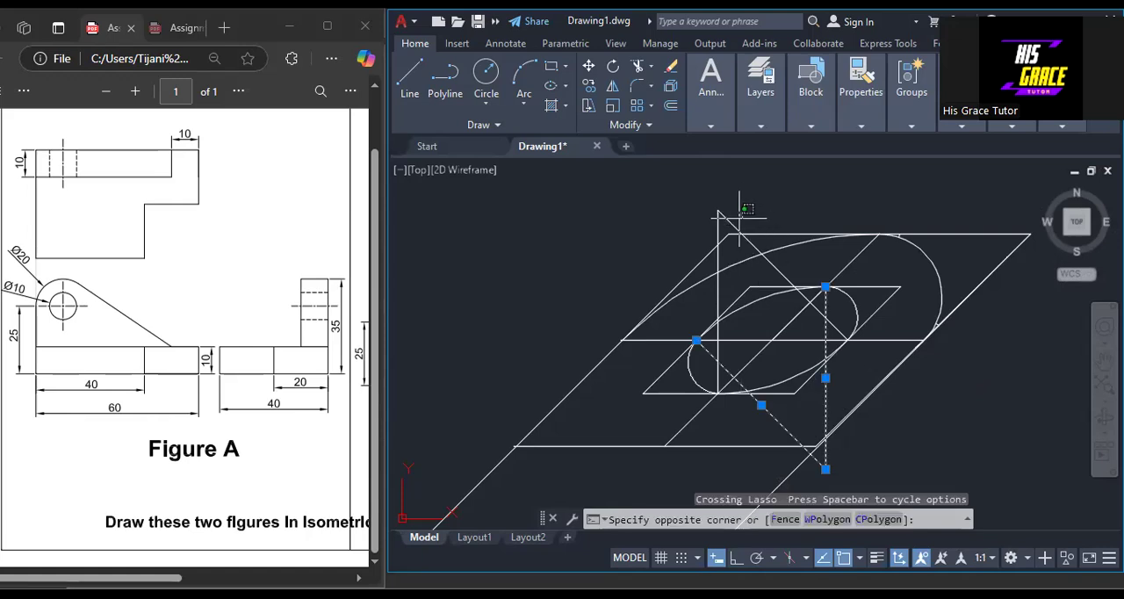
left_click_drag(729, 217, 726, 220)
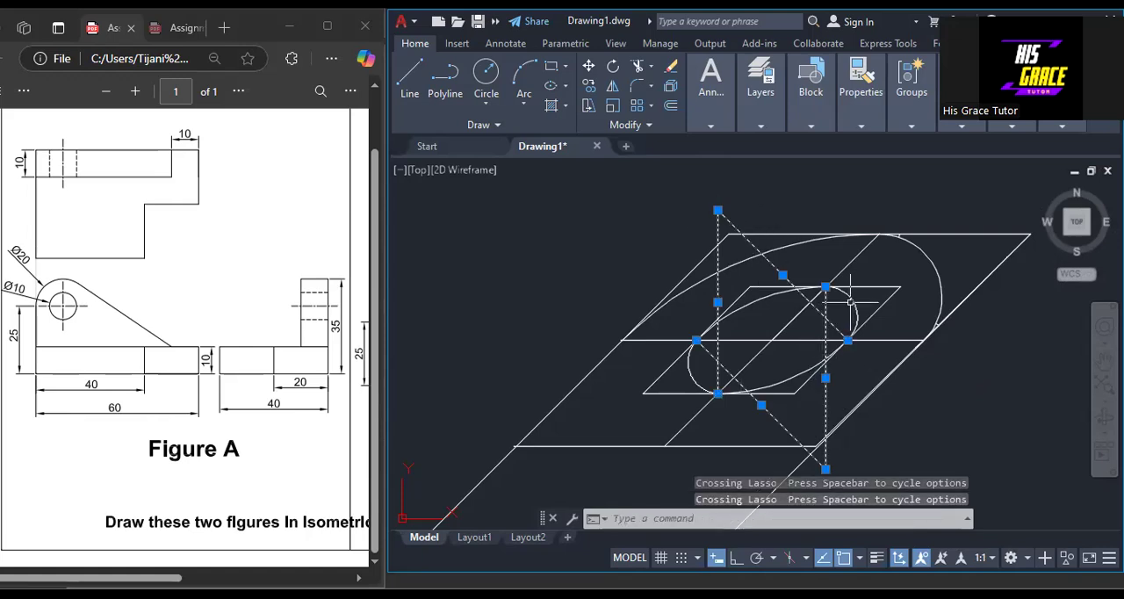
left_click(873, 287)
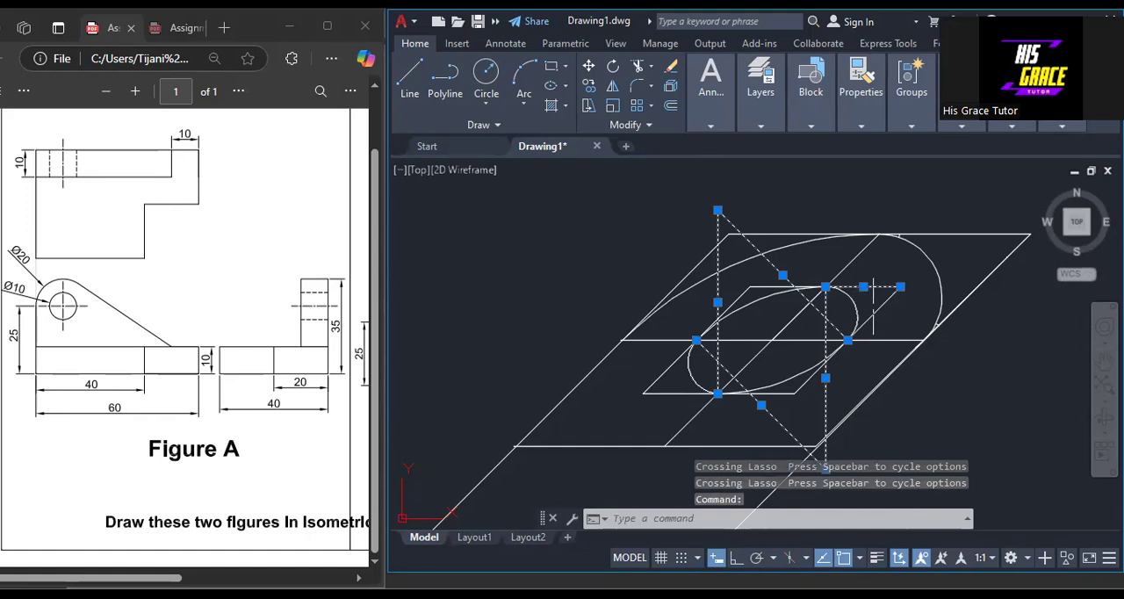
left_click(872, 308)
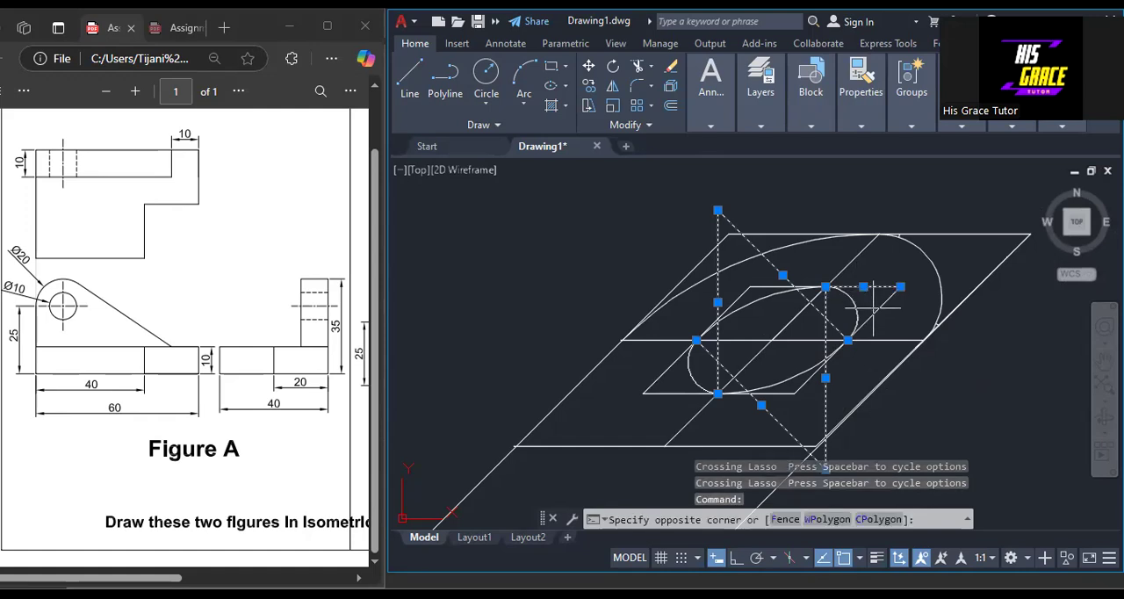
left_click(785, 323)
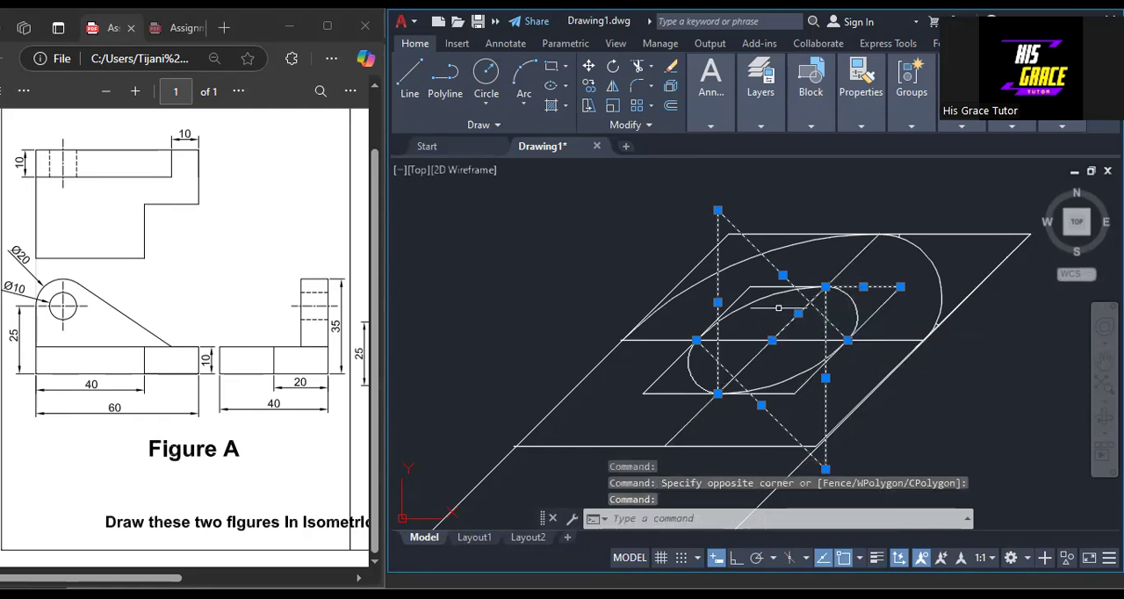
left_click(764, 287)
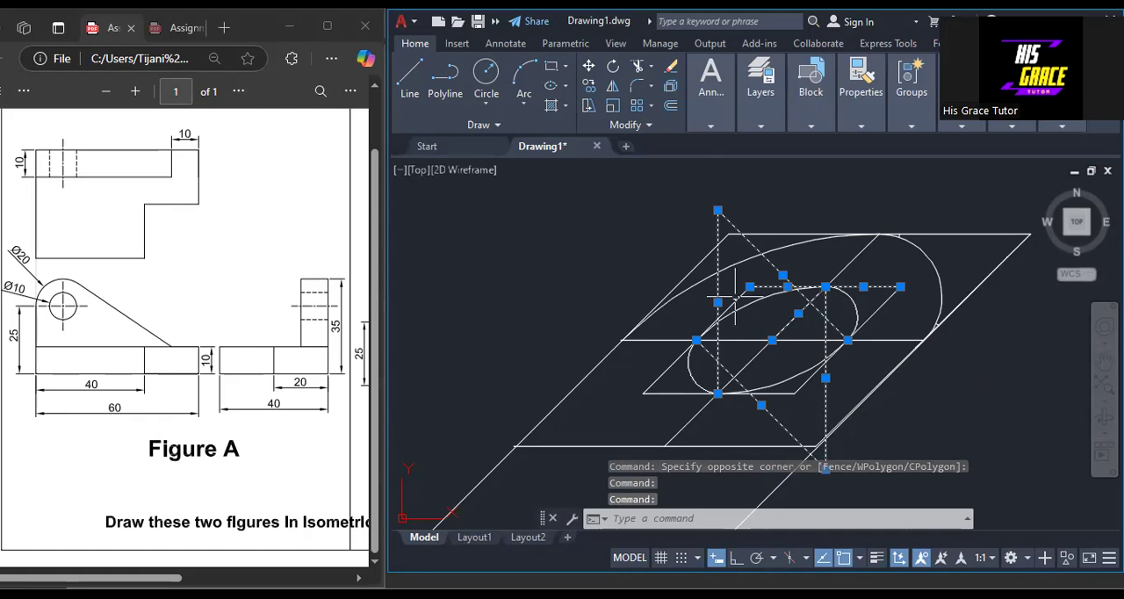
left_click(680, 394)
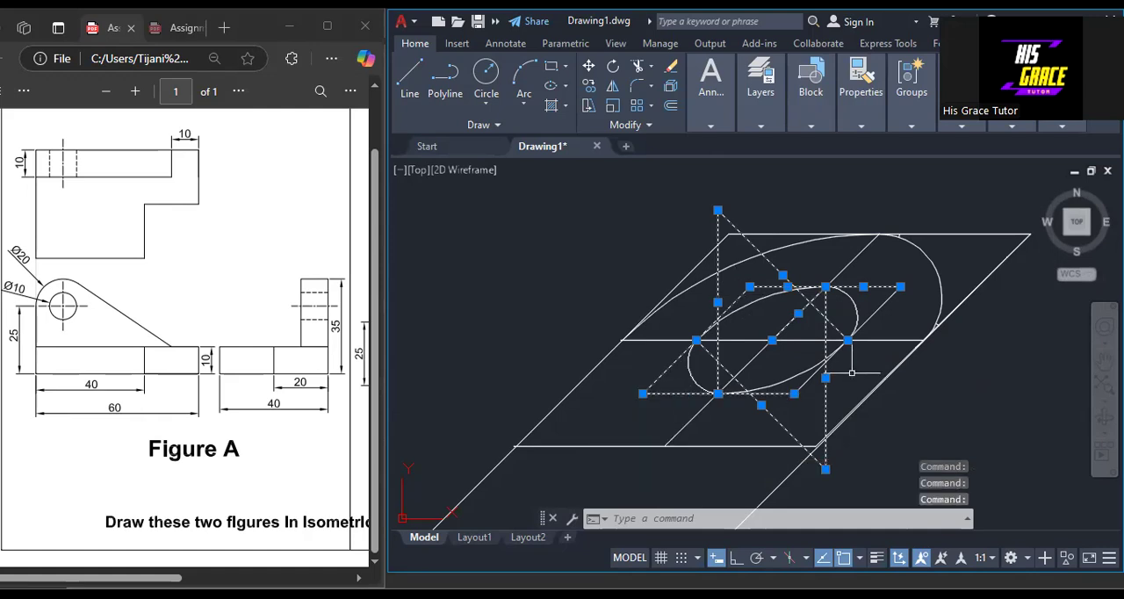
left_click(888, 340)
left_click(852, 262)
left_click(782, 446)
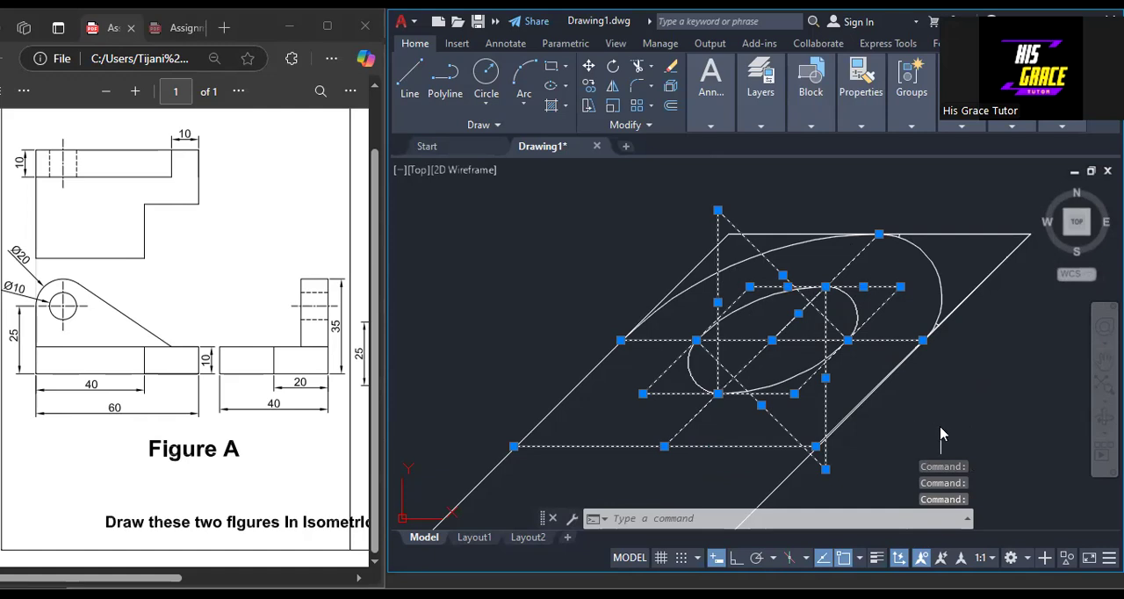
right_click(997, 139)
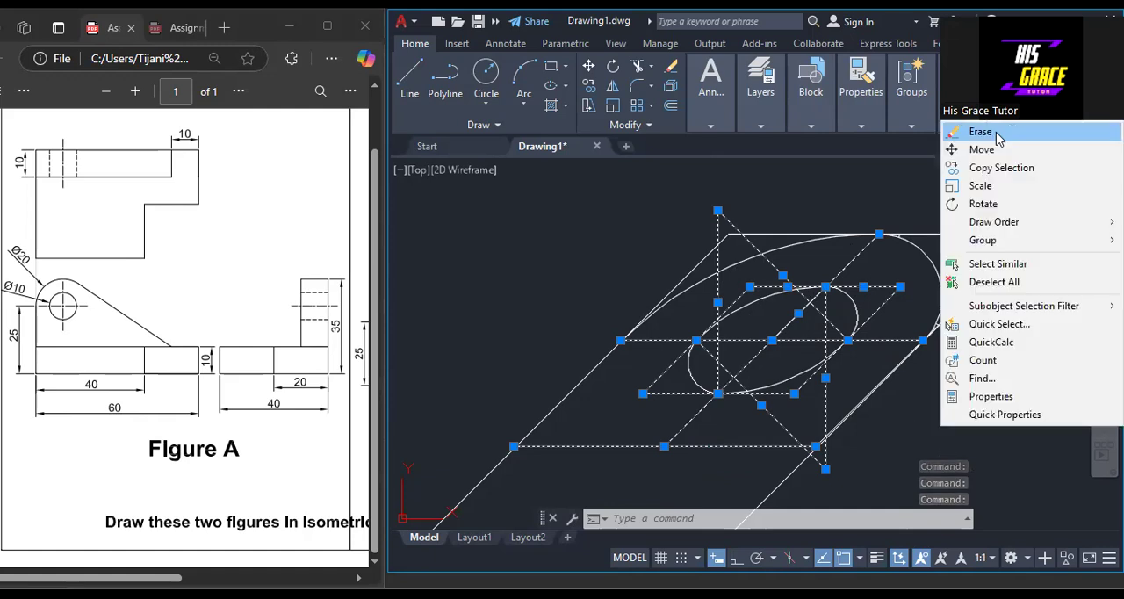
left_click(981, 132)
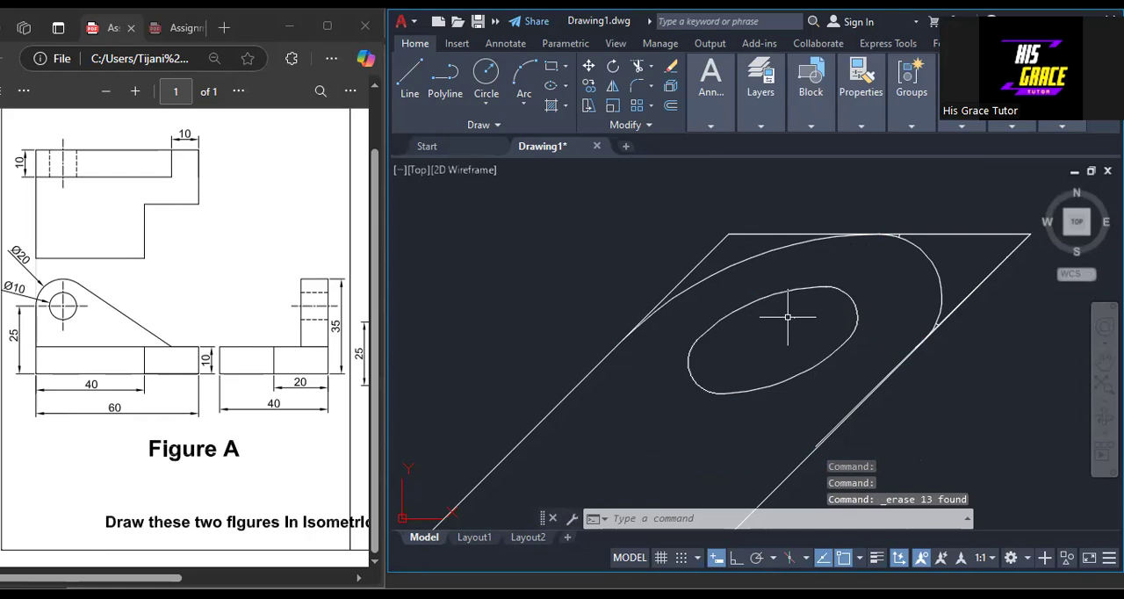
left_click(793, 318)
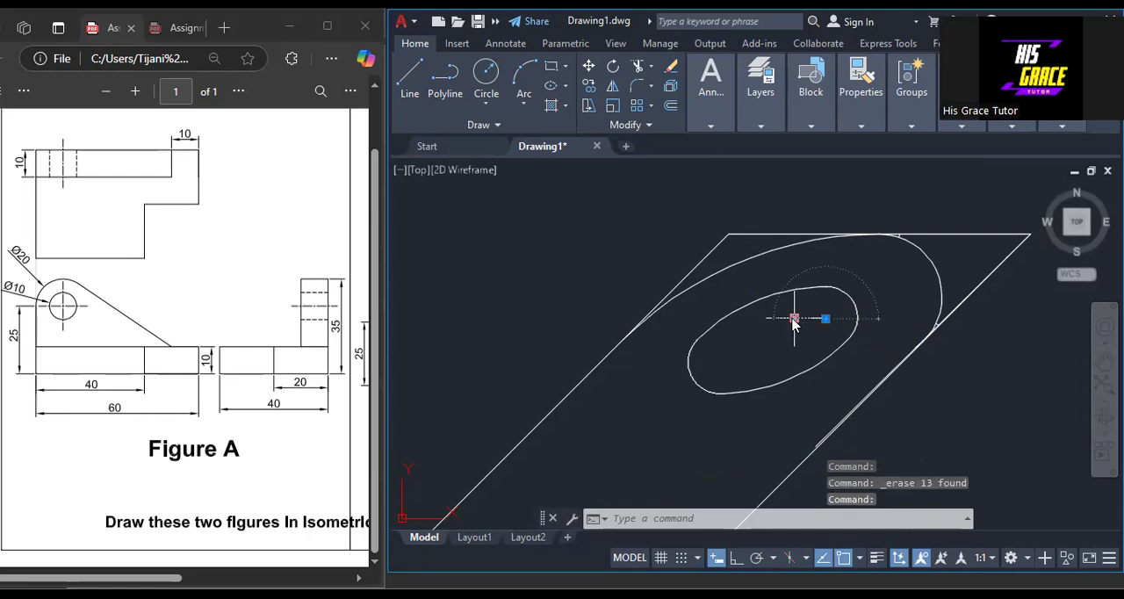
key("Delete")
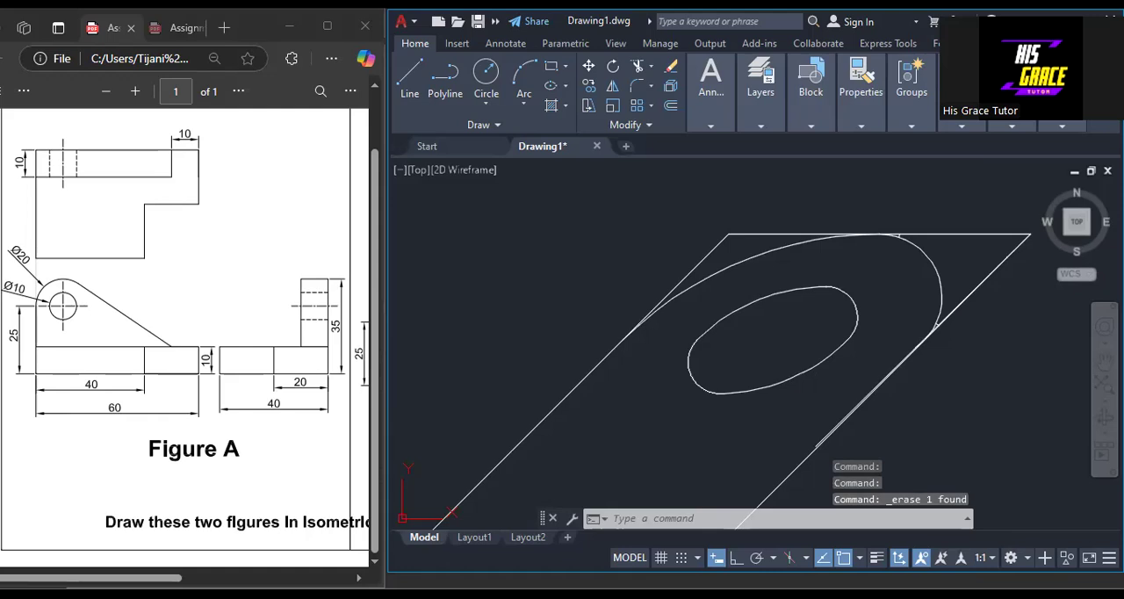
Erase the two horizontal construction lines and the diagonal centre line from the second lug outline without a hole.
scroll(527, 371, "down", 3)
middle_click_drag(609, 441, 614, 303)
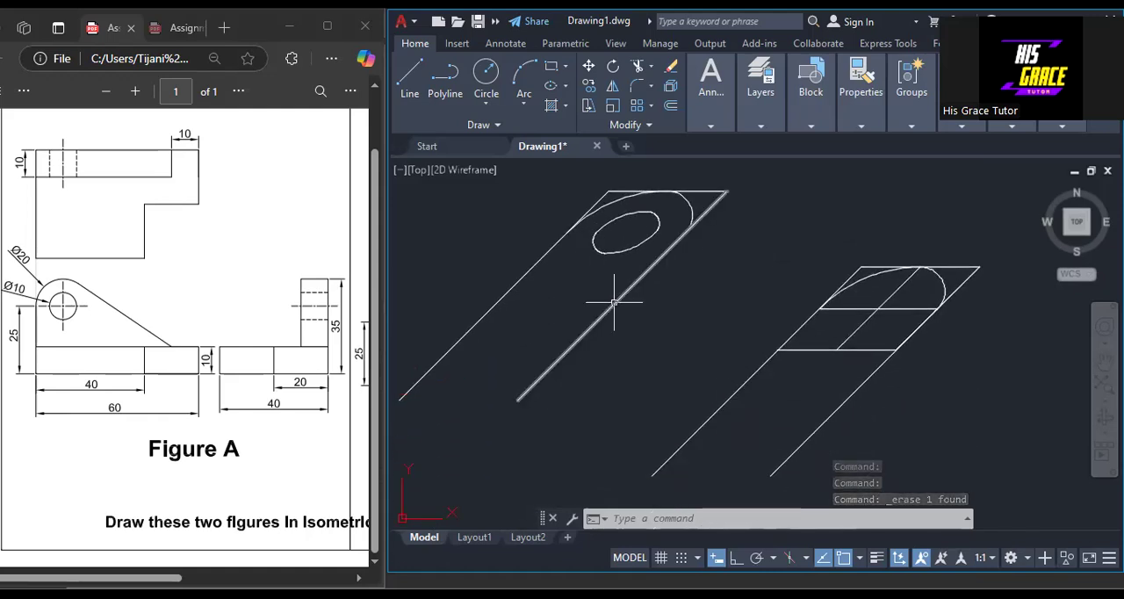
left_click(862, 308)
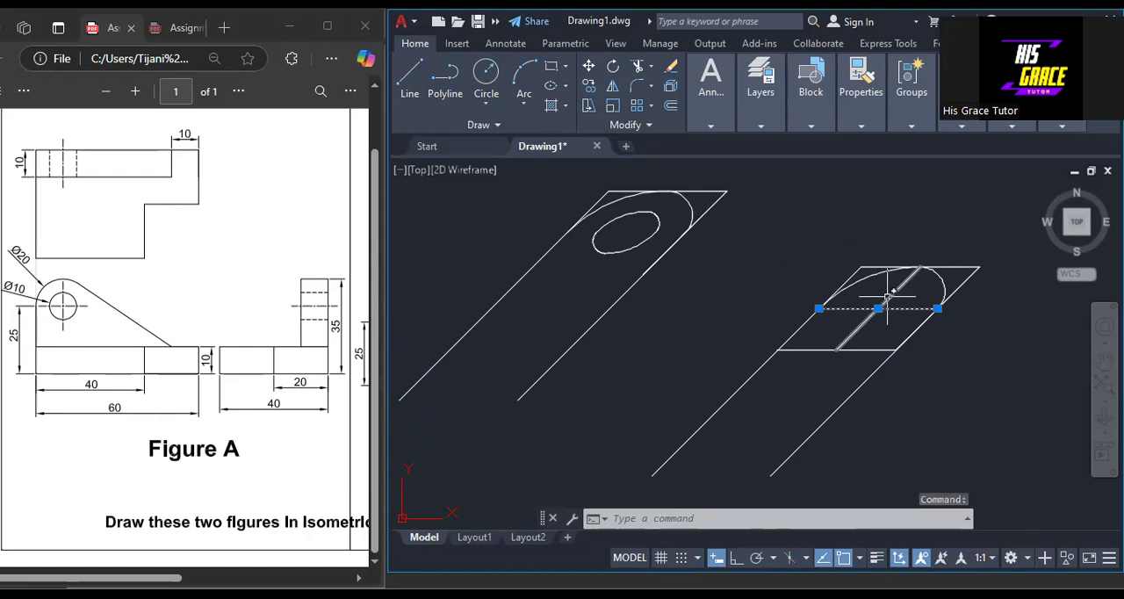
left_click(887, 296)
left_click(866, 350)
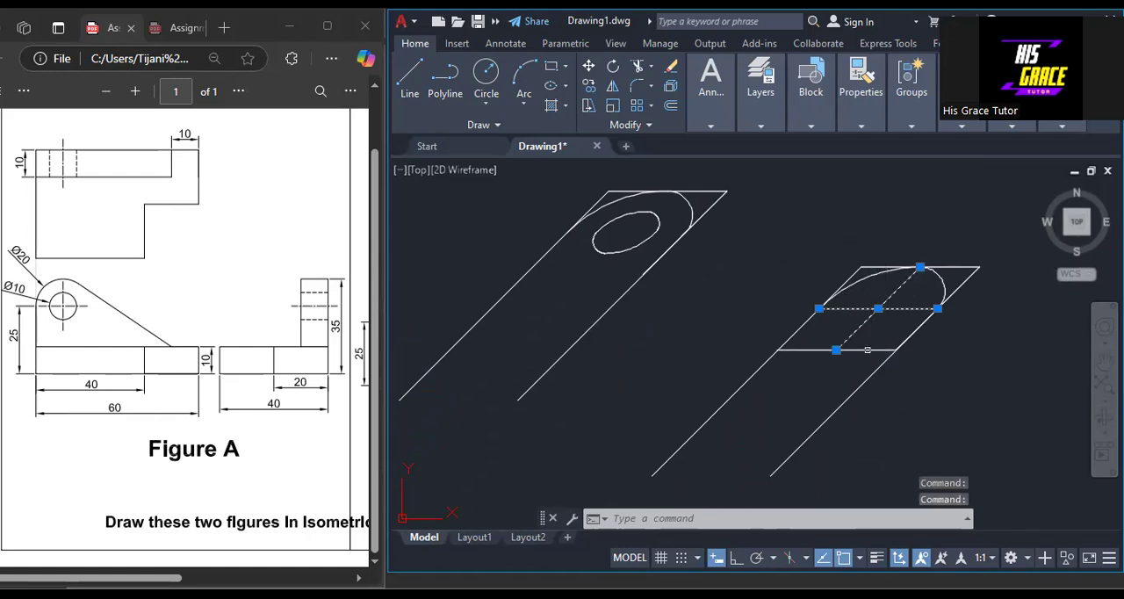
right_click(723, 287)
left_click(773, 301)
Rotate the lug outline without a hole by 45° about the lower end of its right edge.
scroll(906, 329, "down", 3)
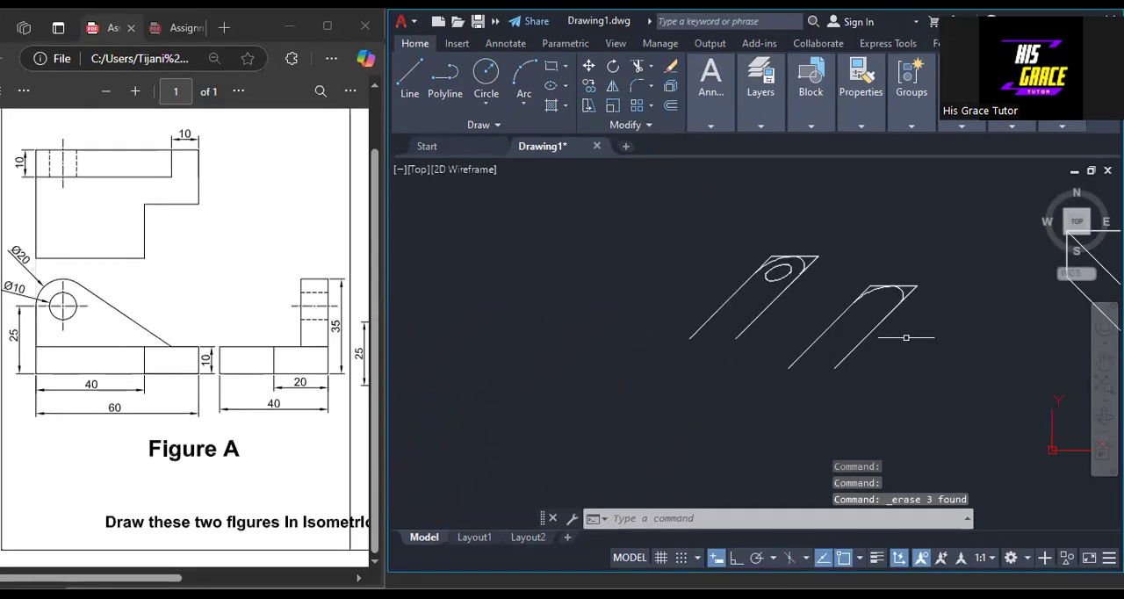
mouse_move(951, 348)
middle_mouse_down()
mouse_move(657, 409)
mouse_move(720, 382)
mouse_move(634, 360)
middle_mouse_up()
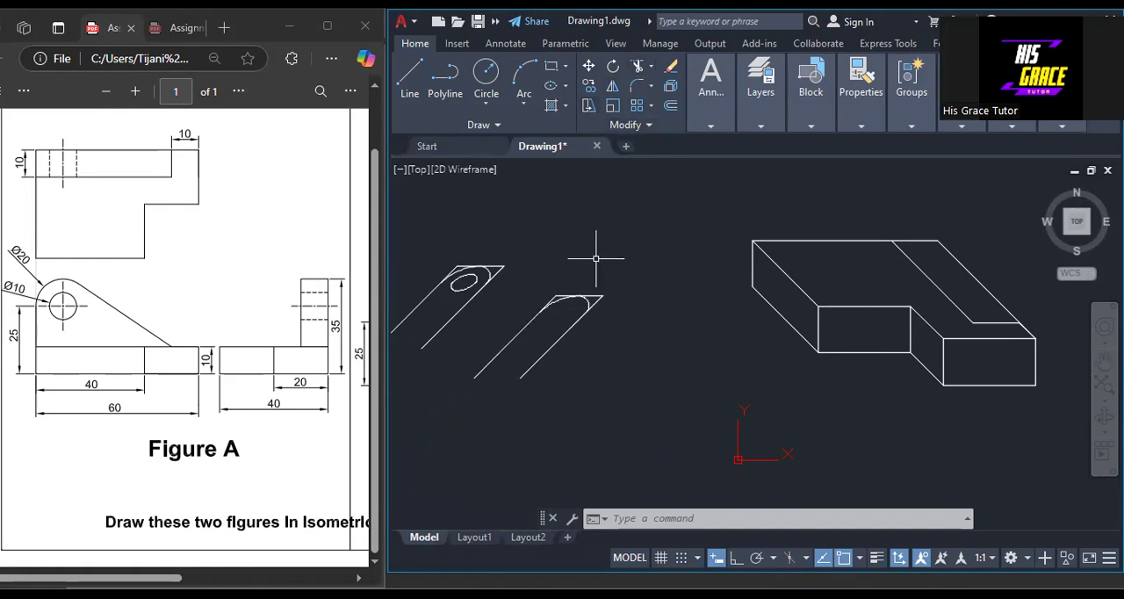
left_click(613, 68)
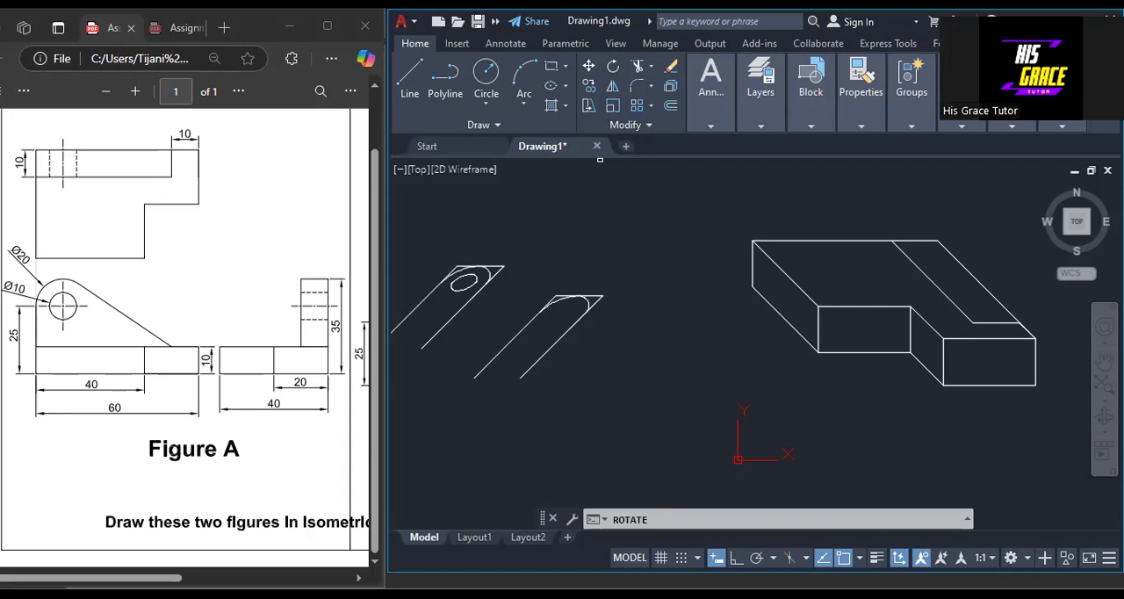
scroll(404, 435, "up", 2)
mouse_move(715, 181)
left_mouse_down()
mouse_move(627, 197)
mouse_move(515, 333)
mouse_move(710, 376)
mouse_move(793, 298)
mouse_move(806, 214)
left_mouse_up()
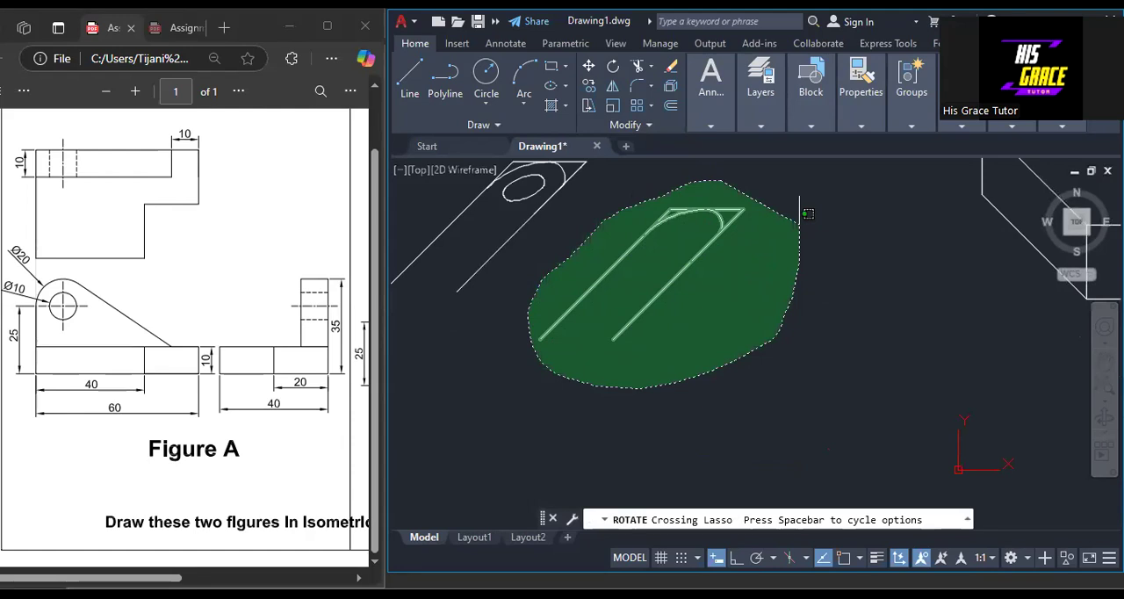
left_click_drag(806, 213, 806, 213)
key("Return")
left_click(612, 339)
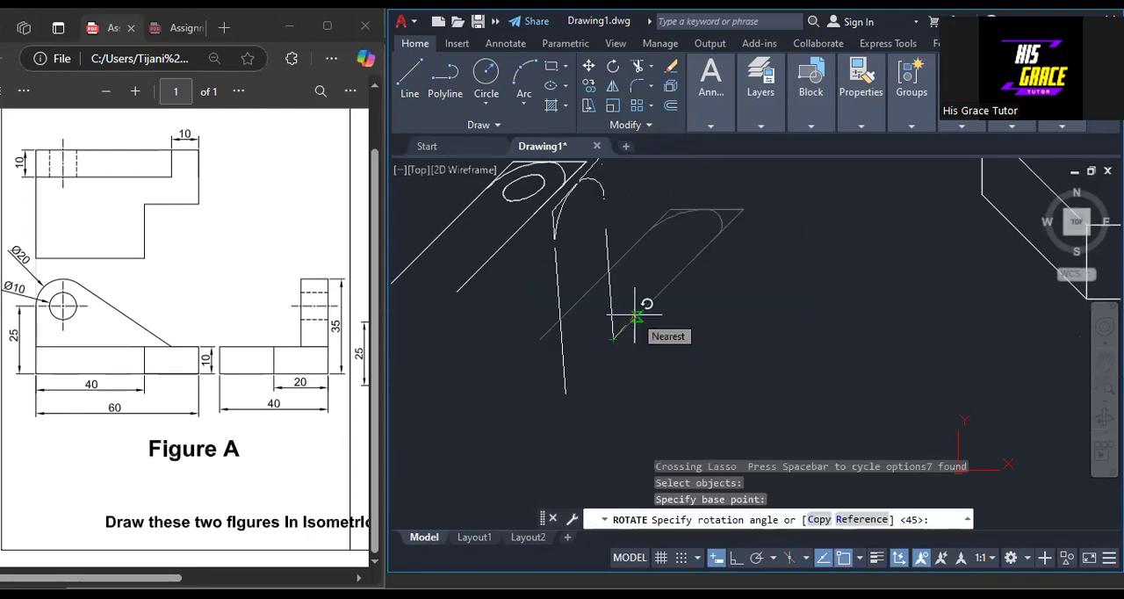
key("Return")
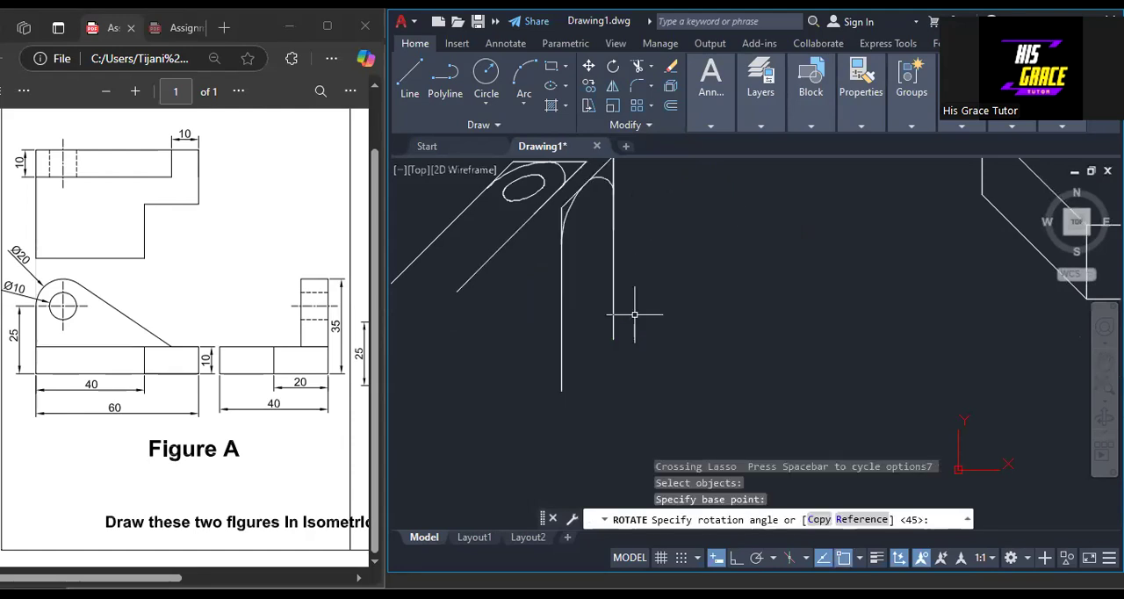
With ortho mode on, draw a vertical line between the rotated lug outline and the base block.
scroll(640, 297, "down", 2)
middle_click_drag(647, 293, 597, 372)
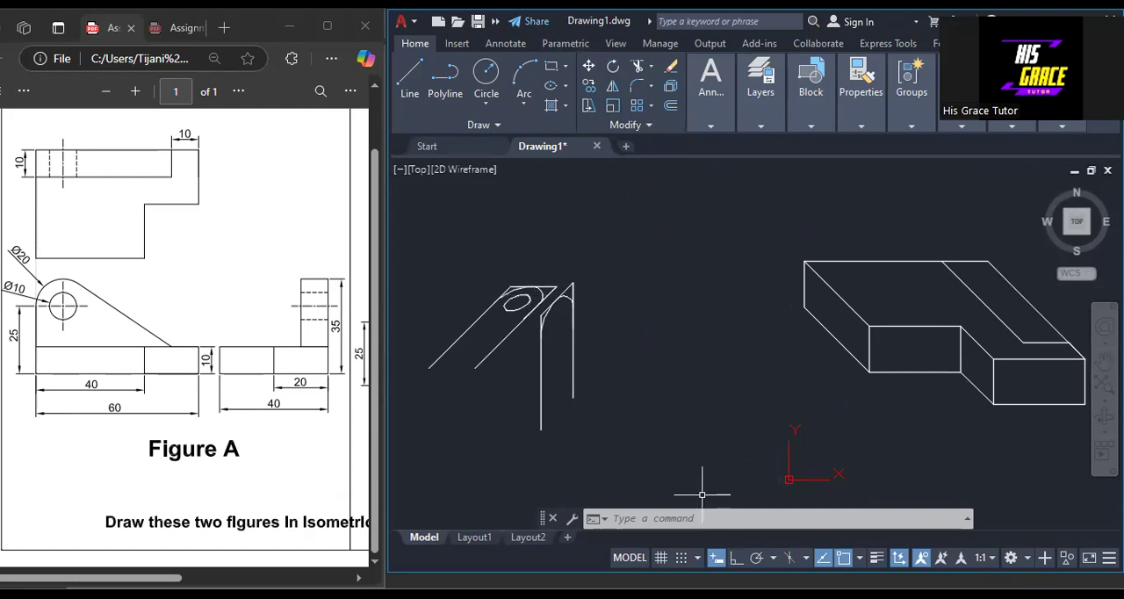
left_click(736, 558)
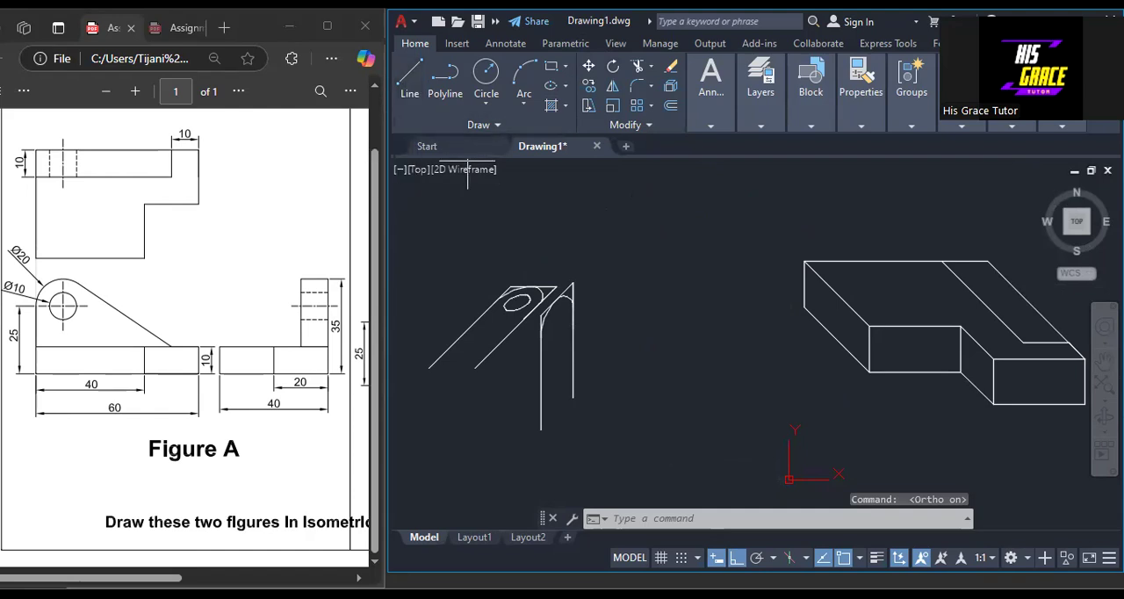
left_click(624, 231)
left_click(589, 474)
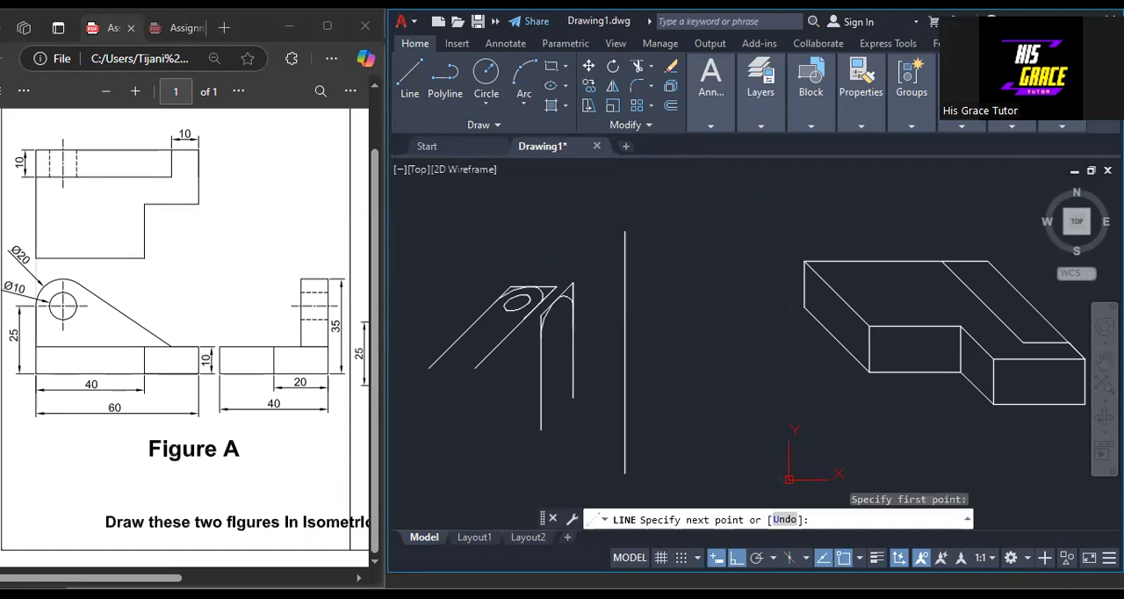
right_click(589, 475)
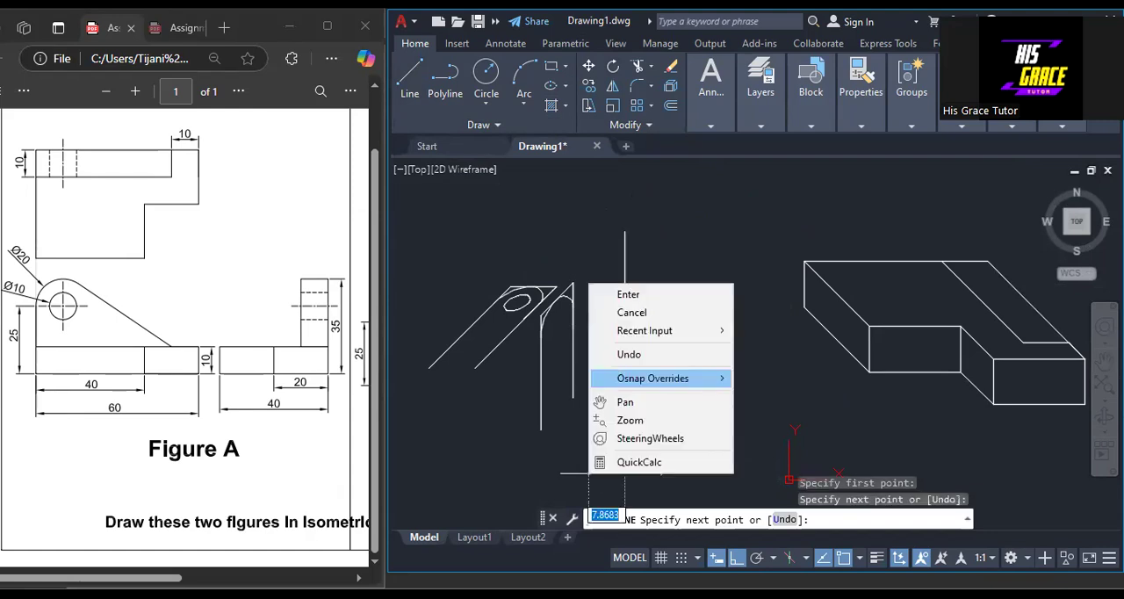
left_click(617, 296)
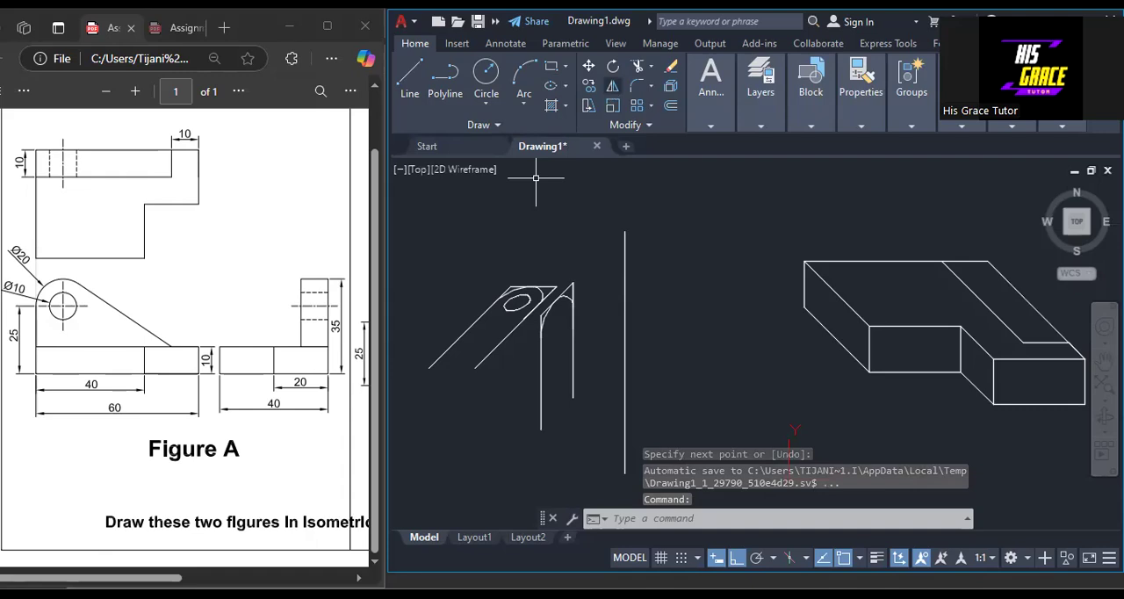
Mirror the rotated lug outline across the vertical line and erase the source objects.
left_click(612, 86)
mouse_move(584, 271)
left_mouse_down()
mouse_move(540, 308)
mouse_move(525, 338)
mouse_move(527, 373)
mouse_move(583, 430)
left_mouse_up()
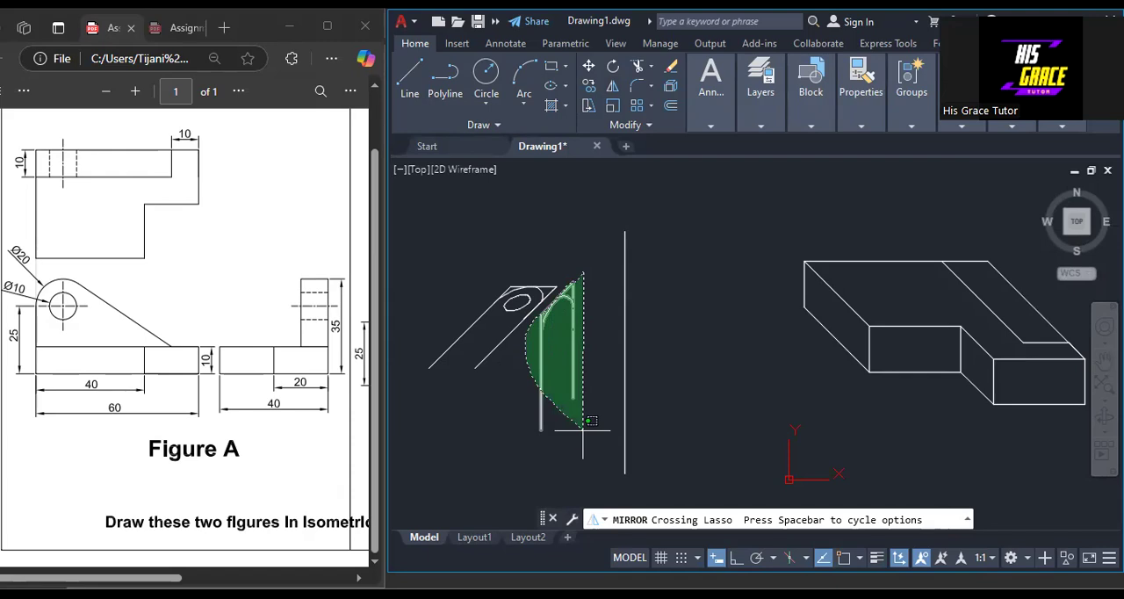
left_click_drag(583, 431, 584, 429)
key("Return")
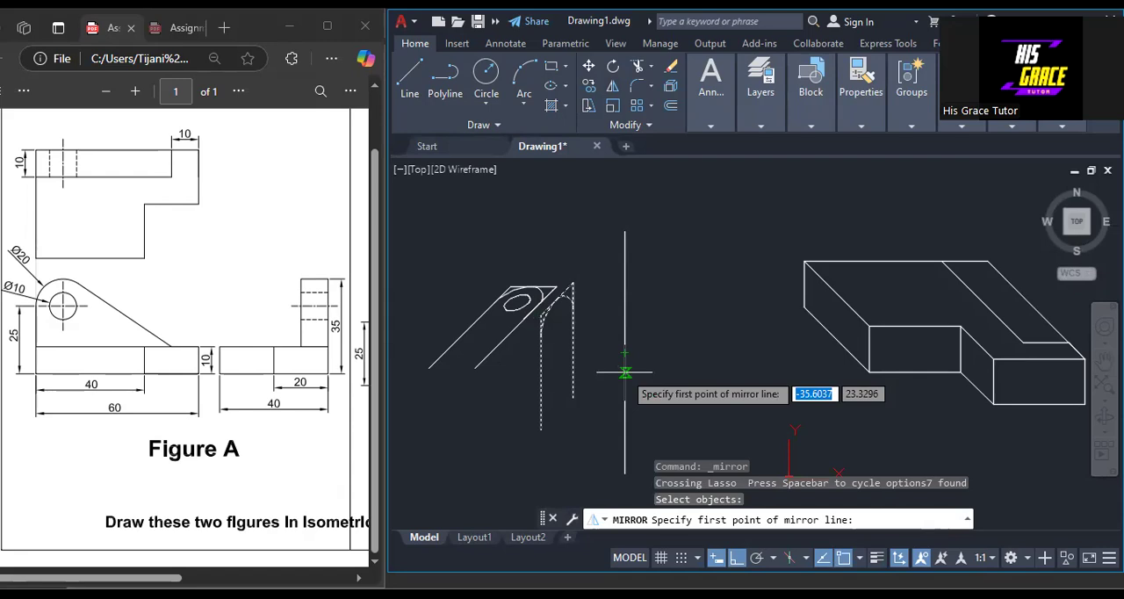
left_click(625, 372)
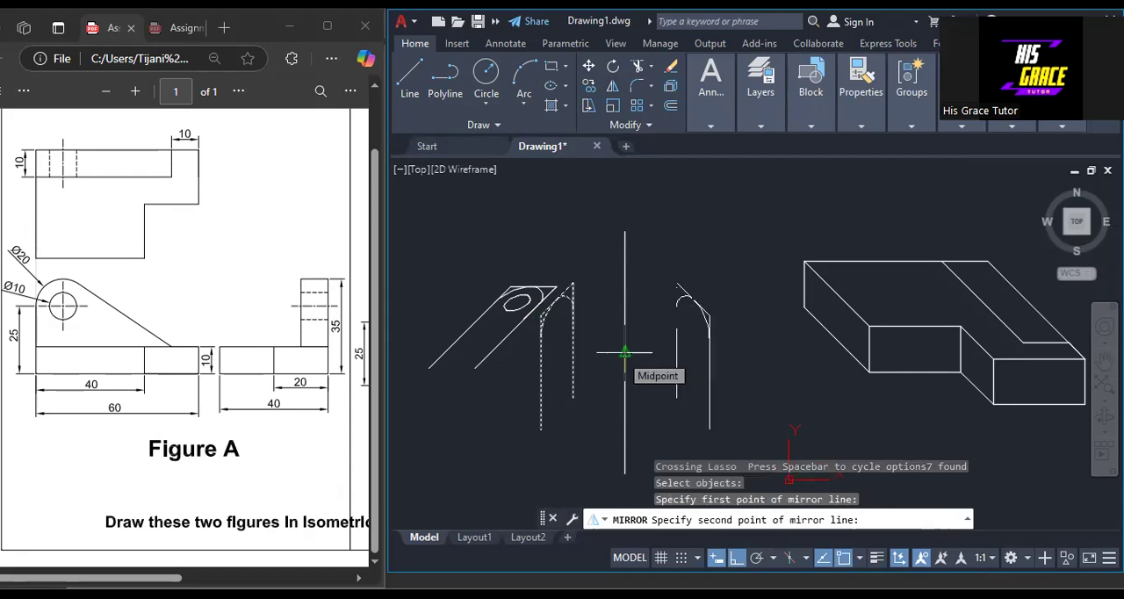
left_click(625, 353)
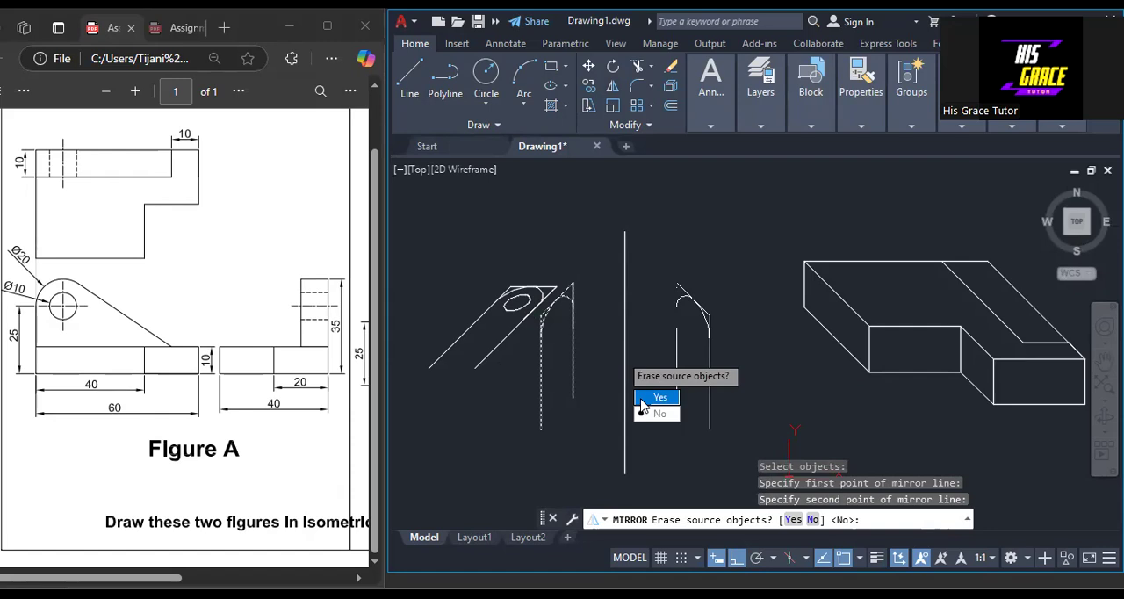
left_click(643, 402)
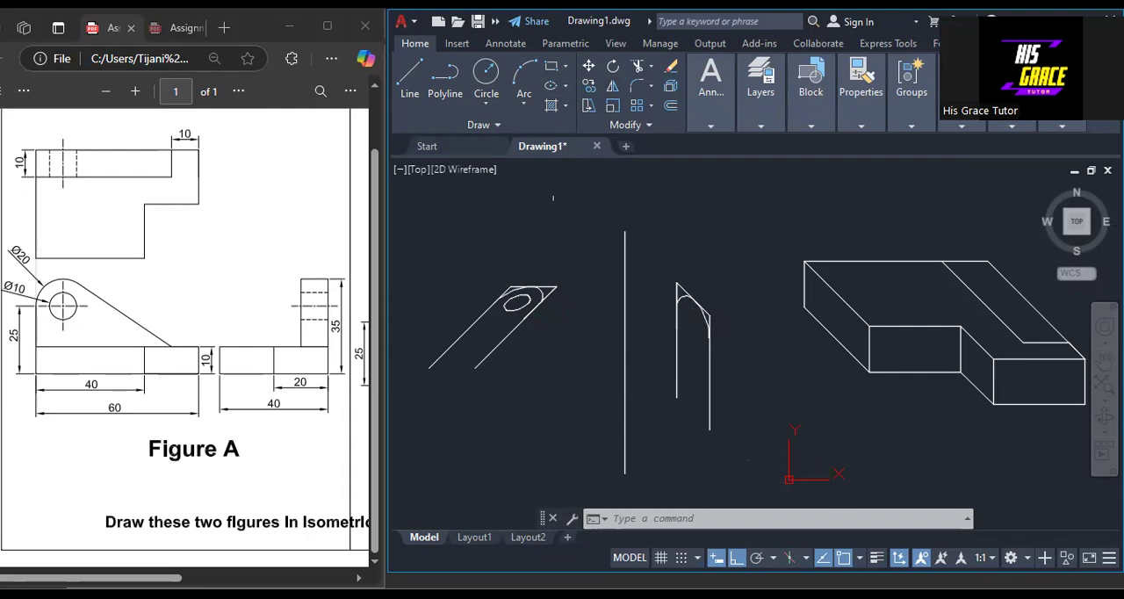
Move the mirrored lug outline onto the base block so its uprights stand on the right top edge at the rear corner.
left_click(588, 66)
mouse_move(707, 261)
left_mouse_down()
mouse_move(669, 279)
mouse_move(663, 386)
mouse_move(675, 434)
mouse_move(746, 448)
mouse_move(709, 263)
left_mouse_up()
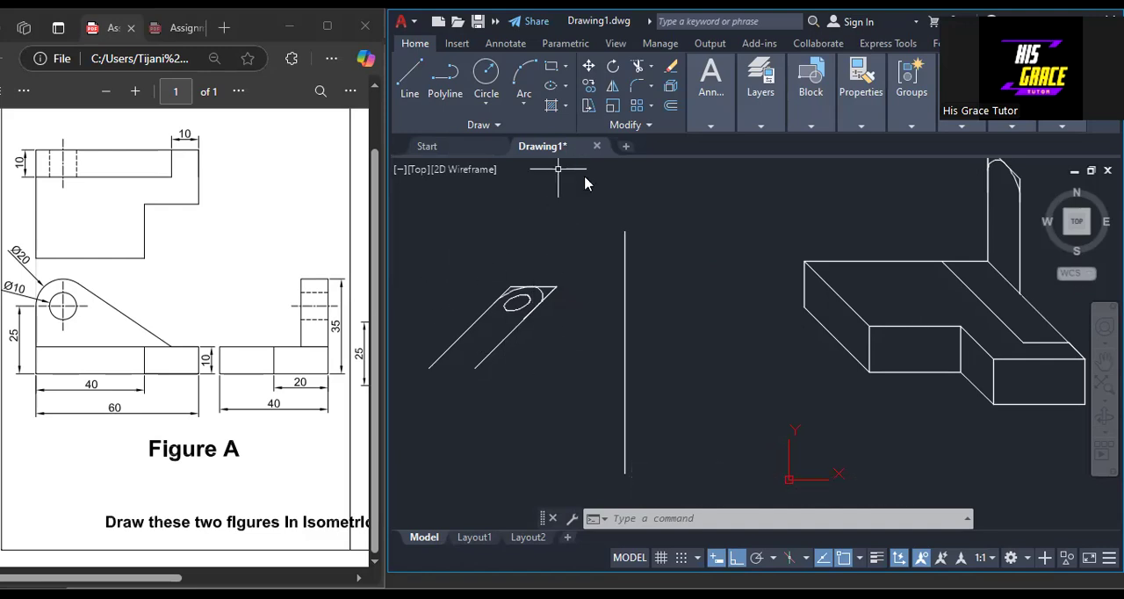
Turn ortho mode off and erase the vertical mirror line between the lug outline and the base block.
left_click(736, 557)
left_click(651, 272)
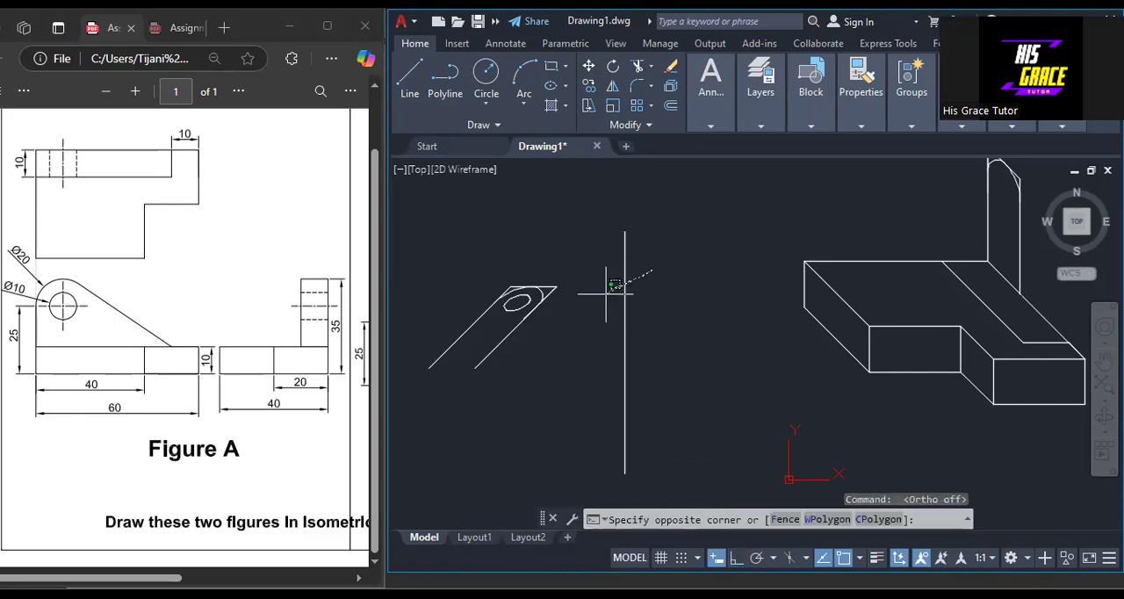
left_click(614, 286)
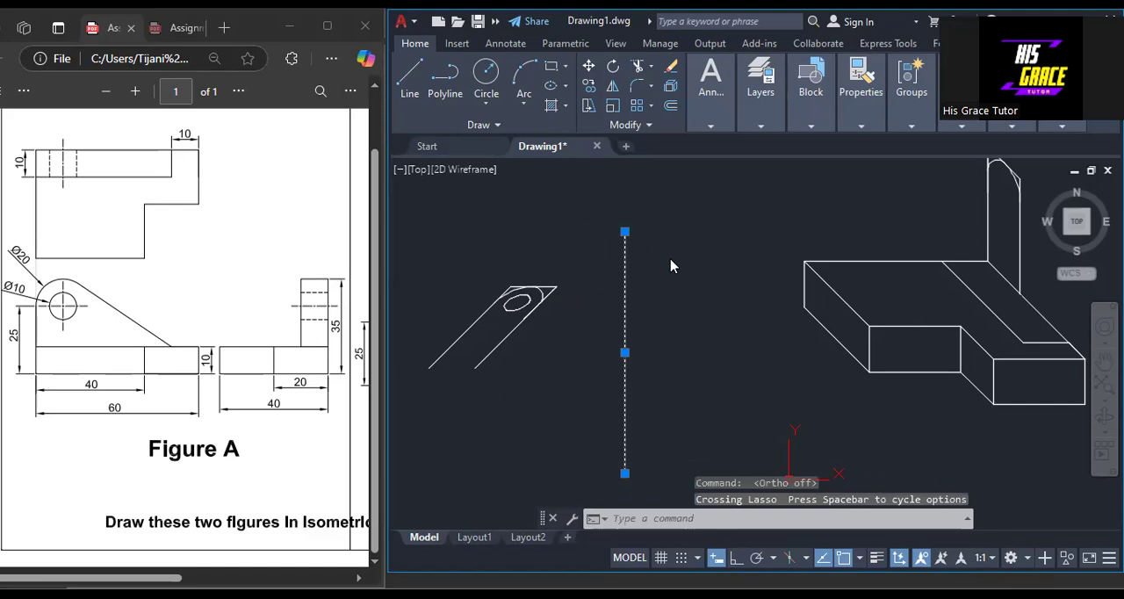
right_click(670, 265)
left_click(710, 279)
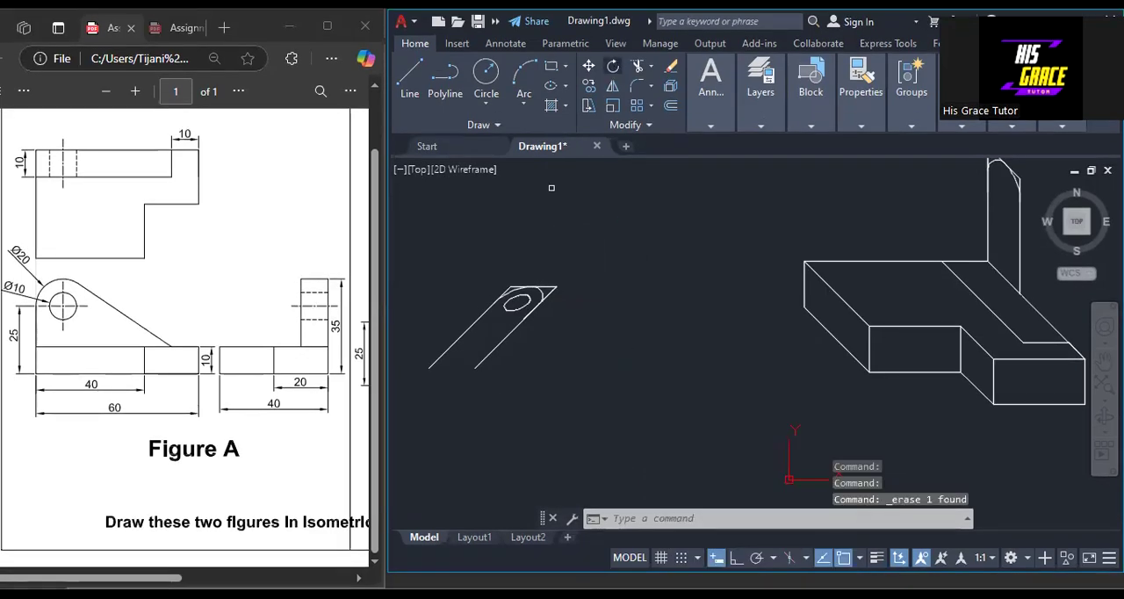
Rotate the lug outline with the hole by 45° about the lower end of its right edge so its edges stand vertical.
mouse_move(575, 262)
left_mouse_down()
mouse_move(397, 360)
mouse_move(519, 409)
mouse_move(562, 377)
mouse_move(548, 320)
left_mouse_up()
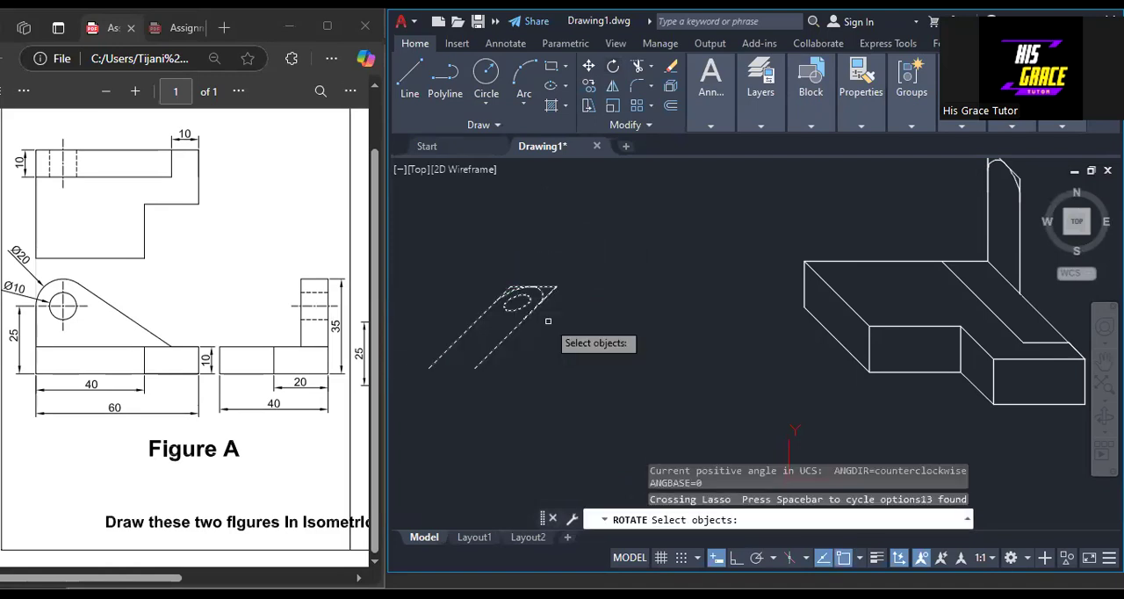
key("Return")
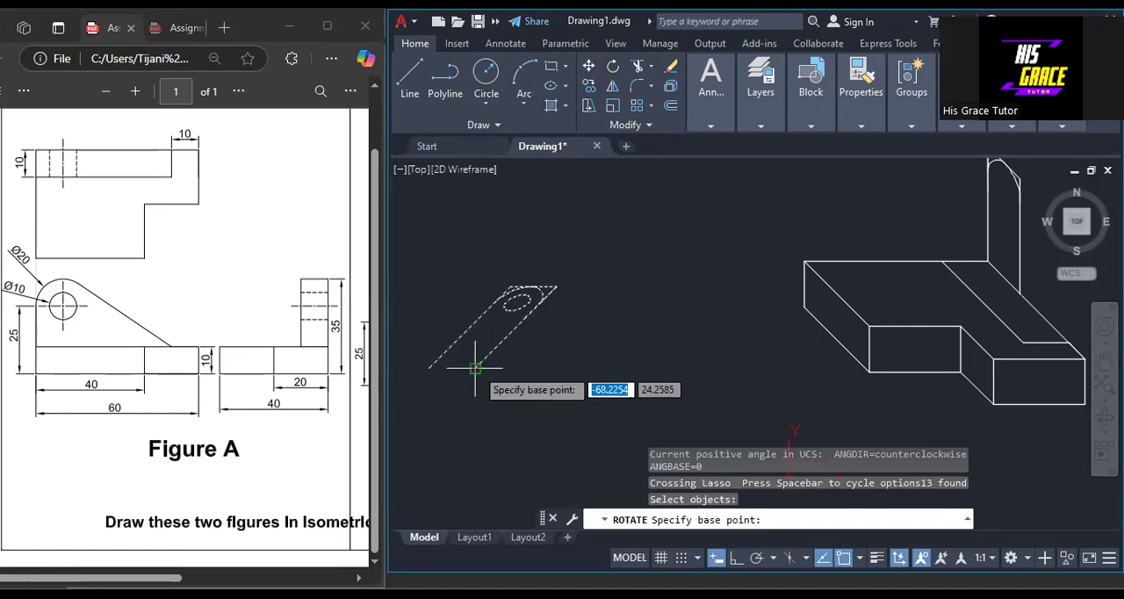
left_click(475, 367)
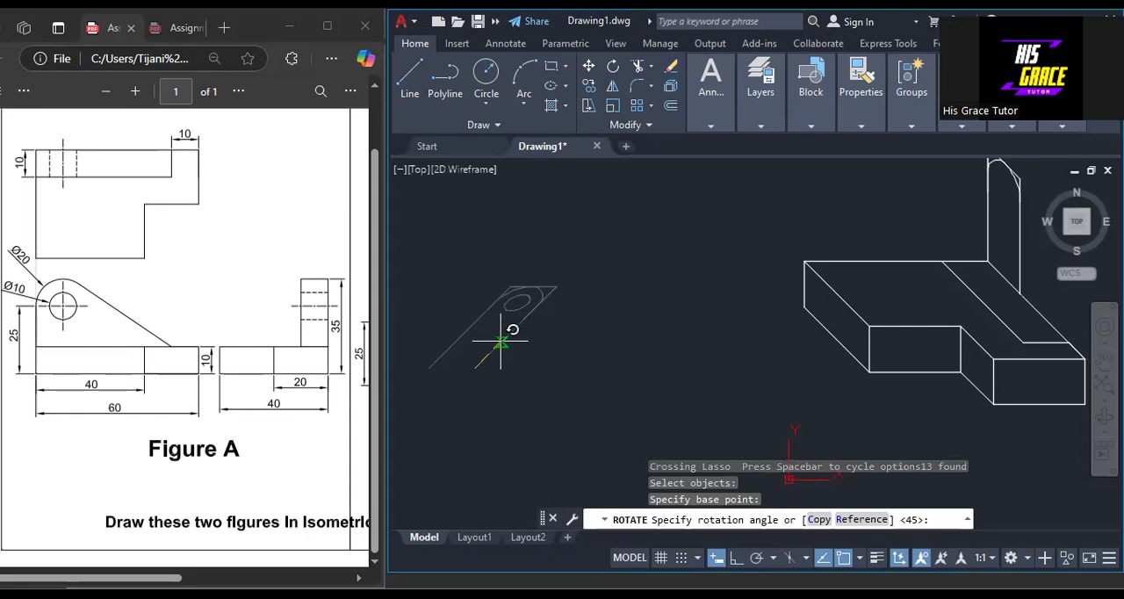
left_click(500, 340)
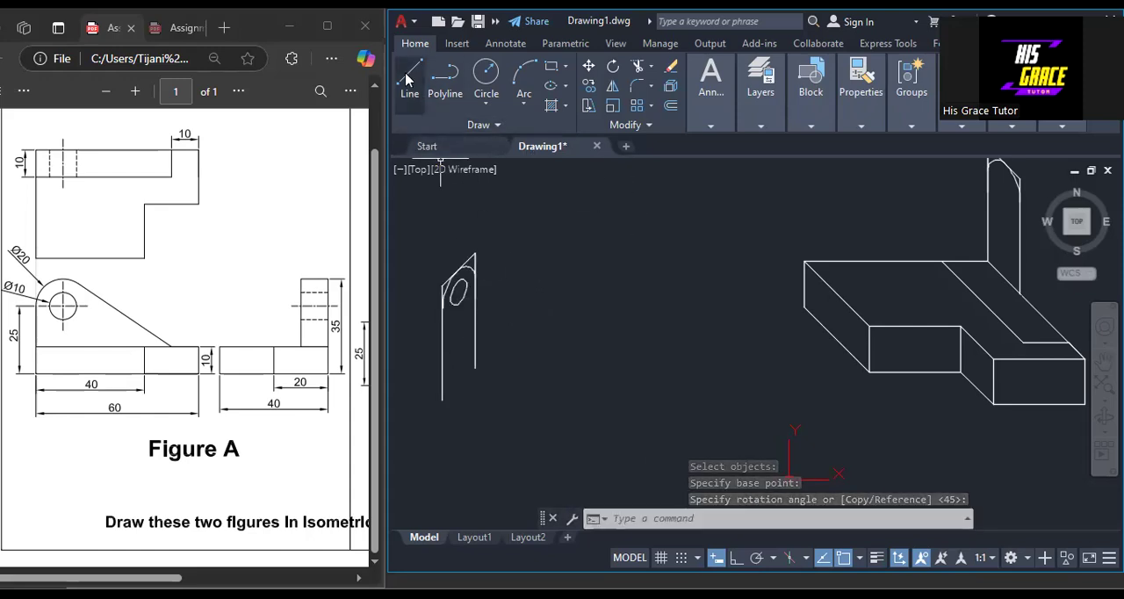
Draw a vertical line with ortho on beside the holed lug outline, and mirror the outline across it, erasing the source objects.
key("F8")
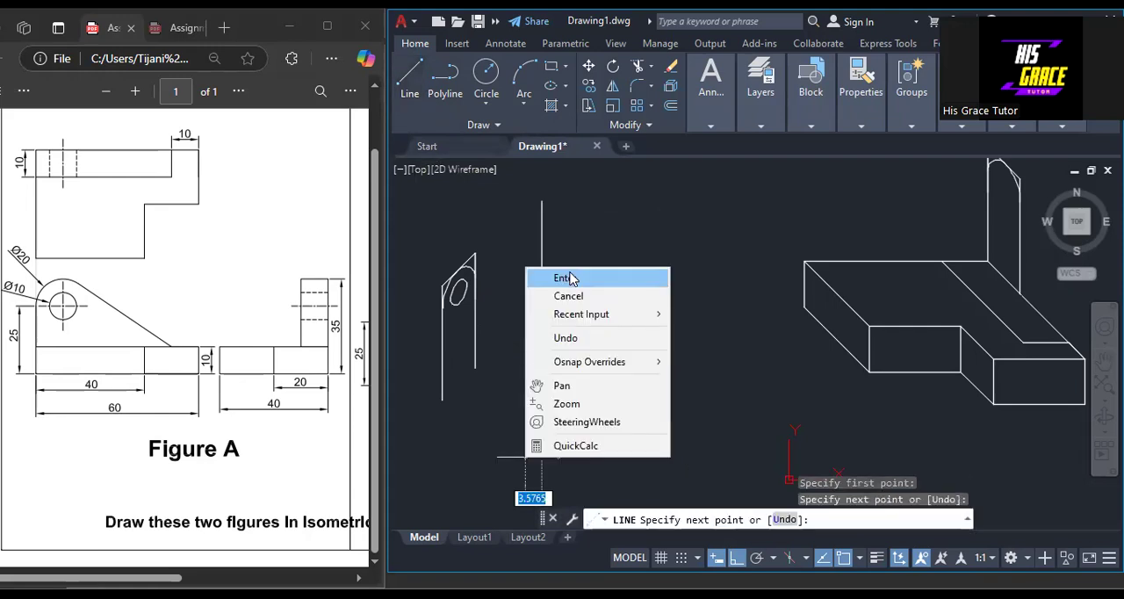
left_click(549, 276)
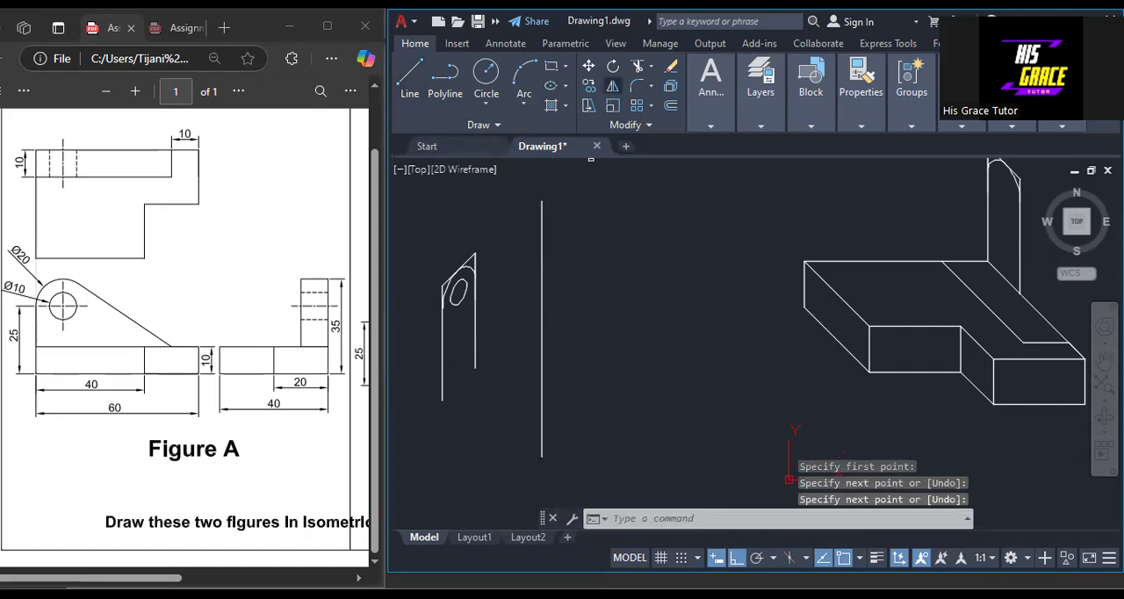
left_click(612, 85)
mouse_move(487, 235)
left_mouse_down()
mouse_move(465, 237)
mouse_move(409, 339)
mouse_move(459, 432)
mouse_move(533, 409)
mouse_move(526, 395)
mouse_move(525, 414)
mouse_move(524, 392)
left_mouse_up()
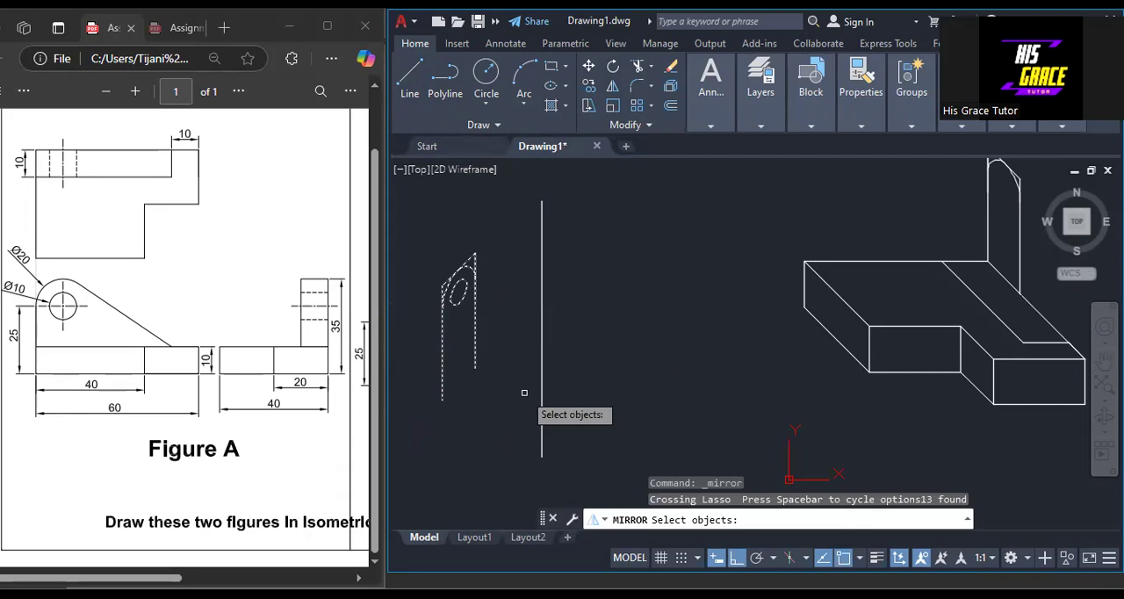
key("Return")
left_click(541, 456)
left_click(541, 322)
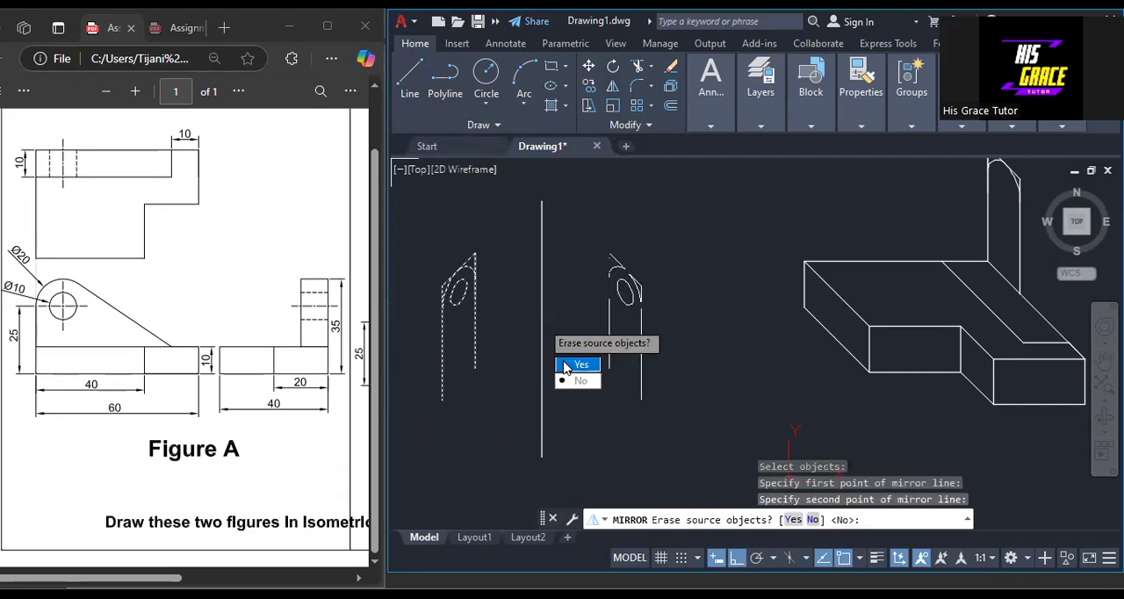
left_click(567, 365)
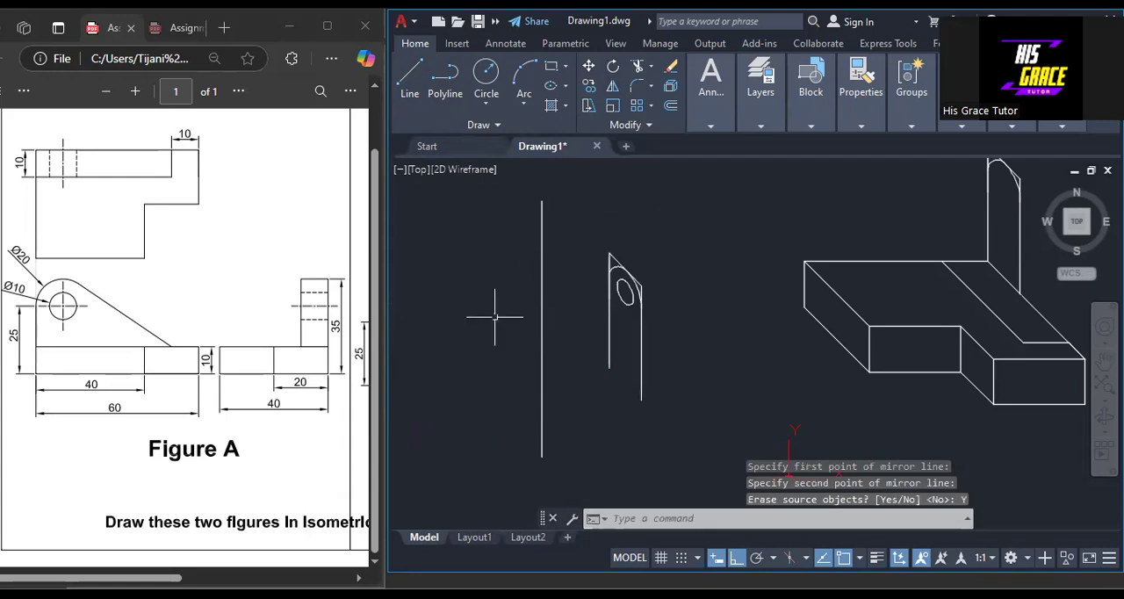
Erase the vertical line used for mirroring the holed lug outline.
left_click(546, 376)
left_click(507, 352)
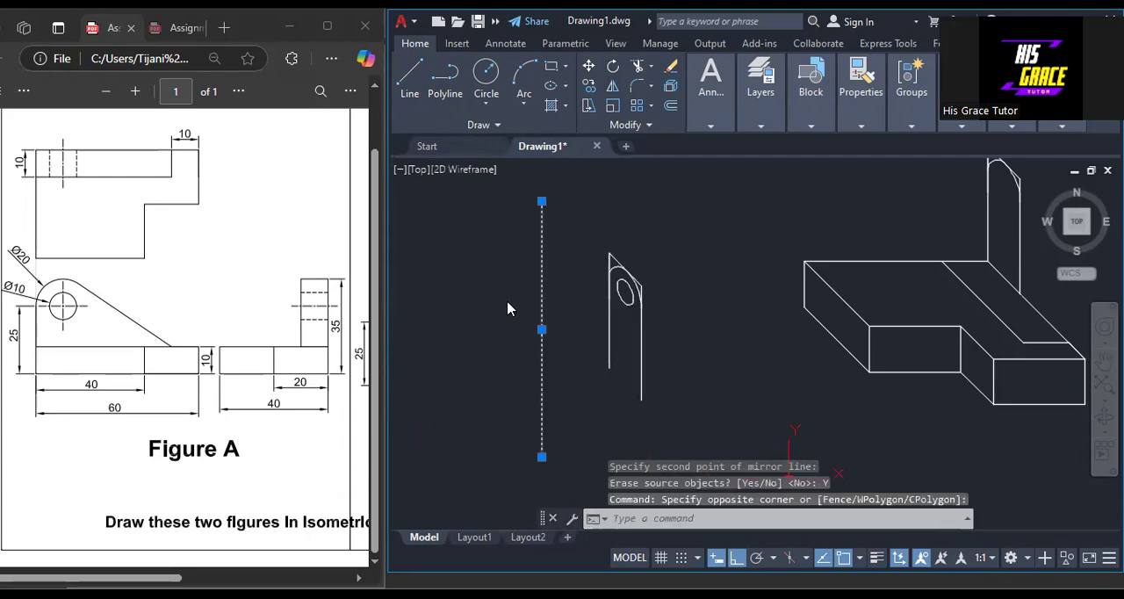
right_click(512, 310)
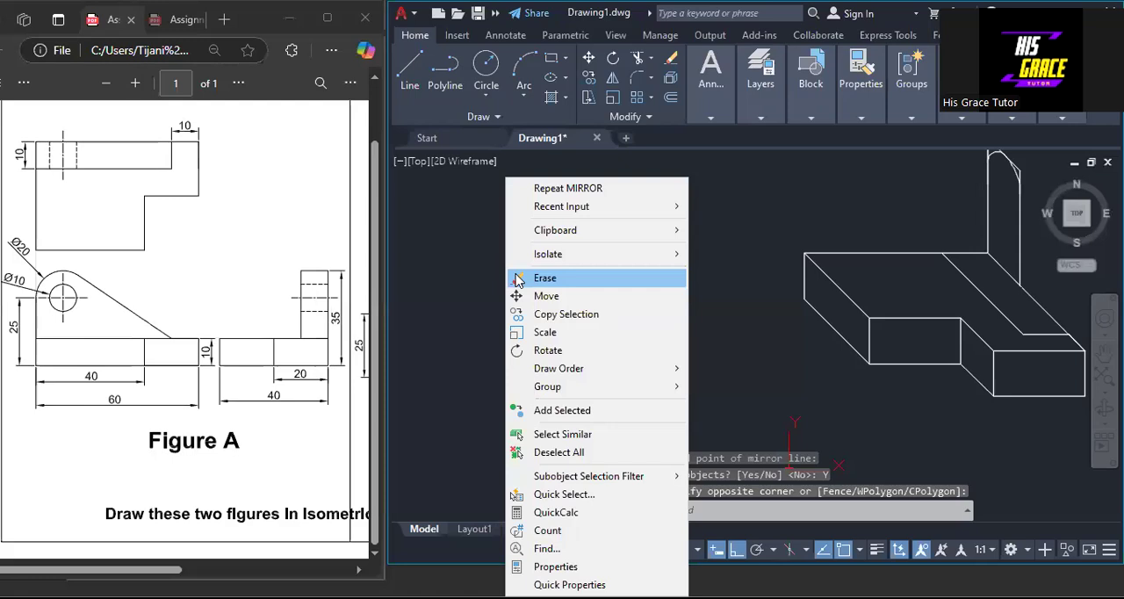
left_click(518, 278)
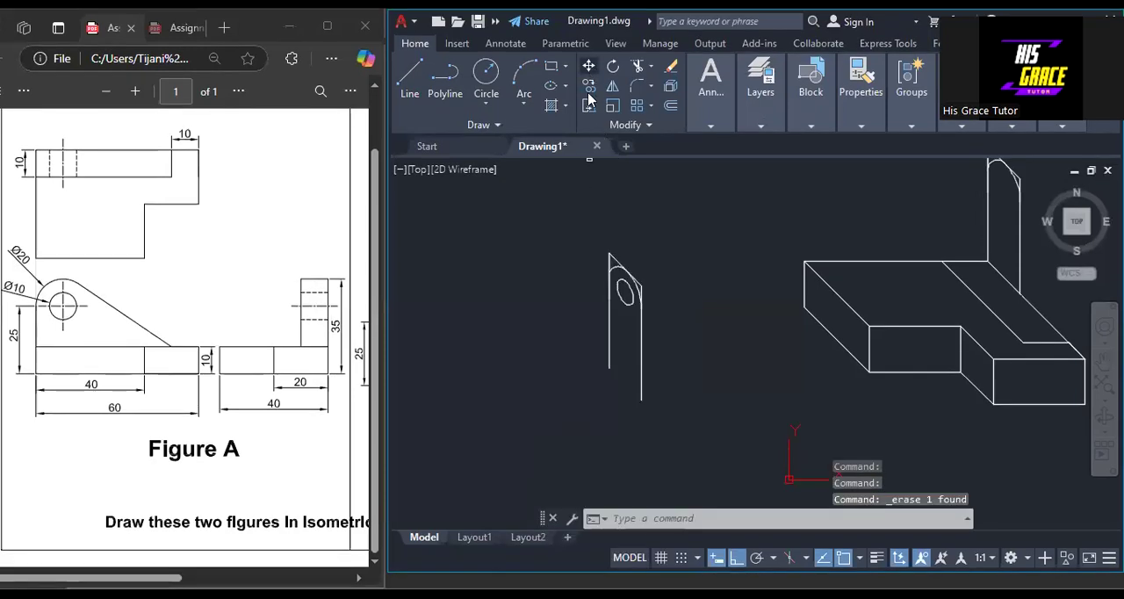
Move the holed lug outline by its left upright's lower end to where the inner line meets the base block's rear top edge.
left_click(588, 65)
mouse_move(650, 229)
left_mouse_down()
mouse_move(614, 409)
mouse_move(657, 404)
mouse_move(702, 379)
left_mouse_up()
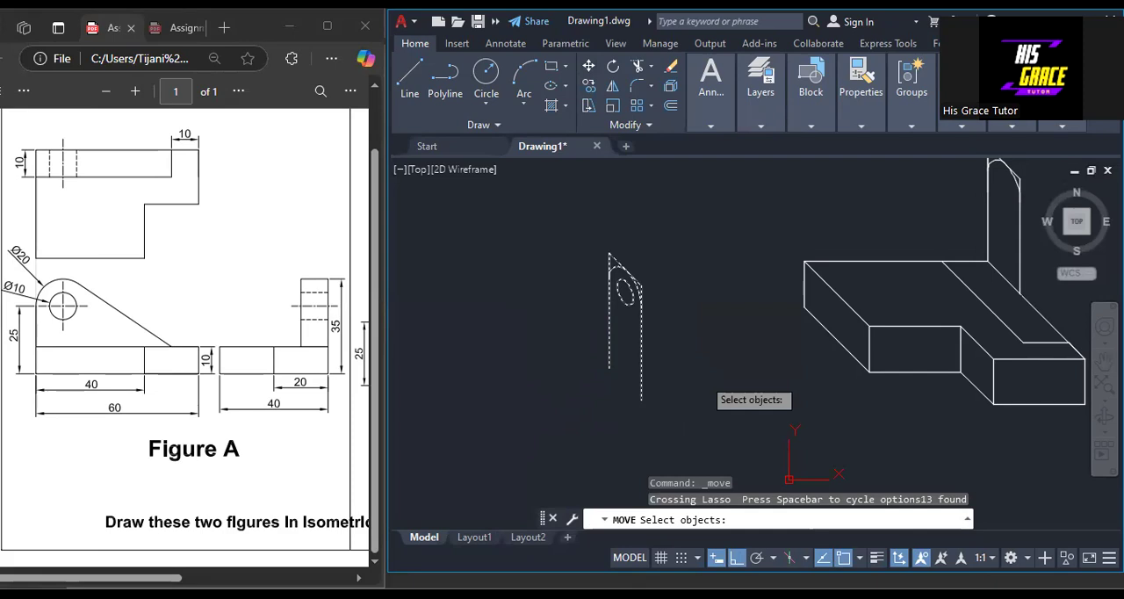
key("Return")
left_click(610, 368)
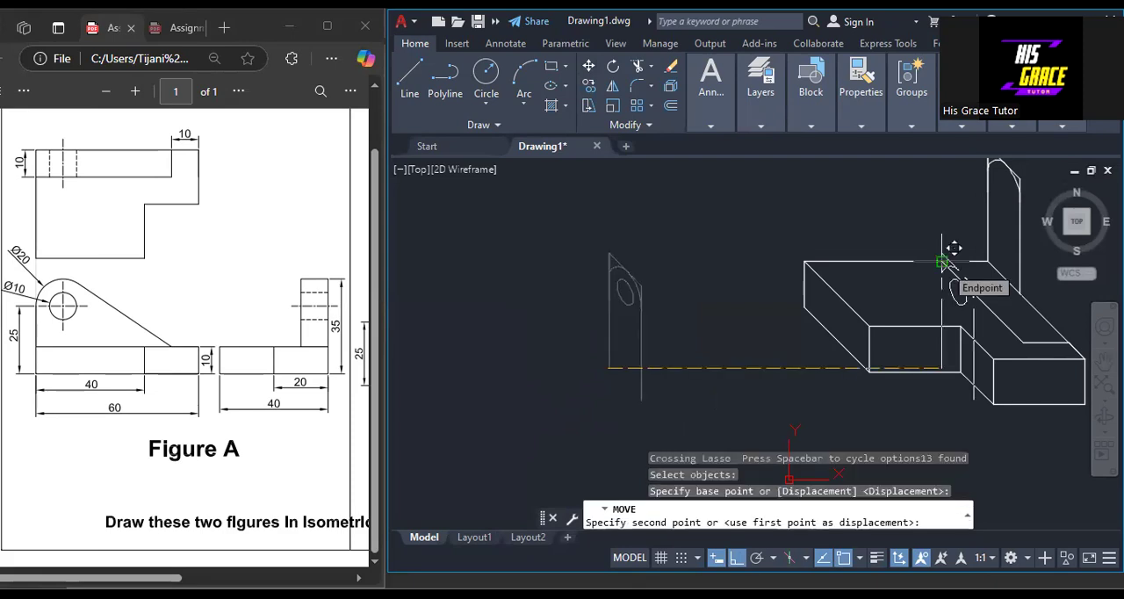
left_click(943, 262)
Erase the slanted top lines above the arcs of both lug outlines.
scroll(905, 308, "down", 2)
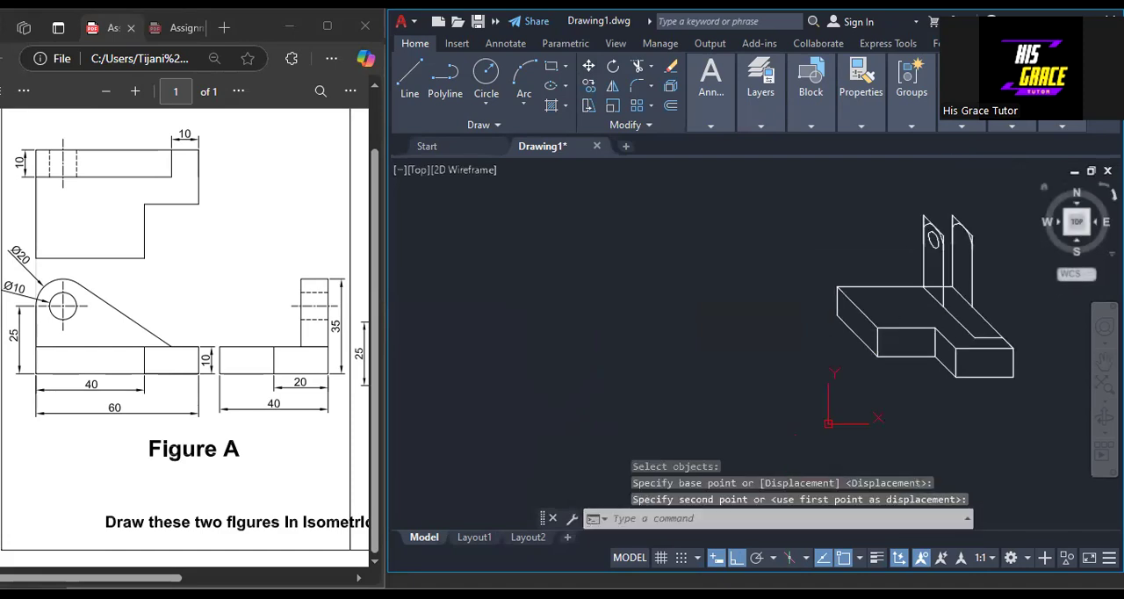
middle_click_drag(999, 256, 788, 312)
scroll(740, 325, "up", 2)
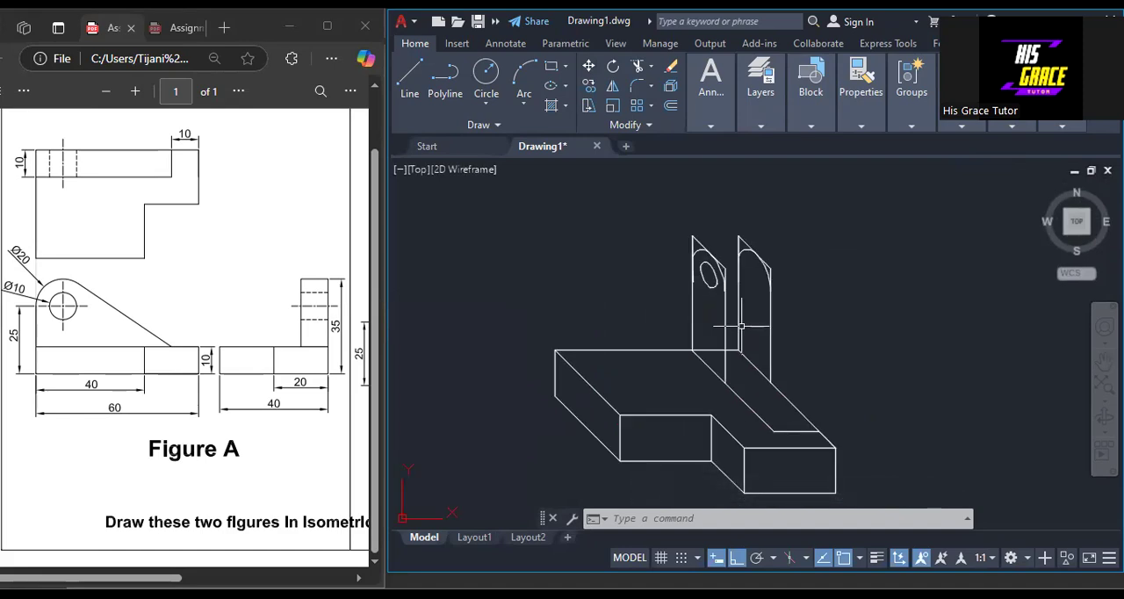
scroll(741, 325, "up", 2)
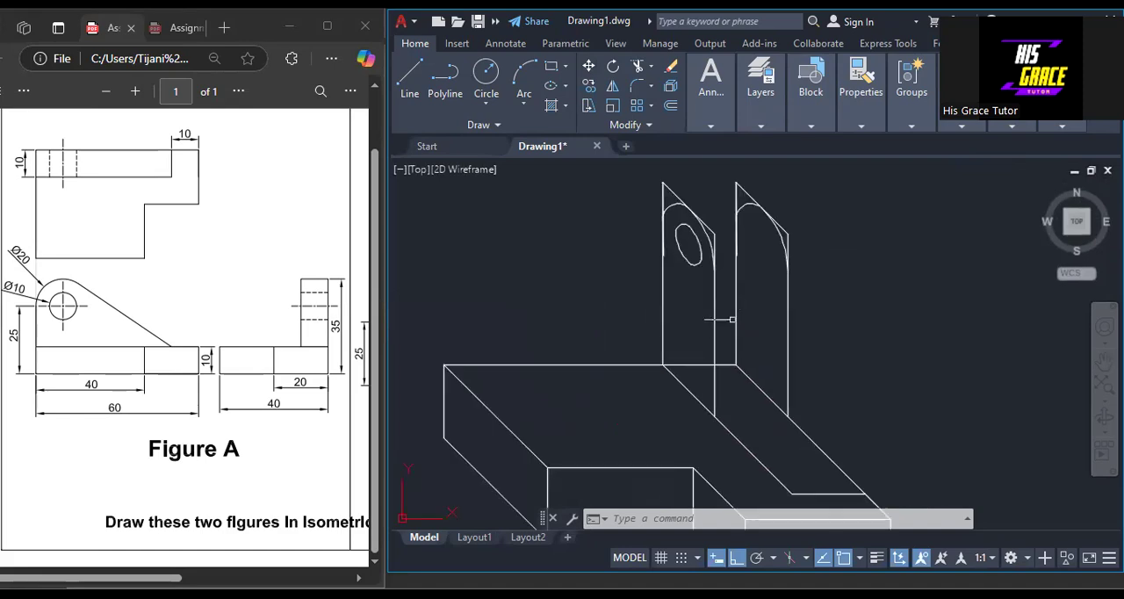
left_click(782, 221)
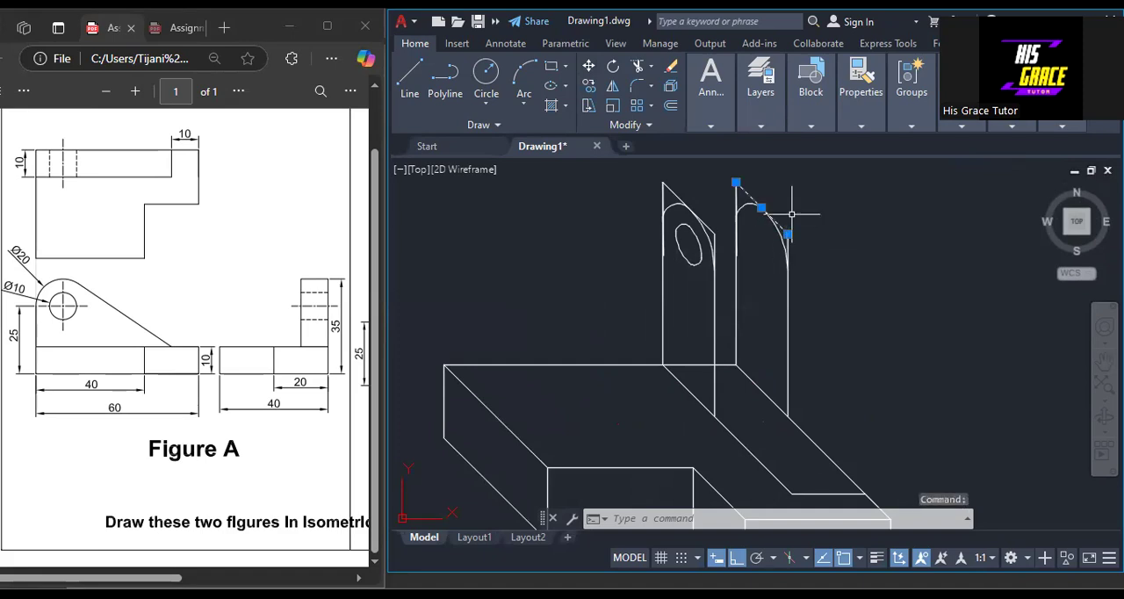
left_click(707, 227)
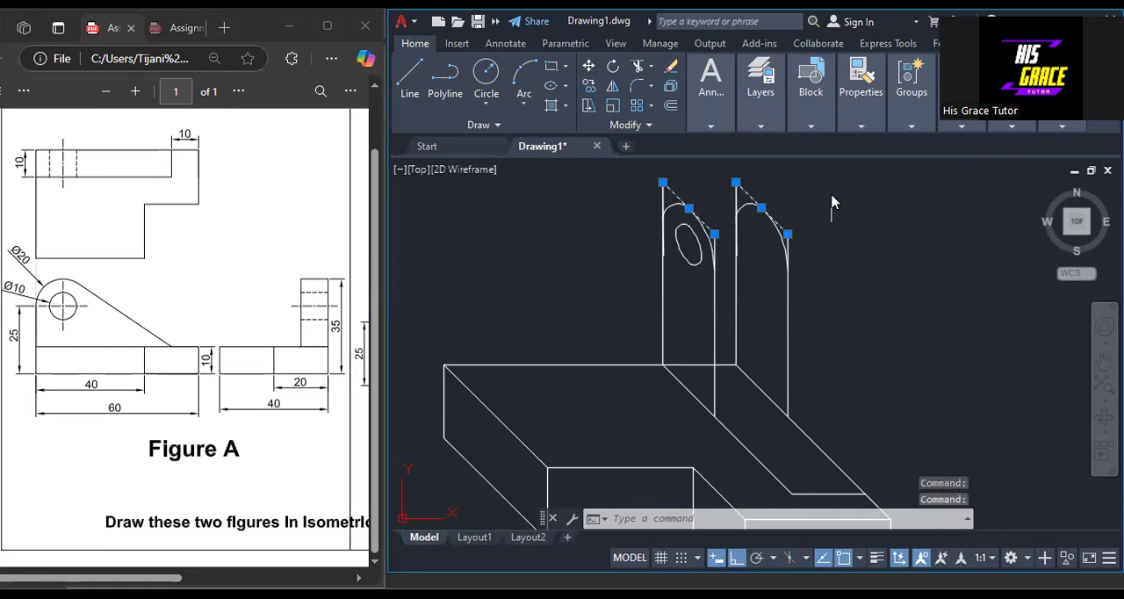
key("Delete")
Erase the short leftover vertical segment overlapping the left upright of the lug outline without a hole.
scroll(773, 274, "up", 2)
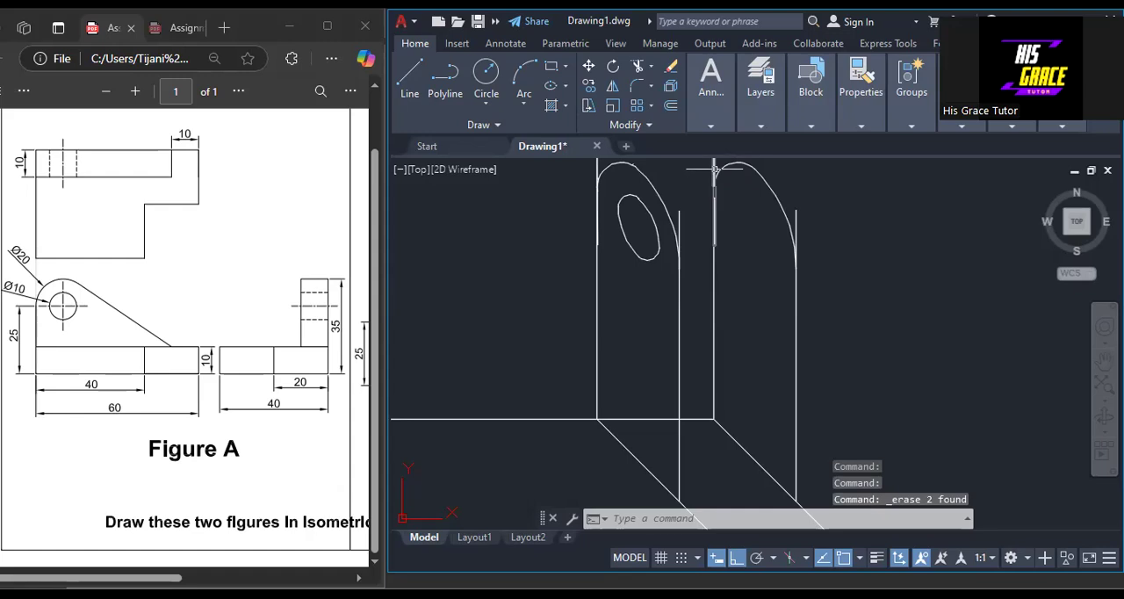
left_click(712, 208)
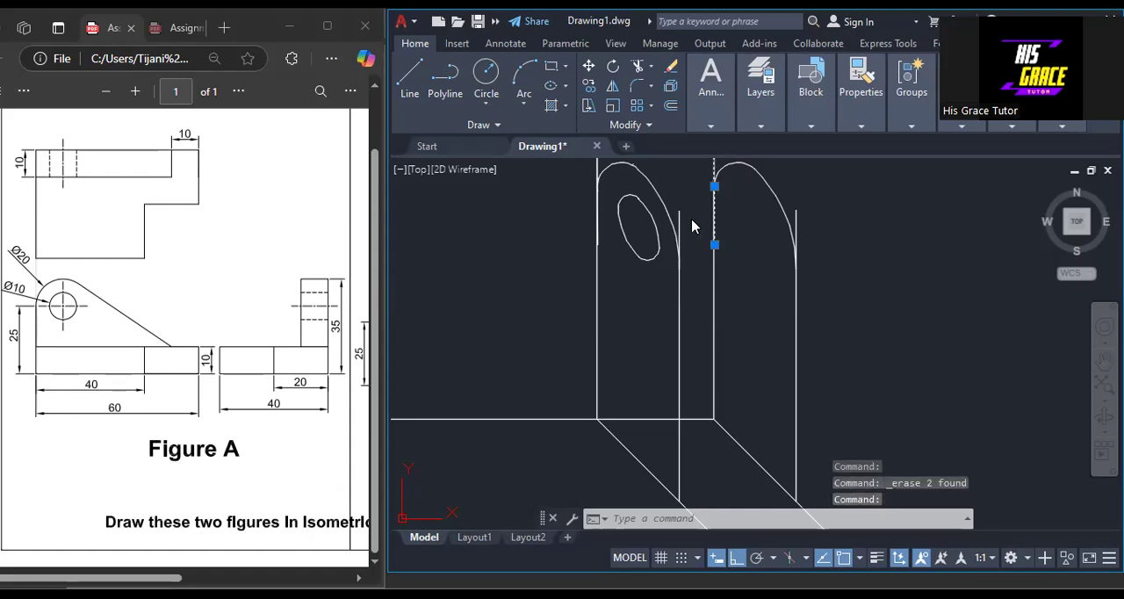
key("Delete")
Try to trim the right upright of the lug outline without a hole where it projects above the arc.
scroll(737, 215, "up", 2)
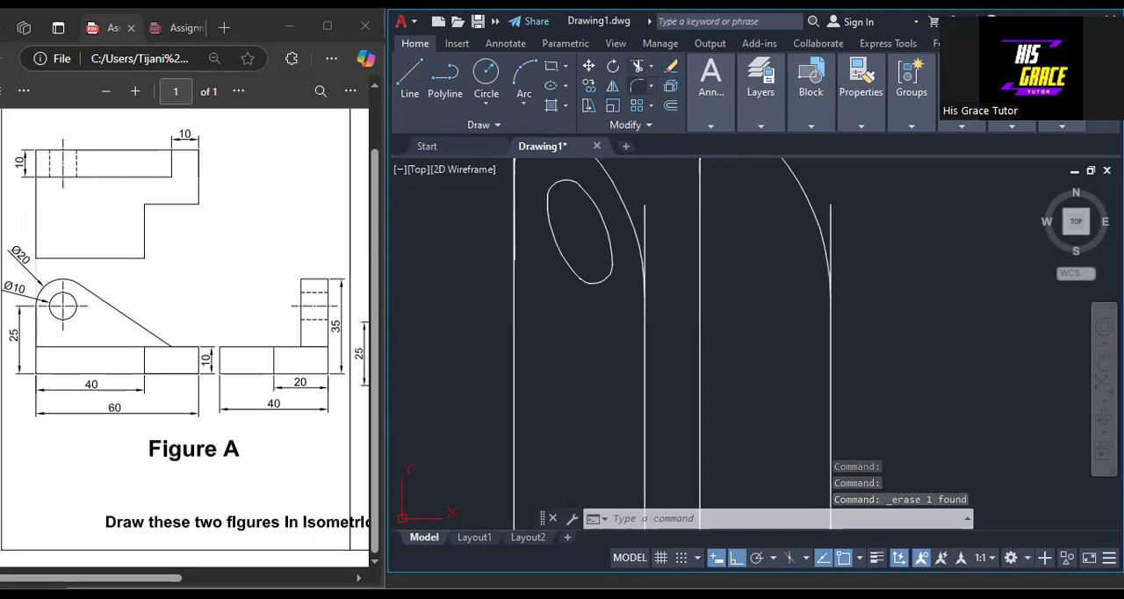
left_click(636, 66)
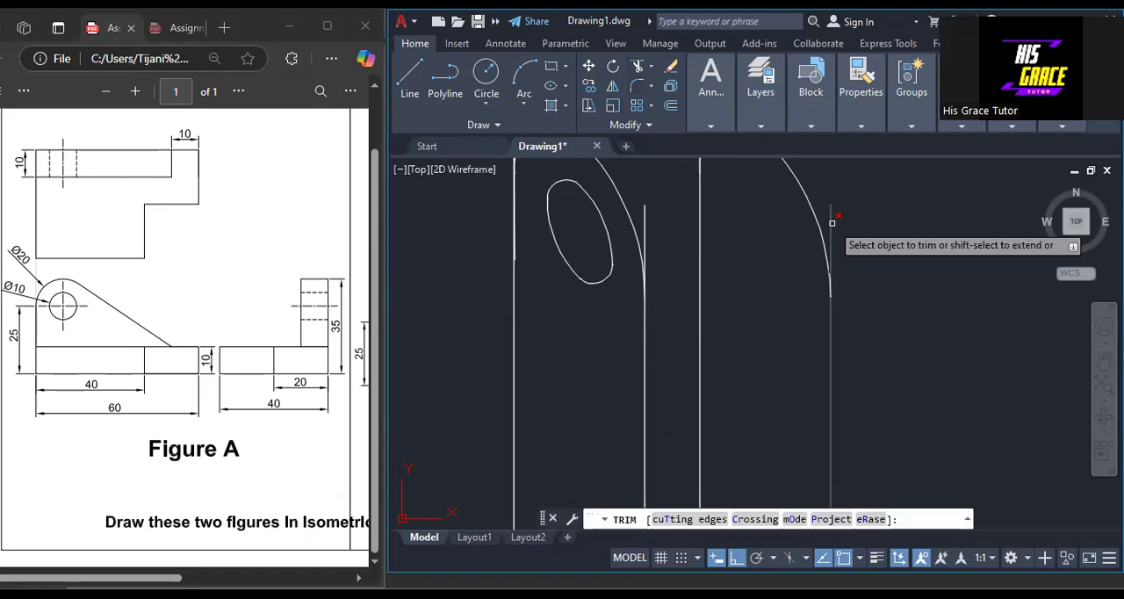
scroll(878, 260, "down", 2)
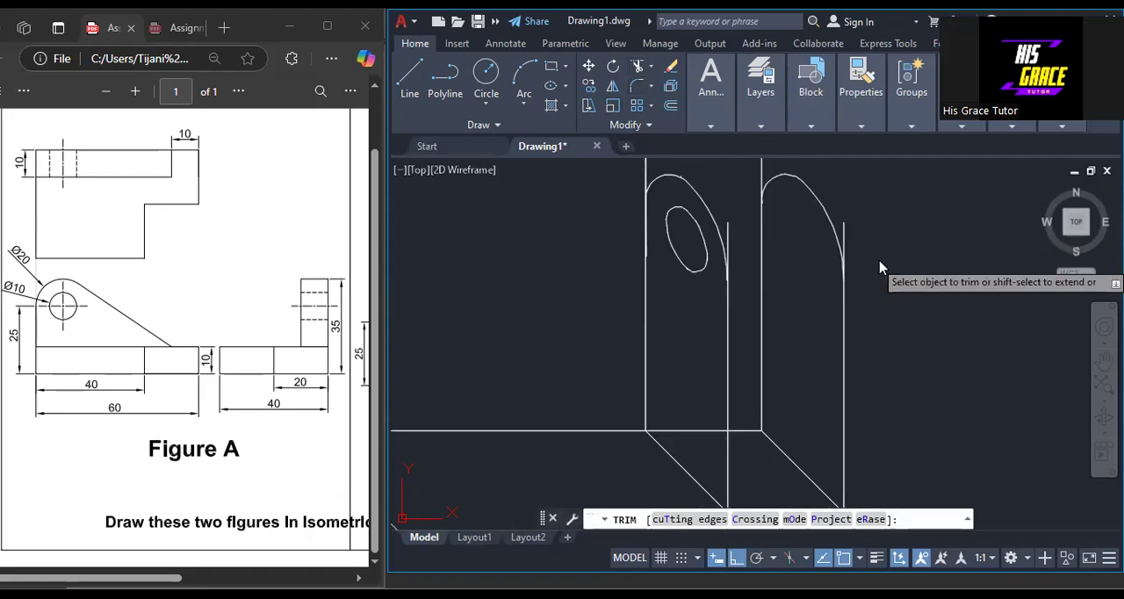
right_click(880, 261)
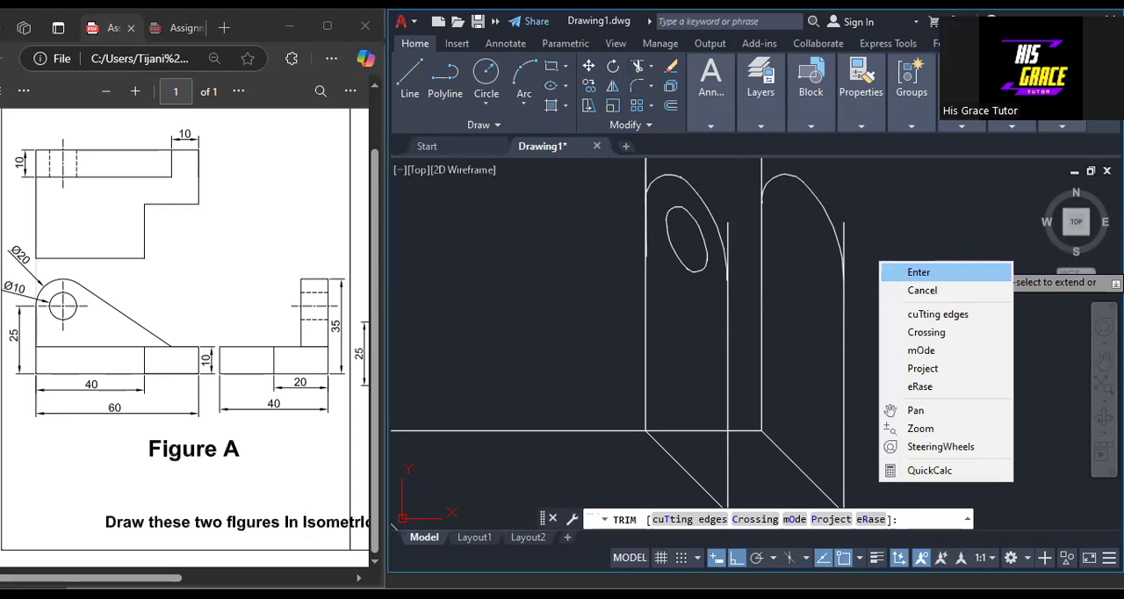
left_click(919, 272)
scroll(866, 254, "up", 2)
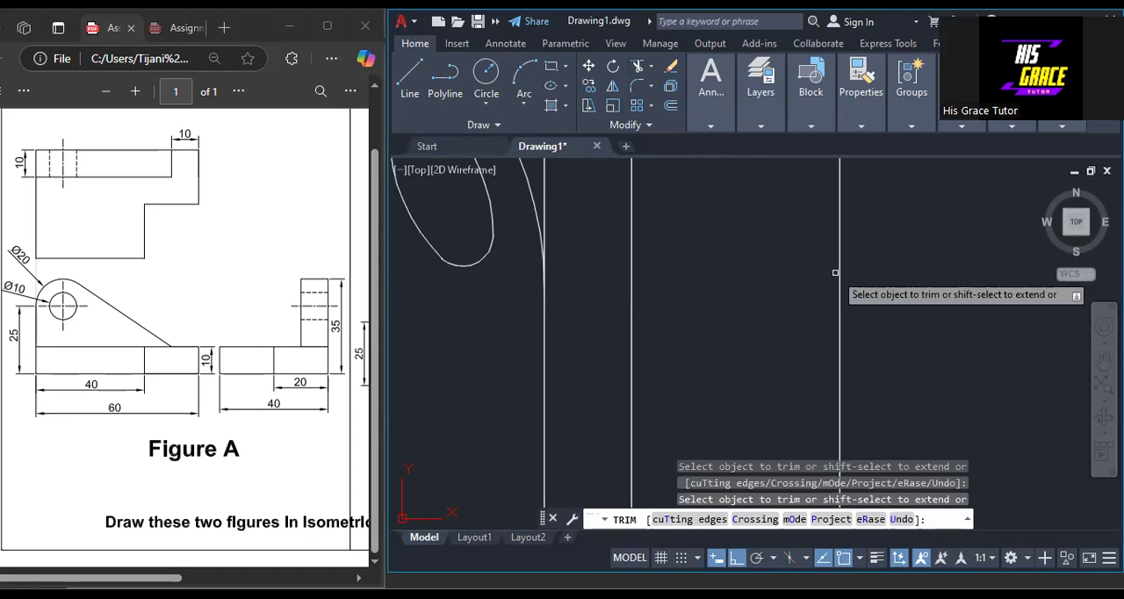
key("ctrl+z")
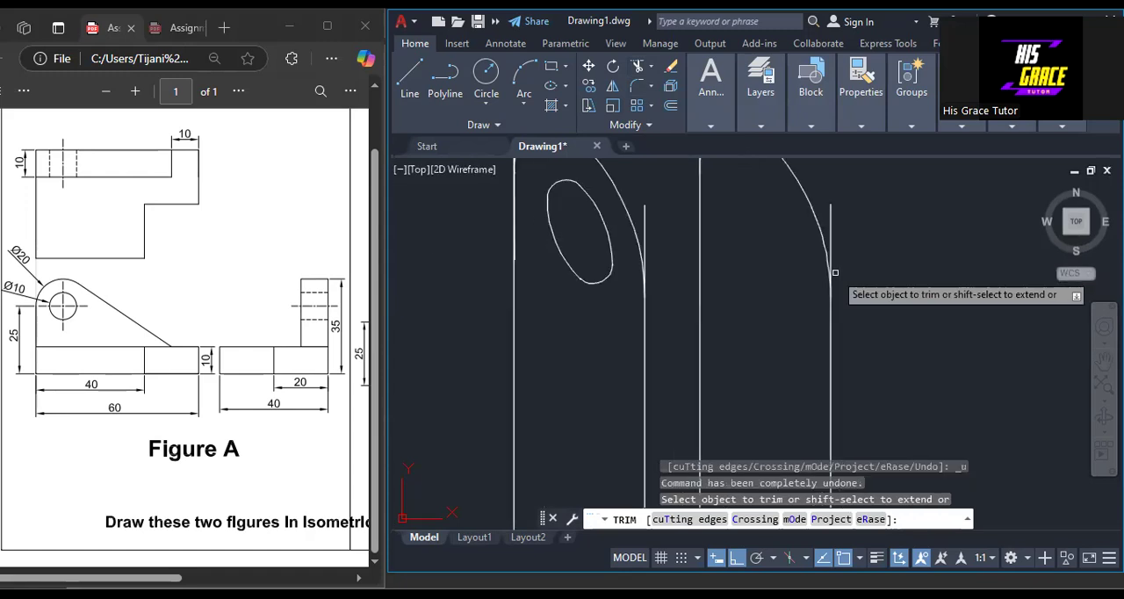
key("Escape")
Stretch the large arc's lower end onto the right upright of the lug without a hole and trim the upright above it.
scroll(847, 329, "up", 3)
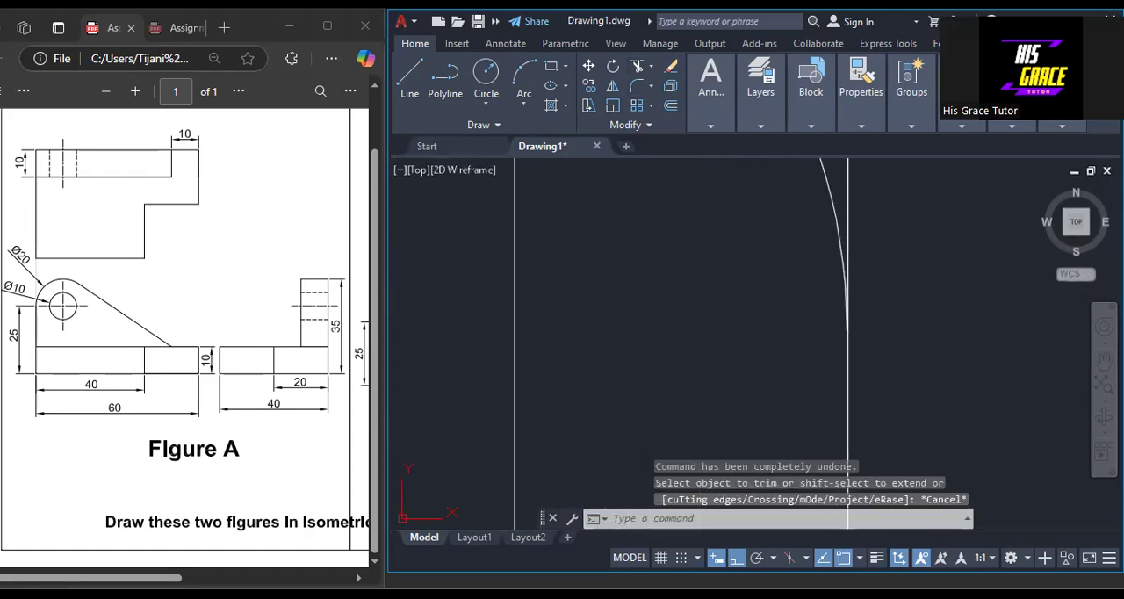
left_click(844, 300)
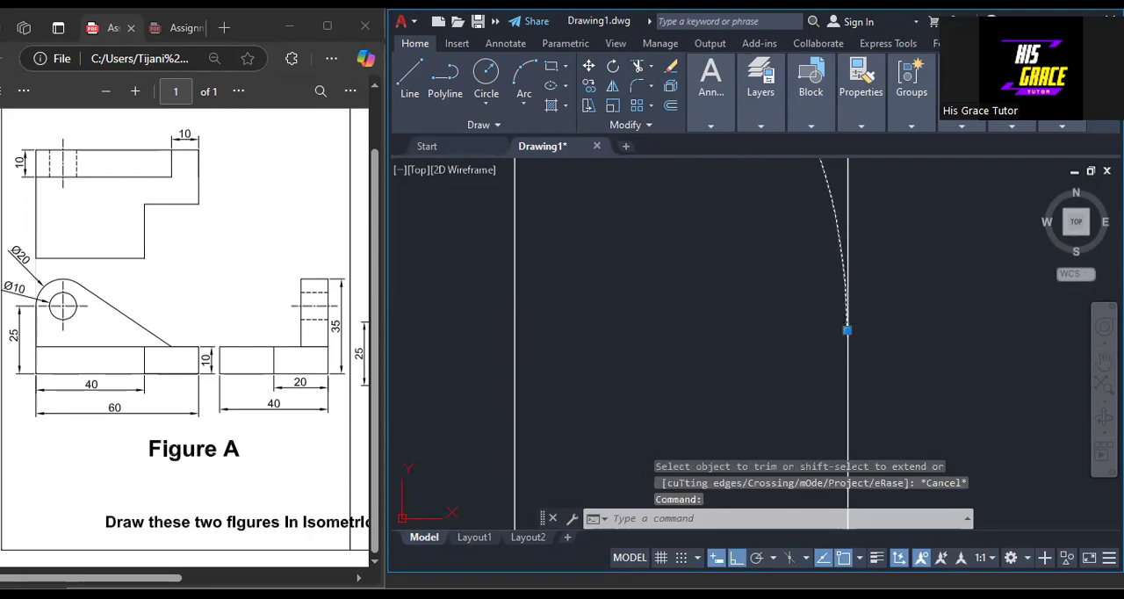
left_click(848, 330)
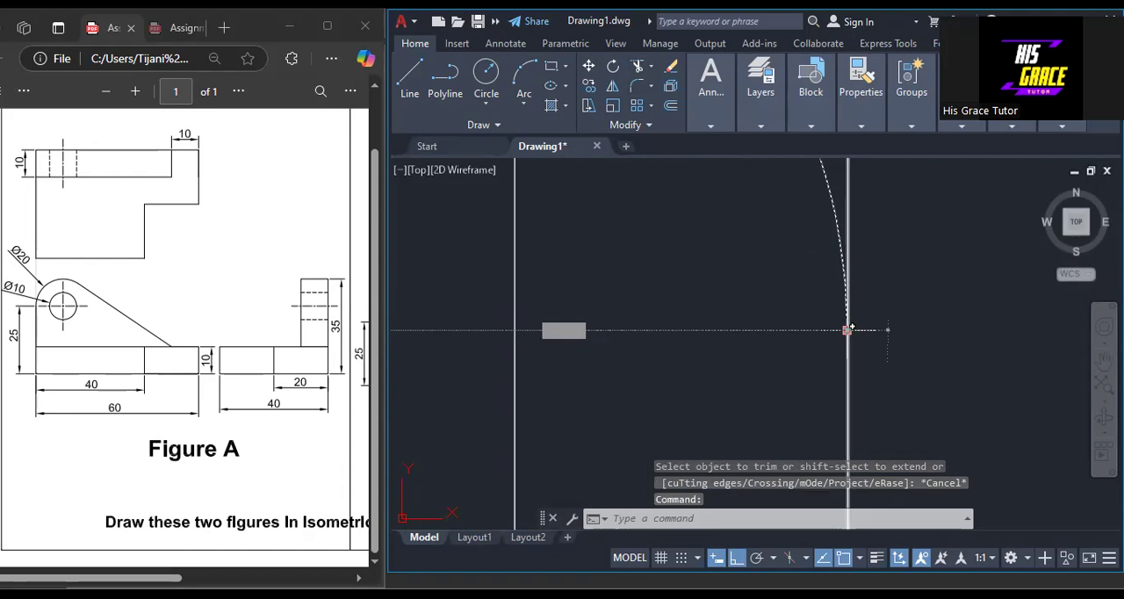
left_click(848, 330)
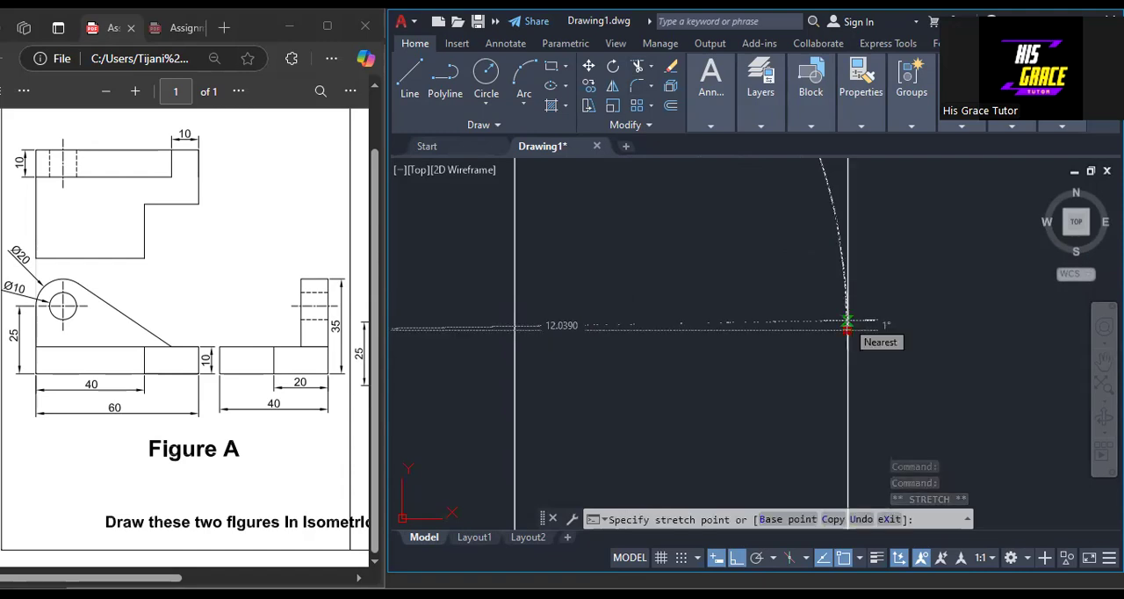
left_click(847, 323)
key("Escape")
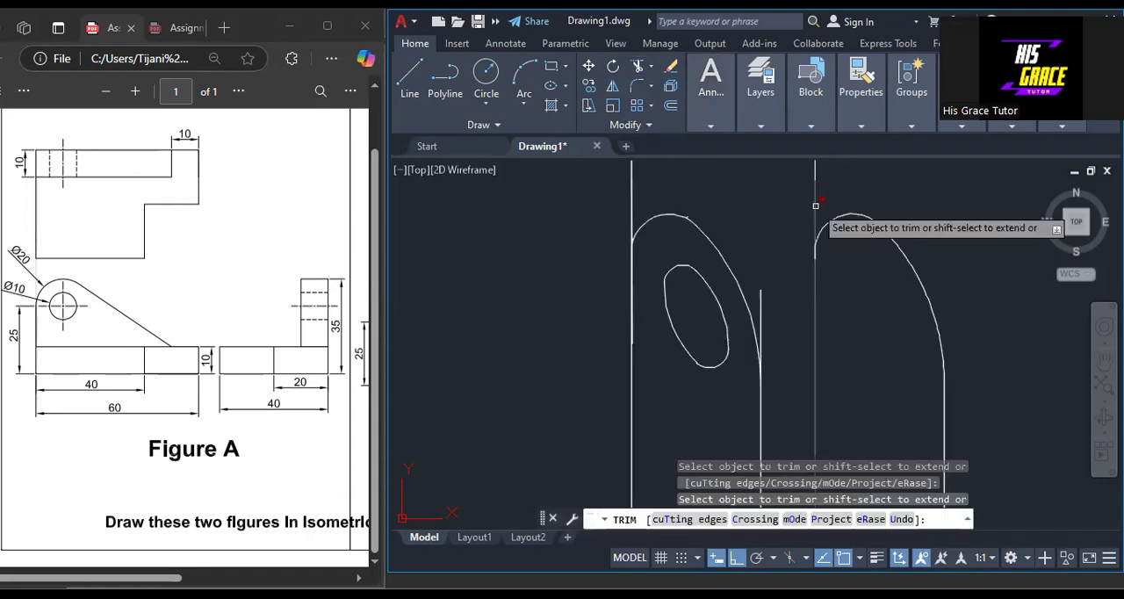
key("Escape")
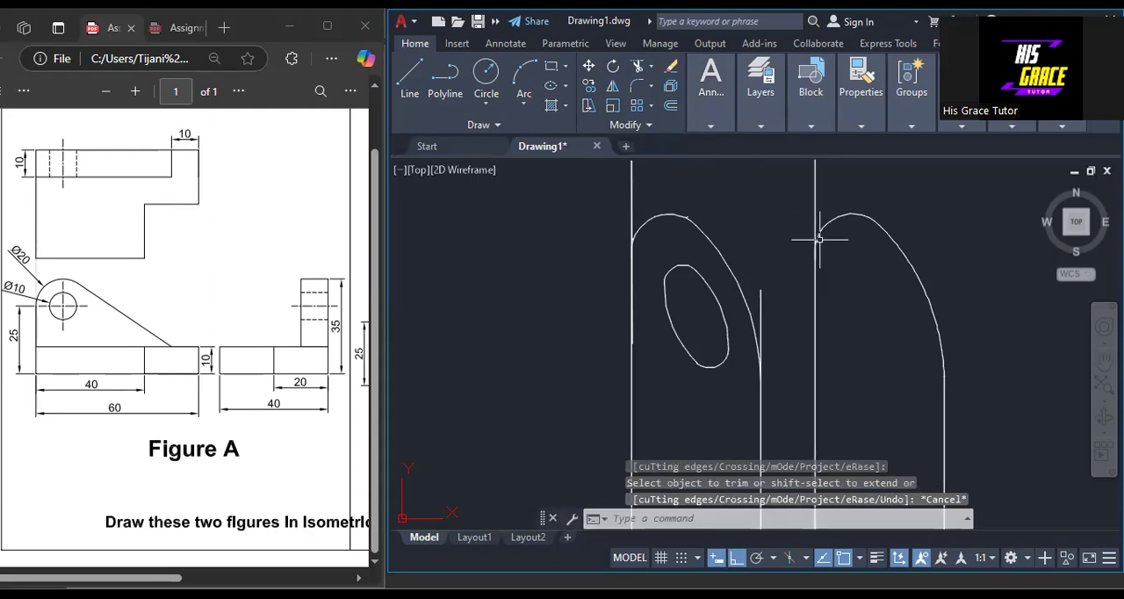
Stretch the left end of the small top arc onto the left upright of the lug outline without a hole.
left_click(819, 253)
left_click(814, 258)
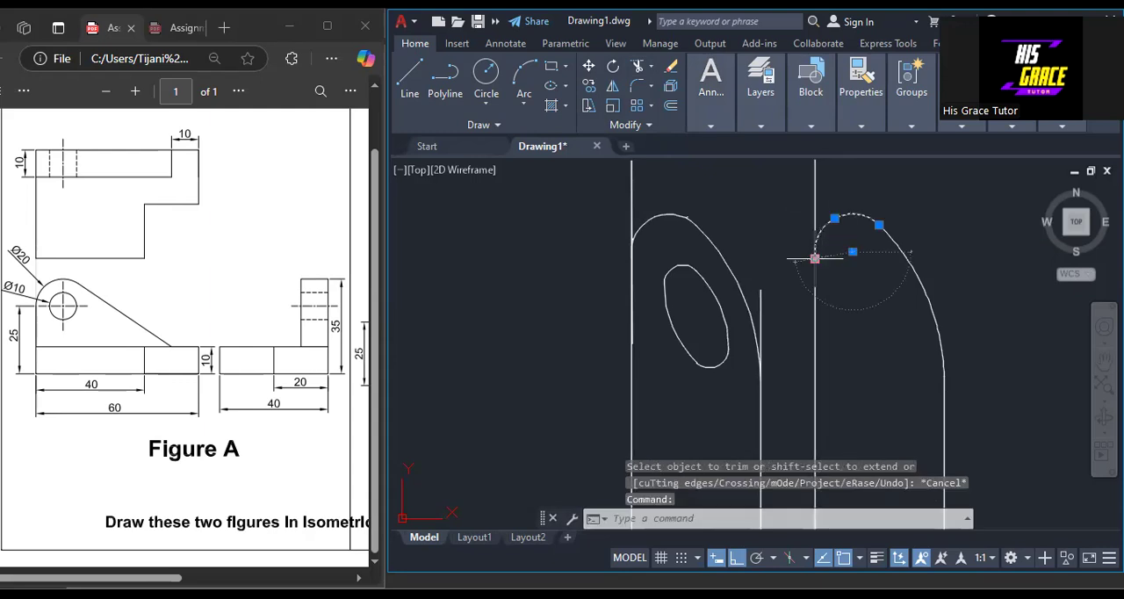
double_click(814, 258)
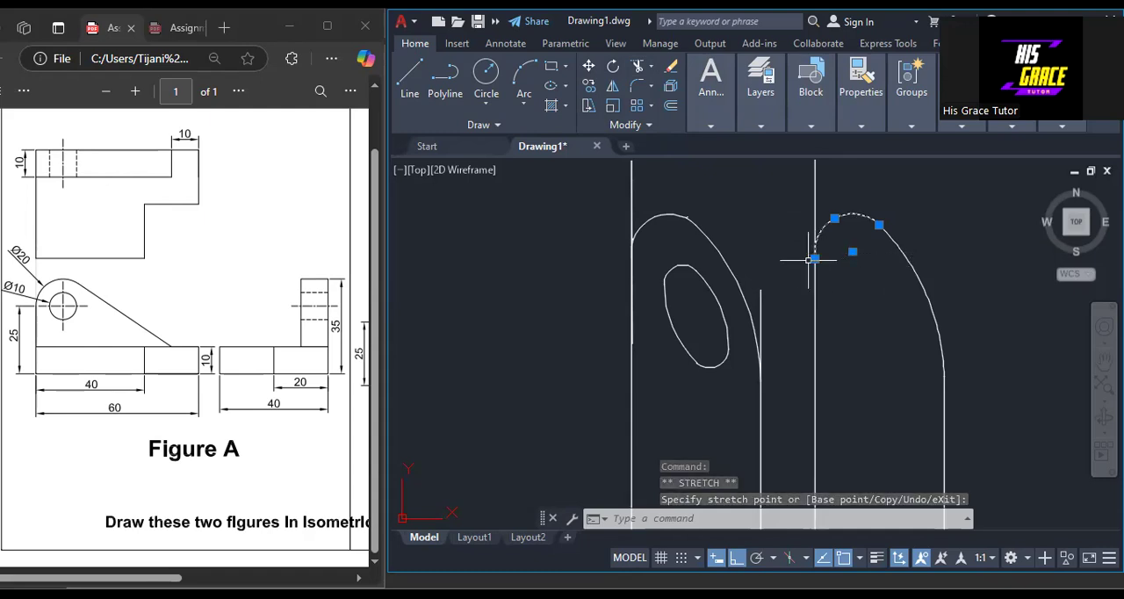
key("Escape")
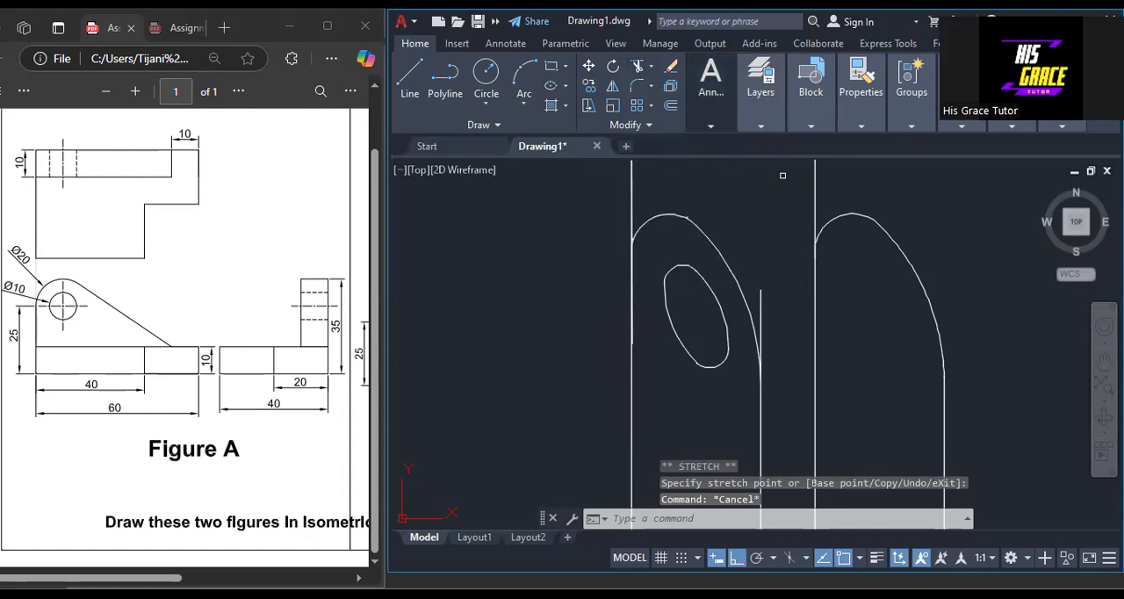
Trim the left upright of the lug outline without a hole where it projects above the arc.
type("tr")
key("Return")
left_click(814, 206)
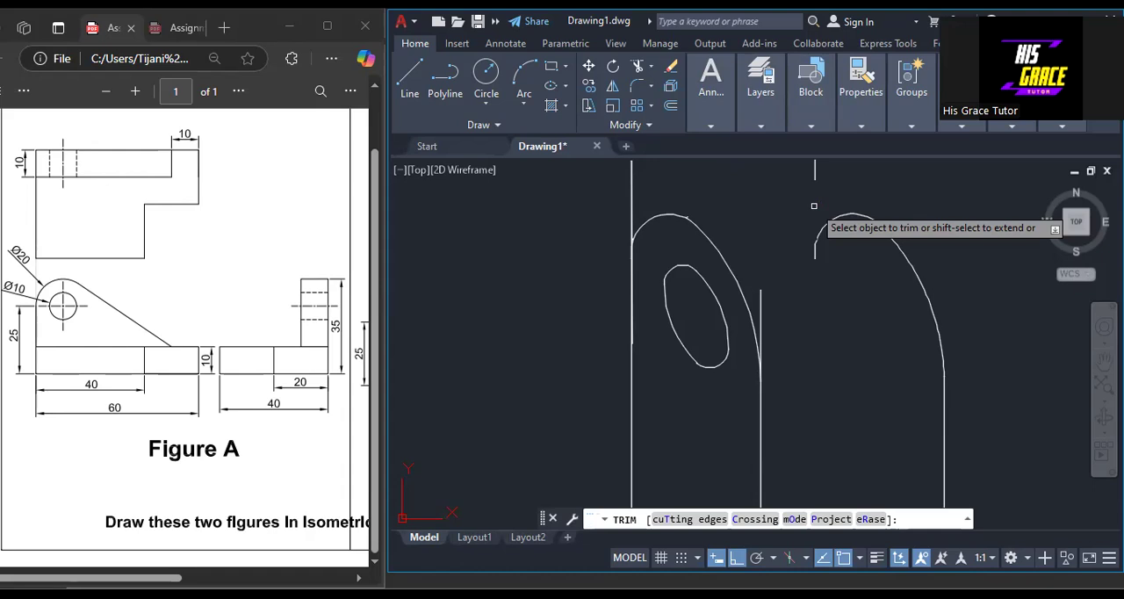
Trim away the leftover upright segments beside the arcs of the two lug outlines.
left_click(814, 207)
scroll(741, 247, "down", 3)
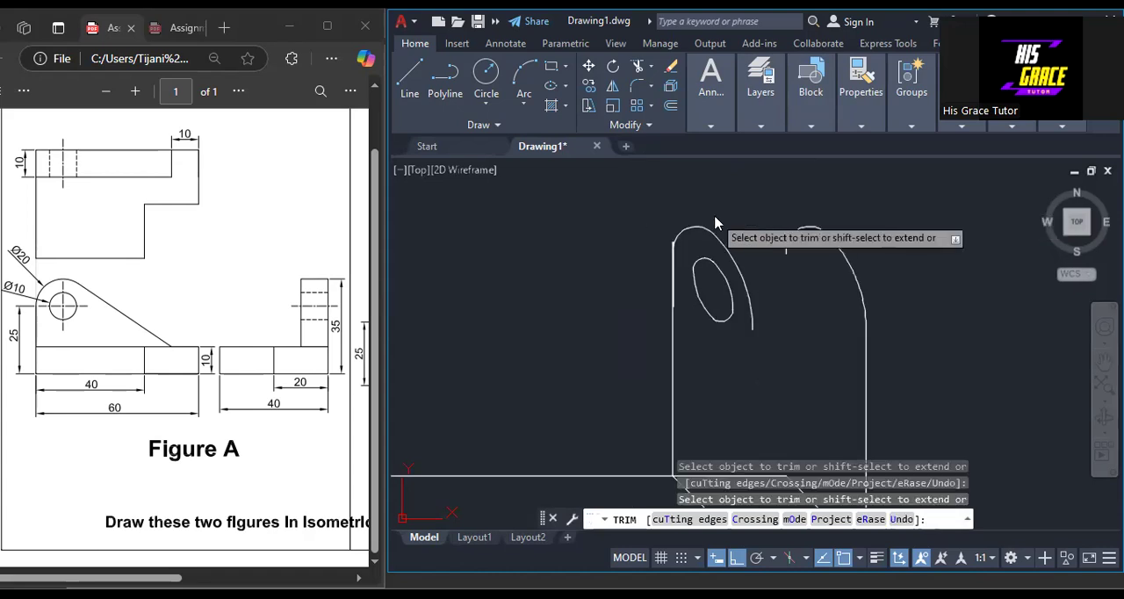
right_click(714, 217)
left_click(743, 228)
scroll(673, 268, "up", 4)
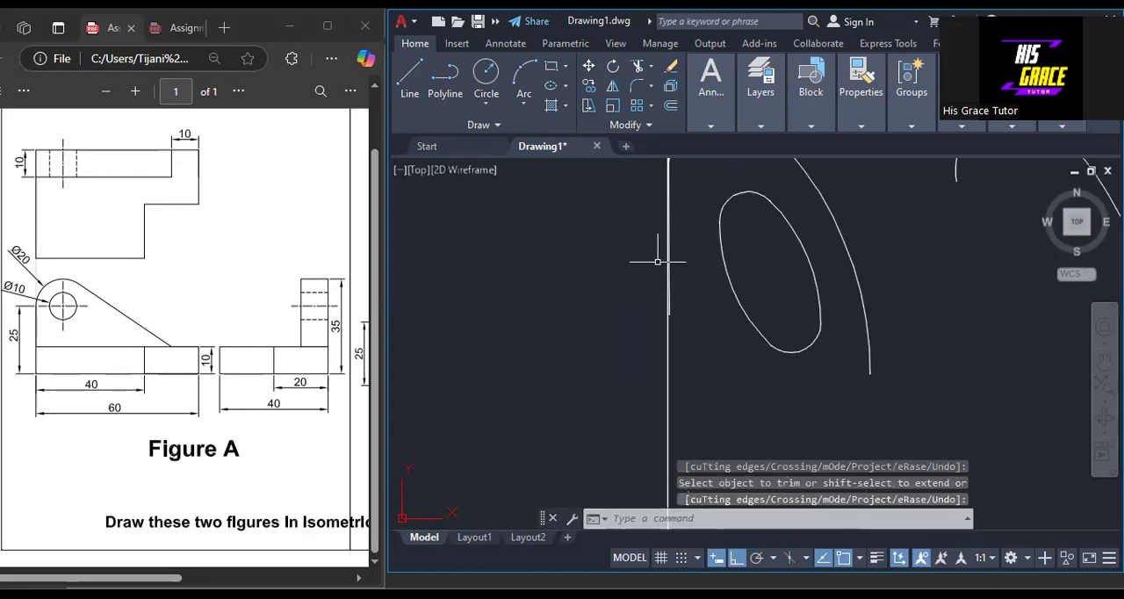
left_click(666, 254)
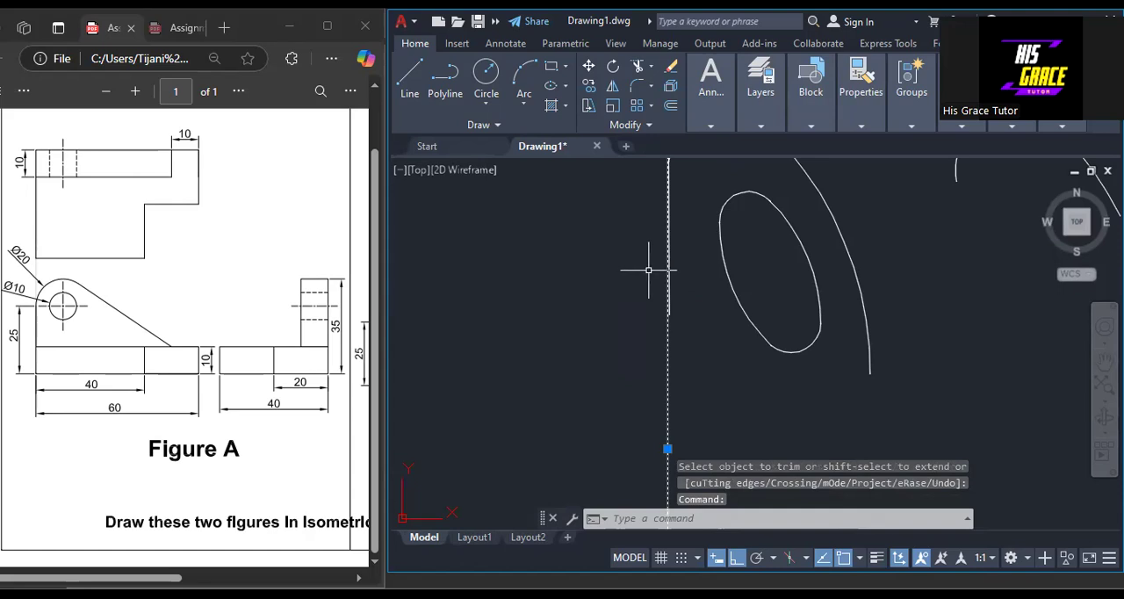
scroll(648, 270, "down", 3)
key("Escape")
scroll(654, 283, "up", 3)
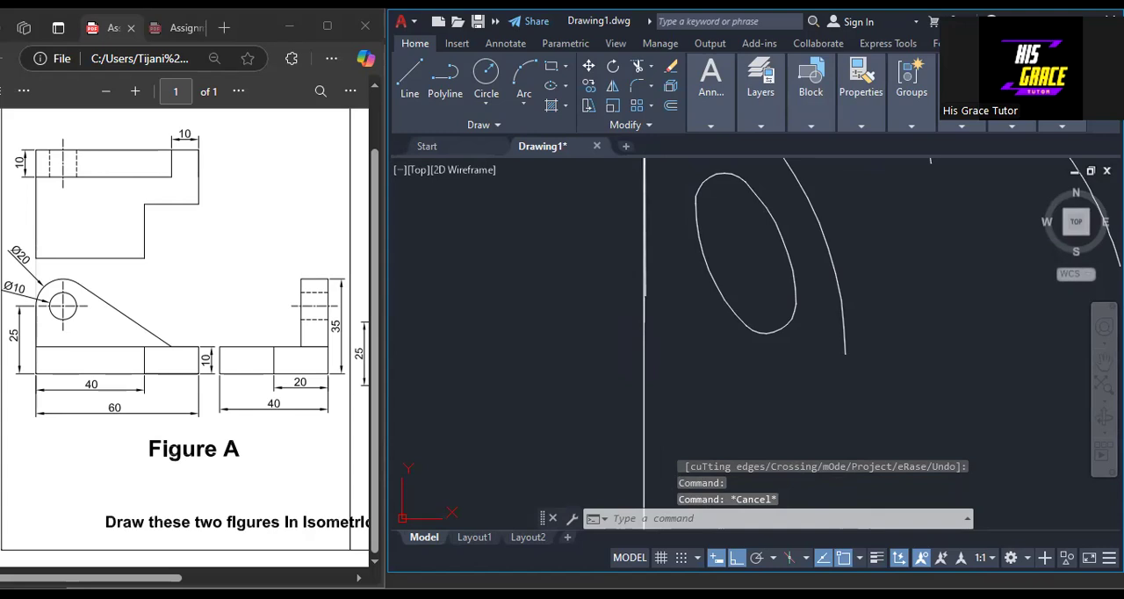
left_click(643, 297)
left_click(643, 297)
key("Escape")
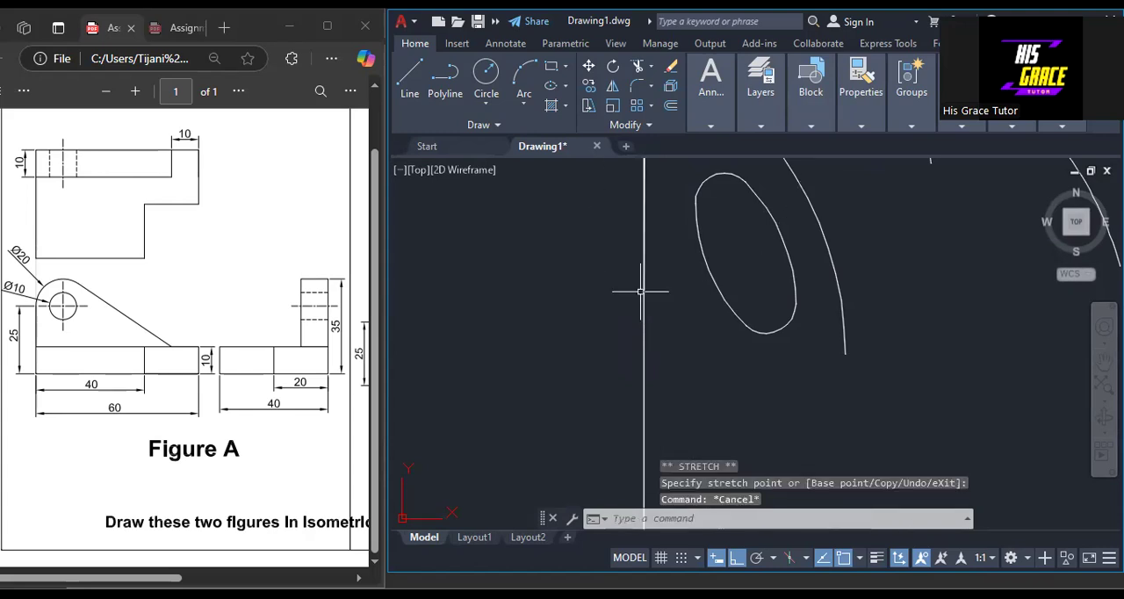
Erase the short stray line joining the top of the left upright to the arc on the lug with the hole.
scroll(640, 294, "down", 2)
scroll(642, 205, "up", 5)
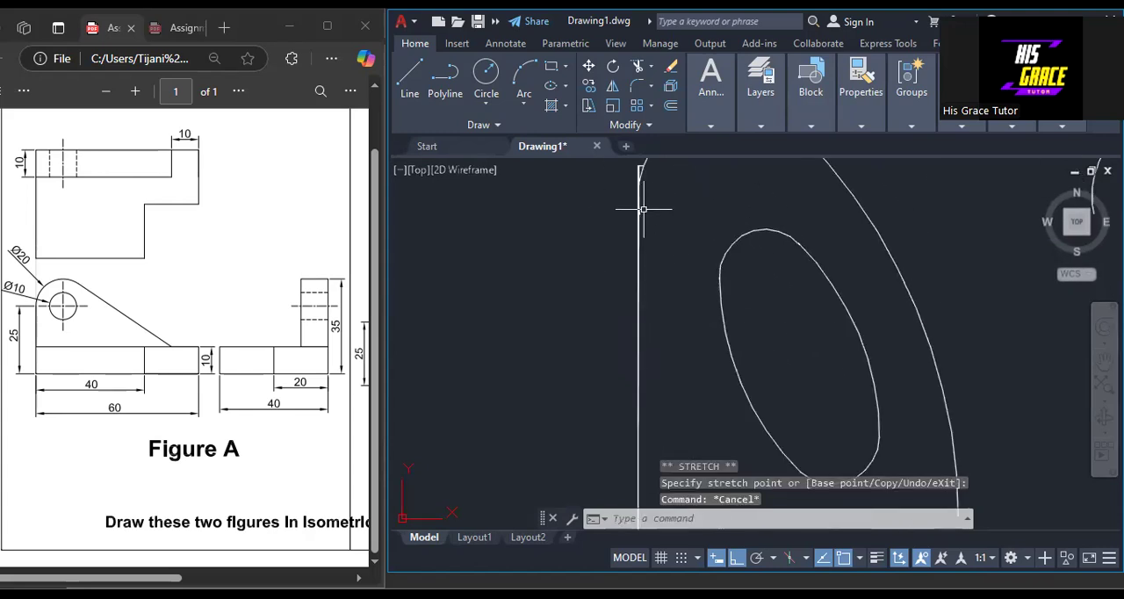
scroll(642, 251, "down", 3)
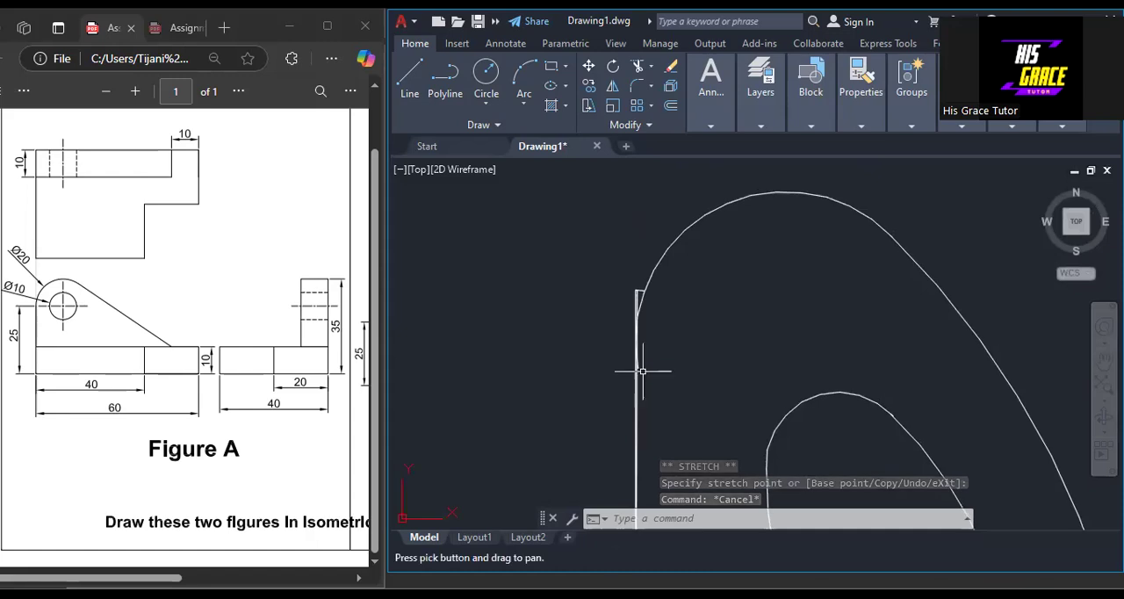
scroll(651, 334, "up", 4)
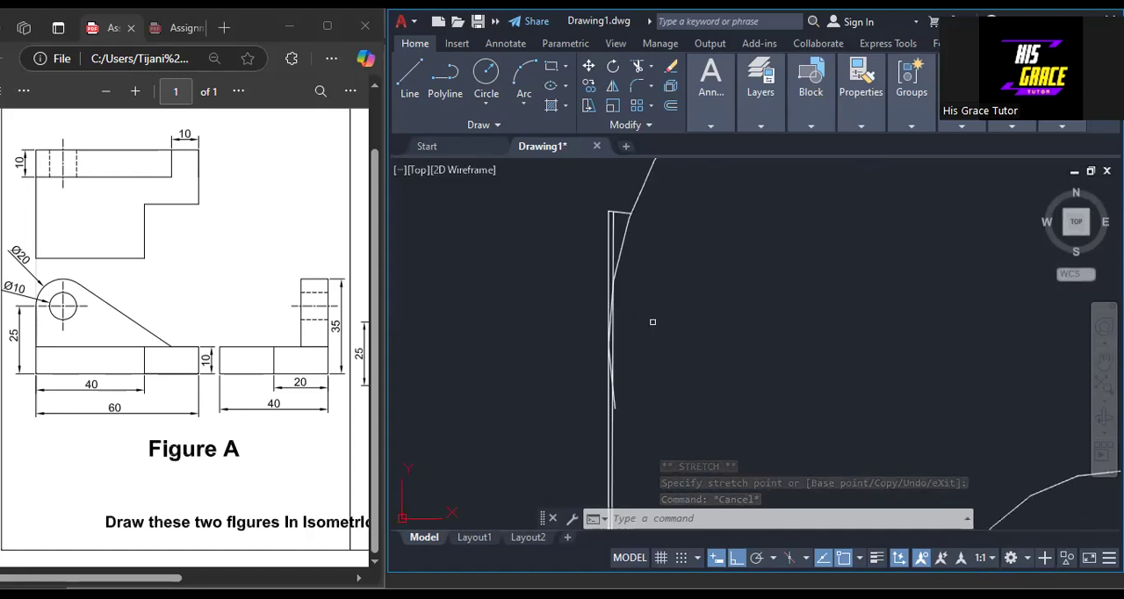
left_click(619, 213)
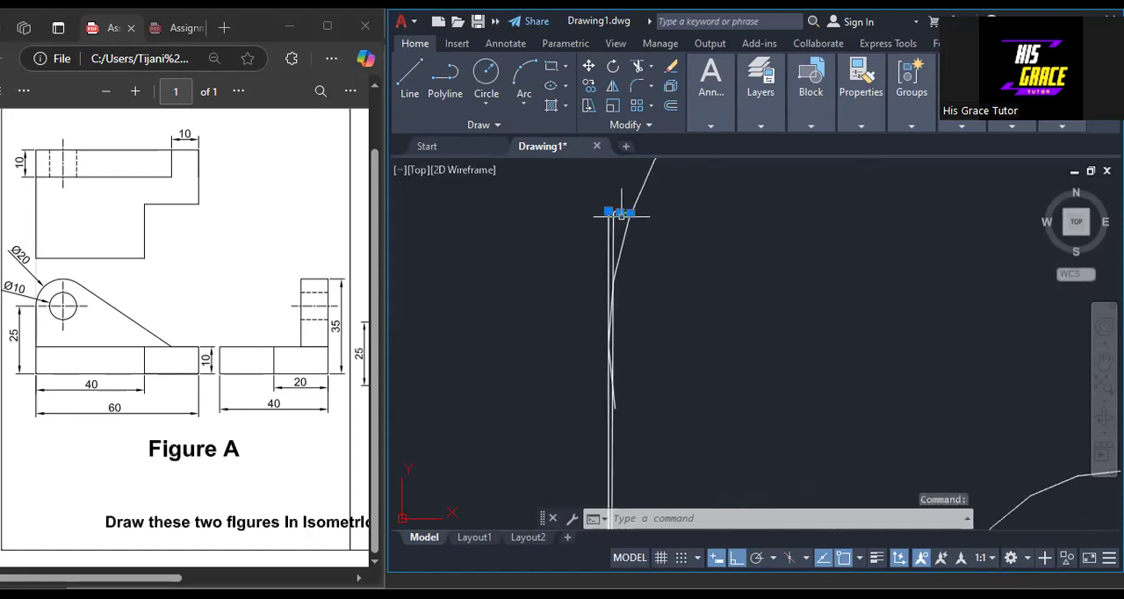
right_click(717, 252)
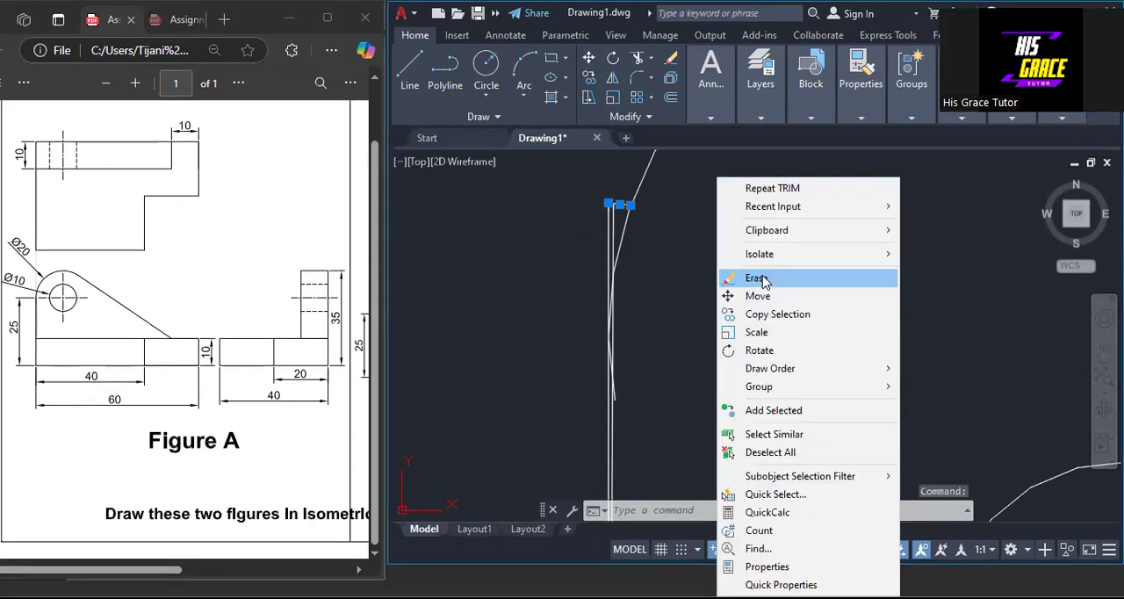
left_click(756, 277)
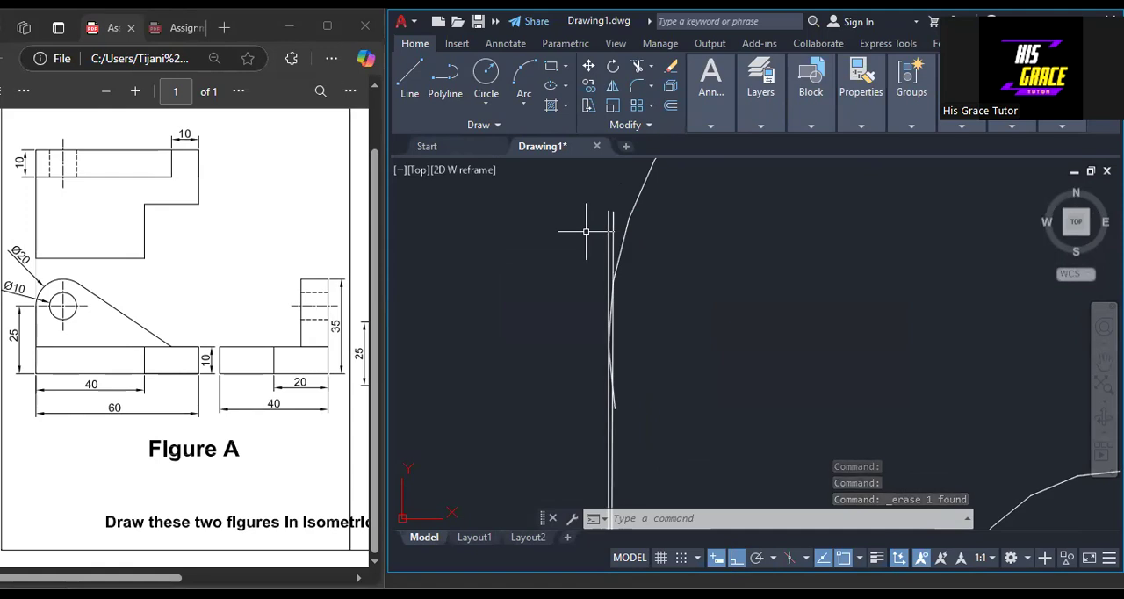
Erase the outer of the two nearly coincident left upright lines on the lug with the hole.
left_click(611, 237)
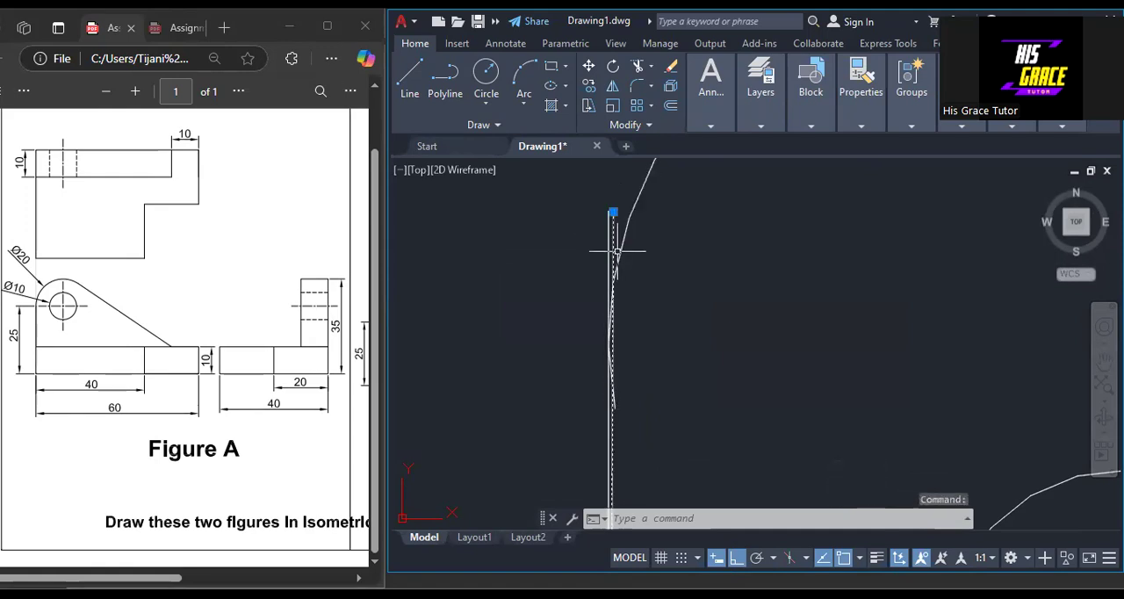
key("Delete")
key("Escape")
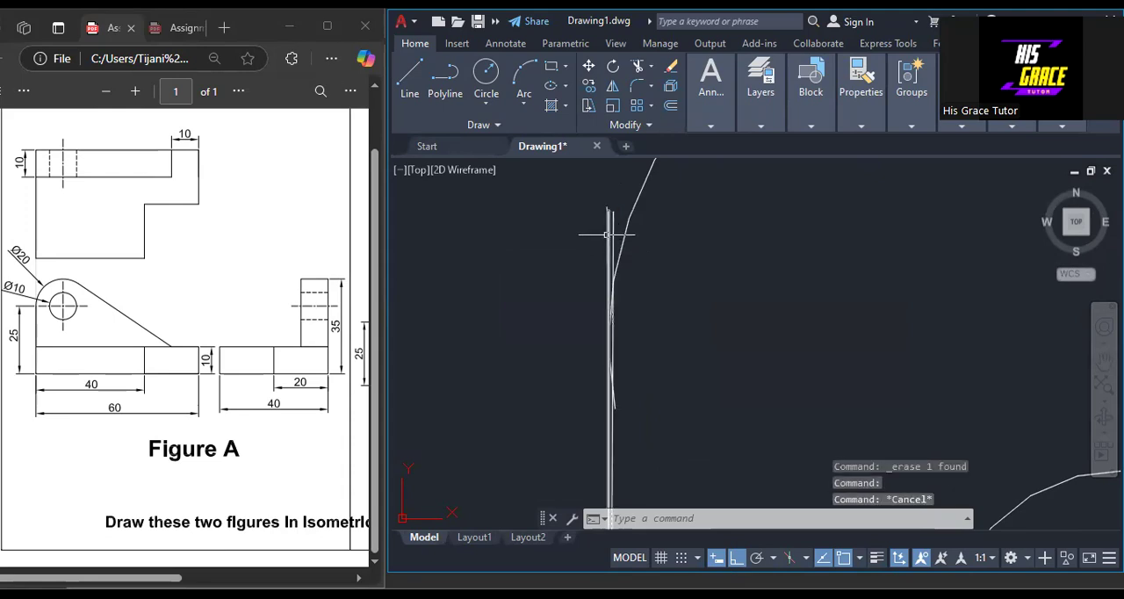
left_click(606, 235)
right_click(688, 285)
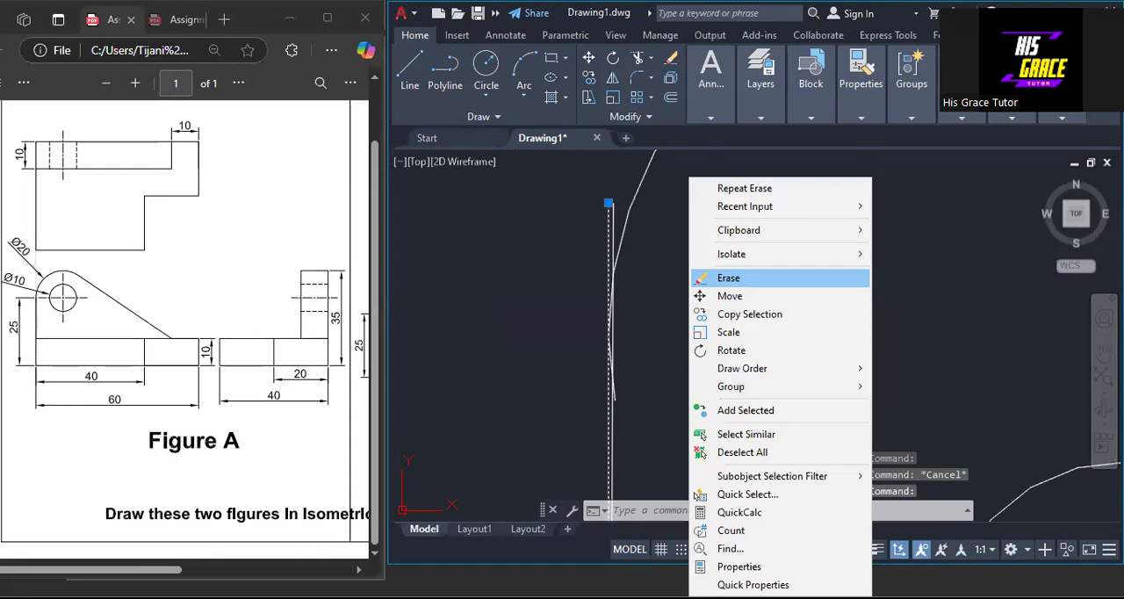
left_click(728, 277)
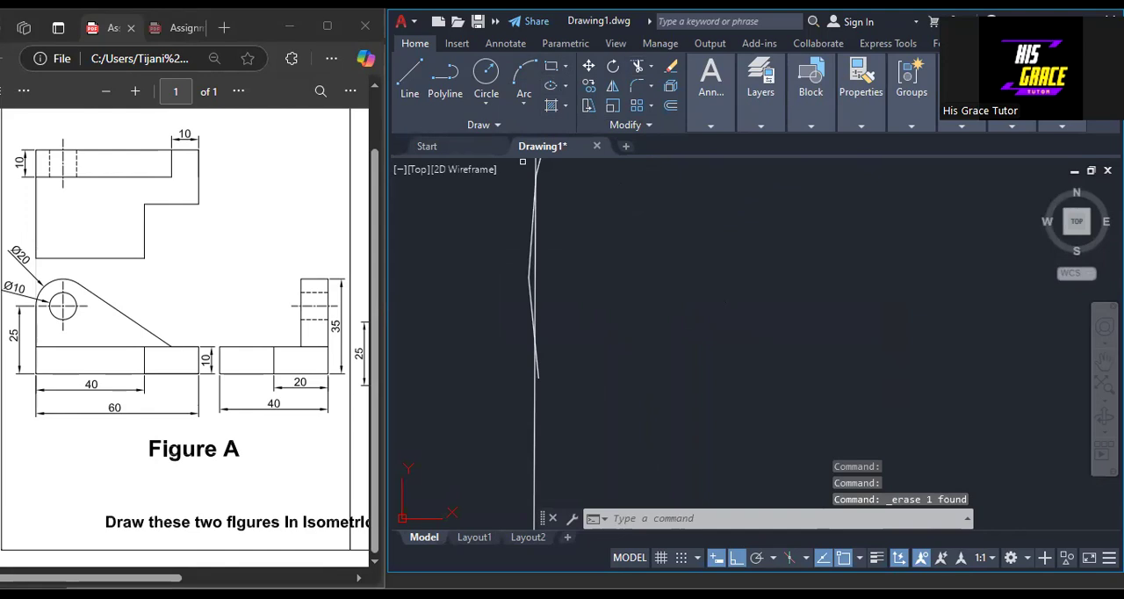
Trim the overlapping ends where the left upright of the holed lug meets its arc, leaving one clean joint.
type("tr")
key("Return")
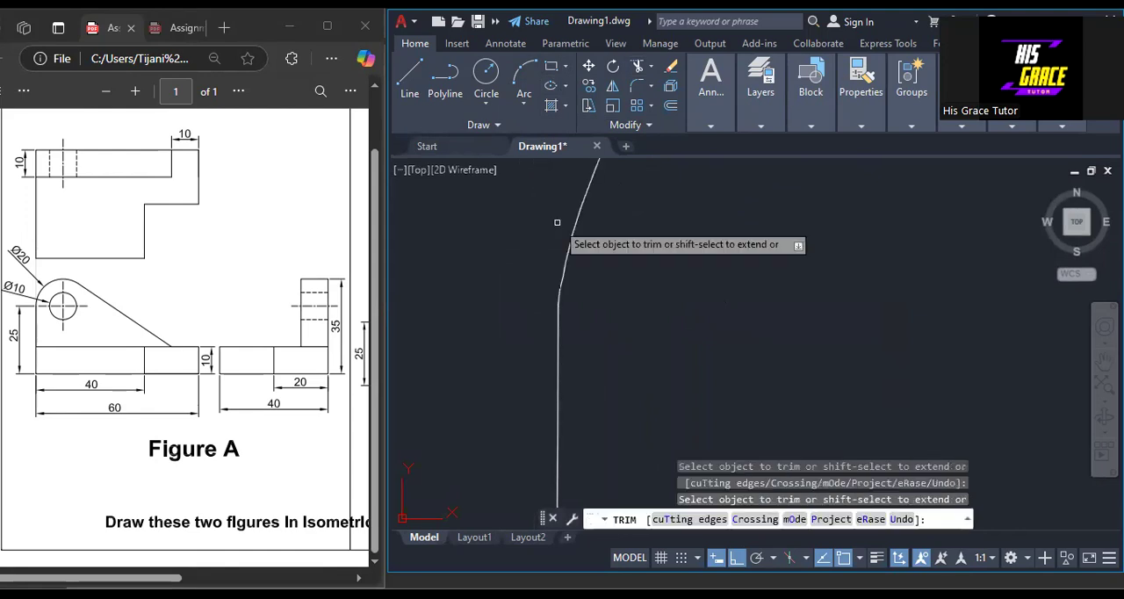
scroll(611, 275, "down", 2)
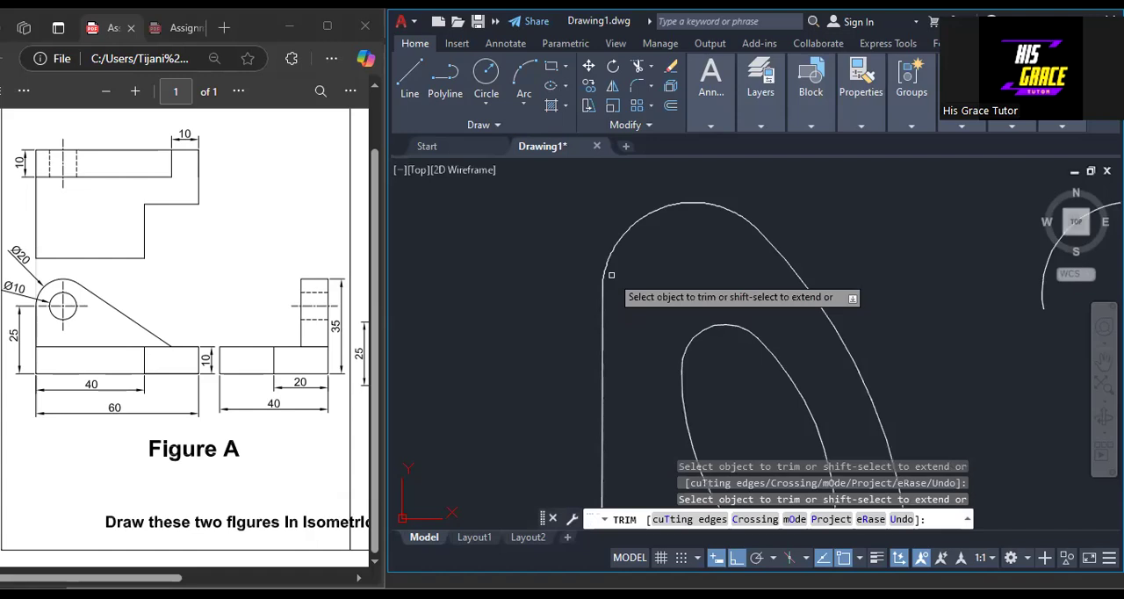
scroll(612, 274, "down", 3)
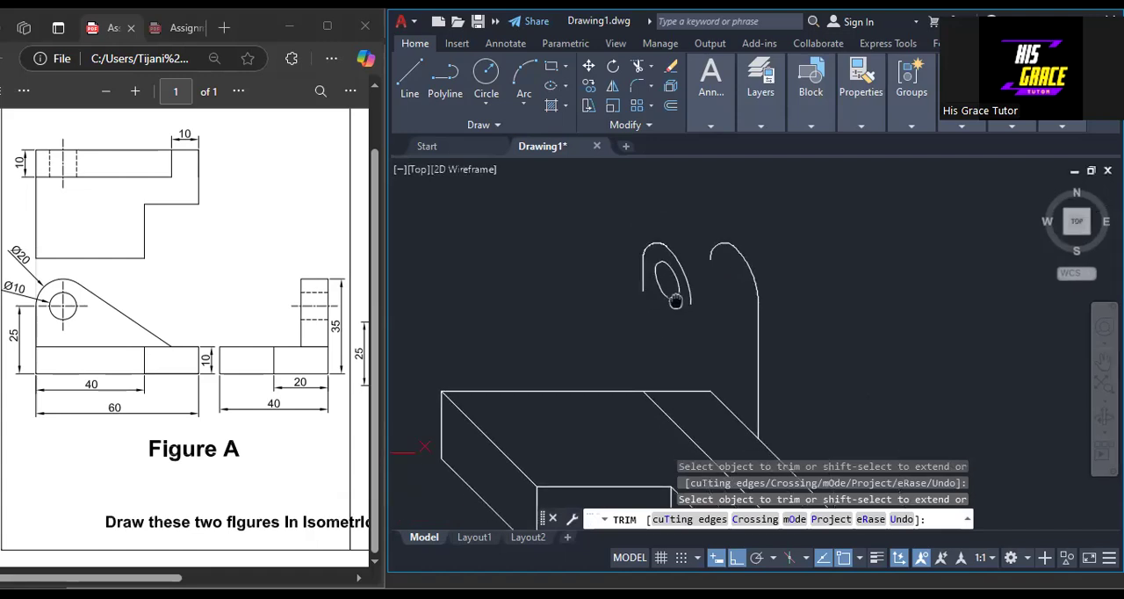
key("Return")
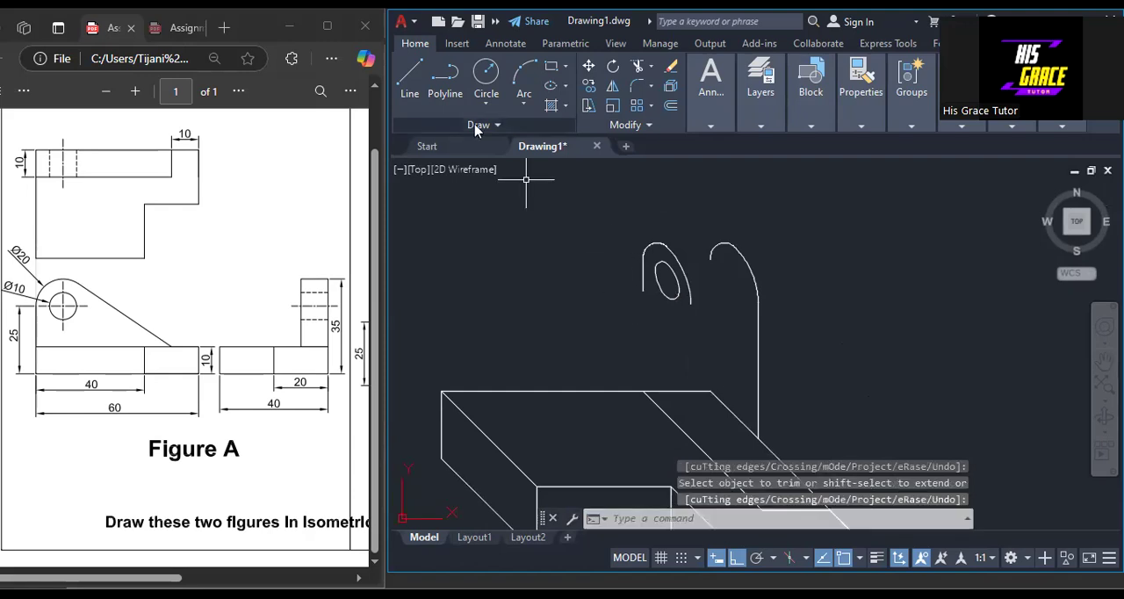
Lengthen the left upright of the holed lug down to the endpoint on the base block's back top edge.
left_click(644, 279)
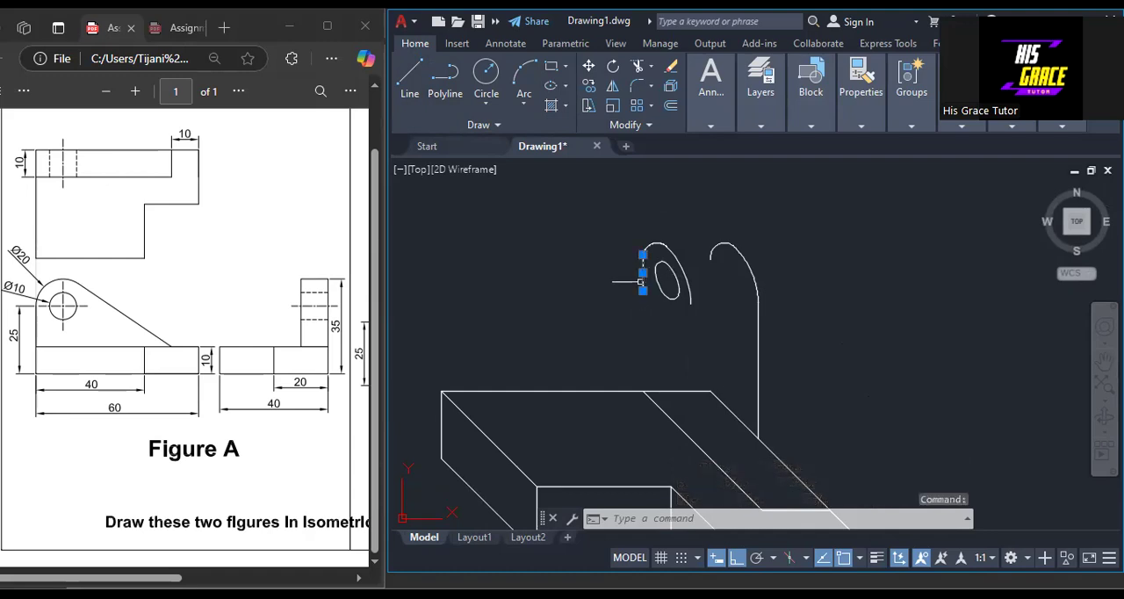
left_click(694, 337)
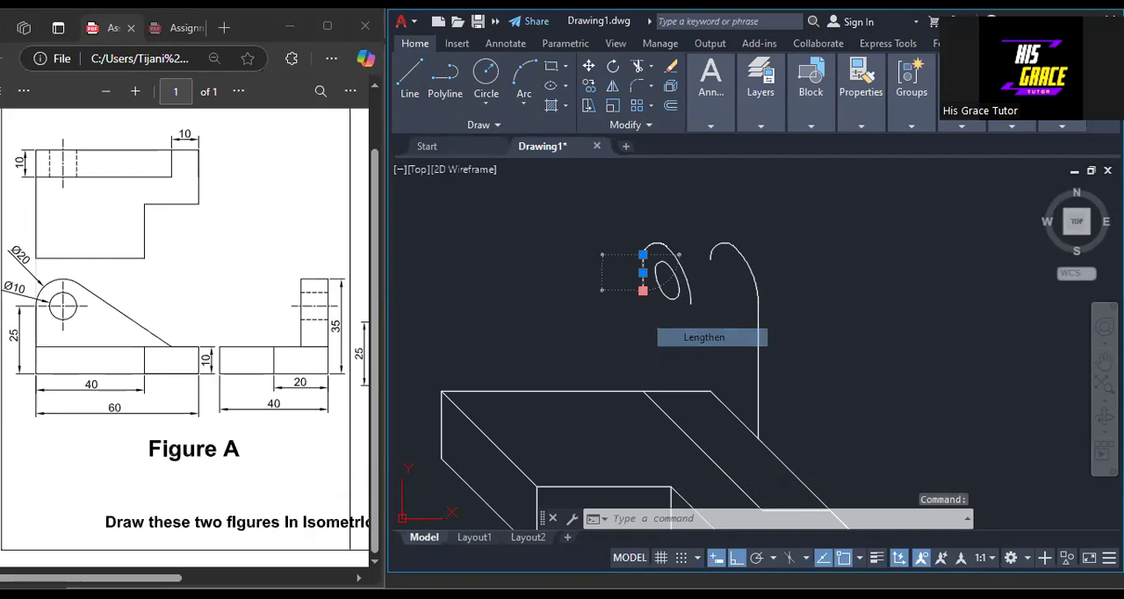
left_click(644, 392)
key("Escape")
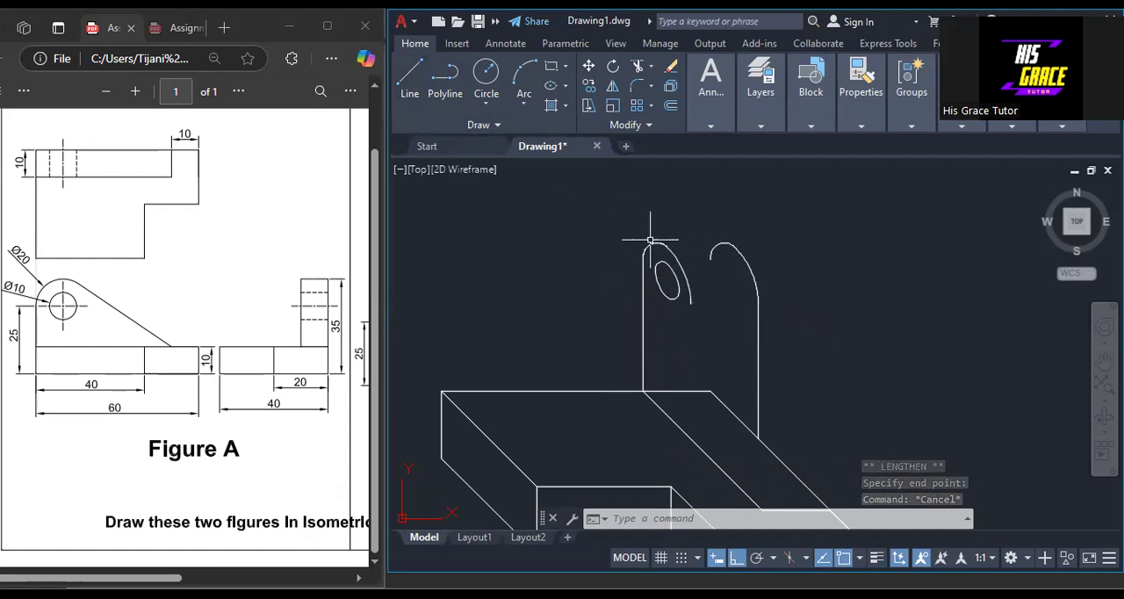
With Ortho off, draw a line joining the tops of the two lug arcs.
scroll(662, 236, "up", 2)
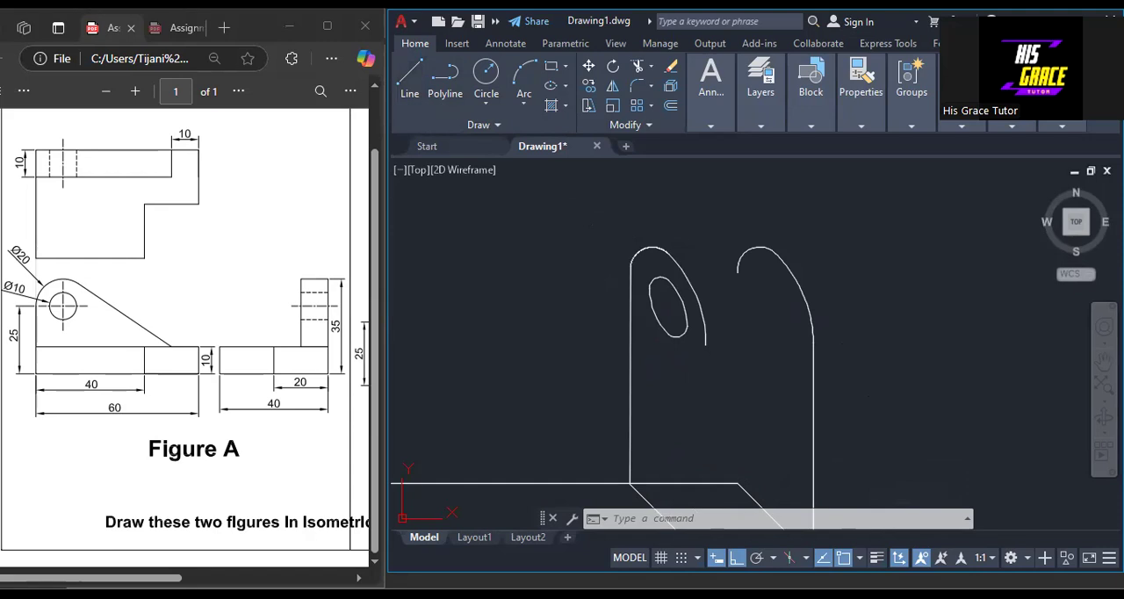
type("l")
key("Return")
key("F8")
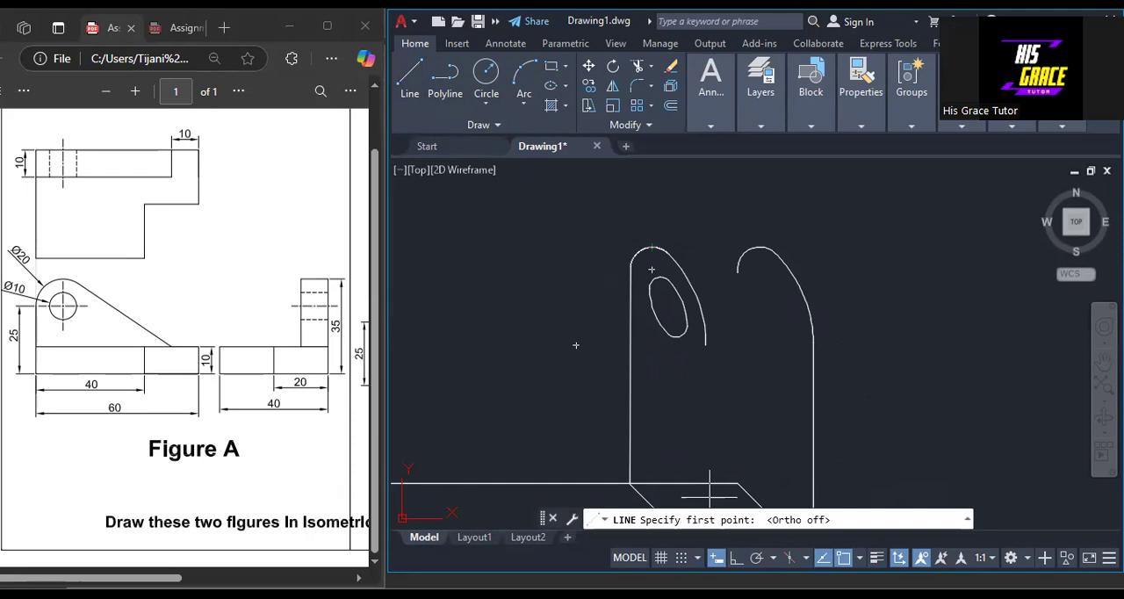
left_click(651, 269)
left_click(770, 254)
key("Return")
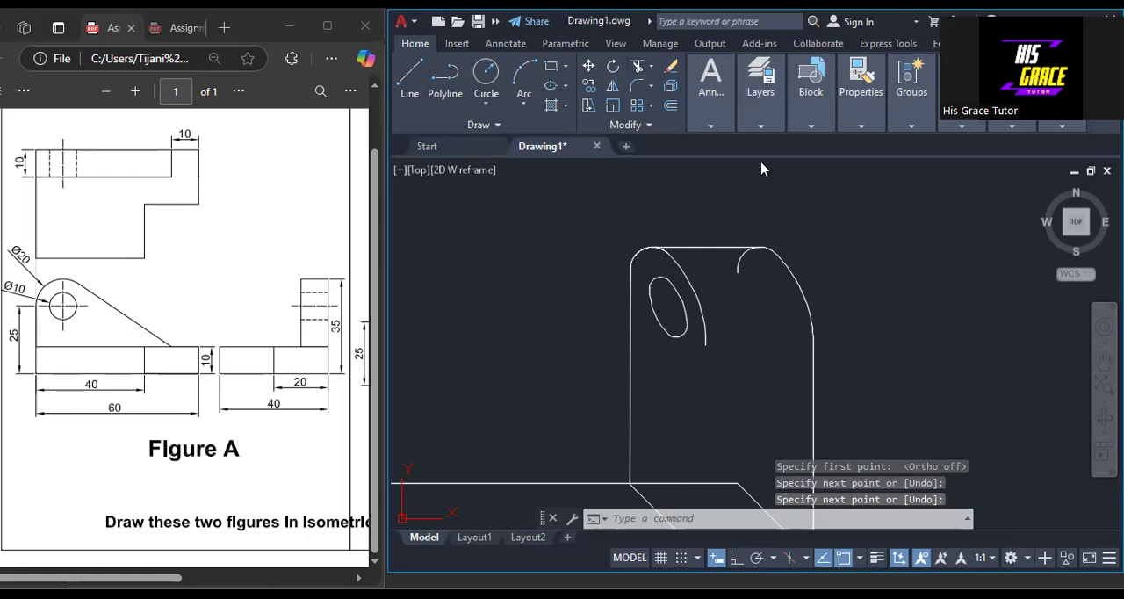
Trim the hidden part of the arc without a hole that curves down beneath the top connecting line.
left_click(740, 263)
right_click(774, 189)
left_click(799, 204)
scroll(804, 270, "down", 2)
middle_click_drag(876, 353, 806, 248)
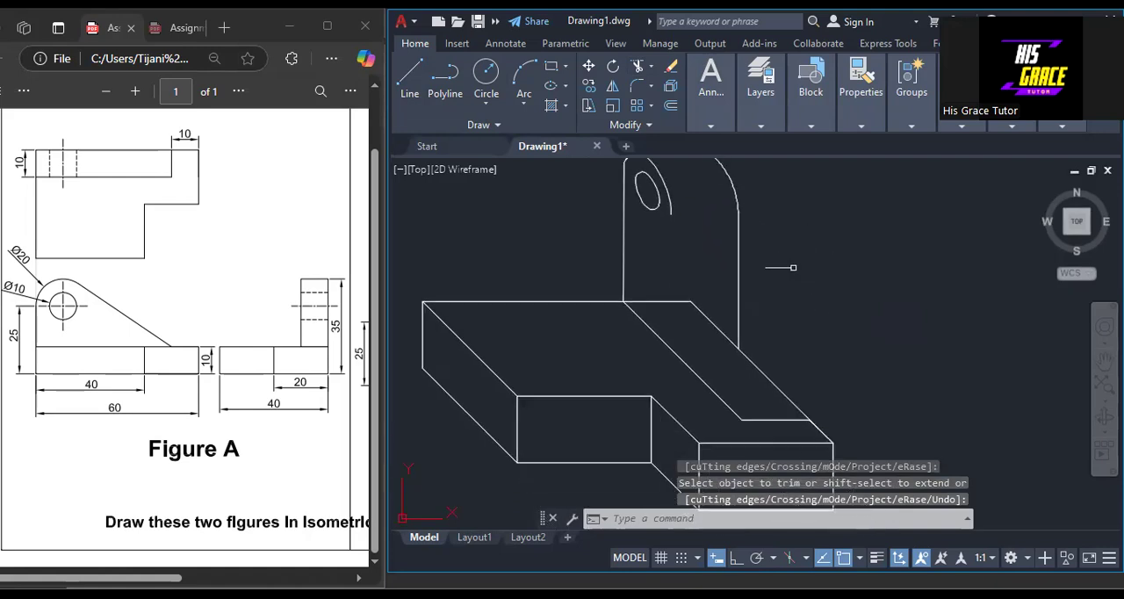
scroll(806, 244, "down", 2)
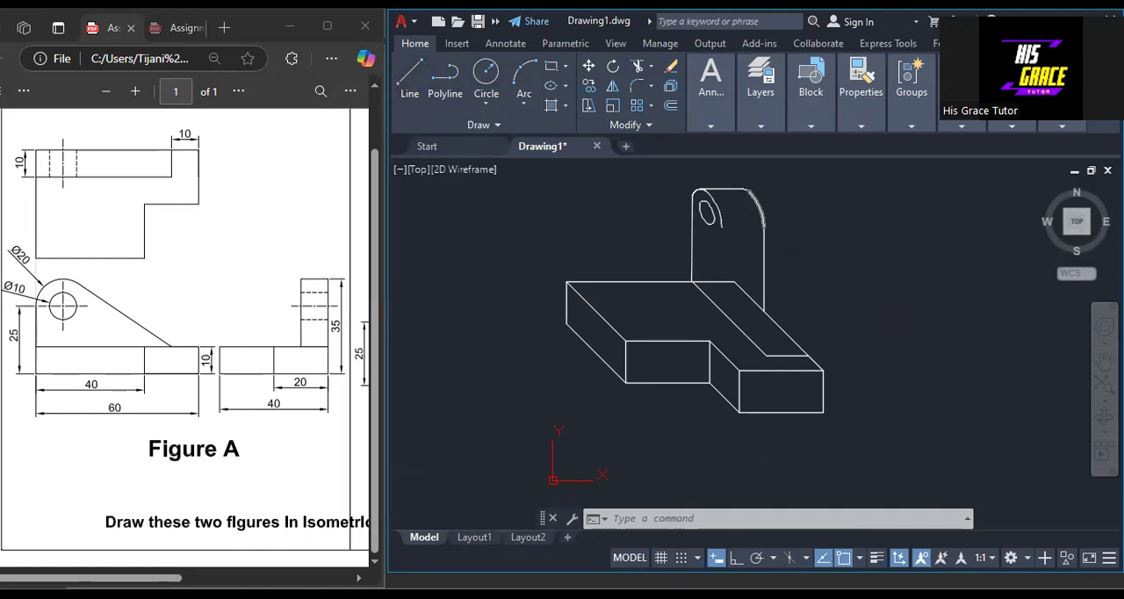
Draw the sloping edge from the holed lug's arc down to the inner front corner of the strip on the base.
left_click(409, 75)
scroll(716, 204, "up", 1)
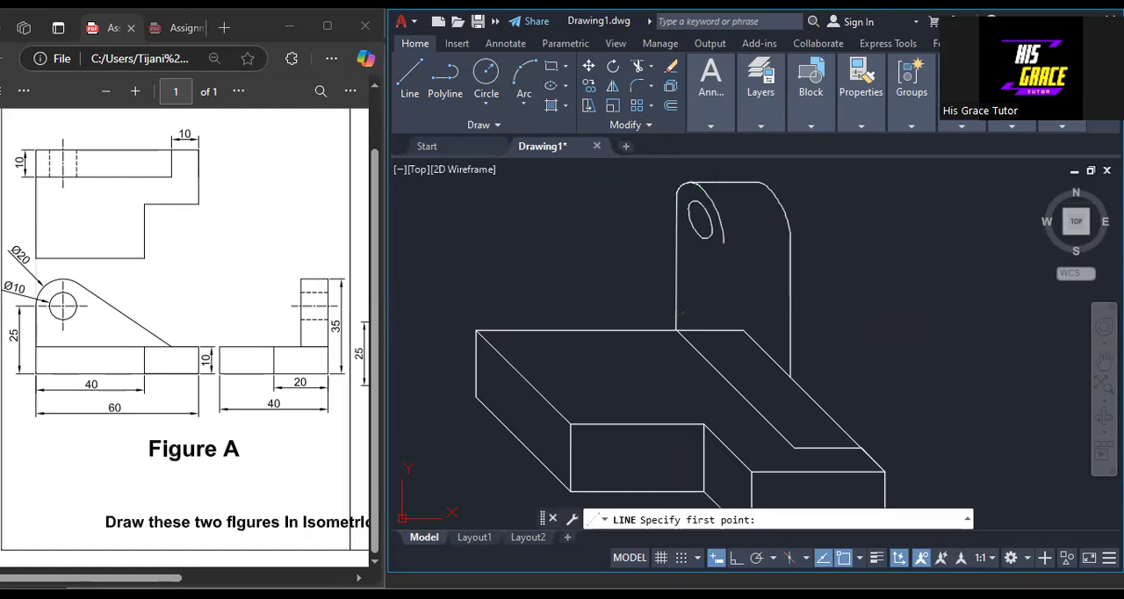
left_click(716, 214)
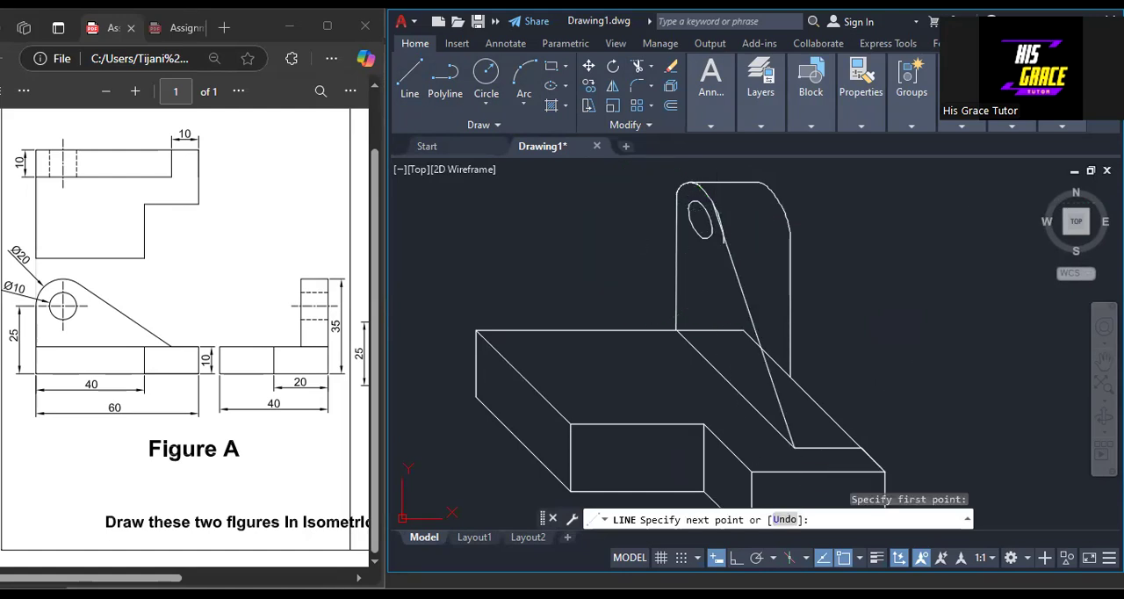
left_click(795, 448)
key("Escape")
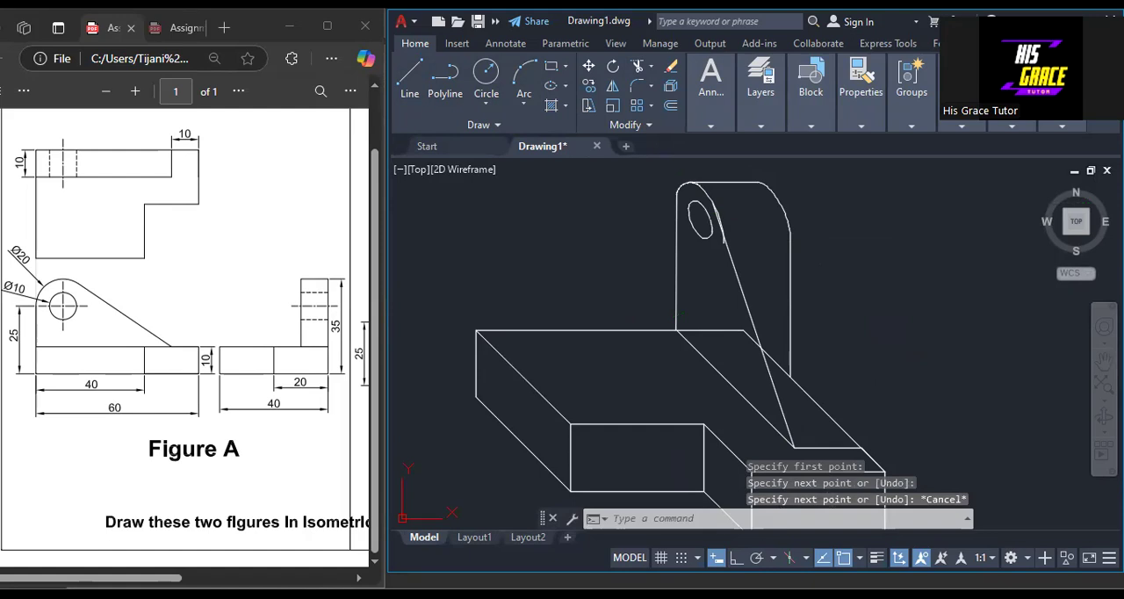
Draw the matching sloping edge from the arc without a hole down to the outer front corner of the strip.
key("space")
left_click(778, 202)
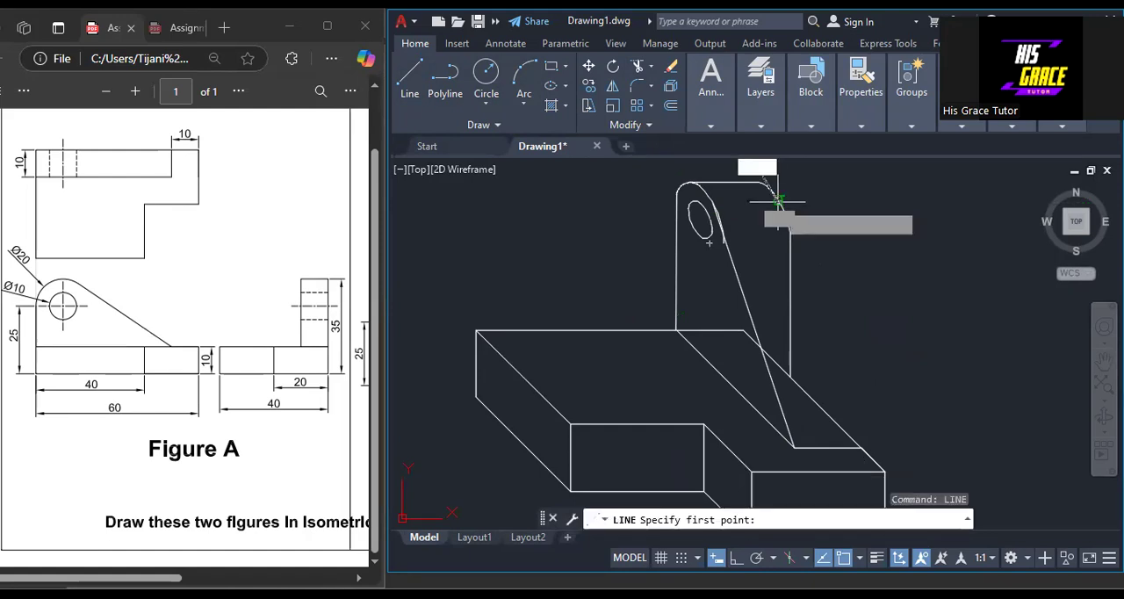
left_click(861, 448)
key("space")
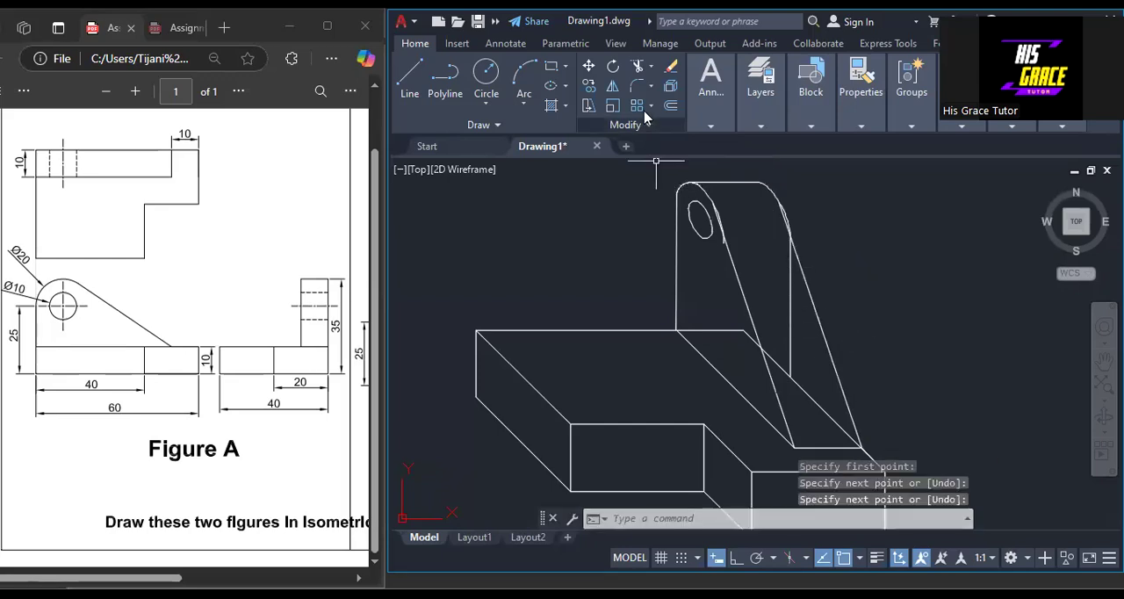
Erase the vertical upright line beneath the arc without a hole.
key("Escape")
left_click(790, 303)
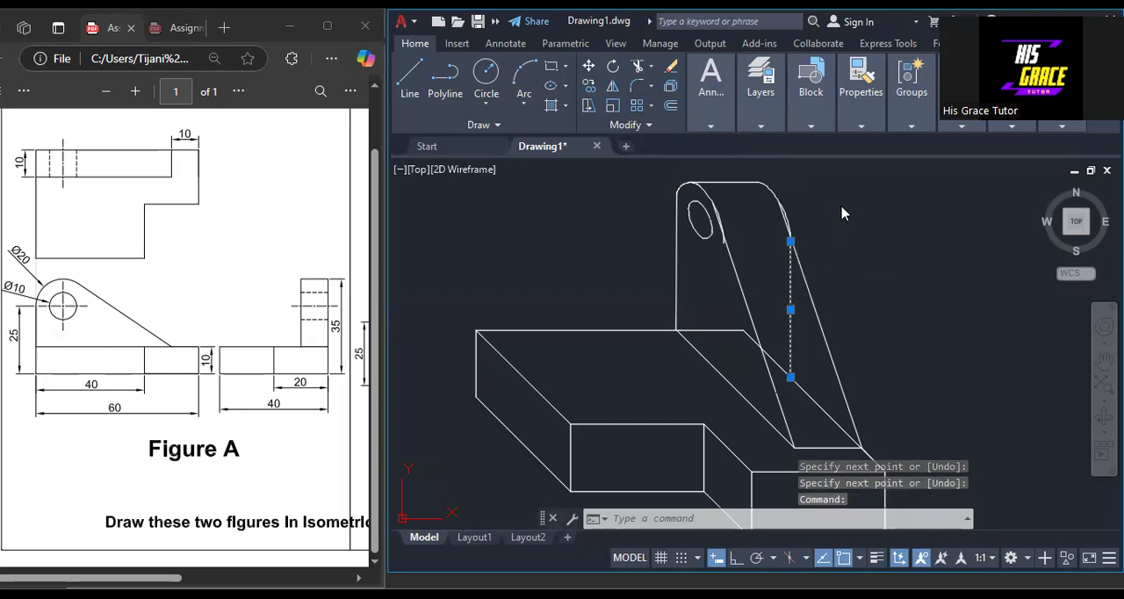
key("Delete")
Trim the leftover arc ends that extend past the lug's two sloping edges.
scroll(841, 214, "up", 3)
middle_click_drag(797, 251, 736, 389)
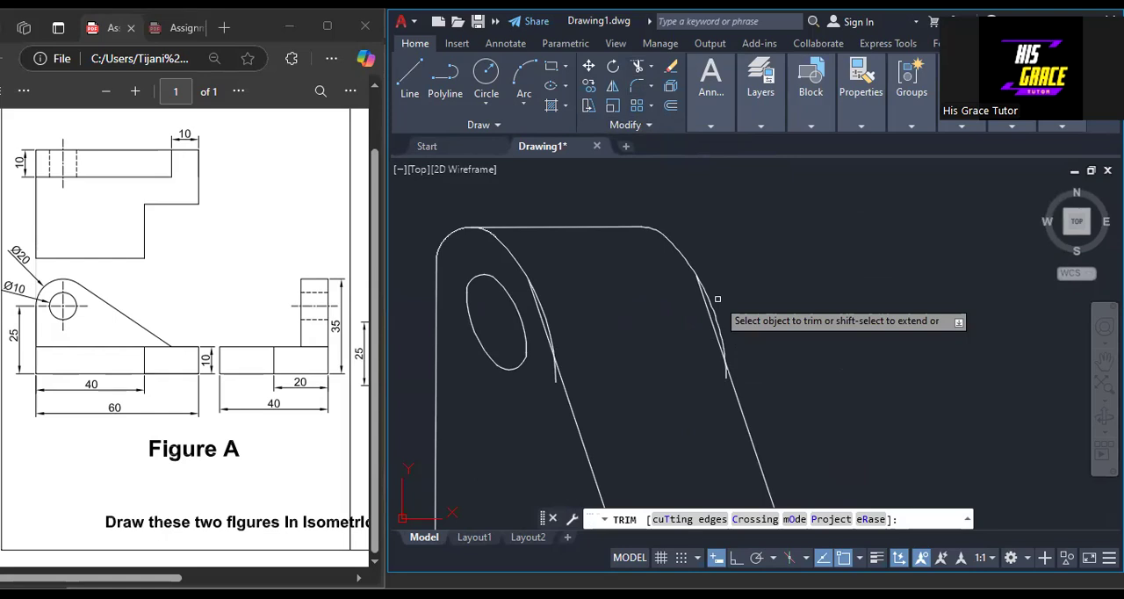
left_click(718, 298)
scroll(662, 418, "up", 2)
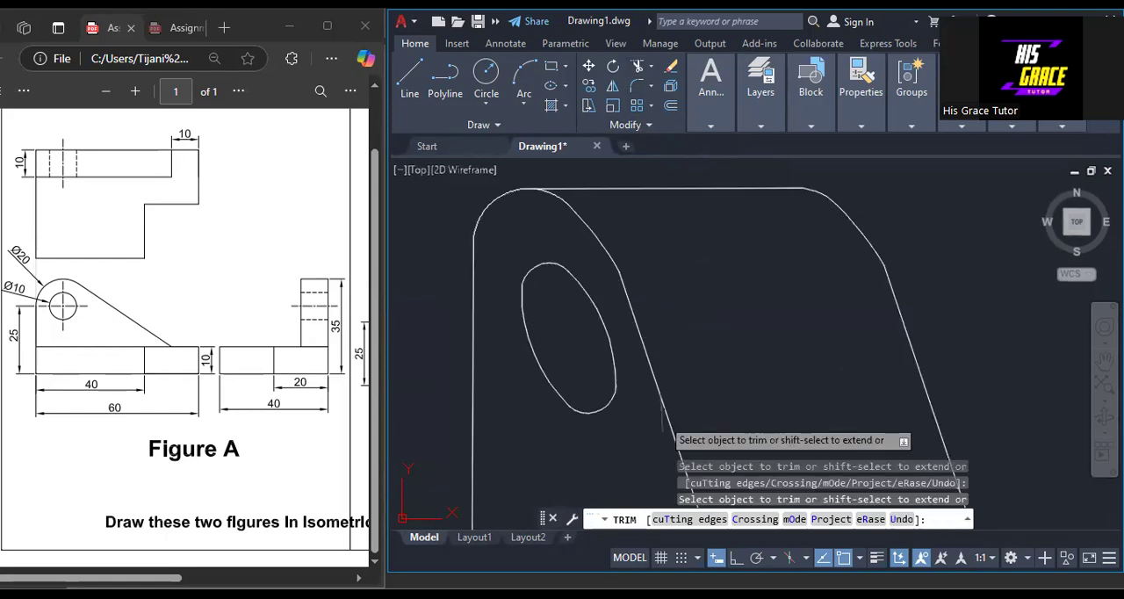
Trim the base edge running between the lug's two sloping edges, end the trimming and maximize the drawing window.
scroll(662, 418, "down", 5)
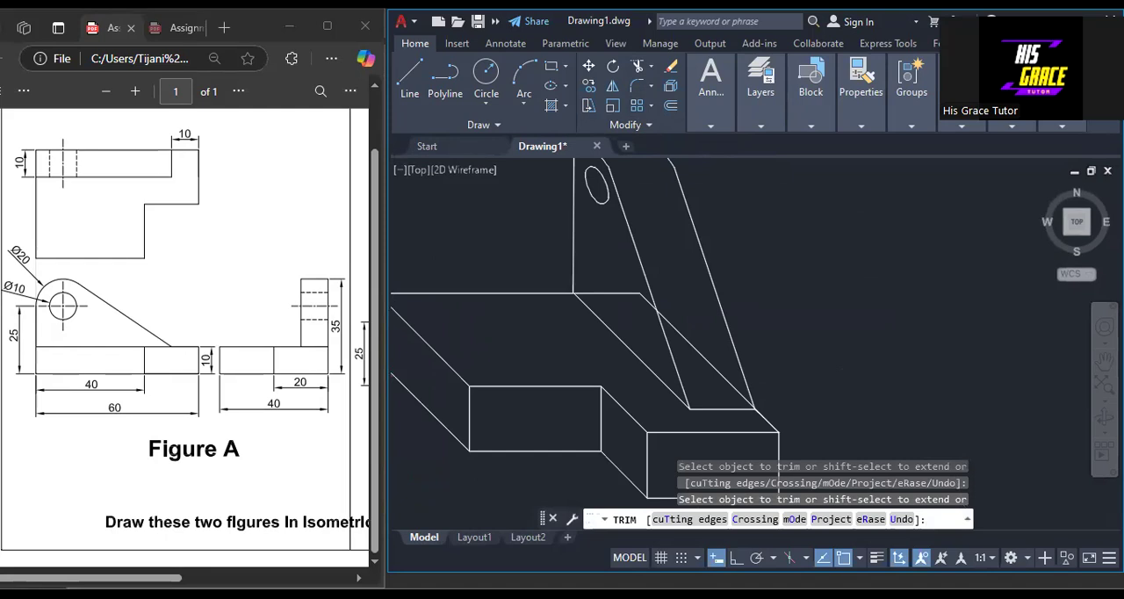
left_click(729, 385)
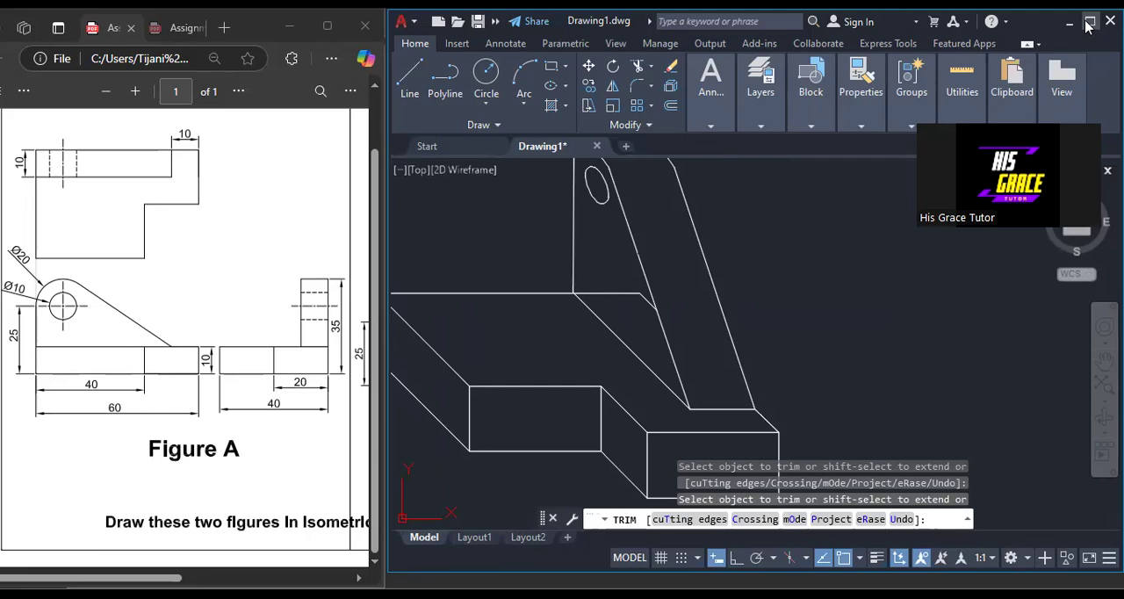
left_click(1089, 21)
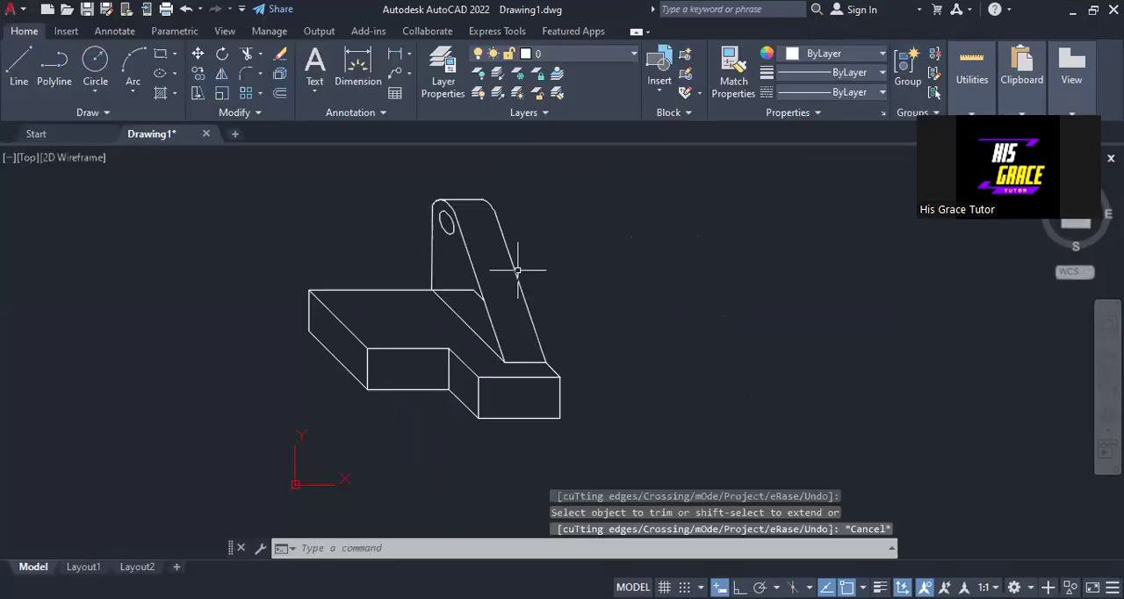
scroll(518, 271, "up", 5)
scroll(469, 294, "down", 5)
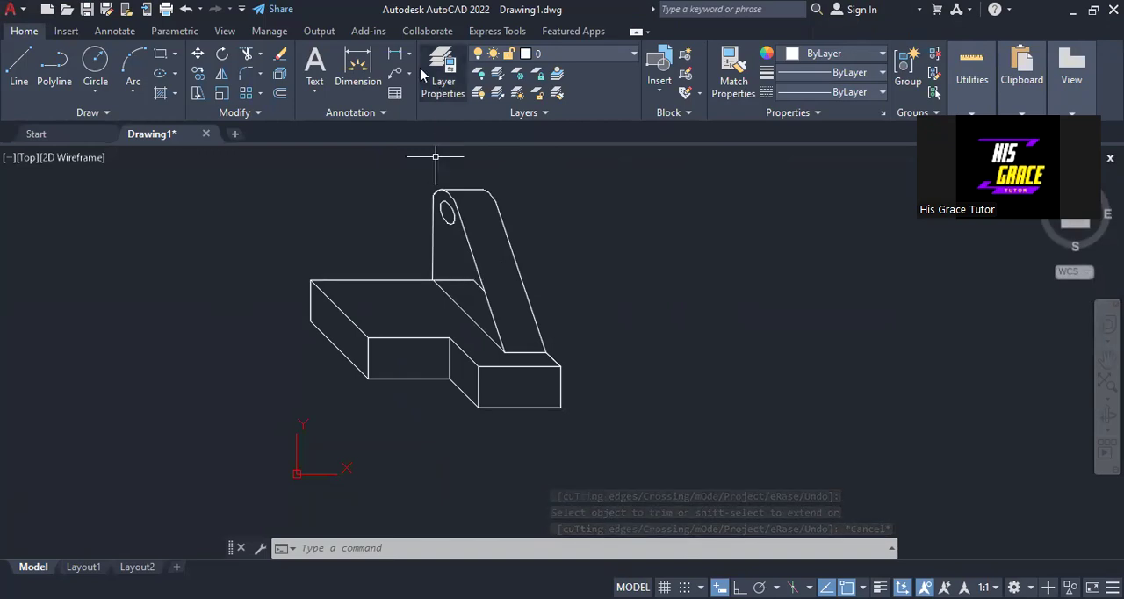
Trim away the base's horizontal rear edge together with the short hidden edge behind the holed lug face.
left_click(246, 53)
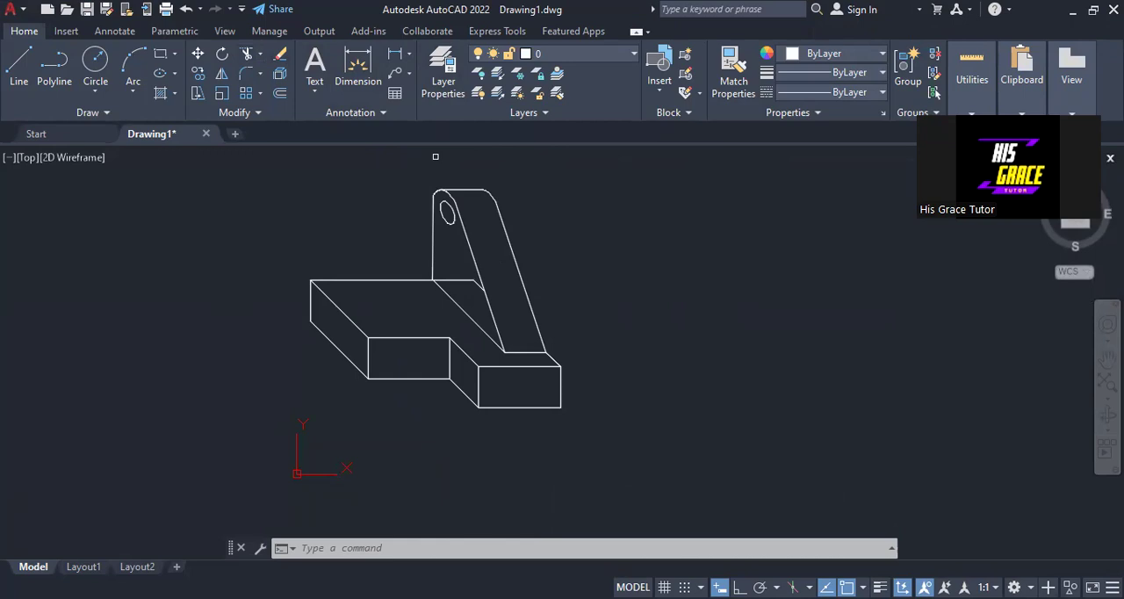
left_click(461, 281)
key("ctrl+z")
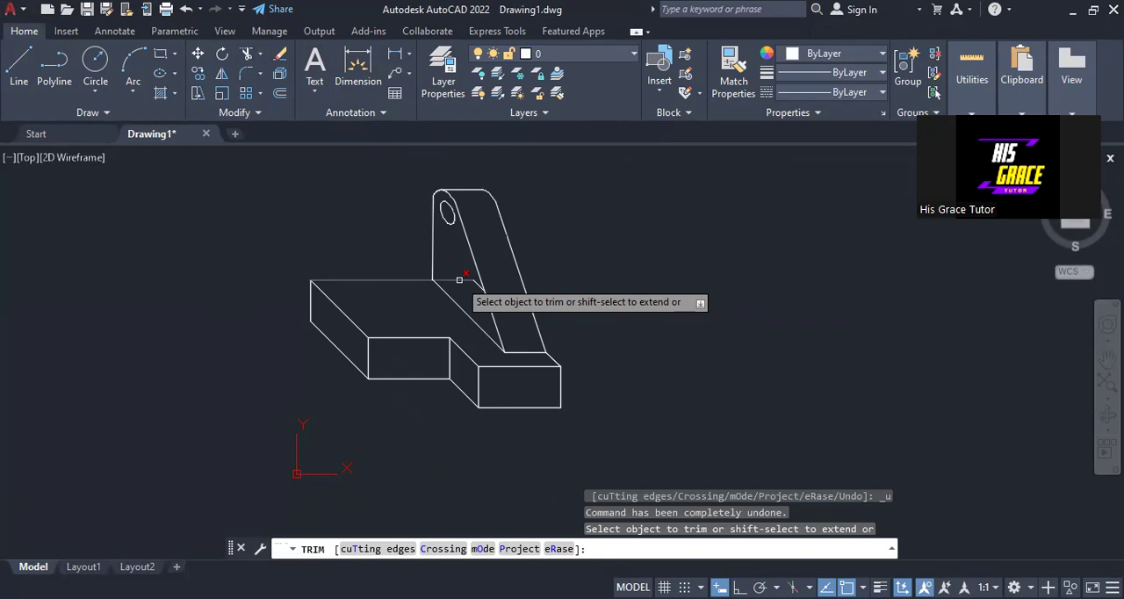
scroll(460, 279, "up", 4)
left_click(411, 253)
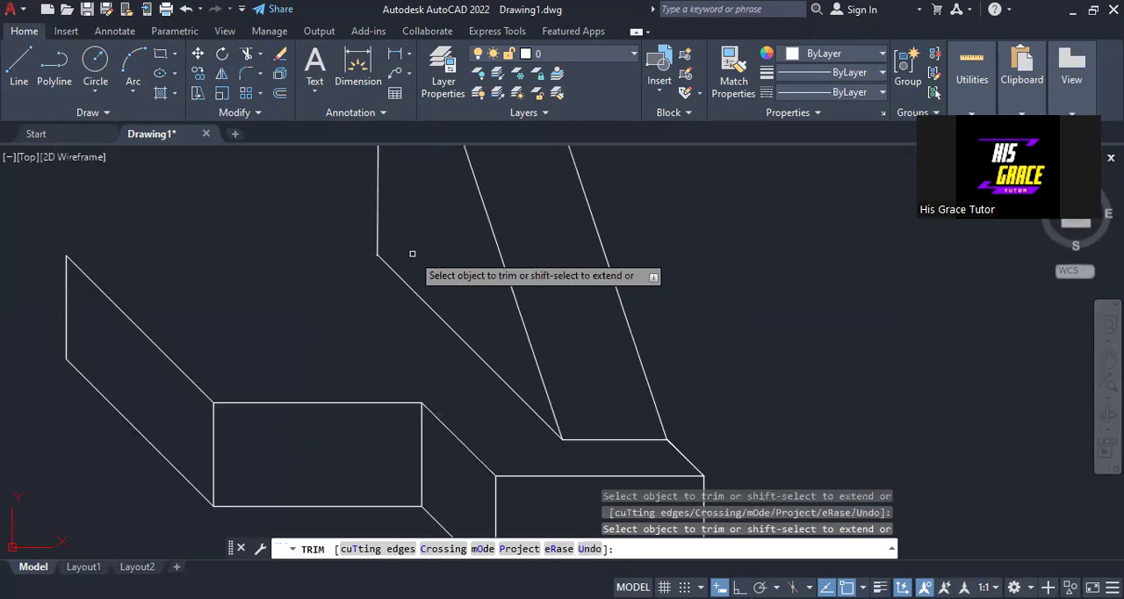
scroll(419, 274, "down", 4)
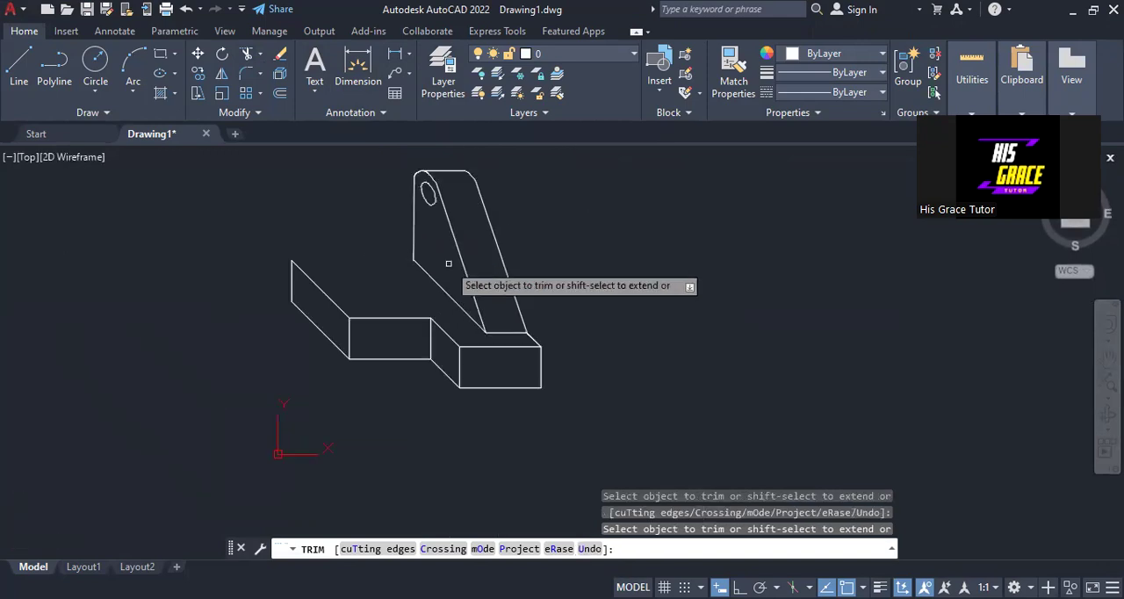
key("Escape")
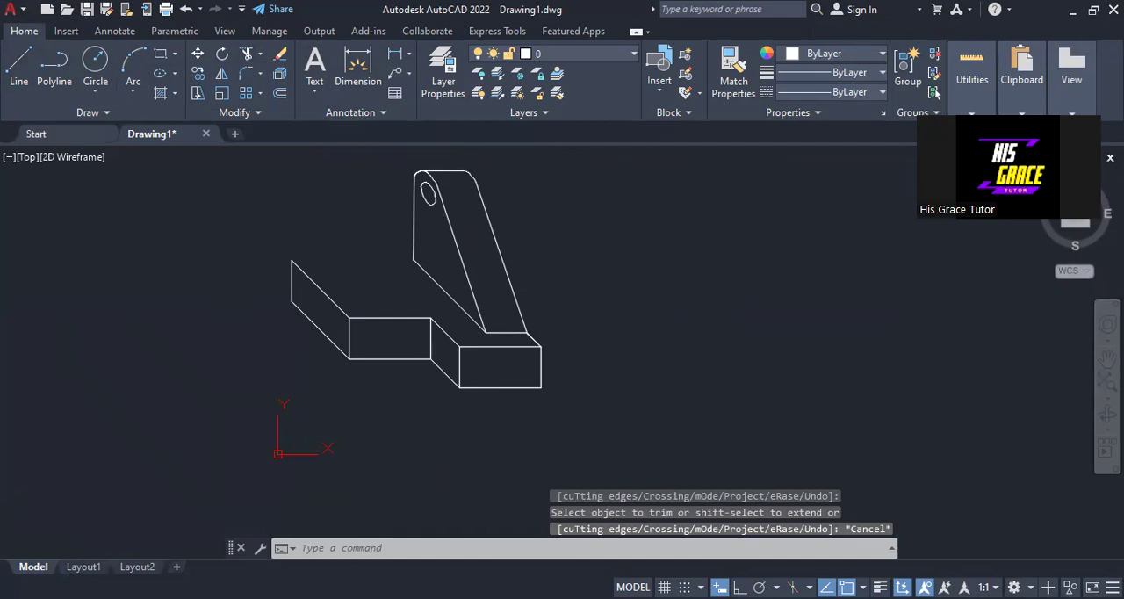
Draw the base's rear edge as a line from its outer rear corner to the foot of the lug's vertical edge.
left_click(18, 66)
left_click(292, 260)
left_click(414, 261)
key("Escape")
scroll(484, 271, "down", 2)
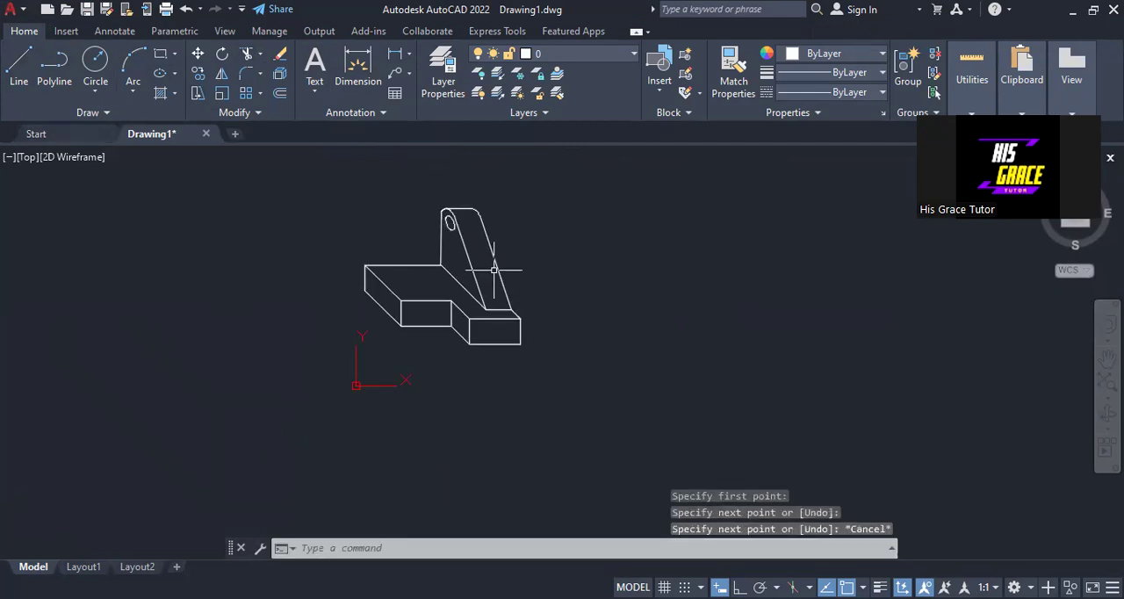
middle_click_drag(535, 259, 540, 287)
scroll(489, 394, "up", 6)
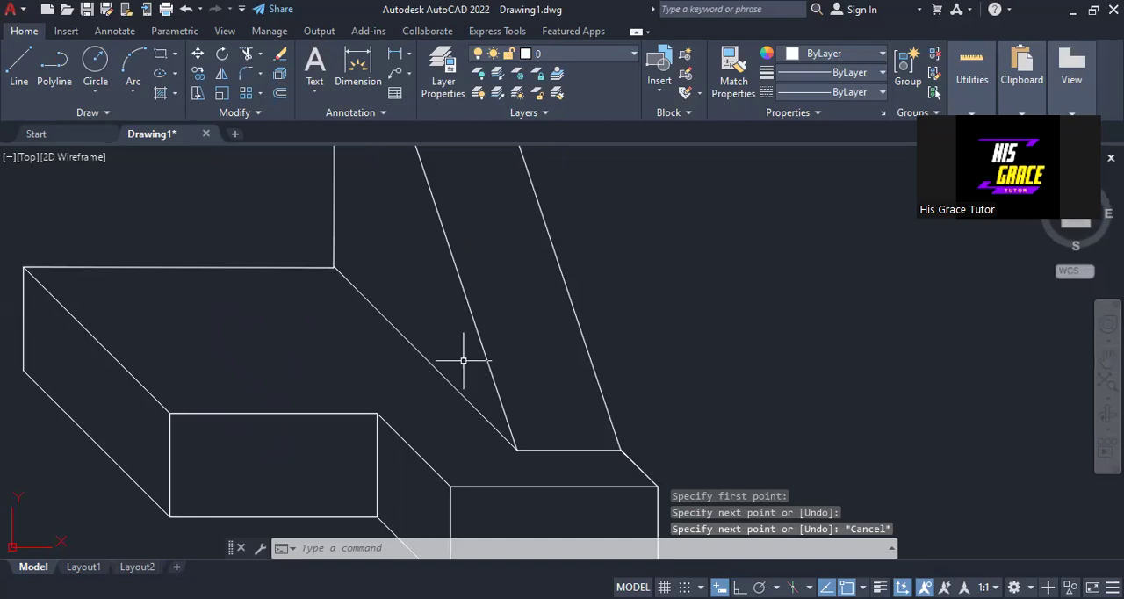
scroll(465, 359, "down", 2)
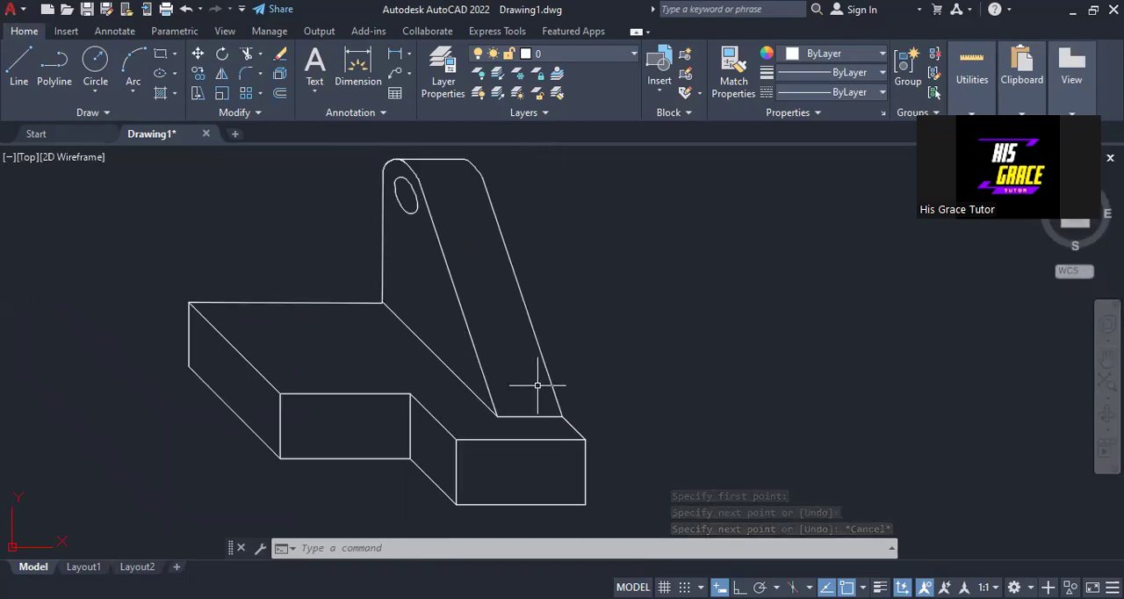